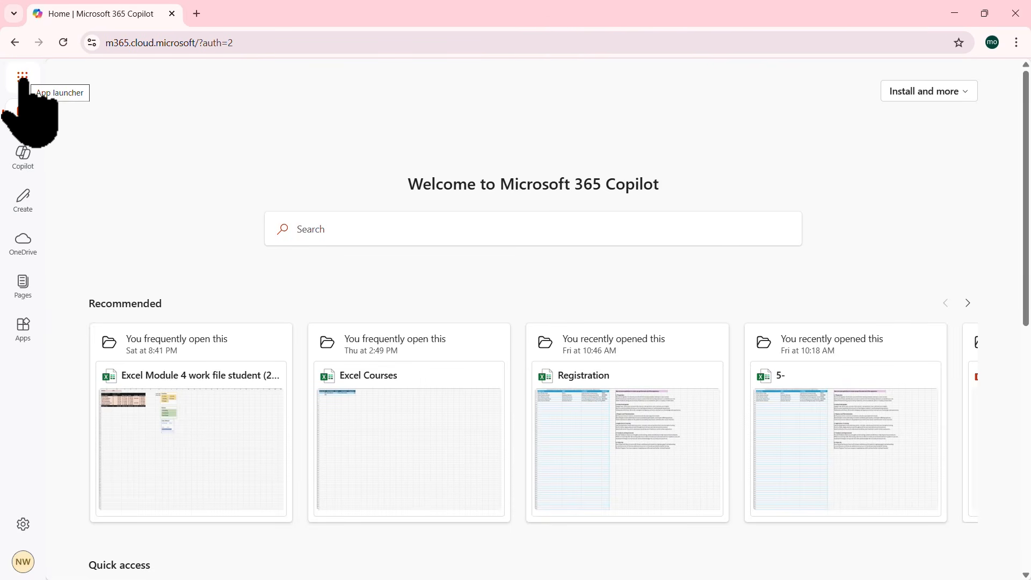
# Step: Open OneDrive from the Microsoft 365 Copilot home page
pyautogui.click(22, 78)
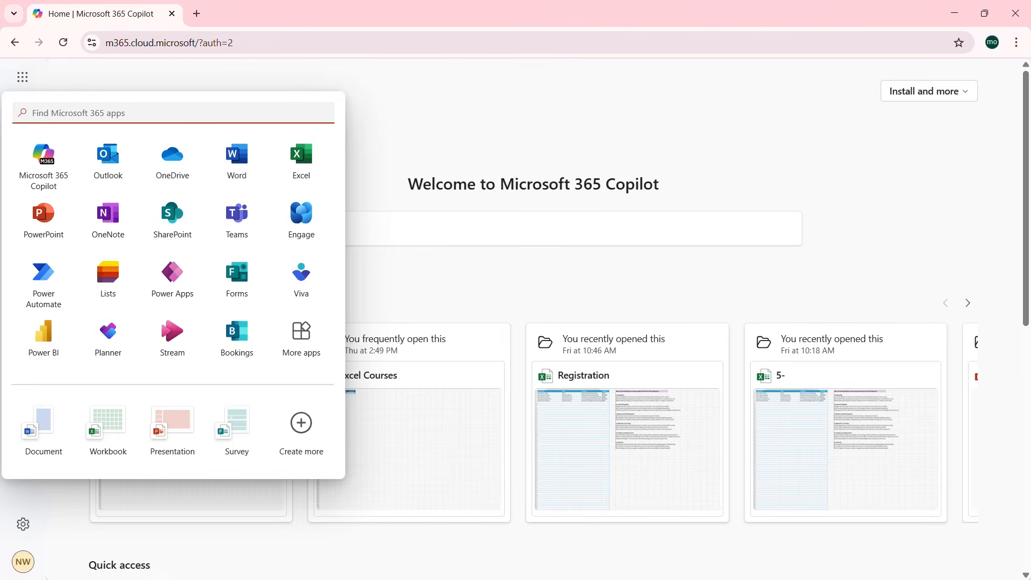
pyautogui.click(175, 159)
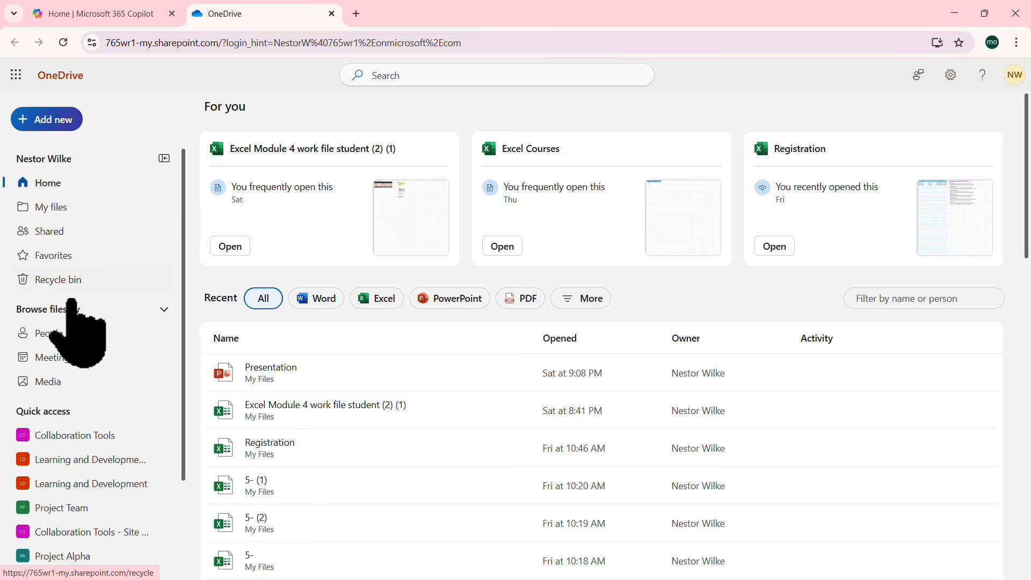
# Step: Collapse the OneDrive navigation pane and expand it again
pyautogui.click(163, 158)
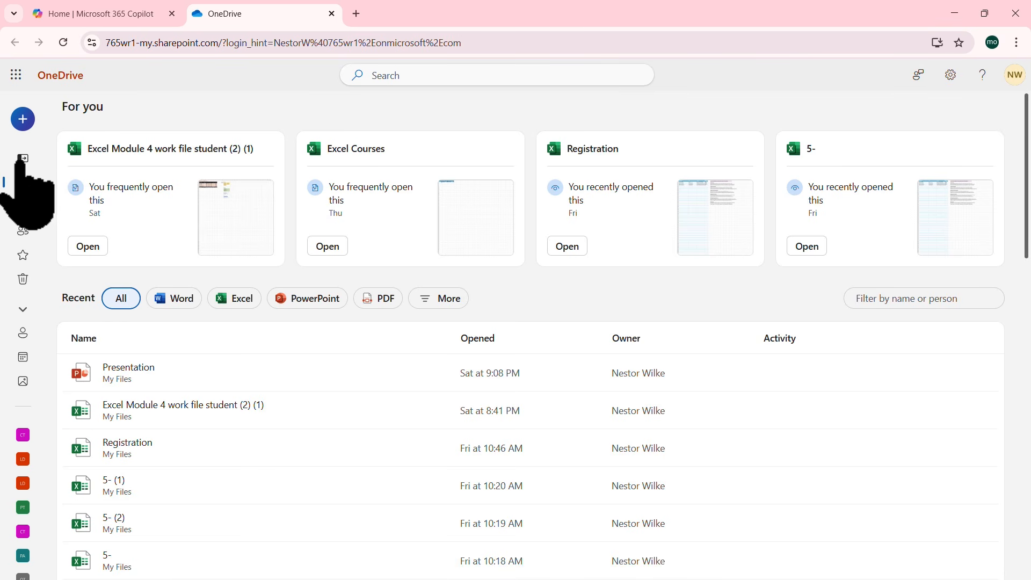
pyautogui.click(22, 158)
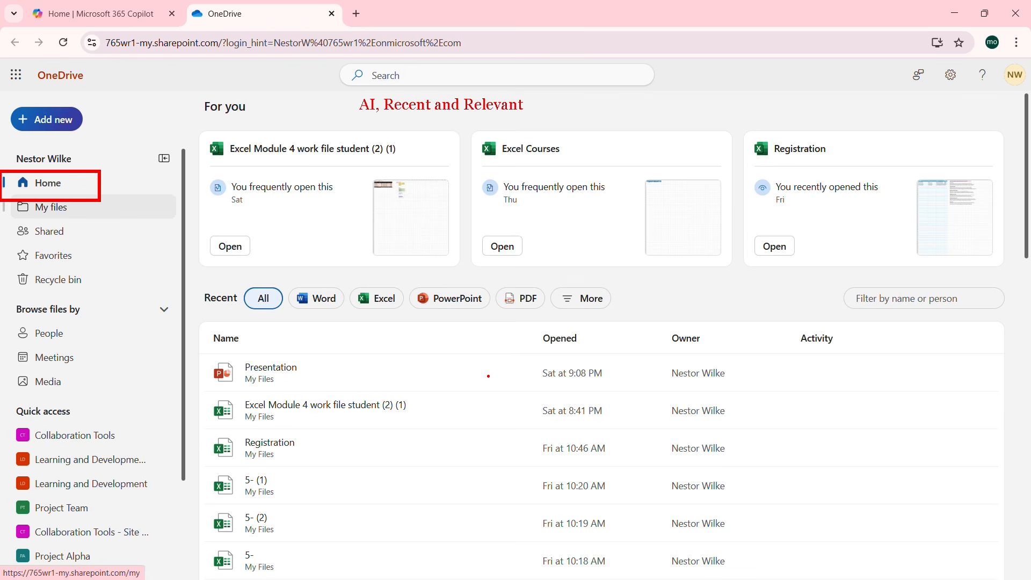
pyautogui.moveTo(489, 375)
pyautogui.mouseDown()
pyautogui.moveTo(488, 562)
pyautogui.moveTo(510, 547)
pyautogui.mouseUp()
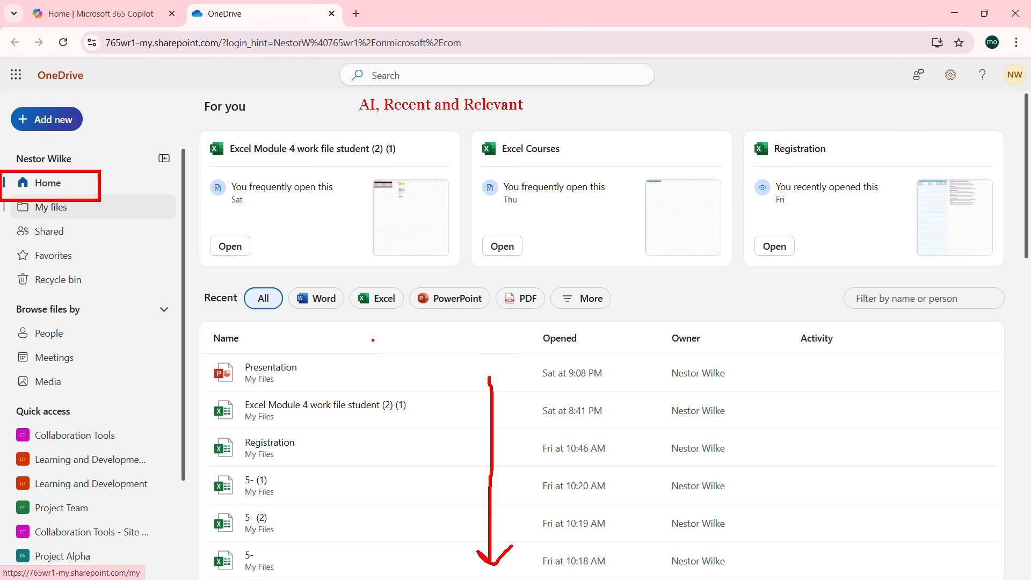
pyautogui.press('Escape')
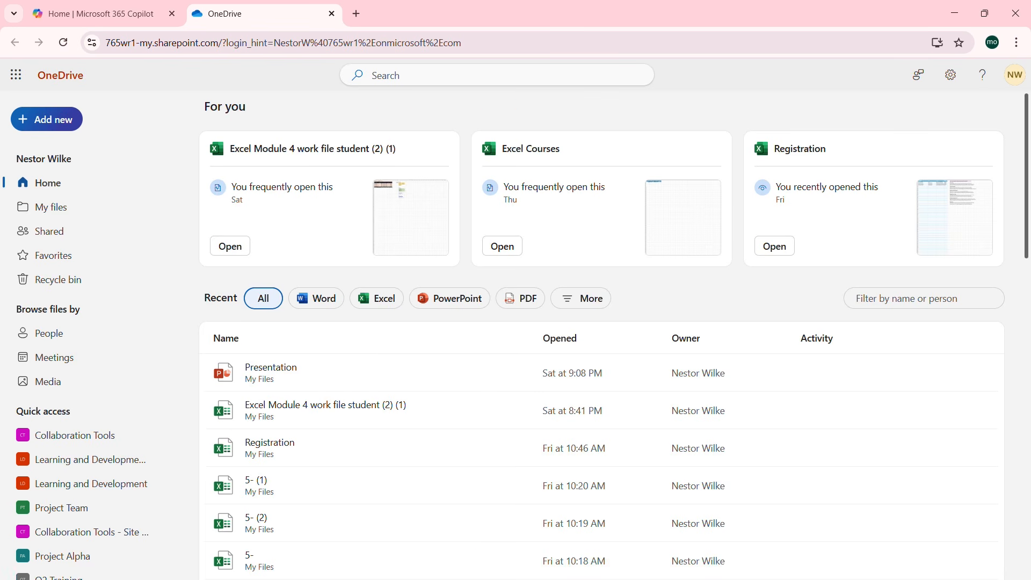
# Step: Open My files and look through its folders and files
pyautogui.click(43, 210)
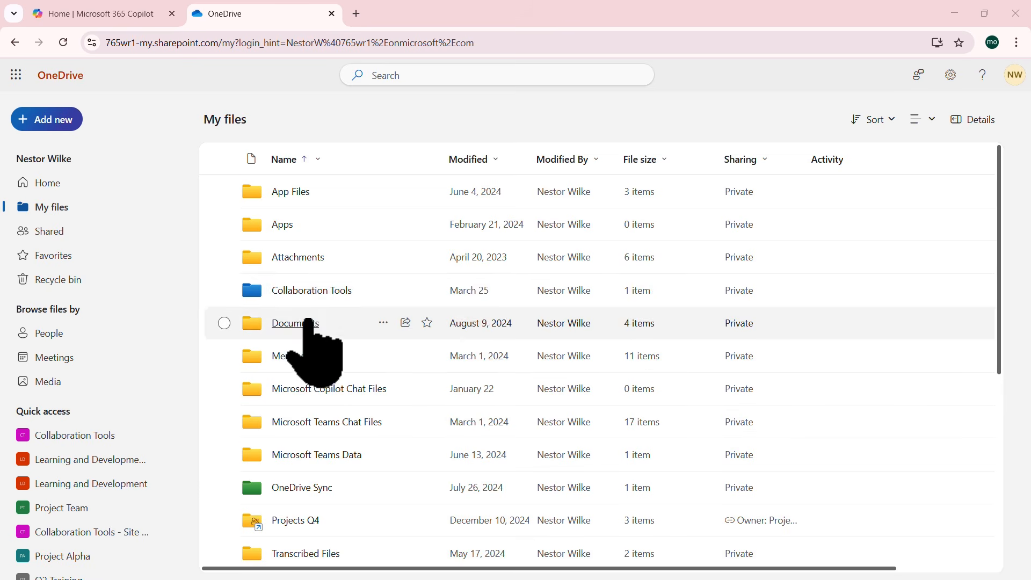
pyautogui.scroll(-2, 314, 336)
pyautogui.scroll(-3, 316, 321)
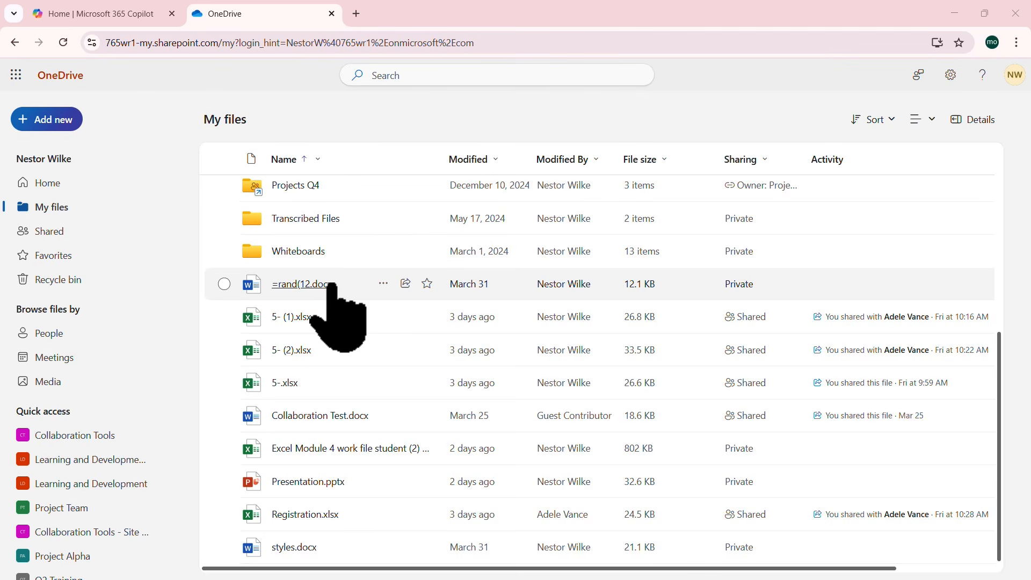
pyautogui.moveTo(324, 287)
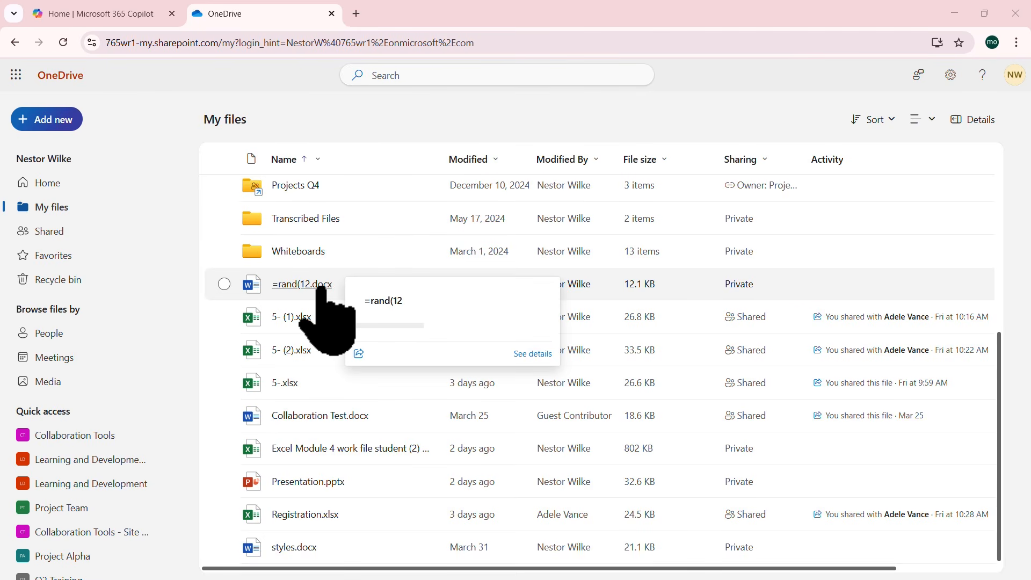
pyautogui.scroll(6, 323, 286)
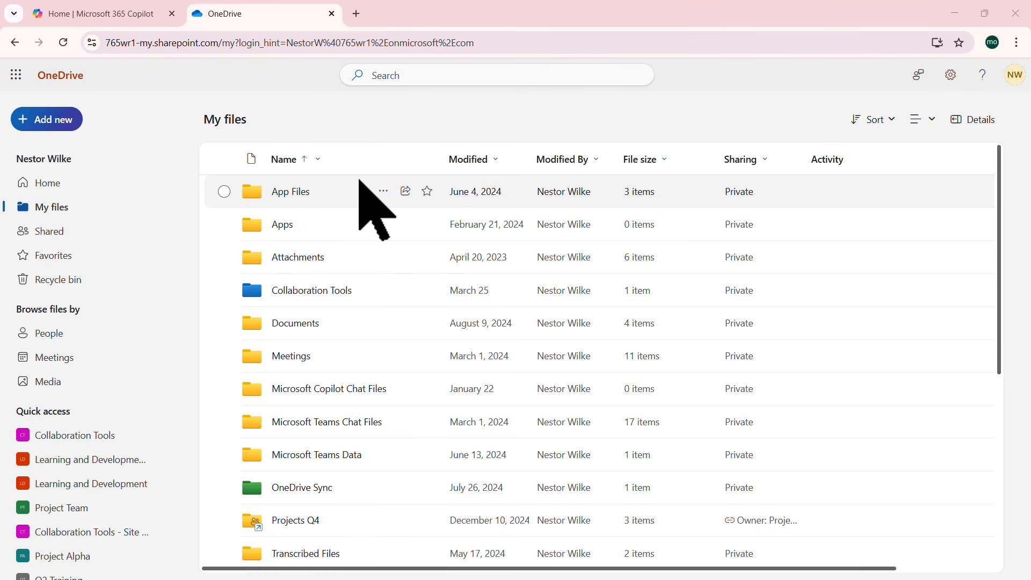
# Step: Sort My files by modified date from newer to older and look through the reordered list
pyautogui.moveTo(294, 199)
pyautogui.mouseDown()
pyautogui.moveTo(287, 380)
pyautogui.moveTo(292, 188)
pyautogui.moveTo(299, 196)
pyautogui.mouseUp()
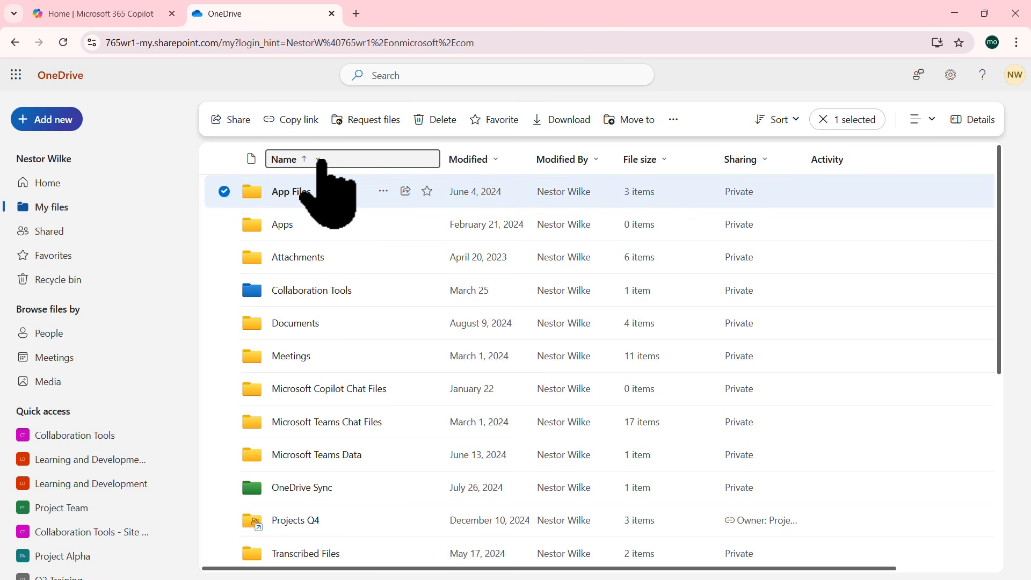
pyautogui.click(321, 161)
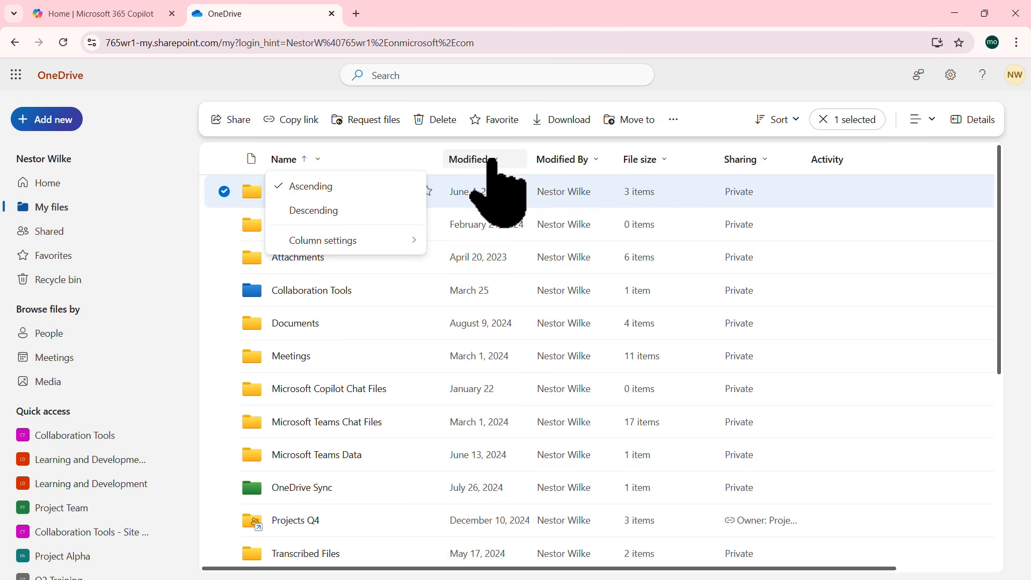
pyautogui.click(491, 161)
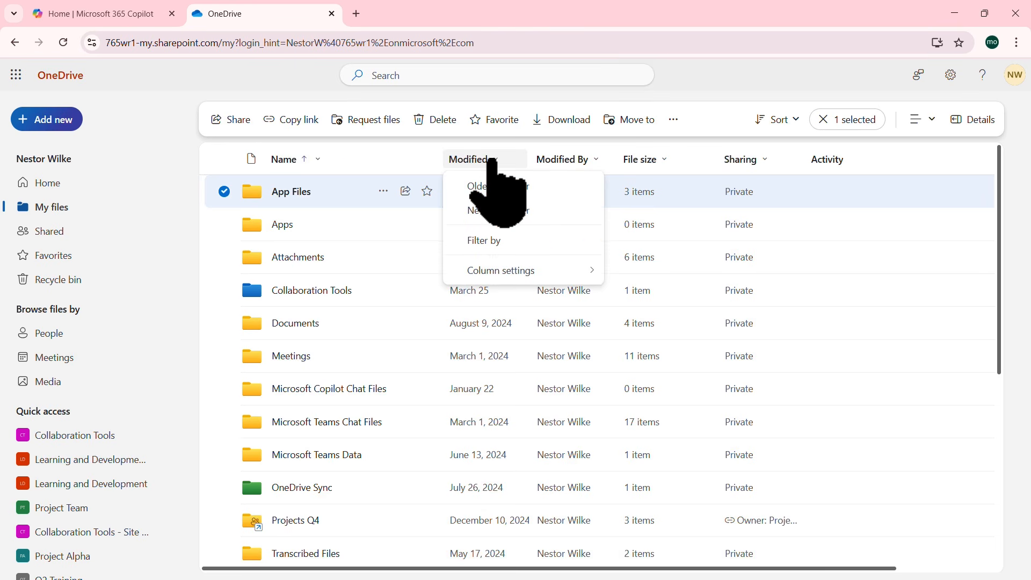
pyautogui.click(504, 211)
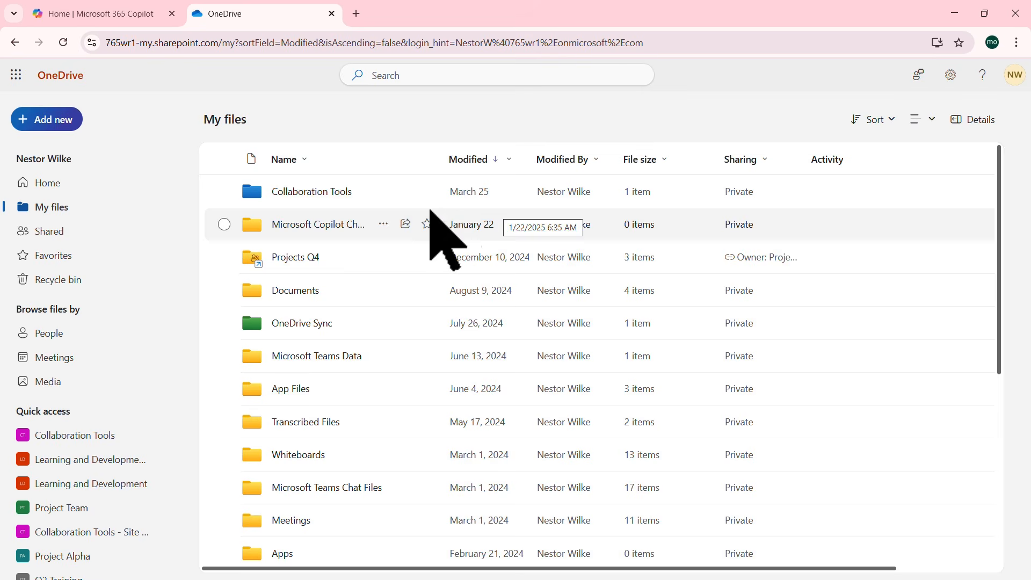
pyautogui.scroll(-4, 425, 258)
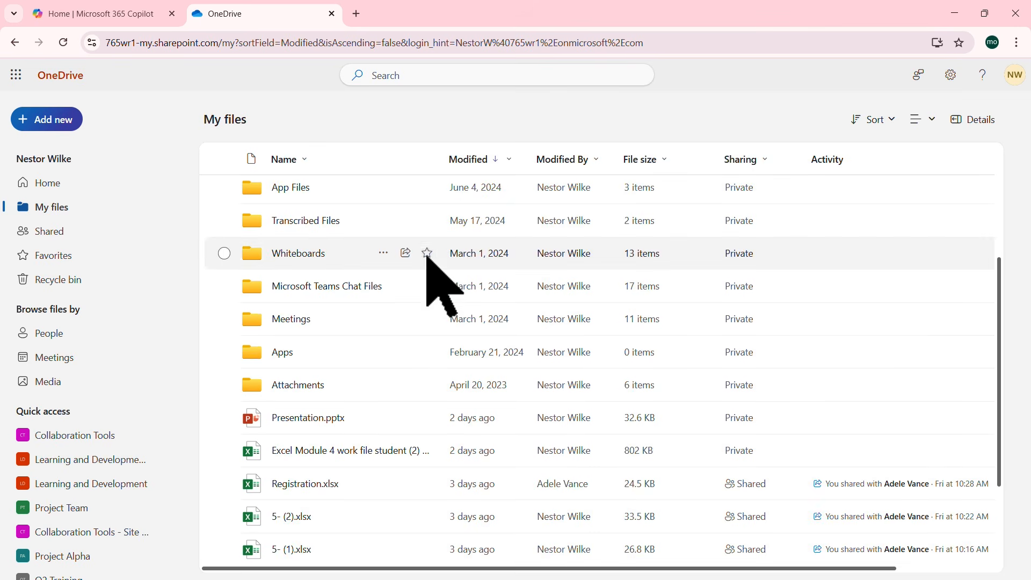
pyautogui.scroll(1, 429, 268)
pyautogui.scroll(1, 429, 280)
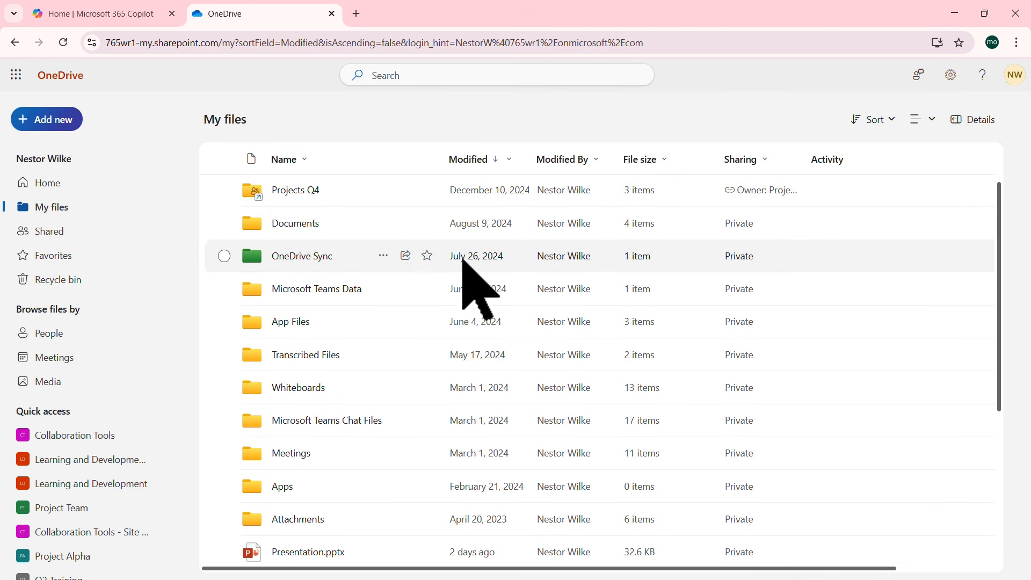
pyautogui.scroll(1, 472, 288)
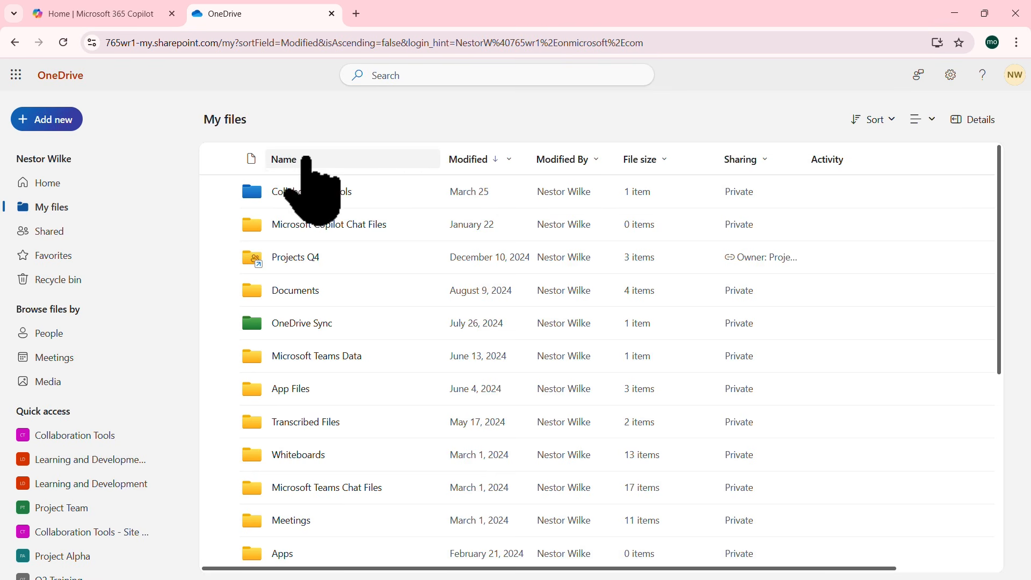
# Step: Sort My files by name in ascending order
pyautogui.click(299, 160)
pyautogui.click(309, 187)
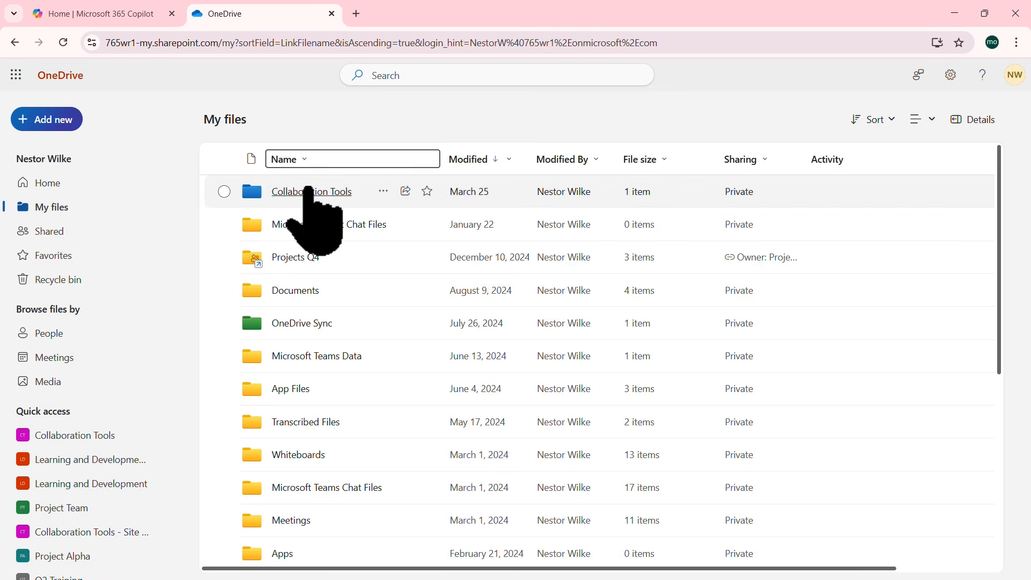
# Step: Move the file =rand(12.docx from My files into the Collaboration Tools folder and leave nothing selected
pyautogui.scroll(-5, 333, 230)
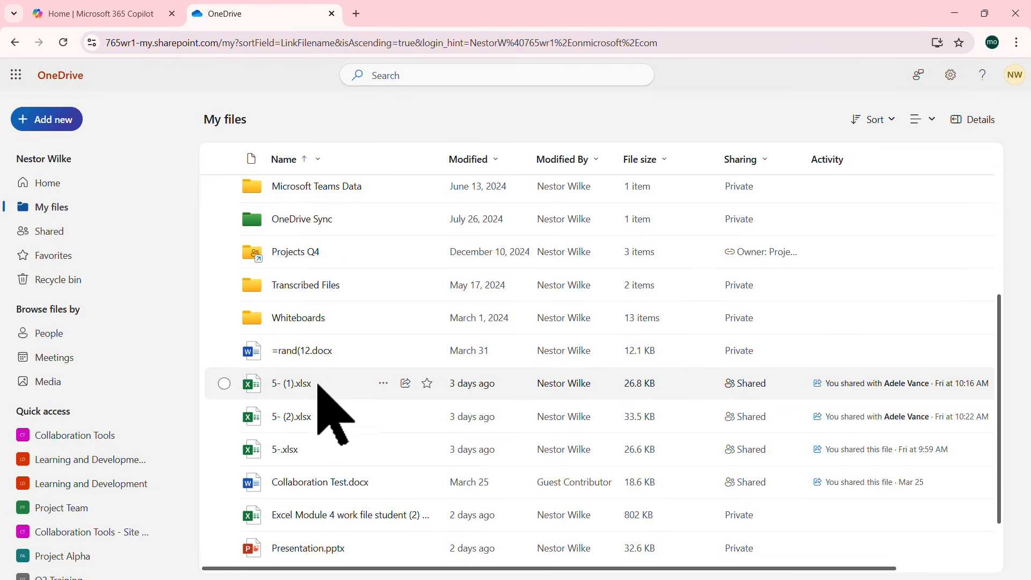
pyautogui.moveTo(334, 383); pyautogui.dragTo(355, 194)
pyautogui.moveTo(354, 174); pyautogui.dragTo(308, 400)
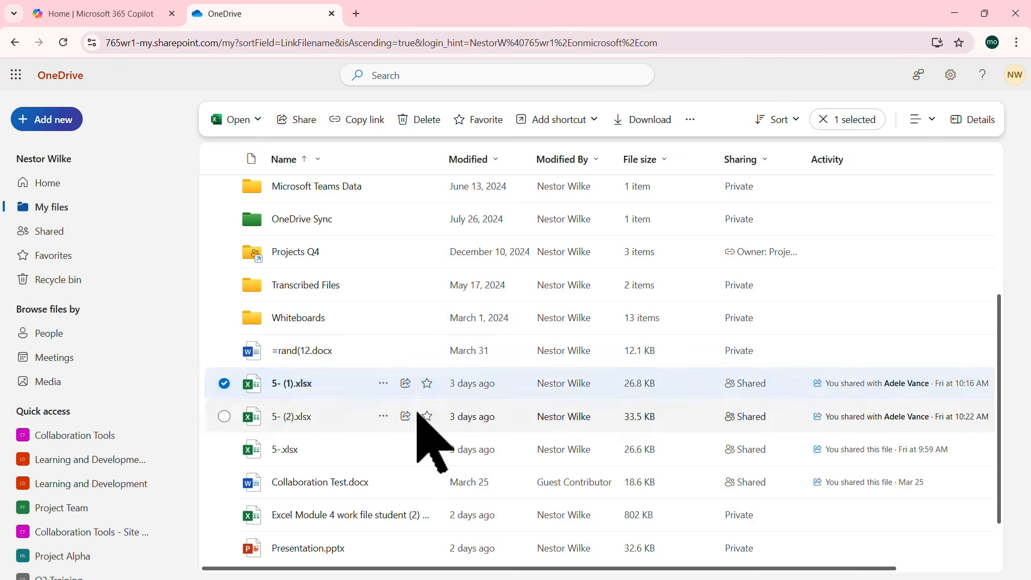
pyautogui.scroll(3, 453, 449)
pyautogui.scroll(3, 453, 429)
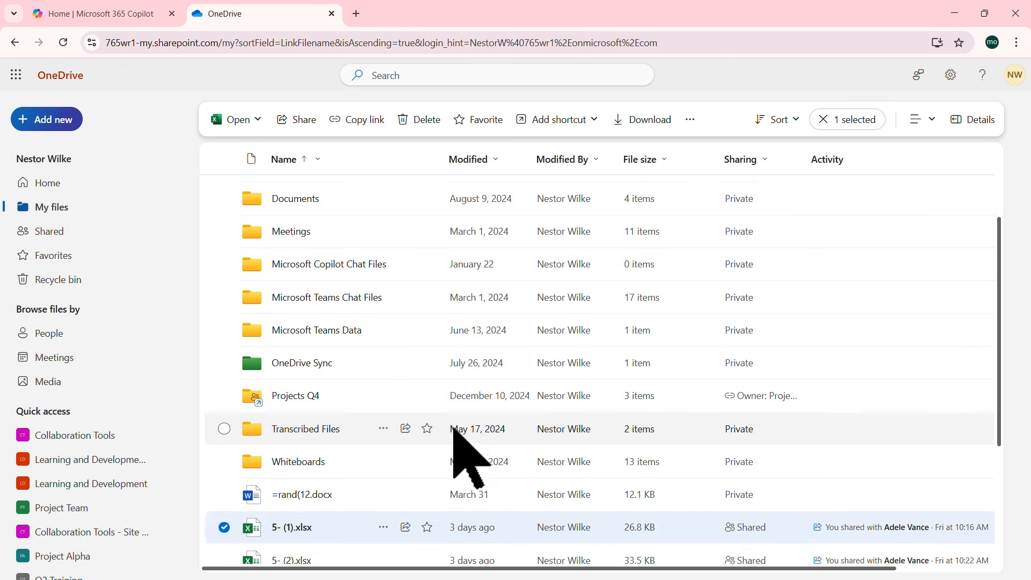
pyautogui.scroll(-2, 322, 312)
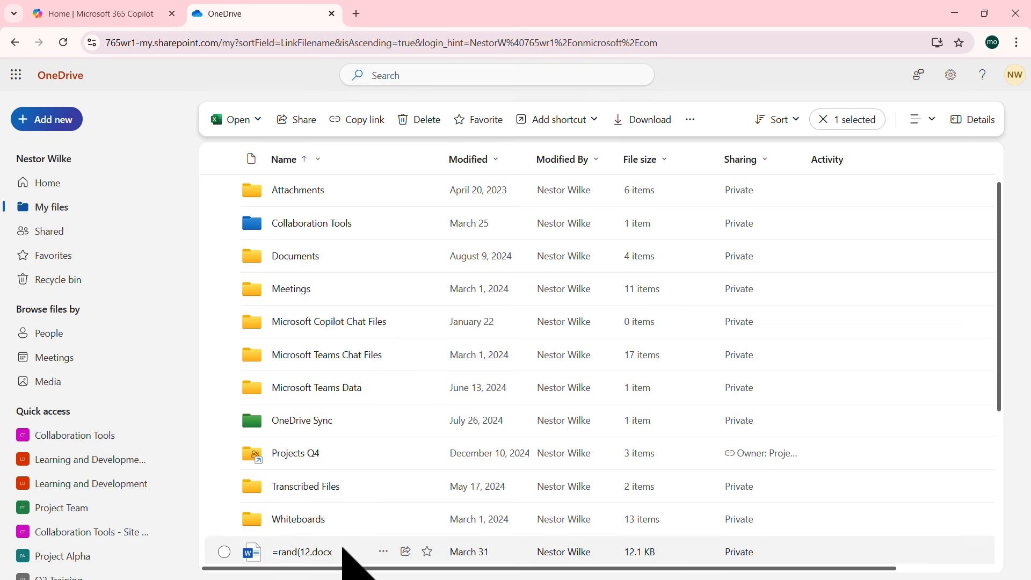
pyautogui.moveTo(343, 549); pyautogui.dragTo(328, 225)
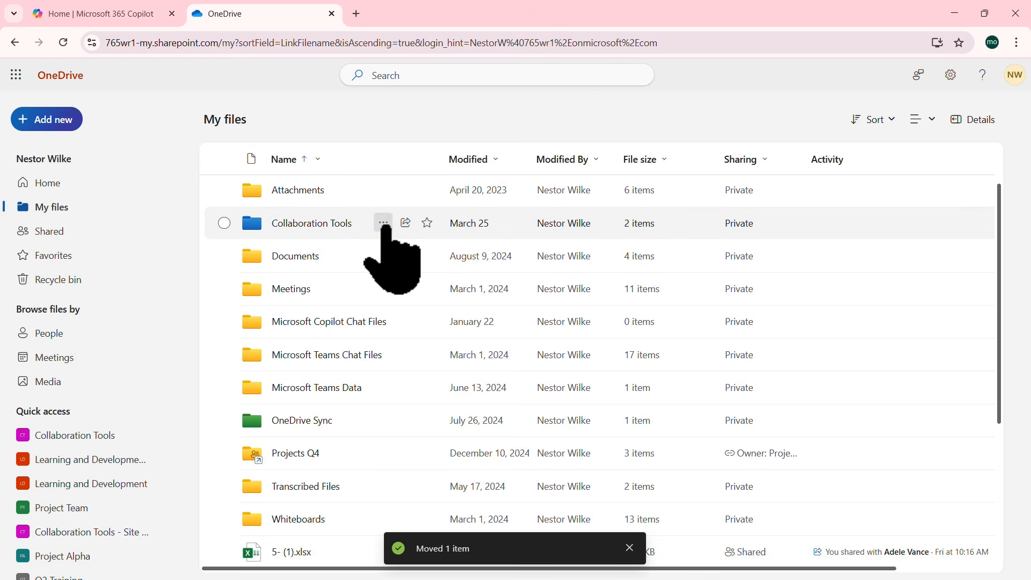
pyautogui.click(383, 224)
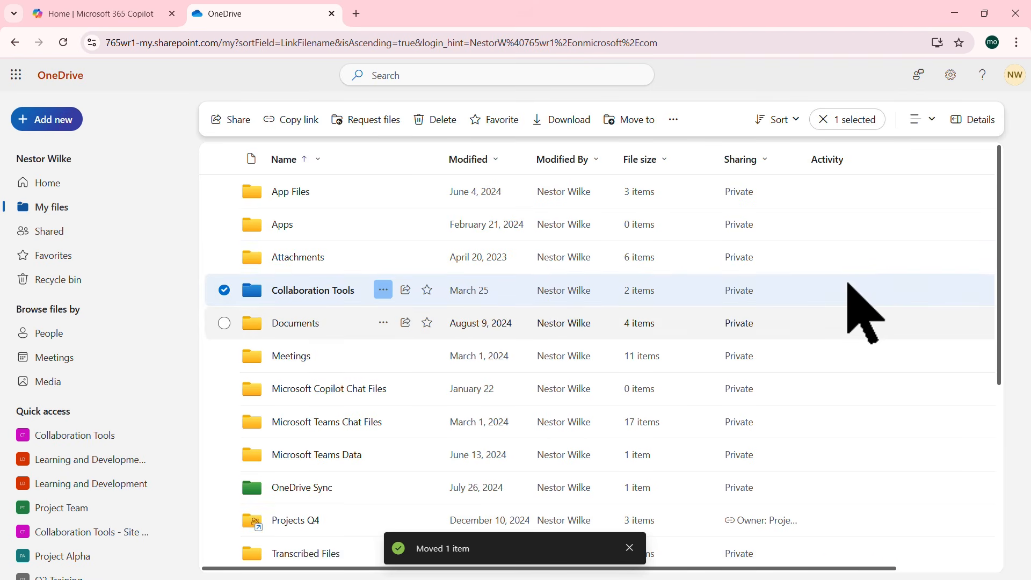
pyautogui.click(822, 120)
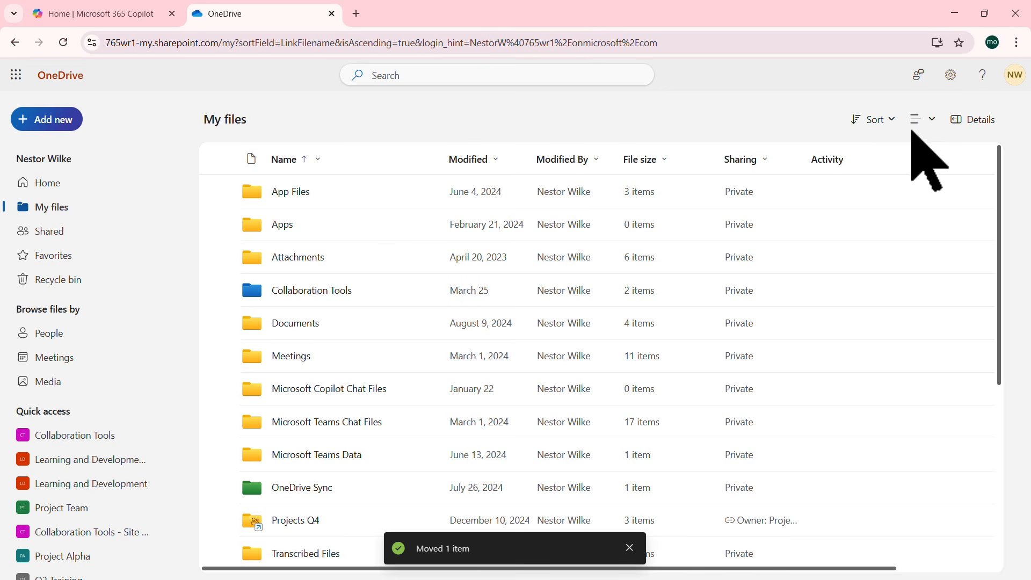
# Step: Check the sort options for My files and switch the view to Compact List
pyautogui.click(887, 122)
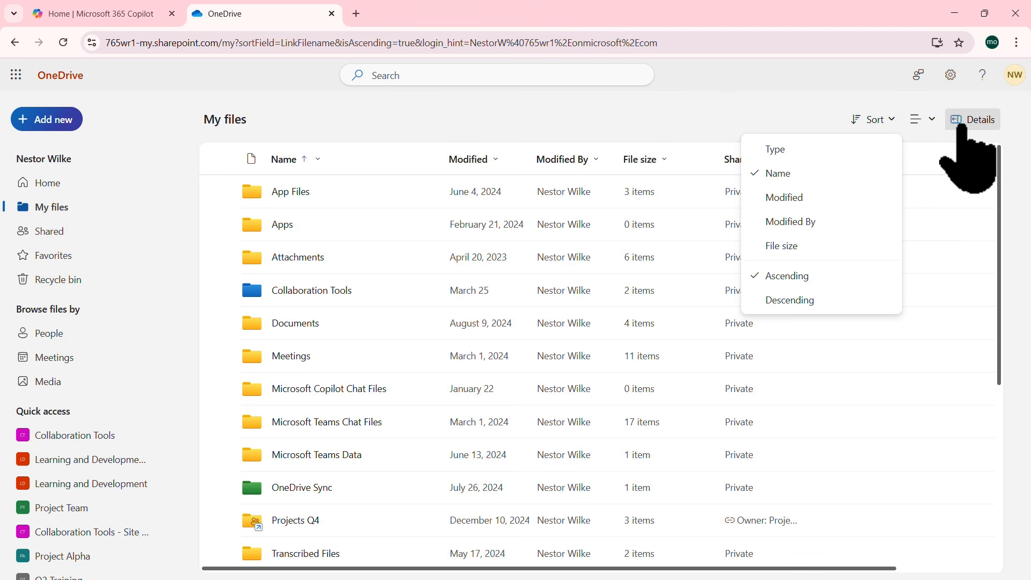
pyautogui.click(925, 119)
pyautogui.click(926, 119)
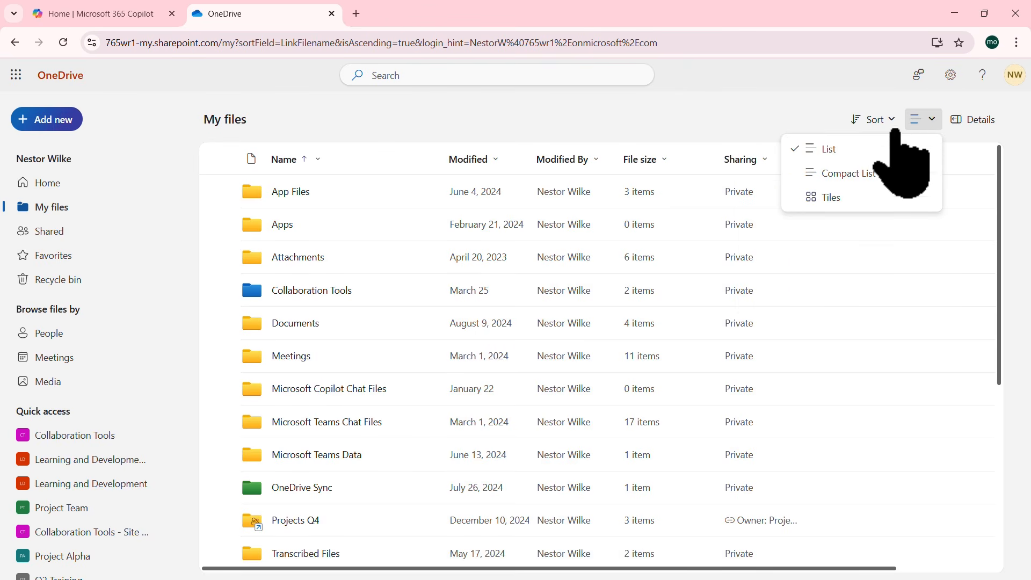
pyautogui.click(838, 176)
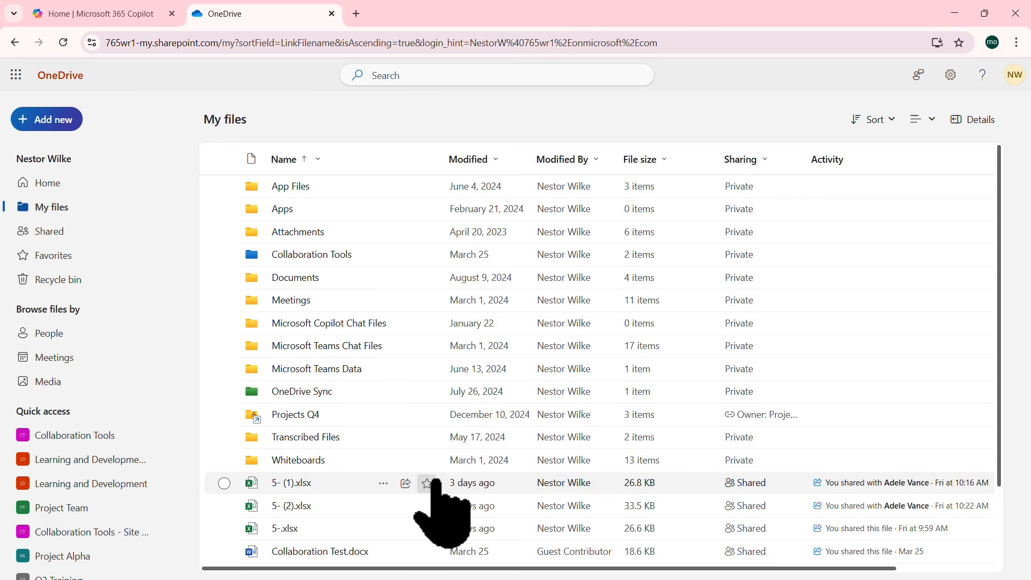
# Step: Show My files as Tiles and look through the folder and file thumbnails
pyautogui.click(895, 119)
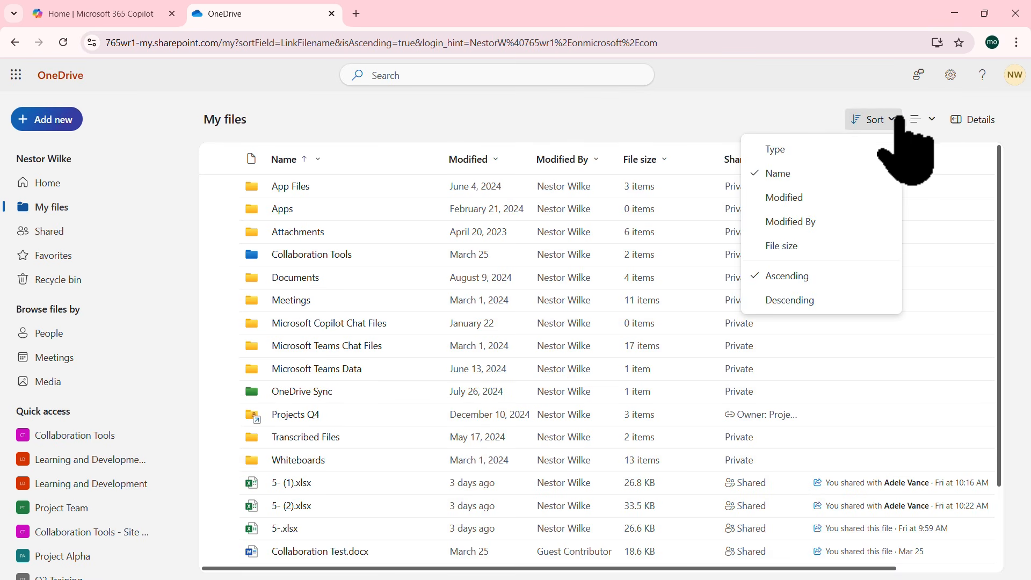
pyautogui.click(932, 119)
pyautogui.click(843, 176)
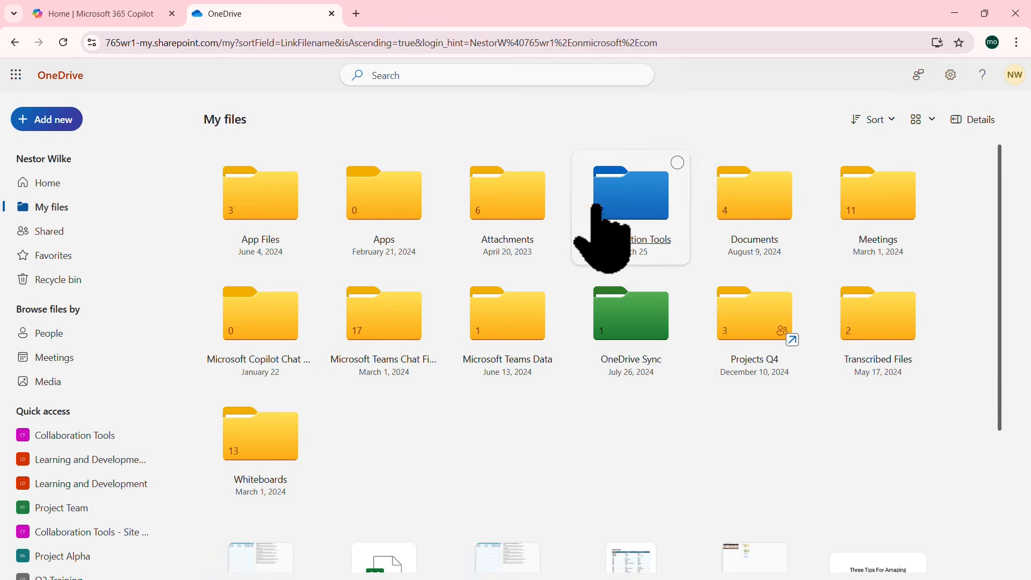
pyautogui.scroll(-4, 580, 325)
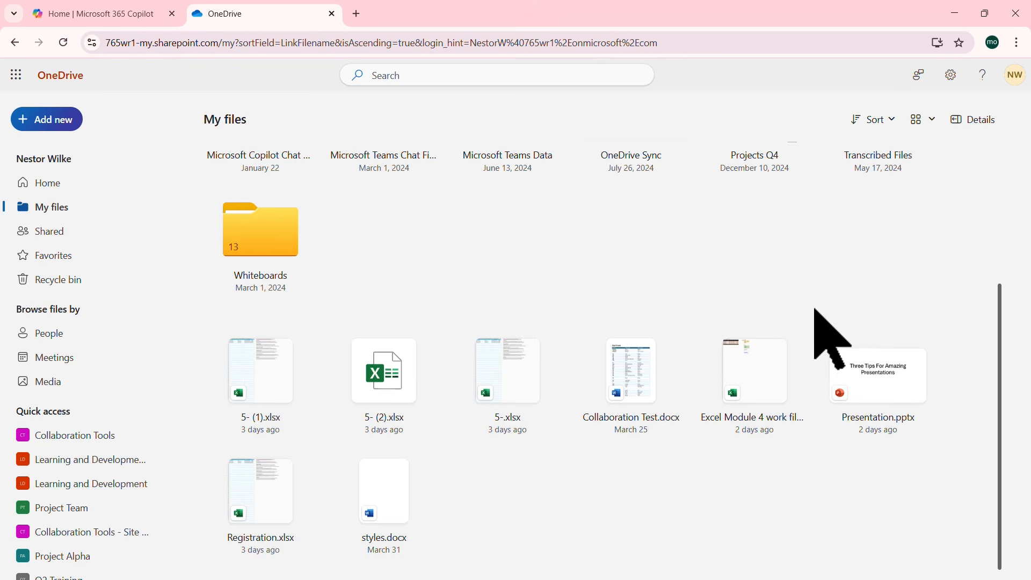
# Step: Switch the My files view back to List
pyautogui.scroll(4, 820, 328)
pyautogui.click(930, 123)
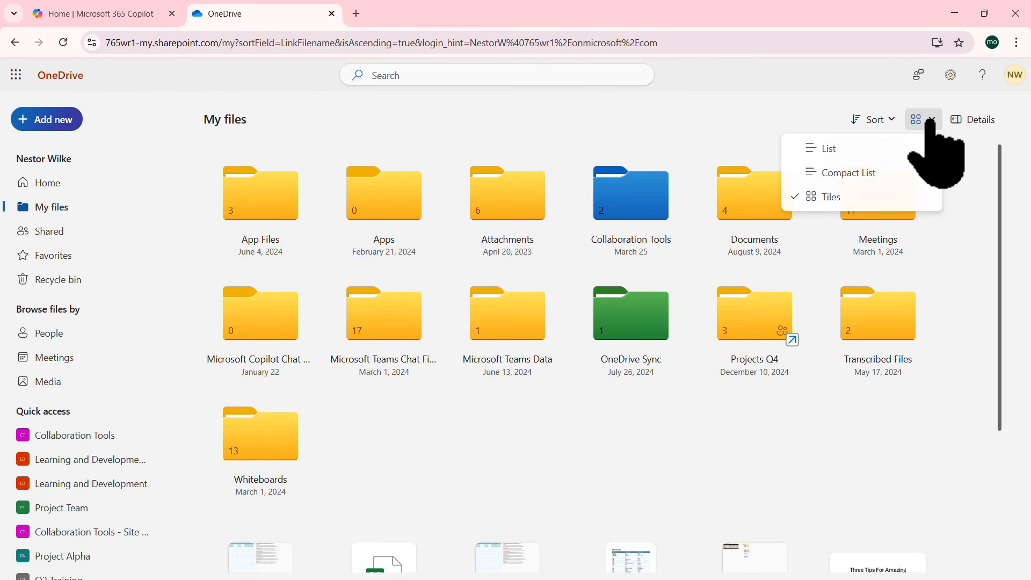
pyautogui.click(846, 150)
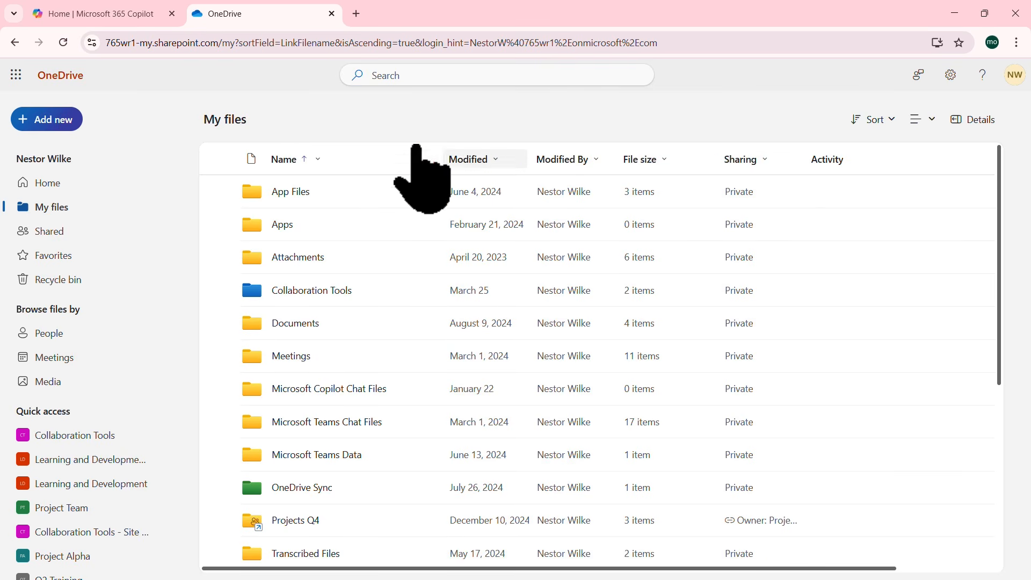
# Step: Review which kinds of new items and uploads can be added to My files, then dismiss the choices
pyautogui.click(61, 121)
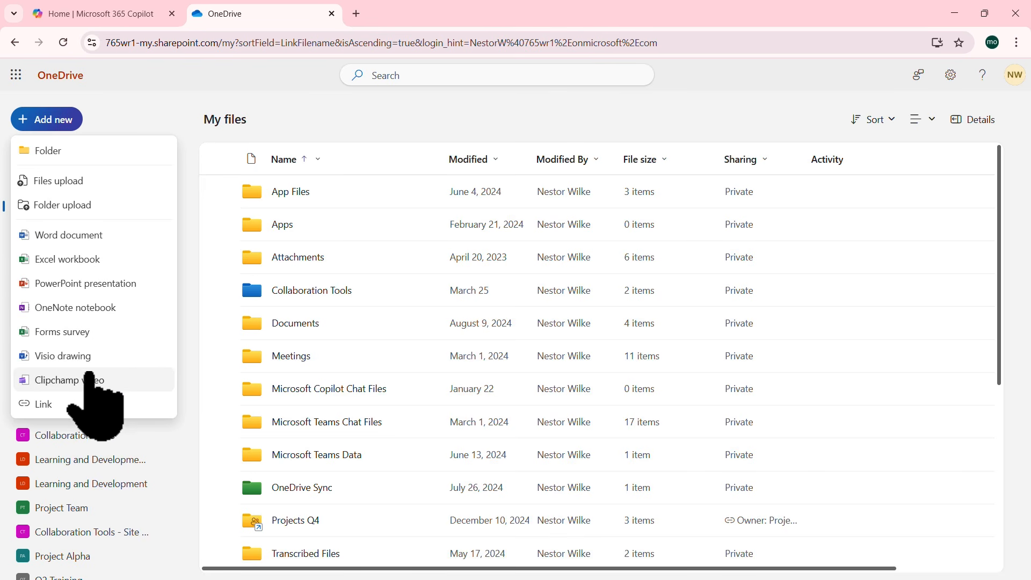
pyautogui.click(428, 113)
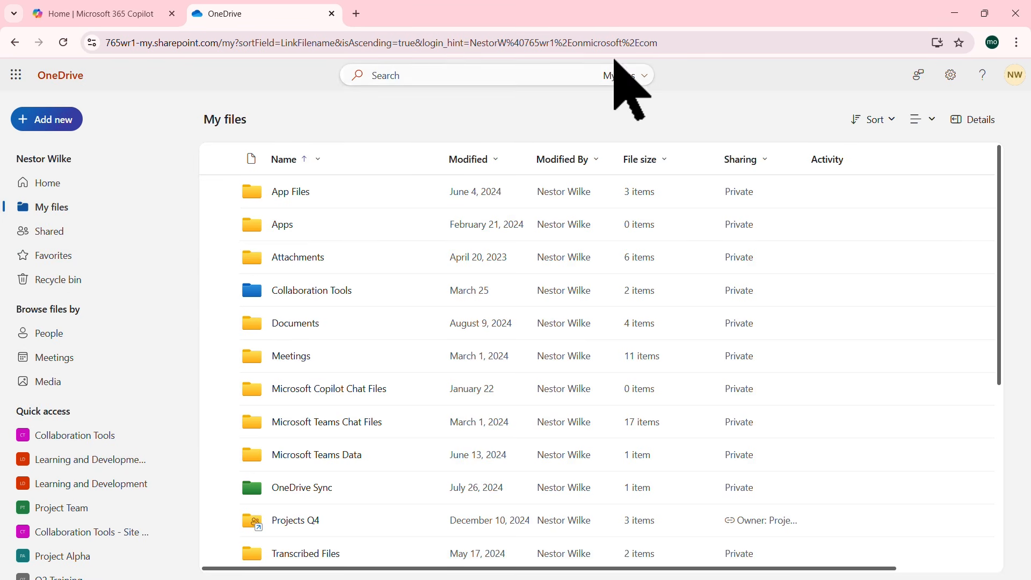
# Step: Check which search scopes are offered for files, then dismiss the choices
pyautogui.click(639, 77)
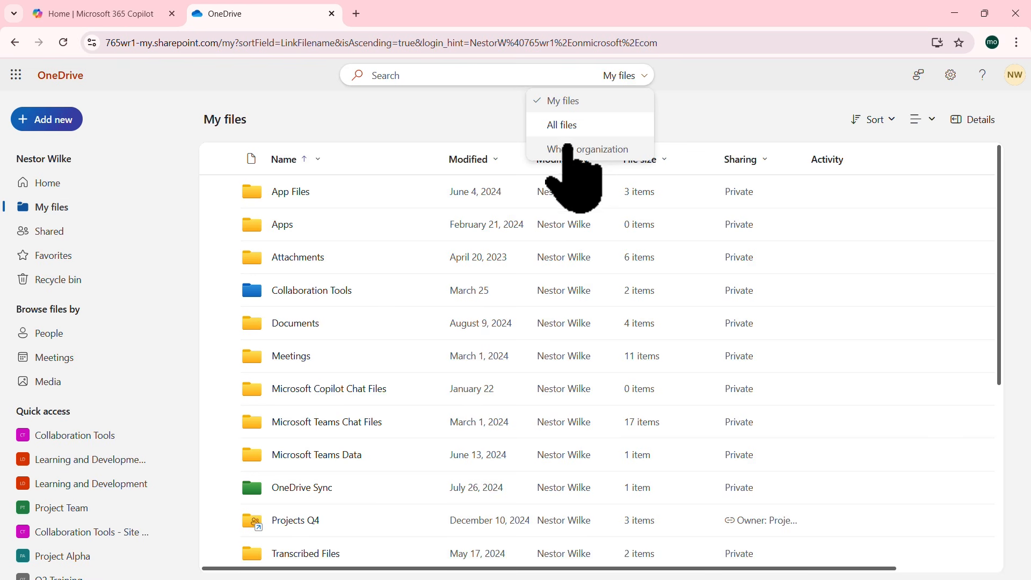
pyautogui.press('Escape')
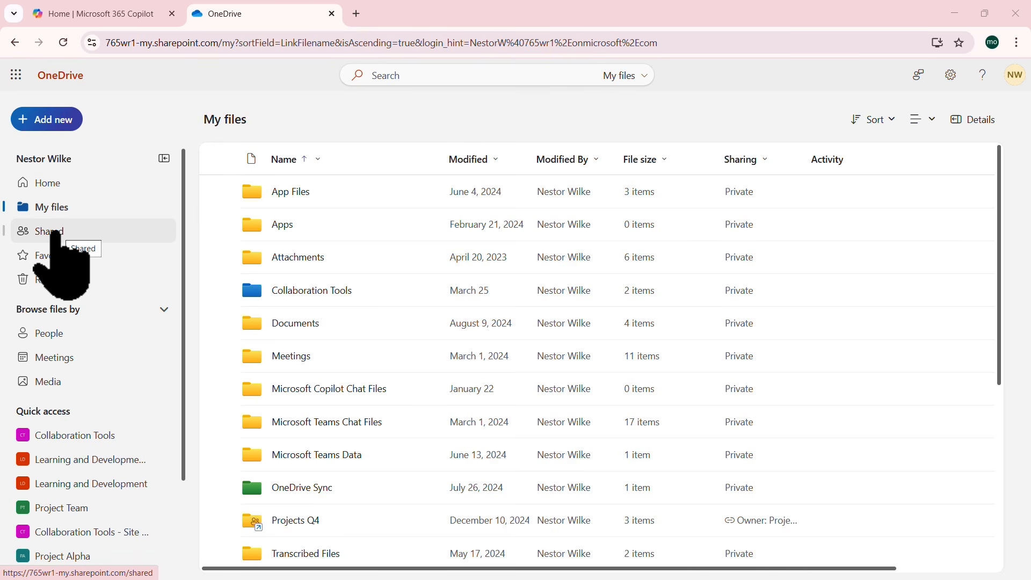
# Step: Look through the files shared with you, the files shared by you, and the Favorites
pyautogui.click(54, 234)
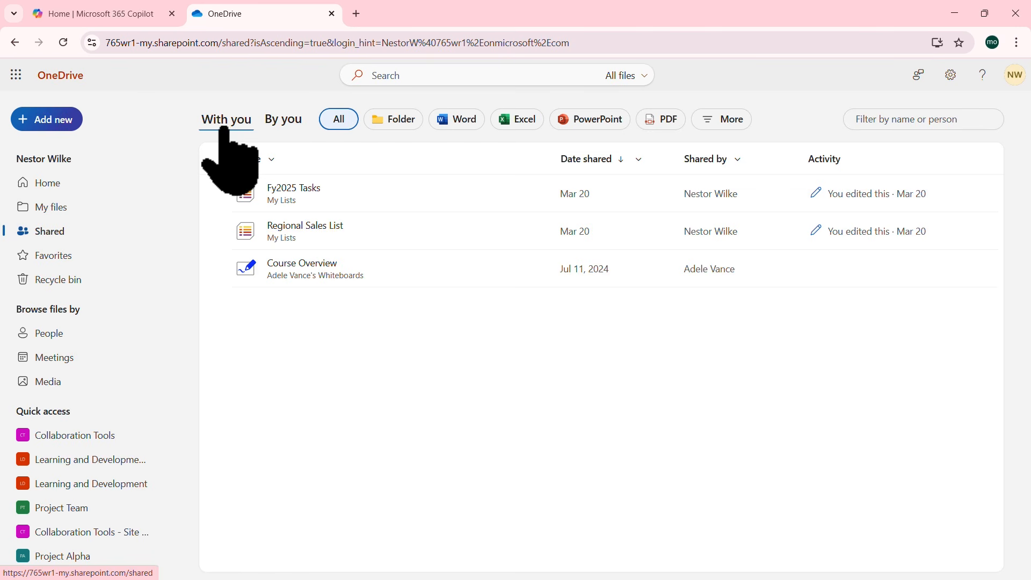
pyautogui.click(287, 120)
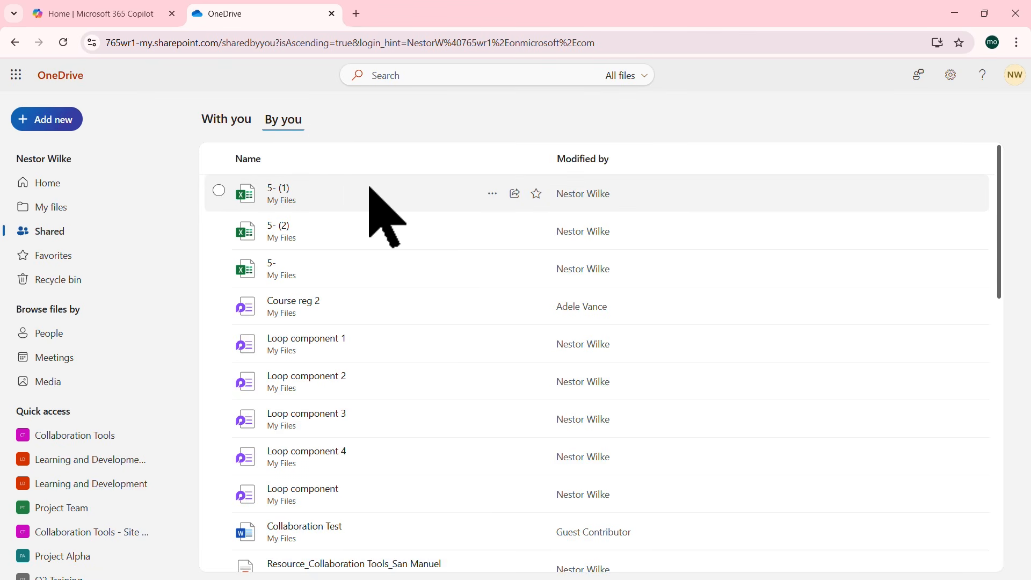
pyautogui.click(51, 255)
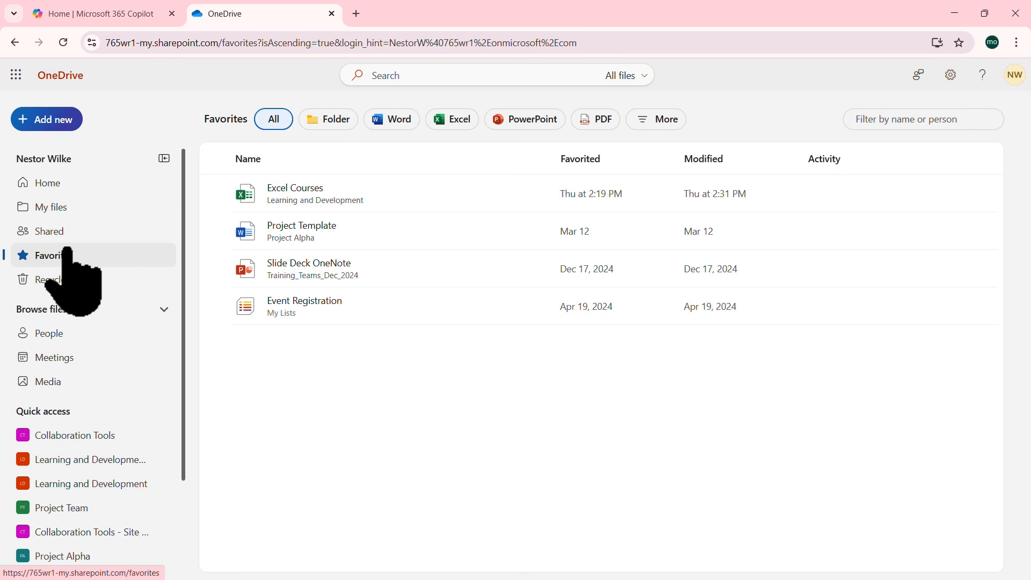
# Step: Select 11_Financial Sample.xlsx in the recycle bin to see its available actions, then return to Home
pyautogui.click(70, 293)
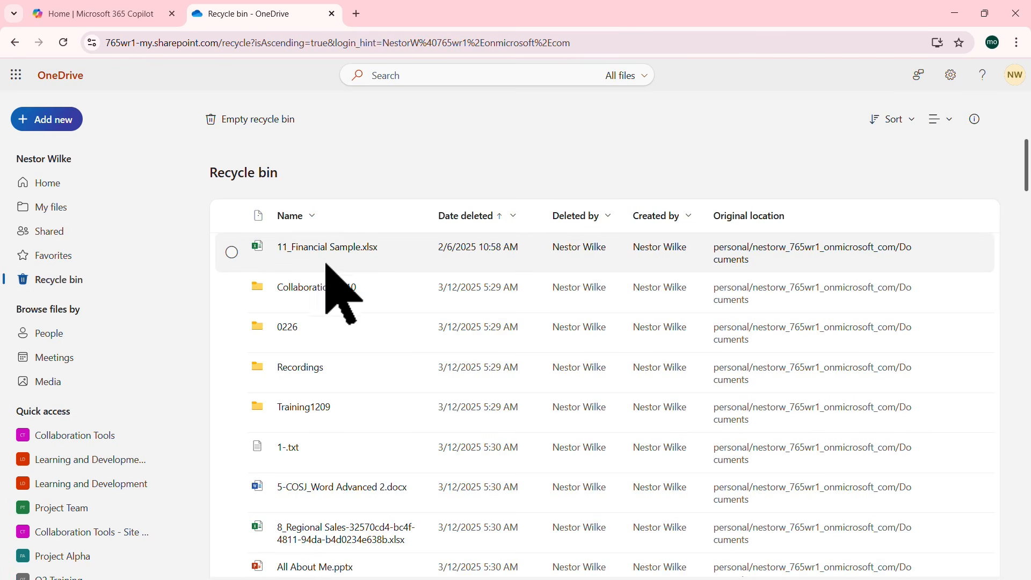
pyautogui.click(232, 251)
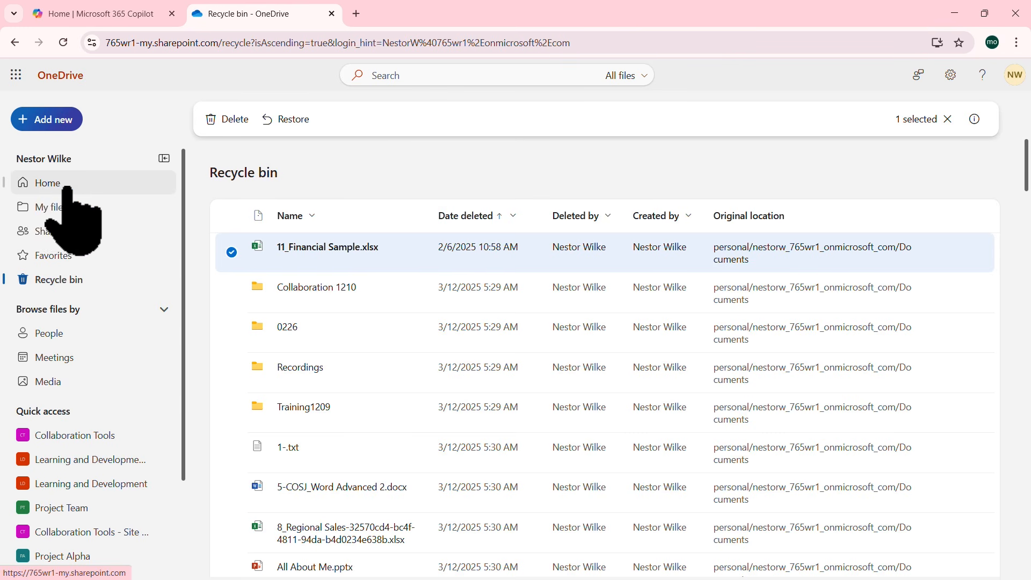
pyautogui.click(51, 185)
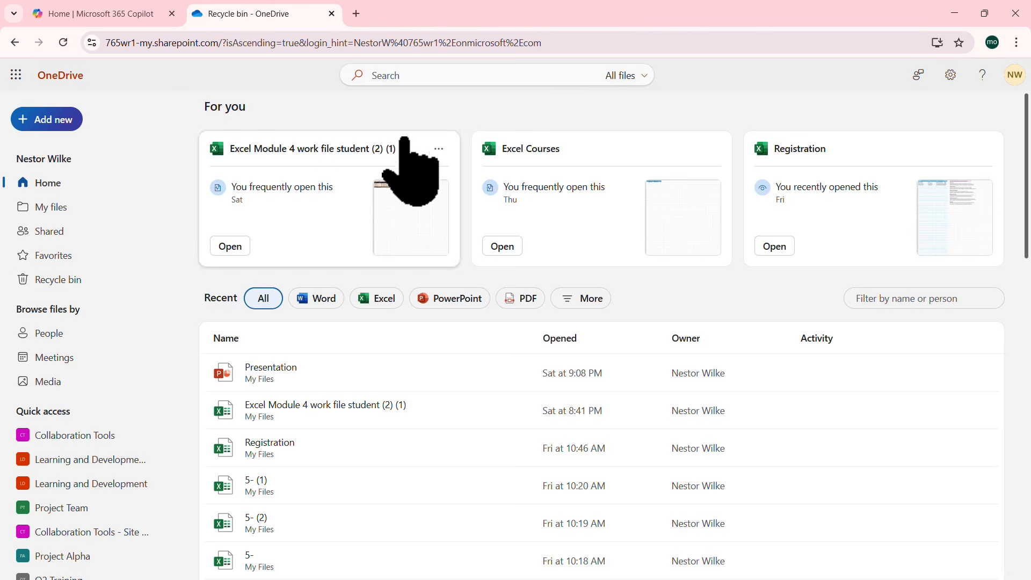
# Step: Create a green folder named My Tasks in My files
pyautogui.click(52, 209)
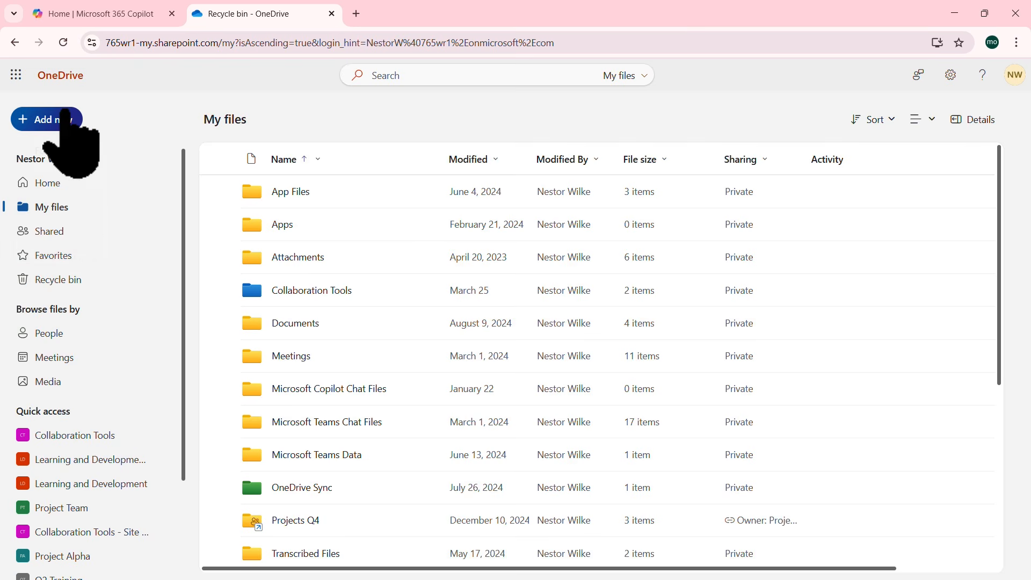
pyautogui.click(59, 120)
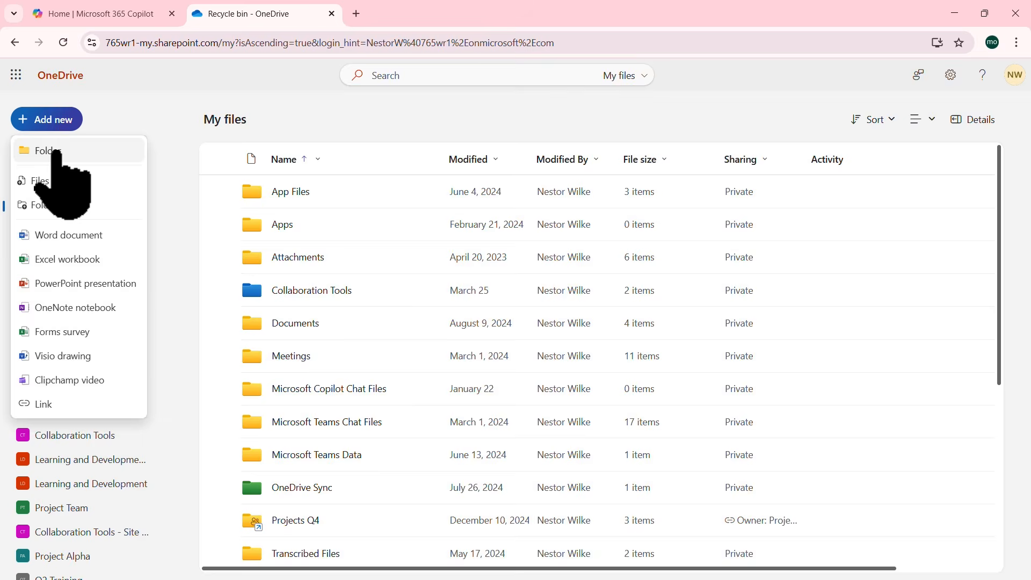
pyautogui.click(59, 162)
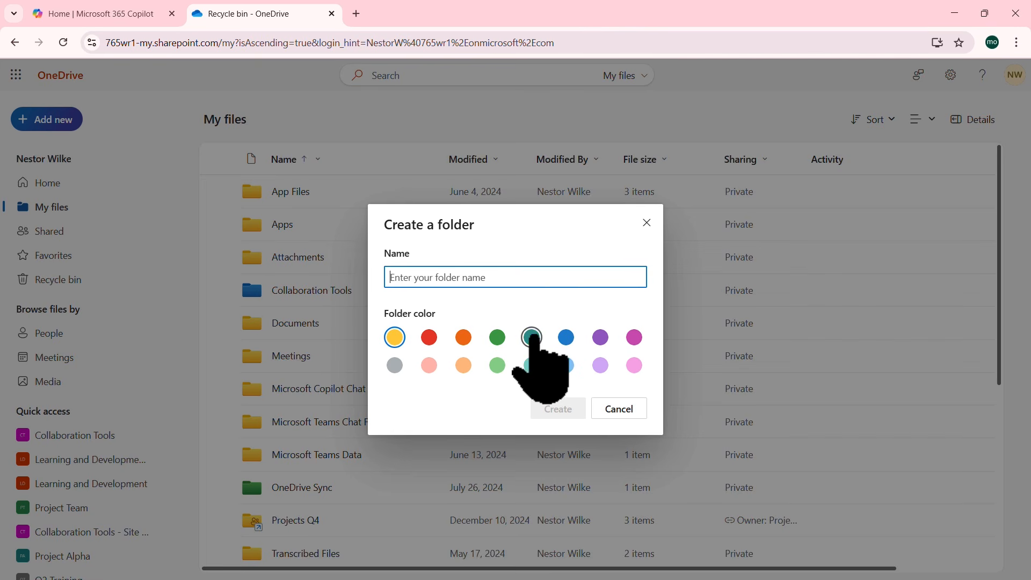
pyautogui.click(497, 337)
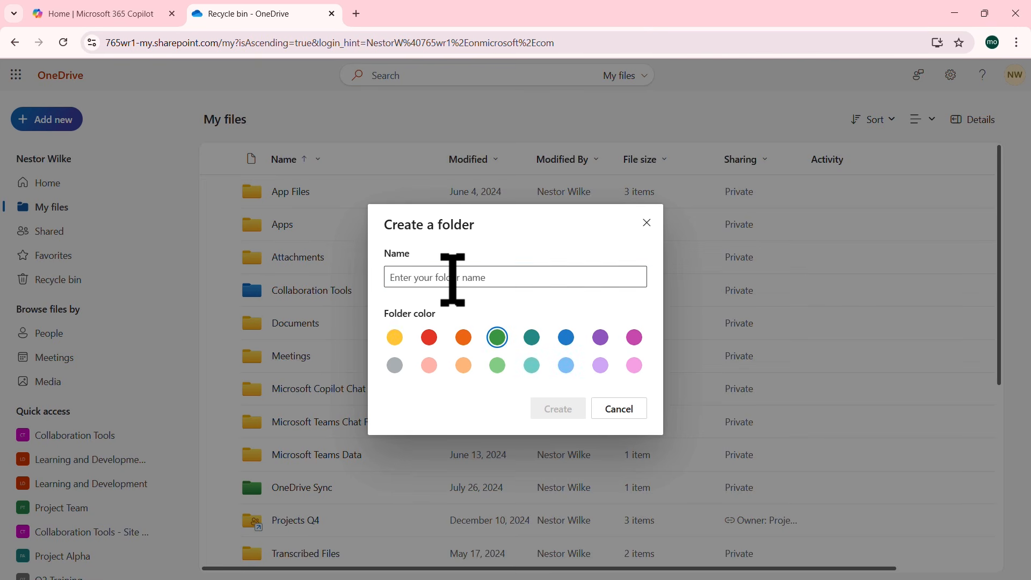
pyautogui.click(452, 278)
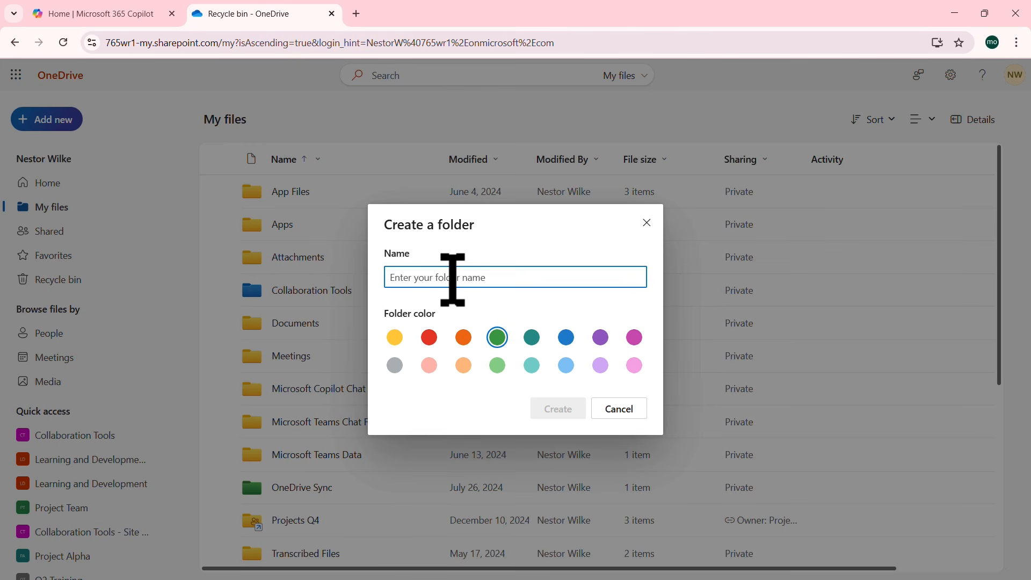
pyautogui.write('Tasks')
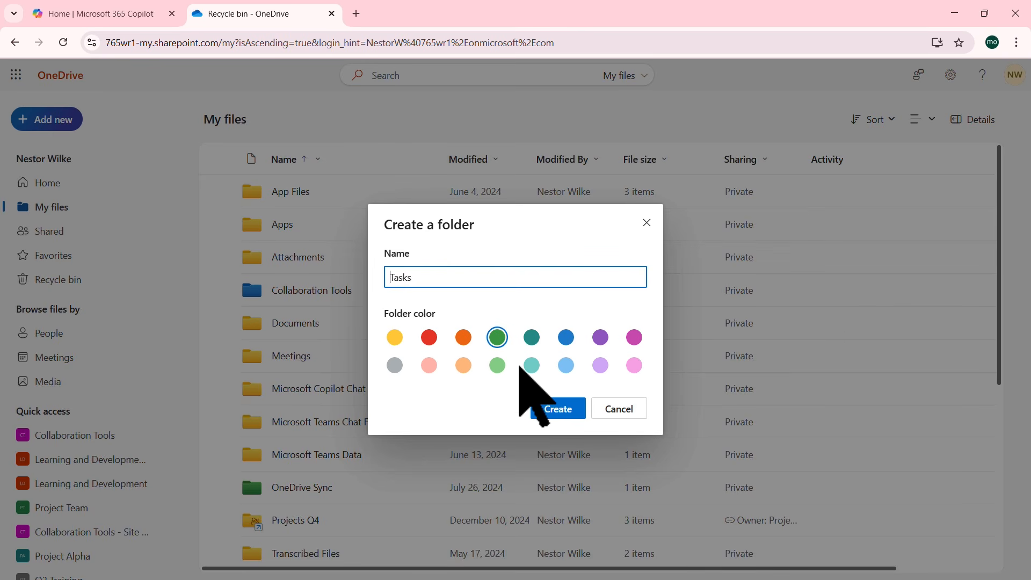
pyautogui.press('Home')
pyautogui.write('My')
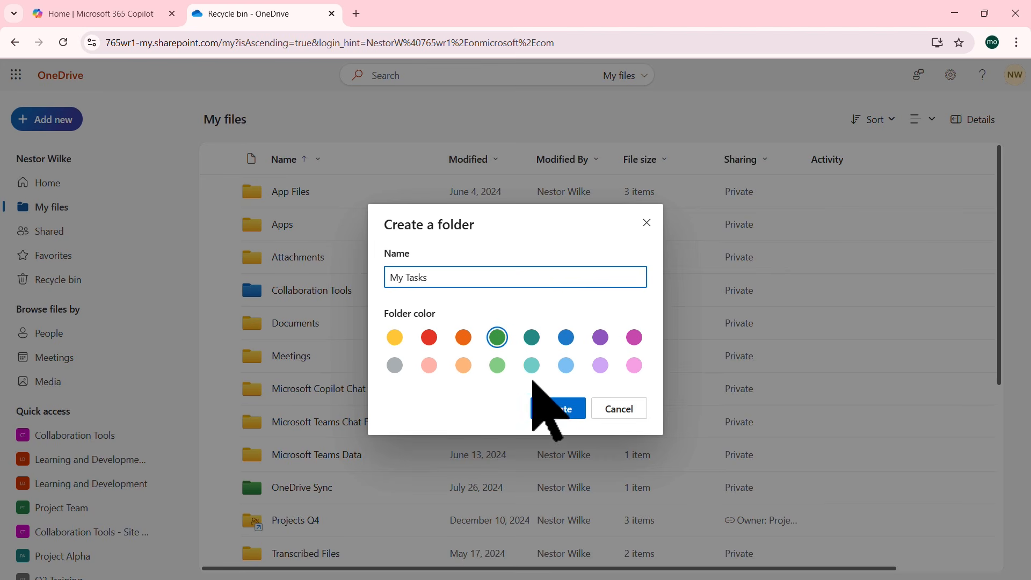
pyautogui.click(556, 410)
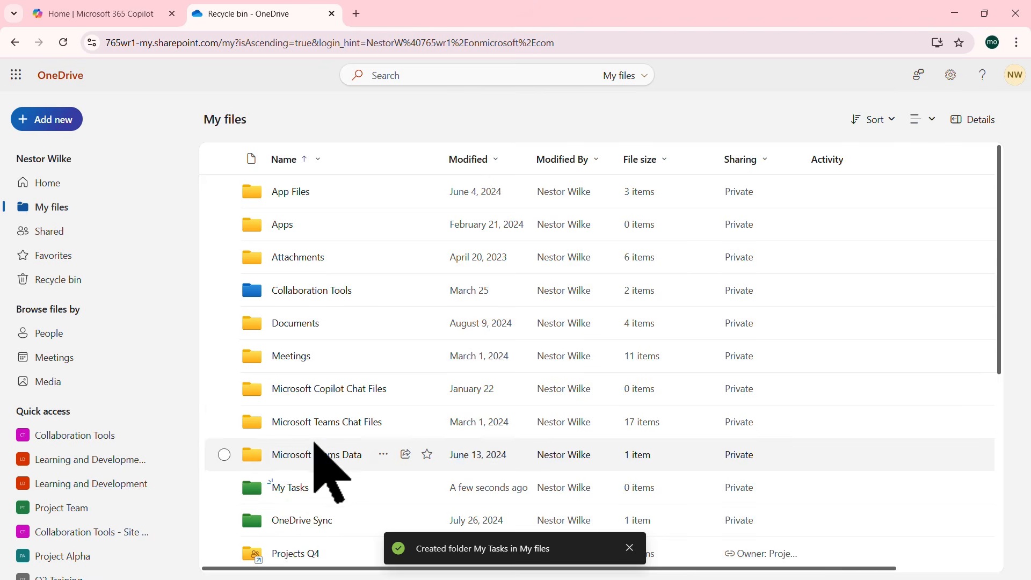
# Step: Review the actions available for the My Tasks folder and add it to Favorites
pyautogui.scroll(-3, 318, 454)
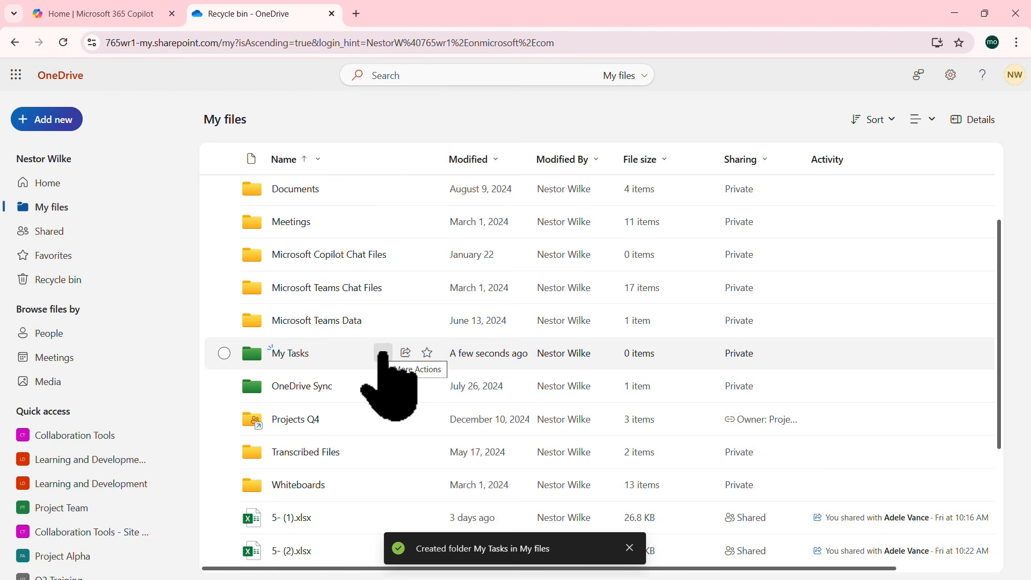
pyautogui.click(383, 353)
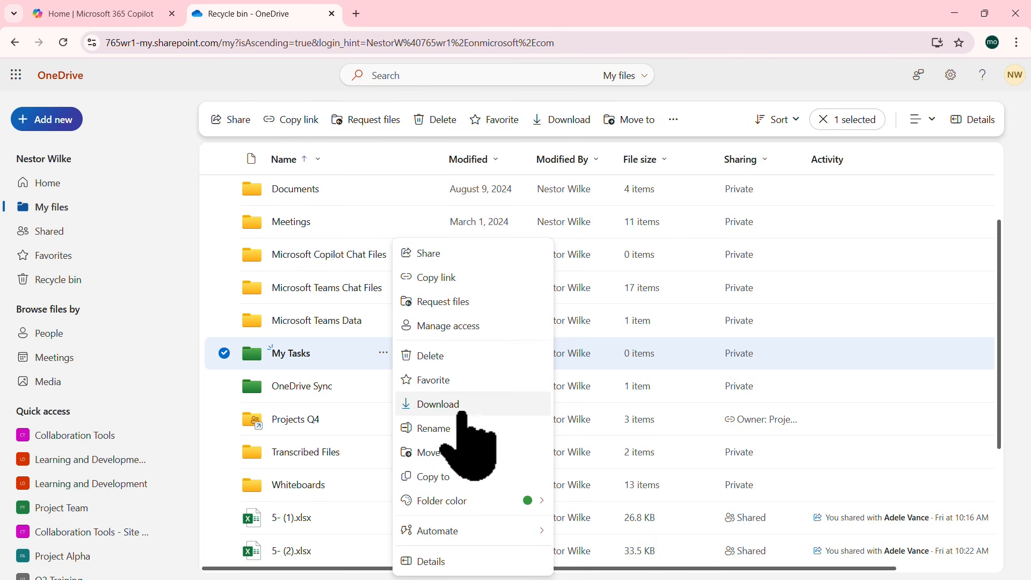
pyautogui.moveTo(533, 500)
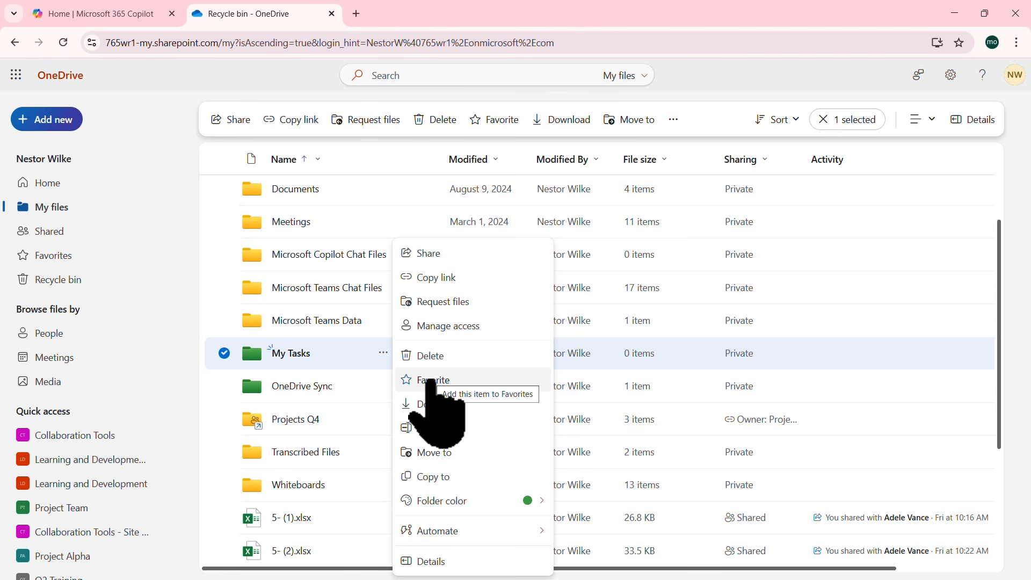
pyautogui.click(432, 380)
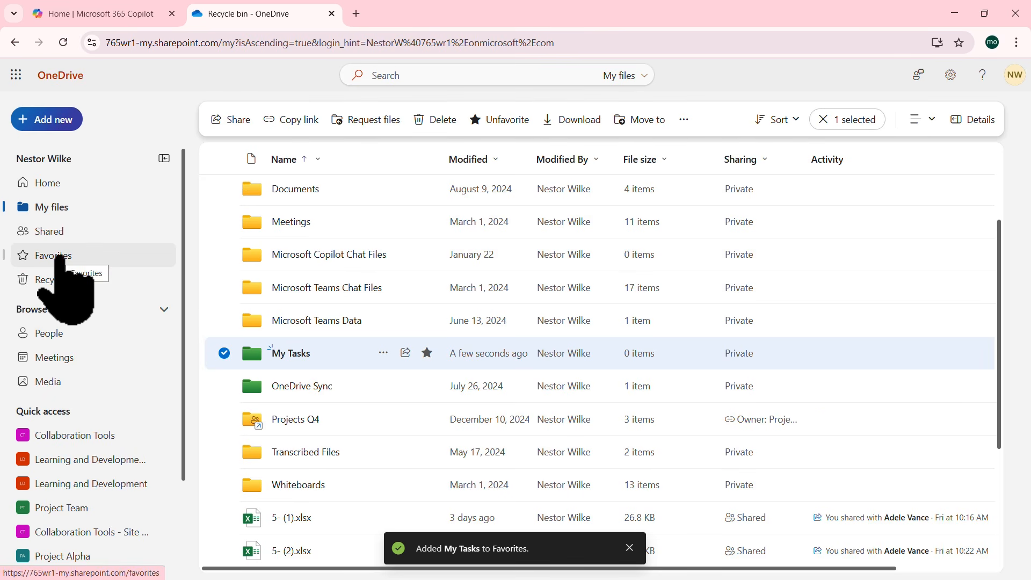
# Step: Open the My Tasks folder from Favorites and create a new Word document in it
pyautogui.click(59, 258)
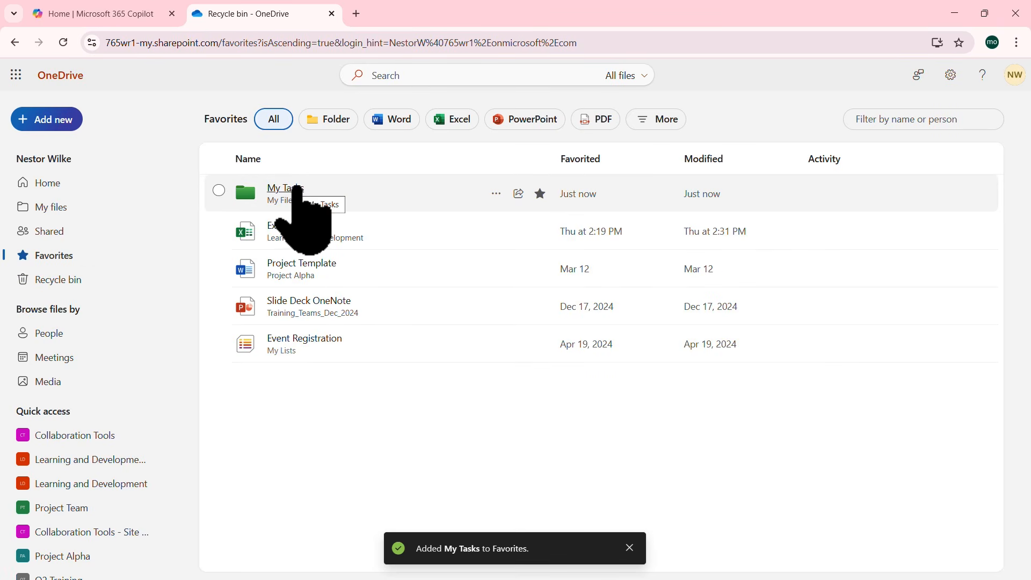
pyautogui.click(293, 188)
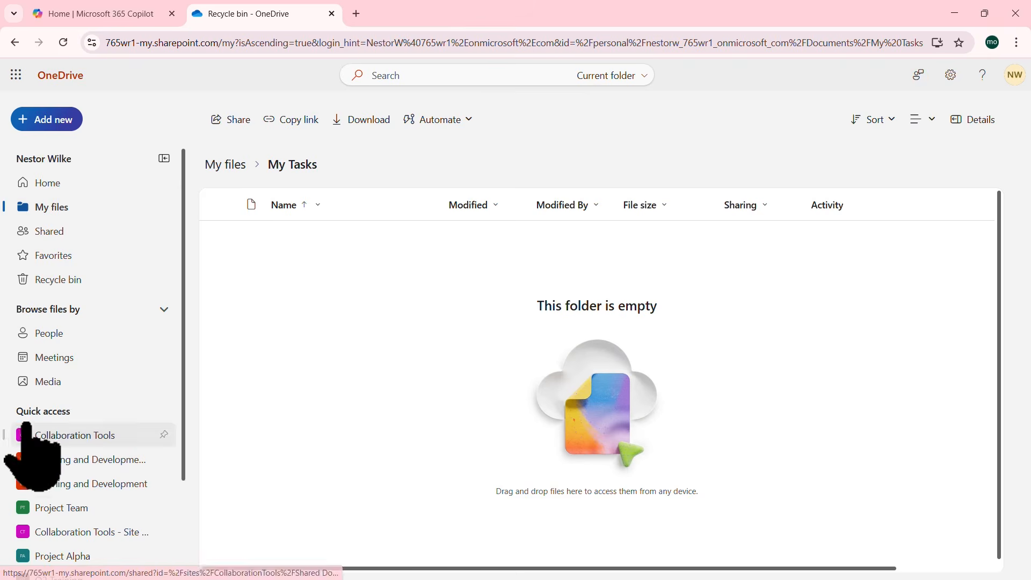
pyautogui.click(73, 121)
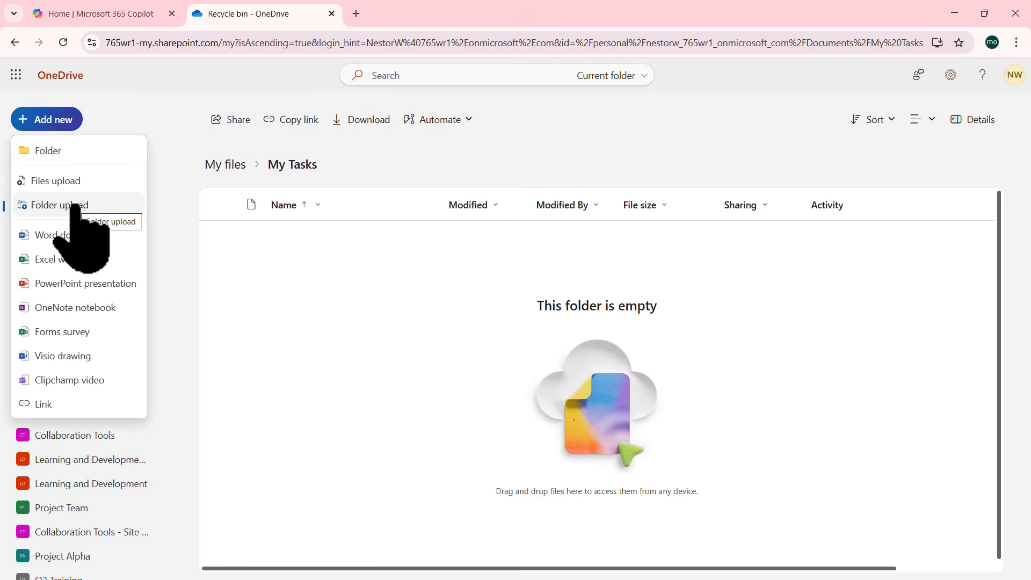
pyautogui.click(87, 236)
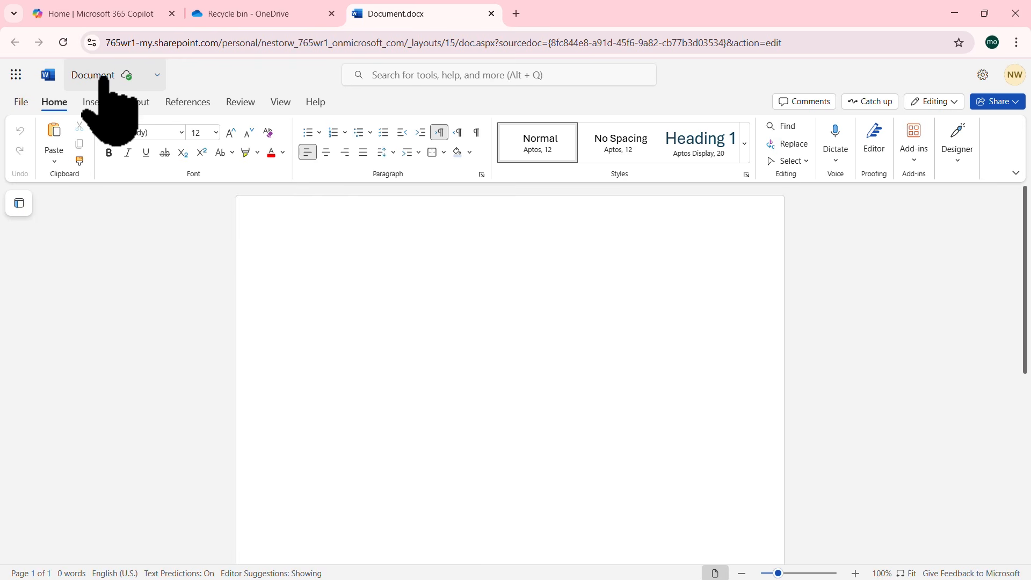
# Step: Rename the new Word document as Task Template
pyautogui.click(104, 77)
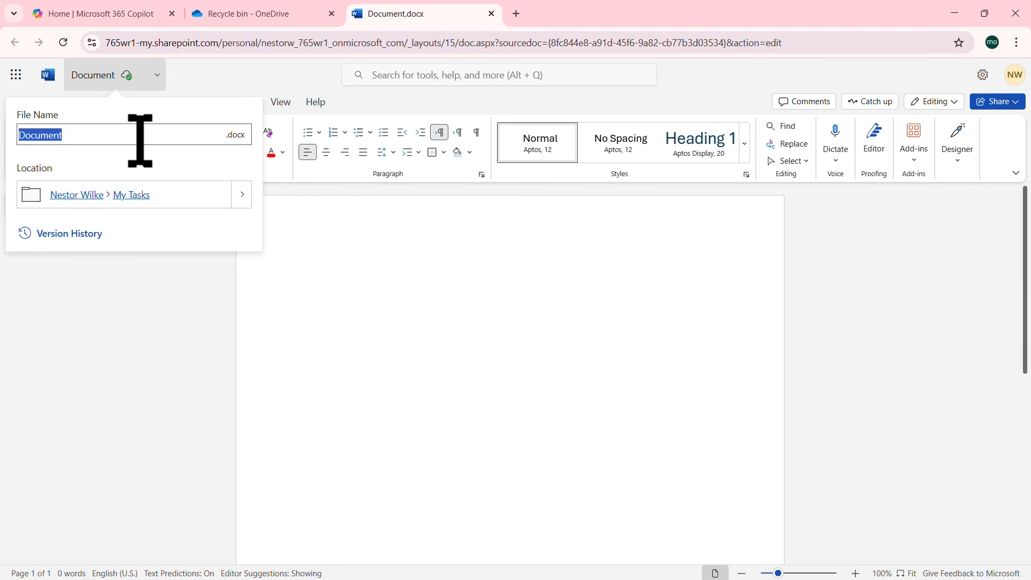
pyautogui.write('Templates')
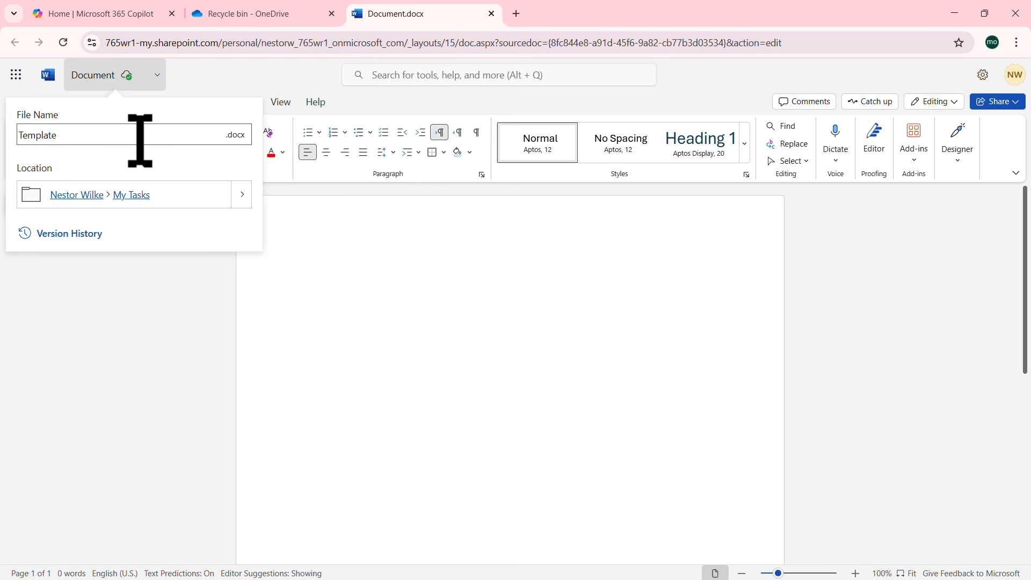
pyautogui.press('Home')
pyautogui.write('Task')
pyautogui.click(320, 204)
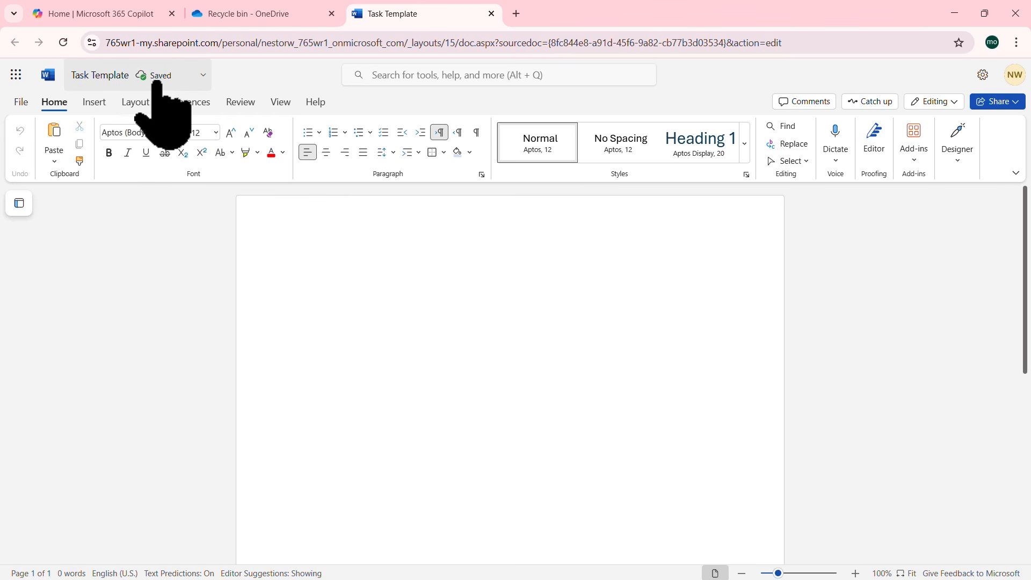
# Step: Review the document's file options and Insert commands, then return to the Home commands
pyautogui.click(20, 103)
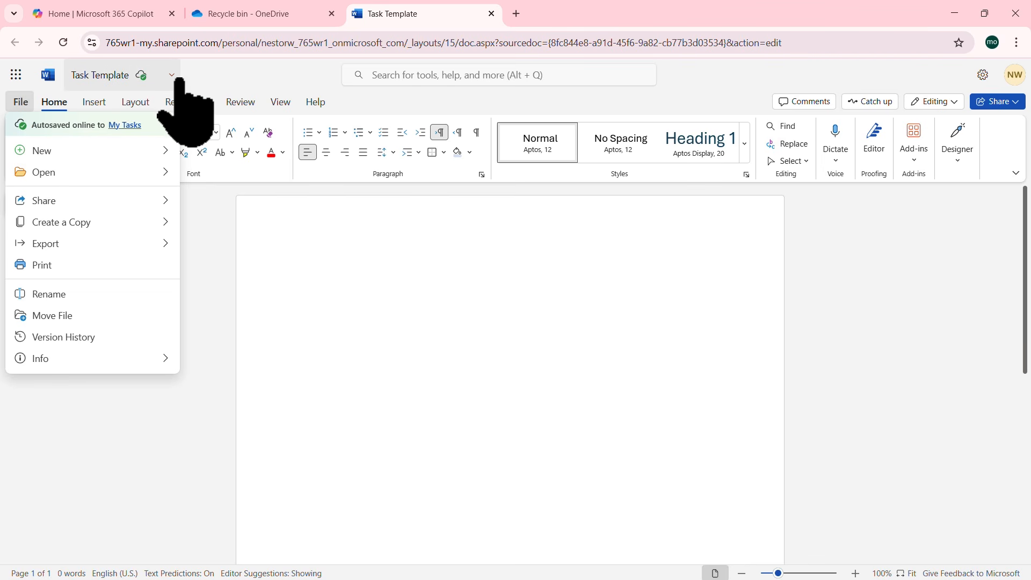
pyautogui.click(343, 251)
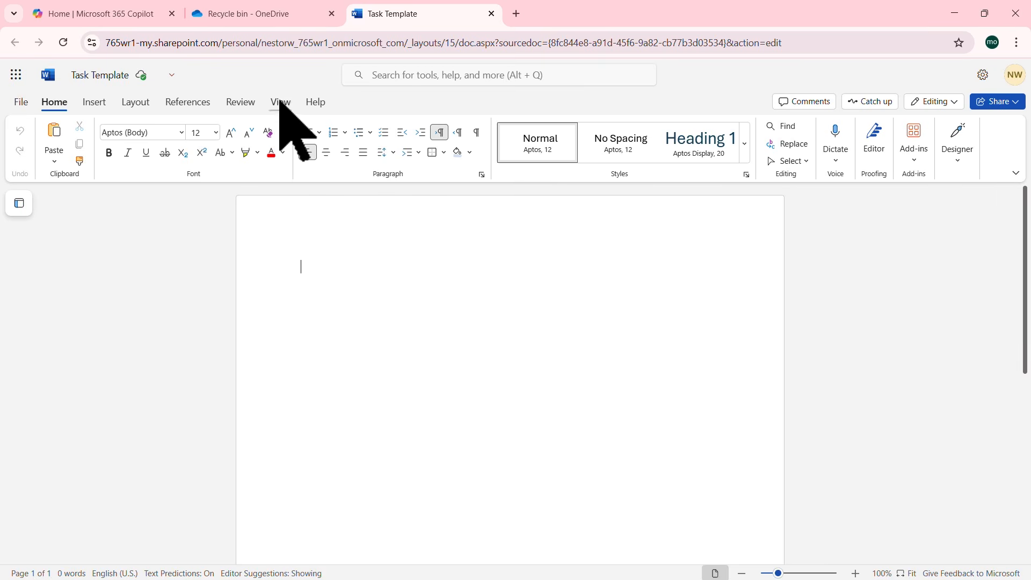
pyautogui.click(97, 106)
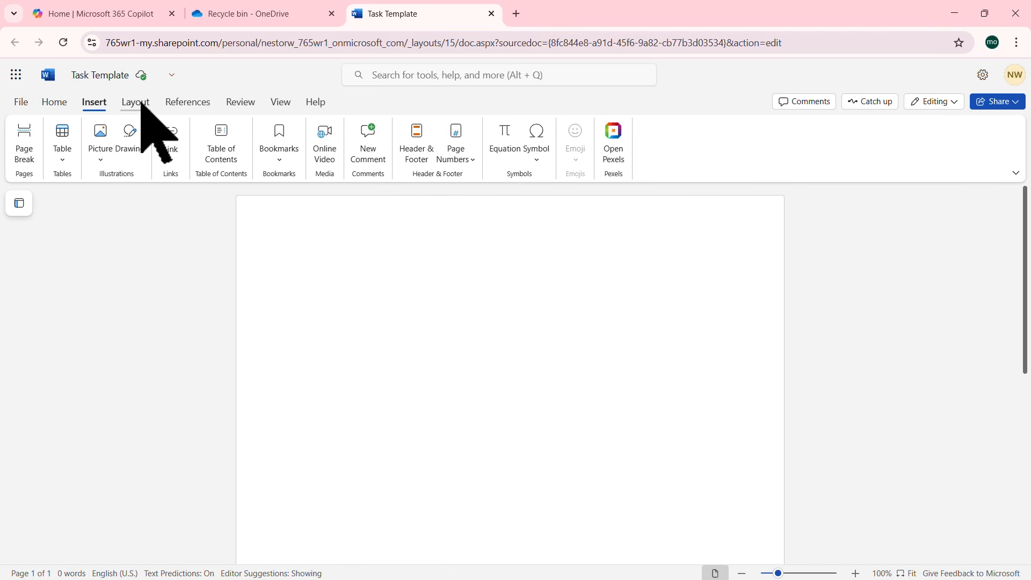
pyautogui.click(54, 103)
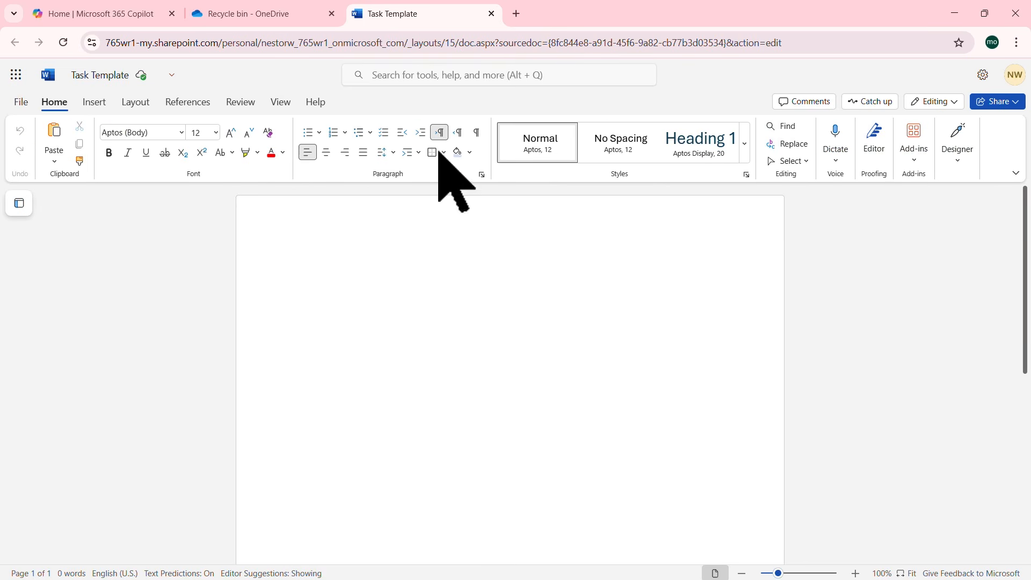
# Step: Switch the ribbon layout to Single Line Ribbon and check the additional paragraph options
pyautogui.click(1015, 173)
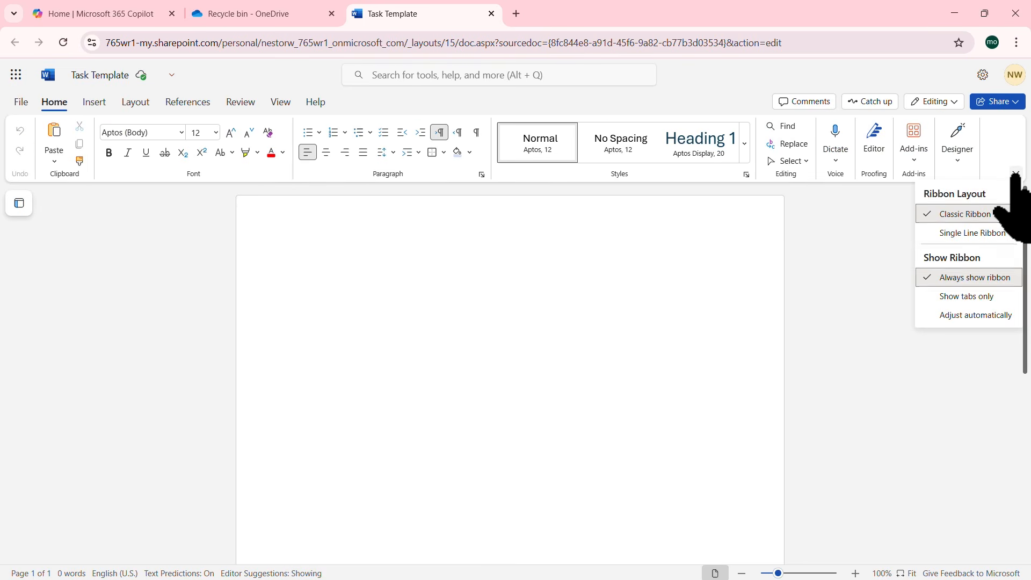
pyautogui.click(965, 234)
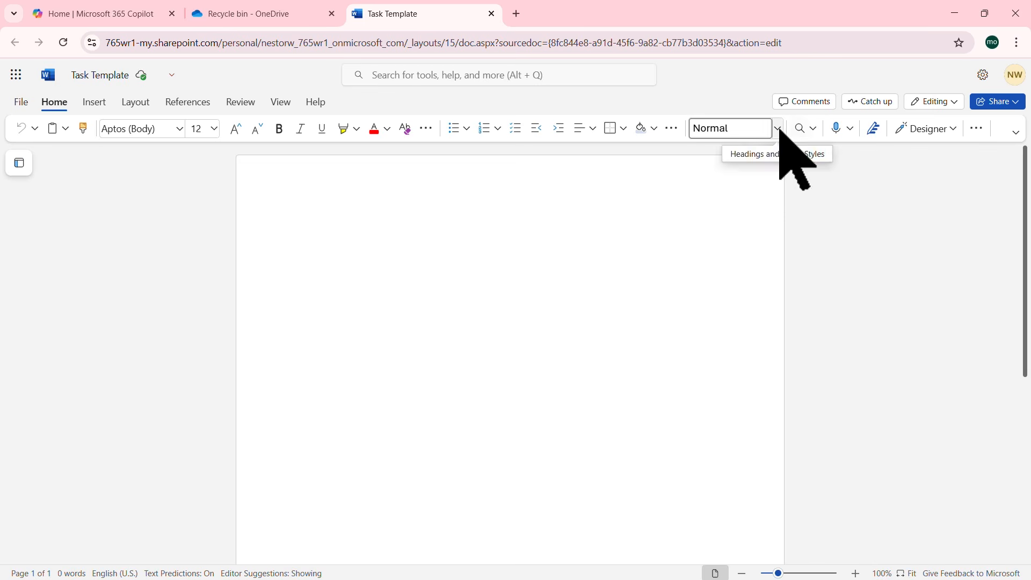
pyautogui.click(672, 128)
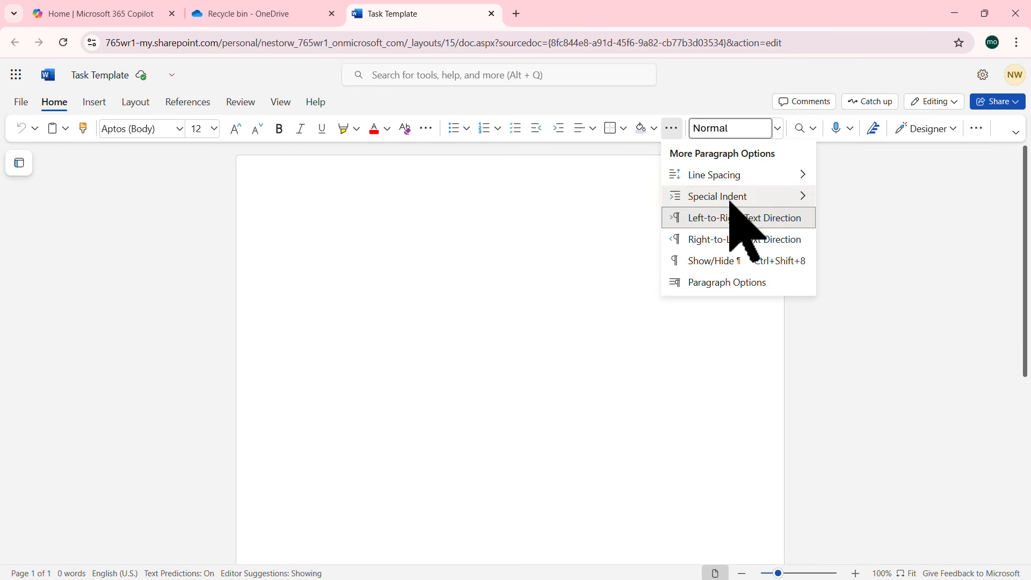
pyautogui.moveTo(727, 200)
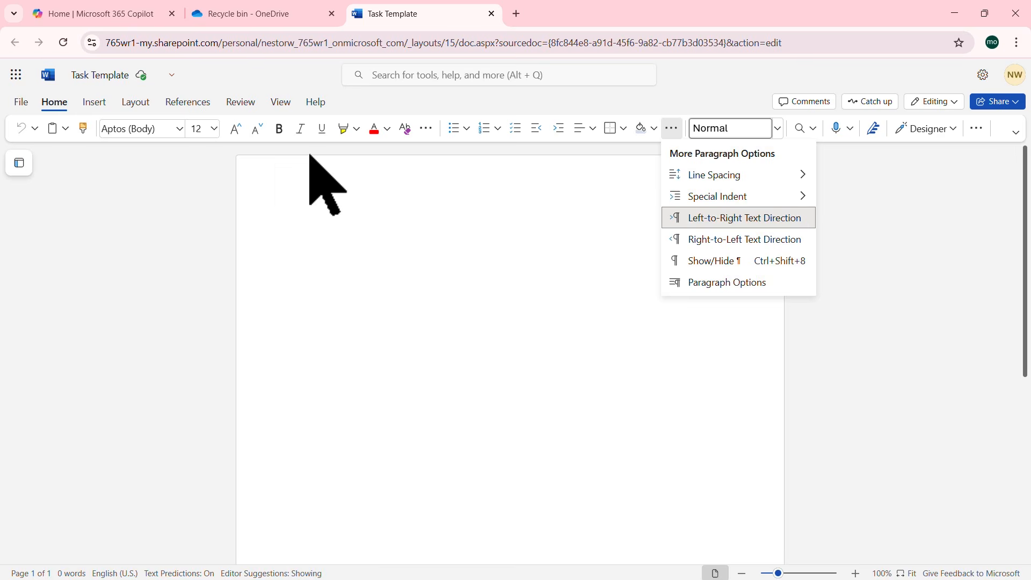
# Step: Dismiss the additional paragraph options and switch the ribbon layout back to Classic Ribbon
pyautogui.click(964, 150)
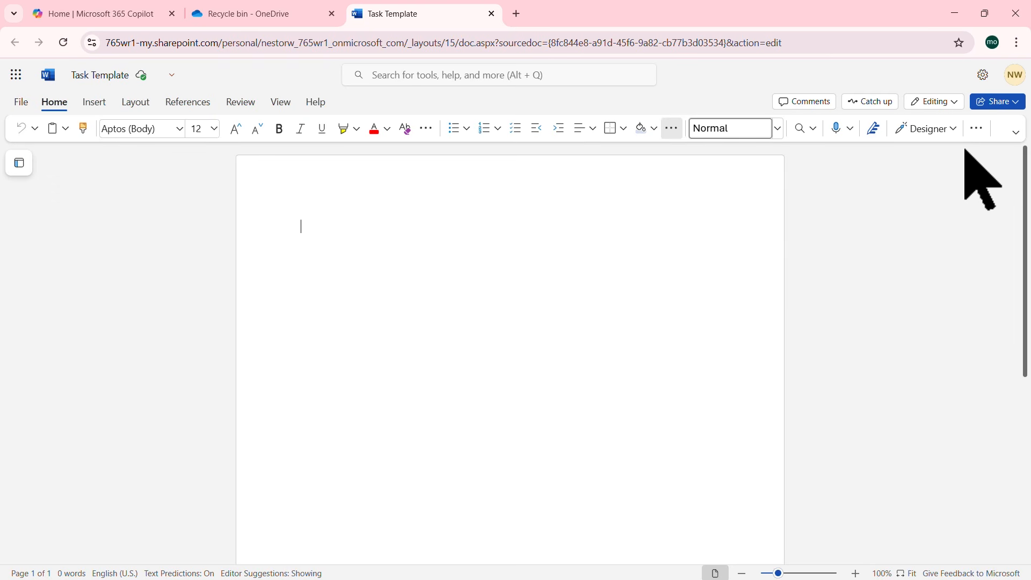
pyautogui.click(1015, 132)
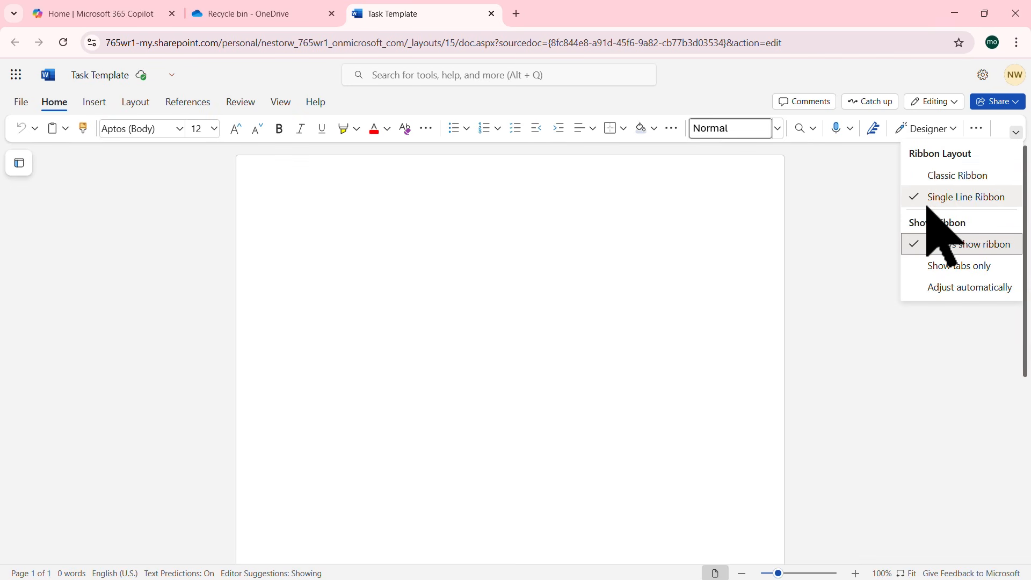
pyautogui.click(951, 177)
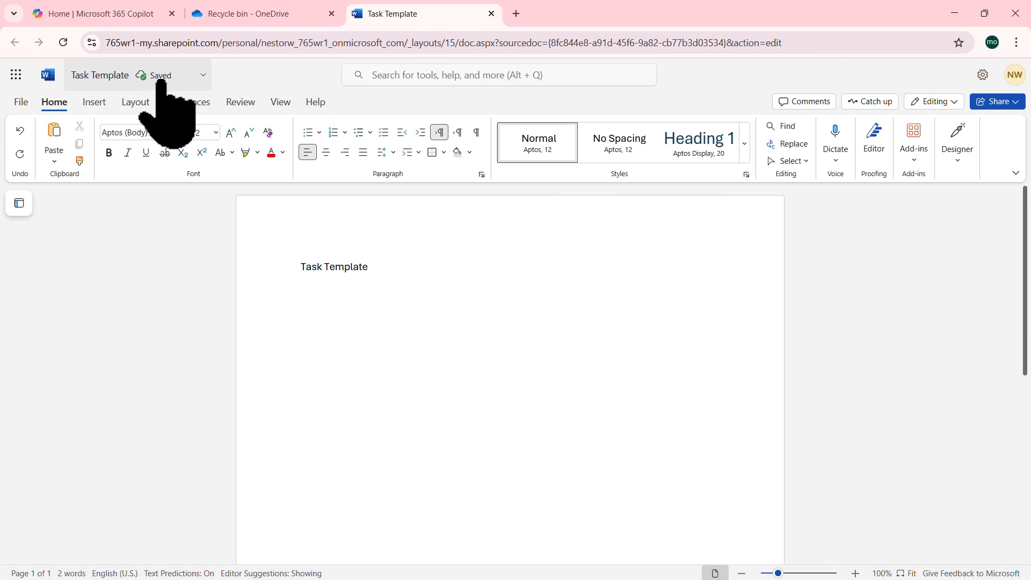
# Step: Apply the Title style to the Task Template heading line and deselect it
pyautogui.tripleClick(348, 266)
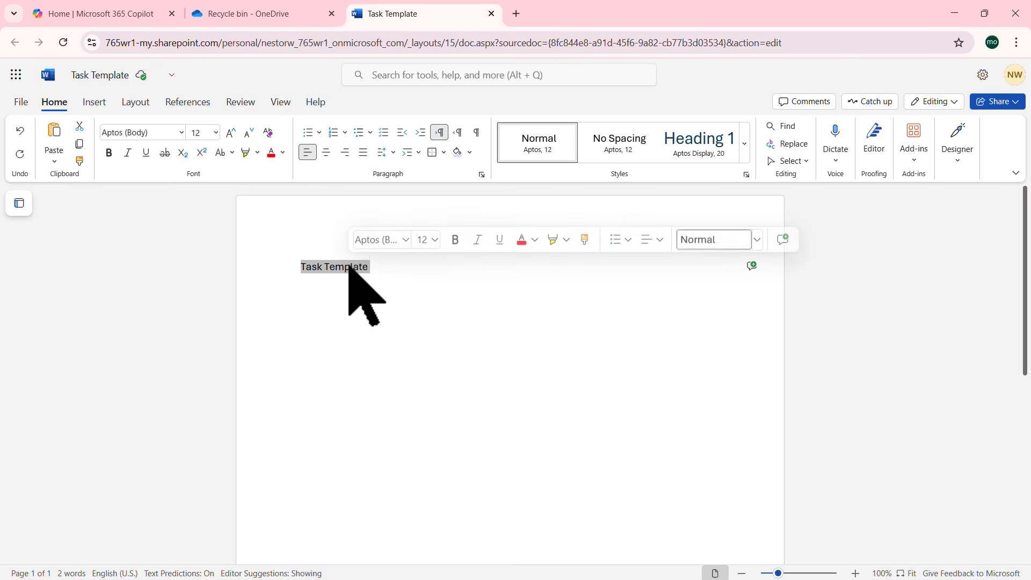
pyautogui.click(745, 155)
pyautogui.click(623, 279)
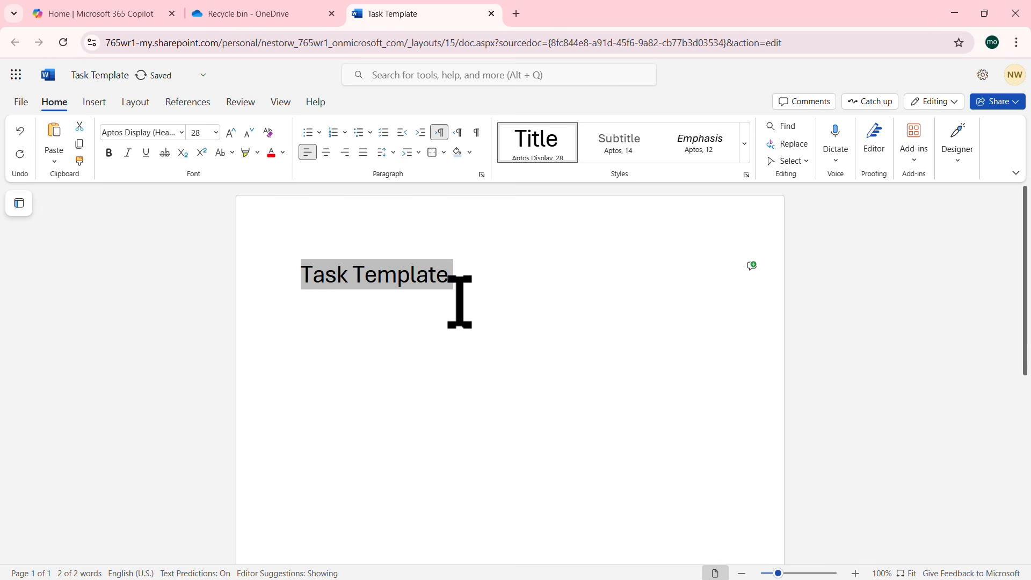
pyautogui.click(472, 297)
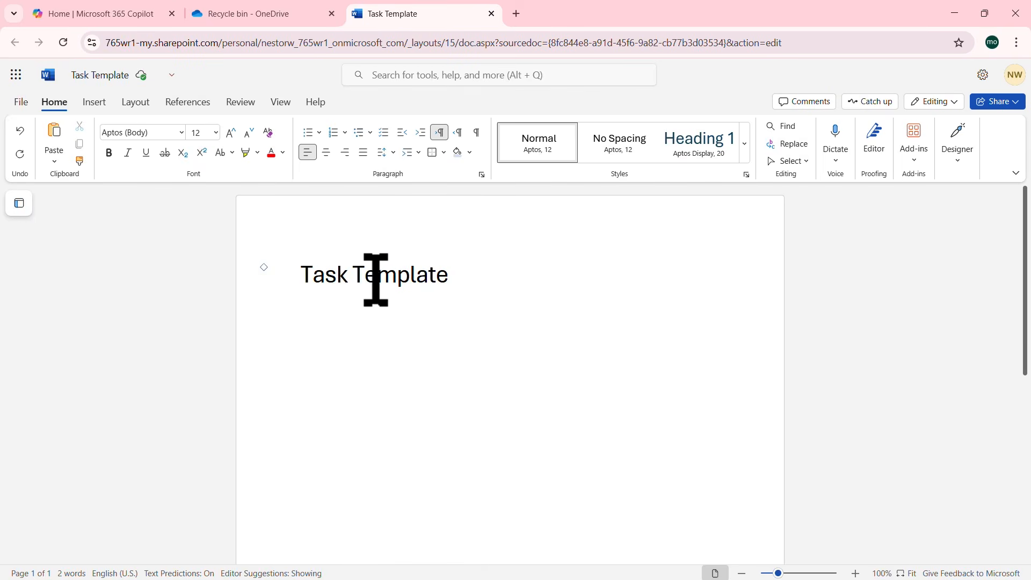
# Step: Insert a table with three columns and eight rows below the title, with the headers Task, Start and Due
pyautogui.click(95, 103)
pyautogui.click(65, 163)
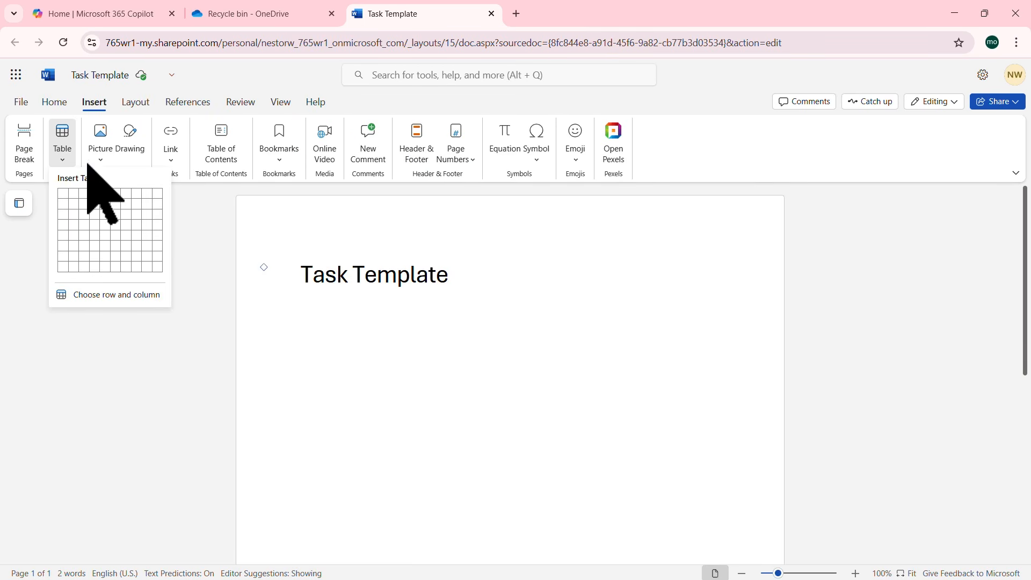
pyautogui.click(337, 316)
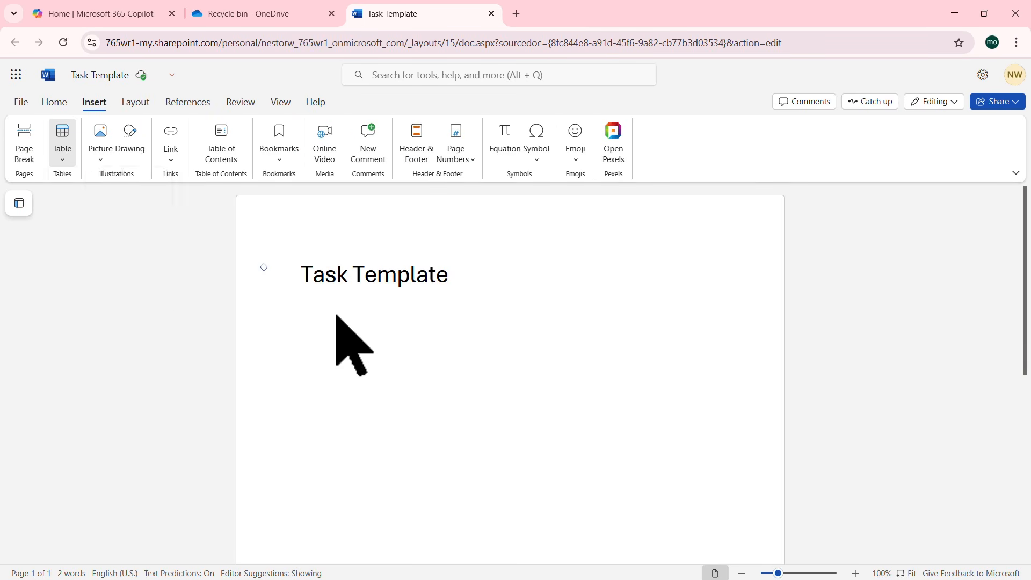
pyautogui.click(65, 161)
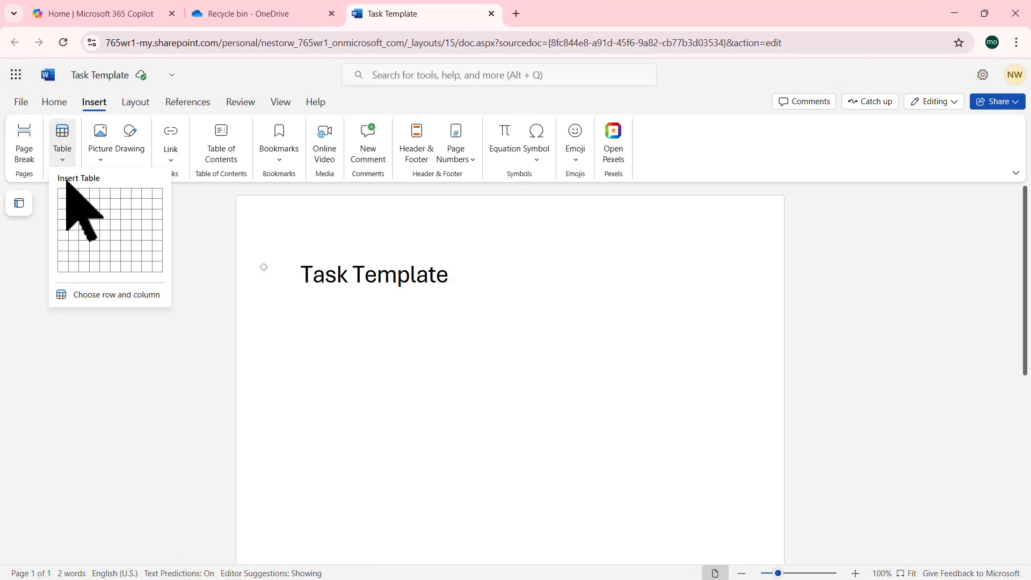
pyautogui.click(84, 265)
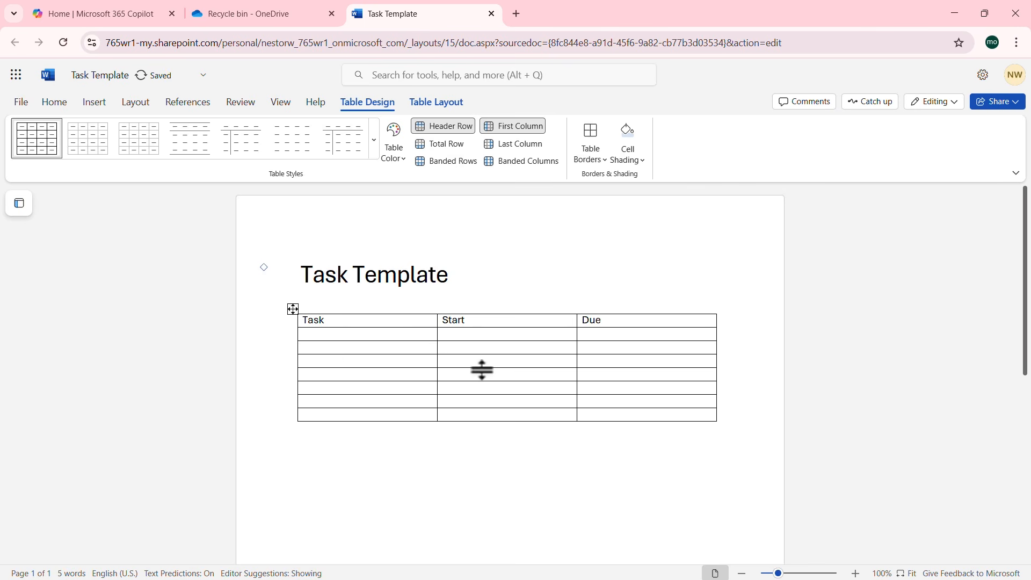
# Step: Apply the grid table style with the solid dark blue header row to the task table
pyautogui.click(374, 141)
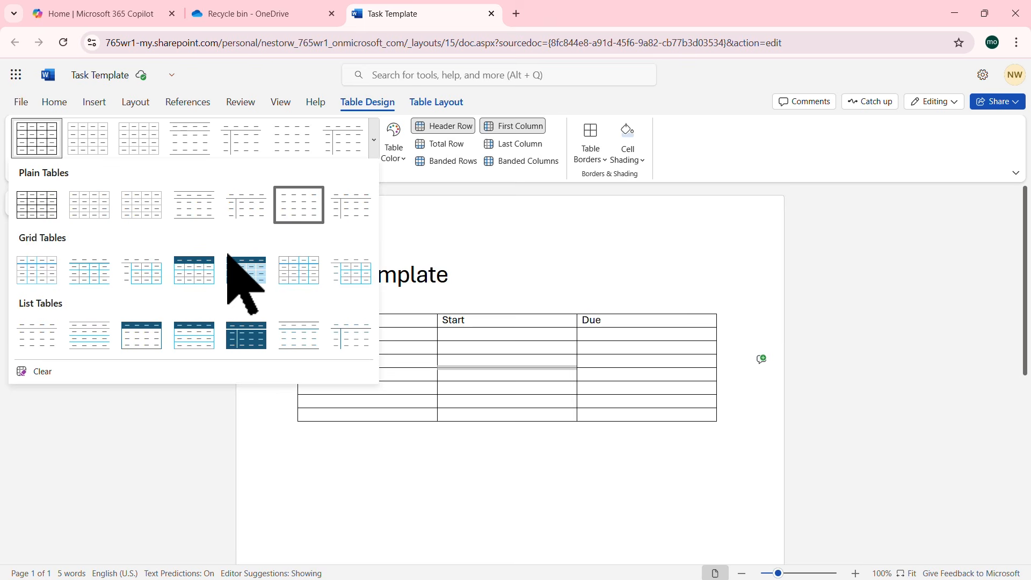
pyautogui.click(194, 272)
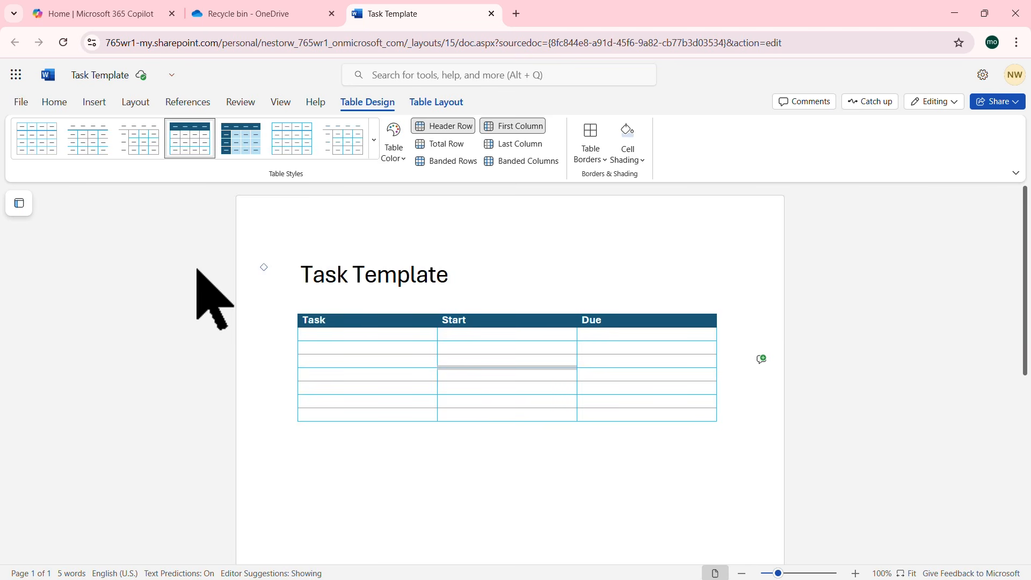
pyautogui.click(554, 284)
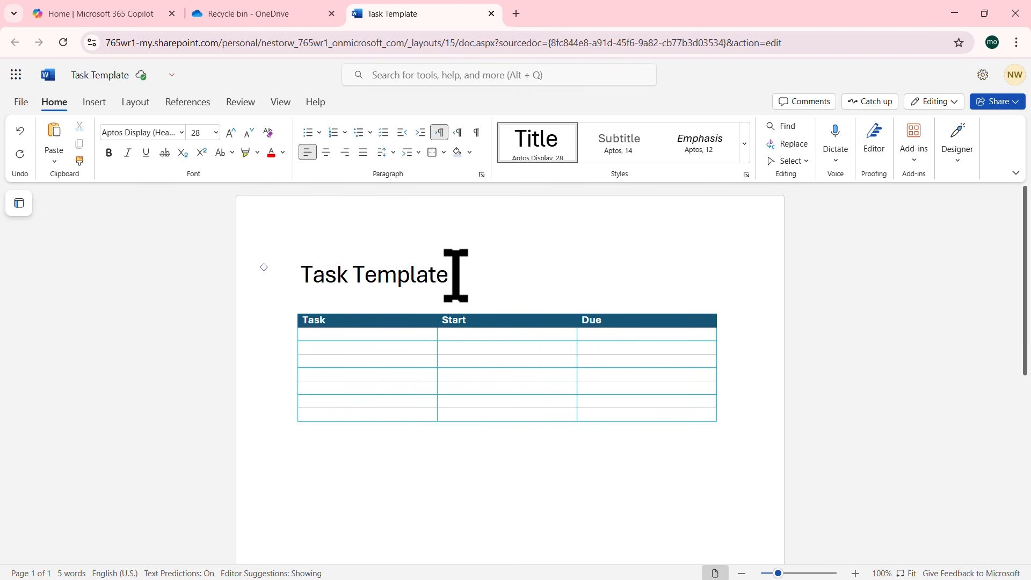
# Step: Close the Task Template document and upload the Project Template Word file from the Desktop folder to My Tasks
pyautogui.click(491, 13)
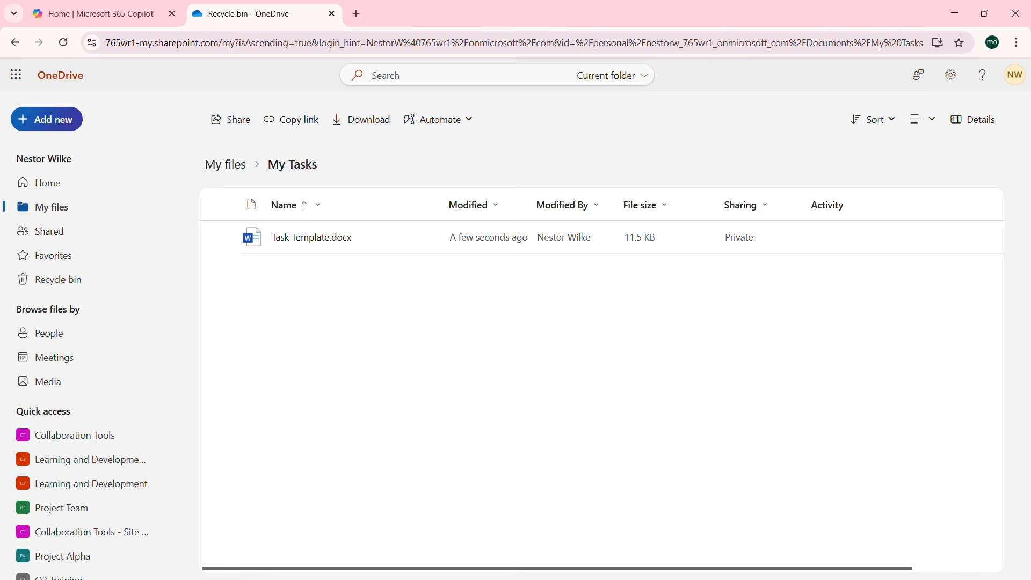
pyautogui.hotkey('alt', 'Tab')
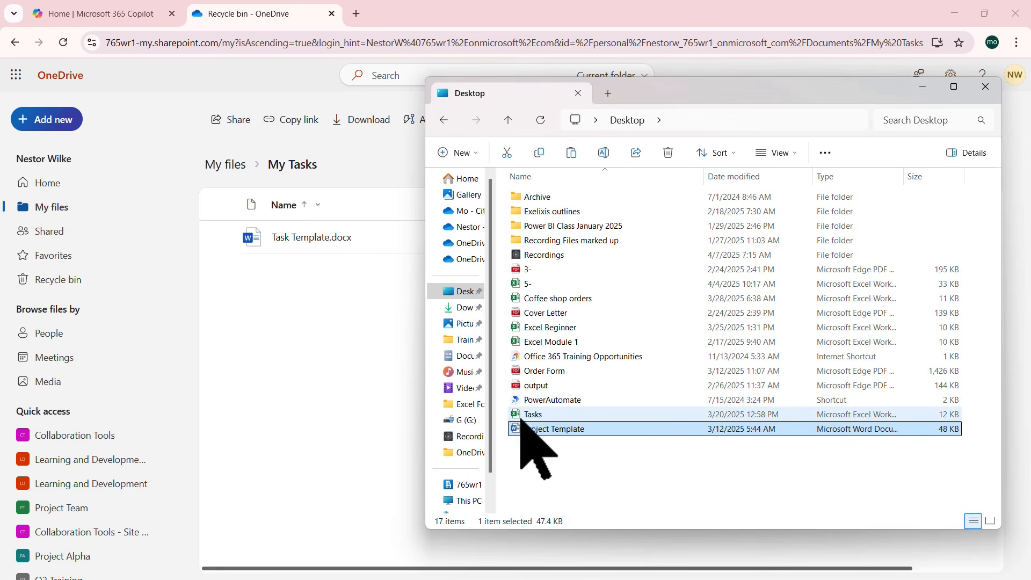
pyautogui.click(561, 457)
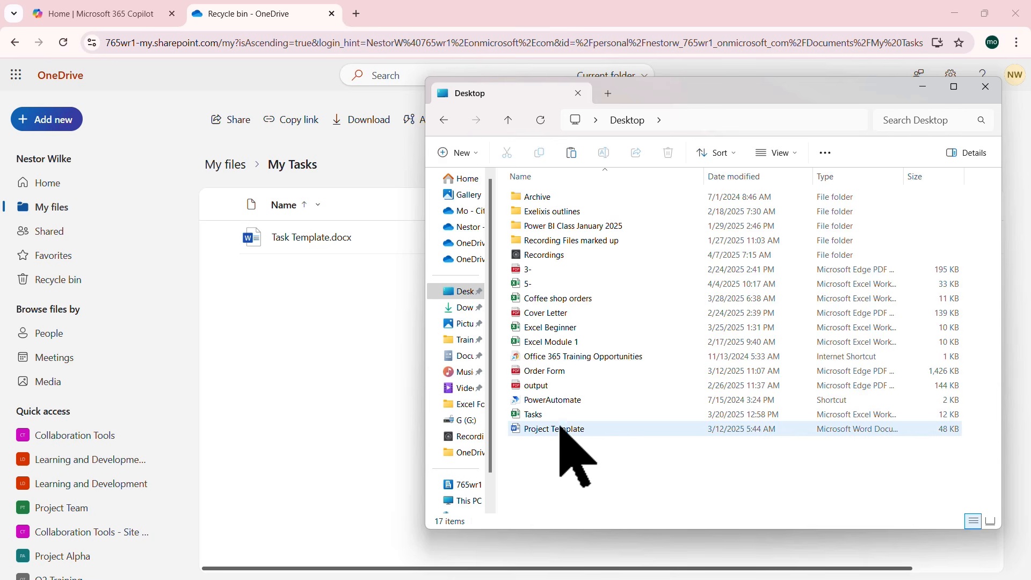
pyautogui.moveTo(569, 430); pyautogui.dragTo(301, 338)
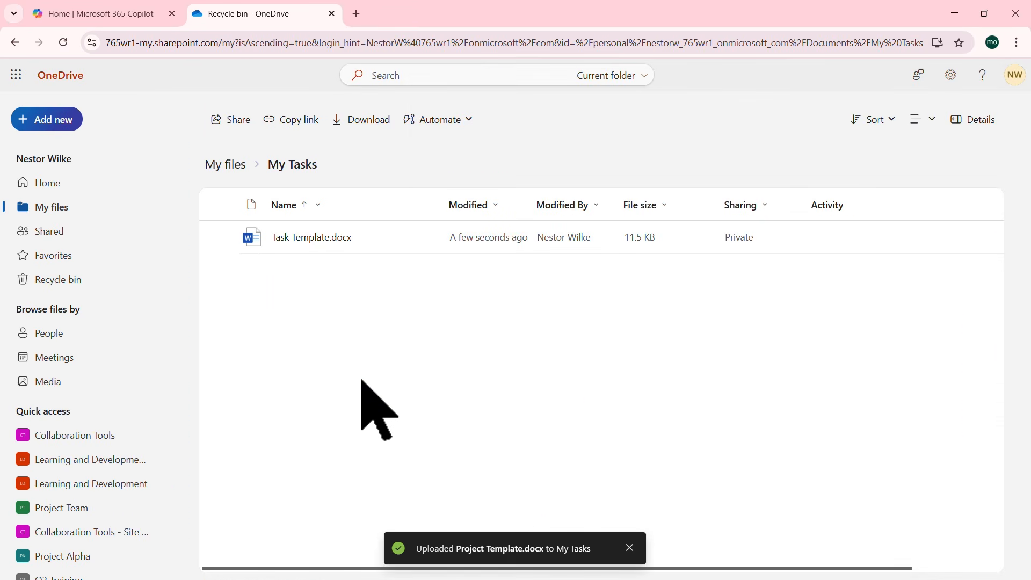
# Step: Open Task Template.docx from the My Tasks folder to check its contents, and close it again
pyautogui.moveTo(314, 273)
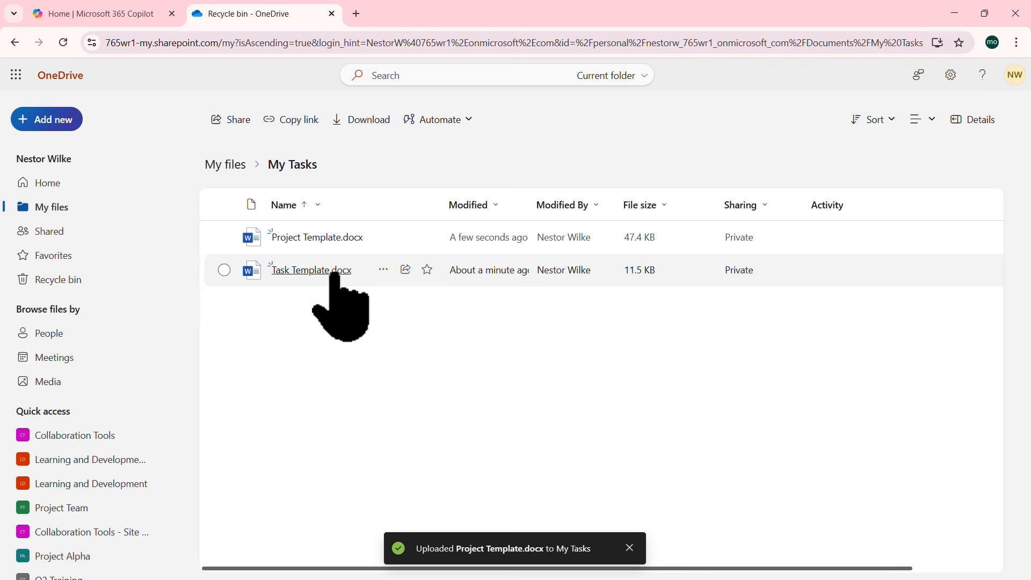
pyautogui.click(336, 270)
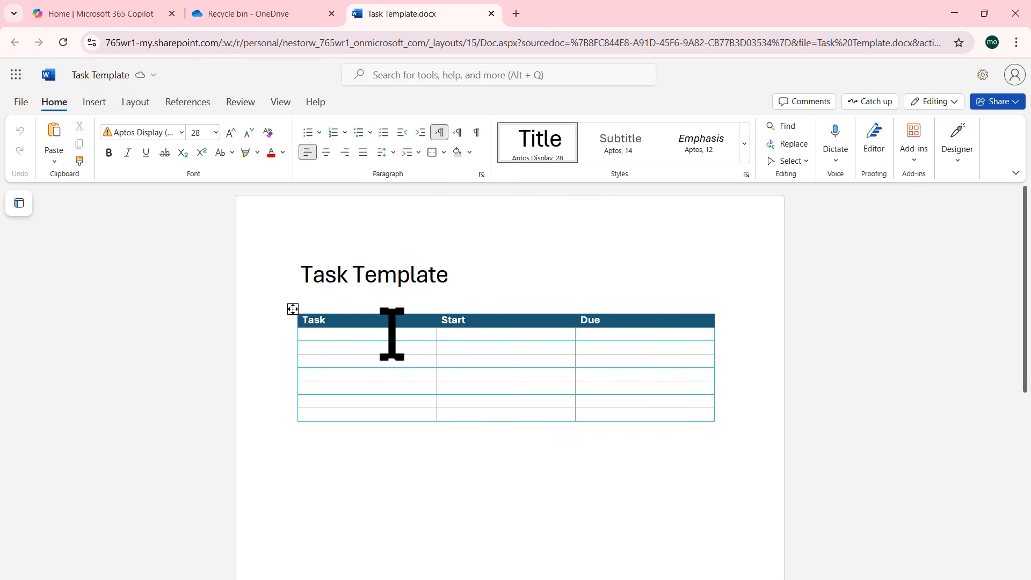
pyautogui.click(490, 14)
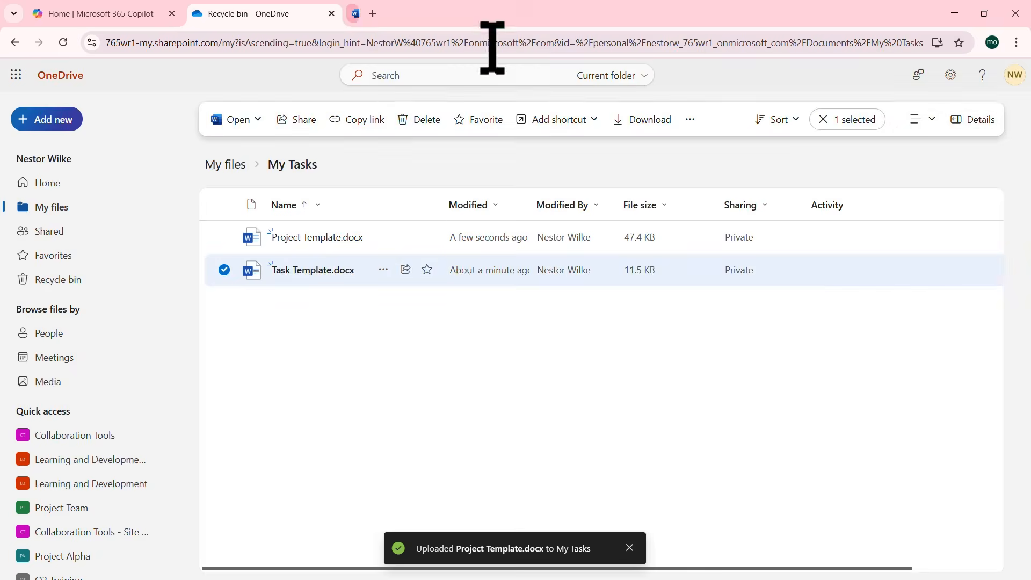
# Step: Open Project Template.docx, review the sections of the project status report, and close the document
pyautogui.click(317, 237)
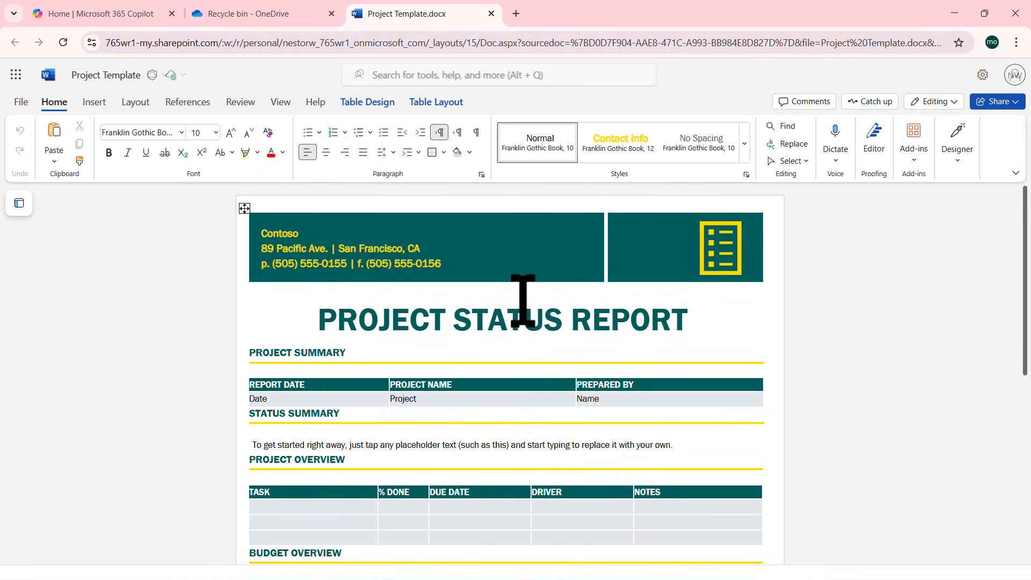
pyautogui.scroll(-1, 600, 299)
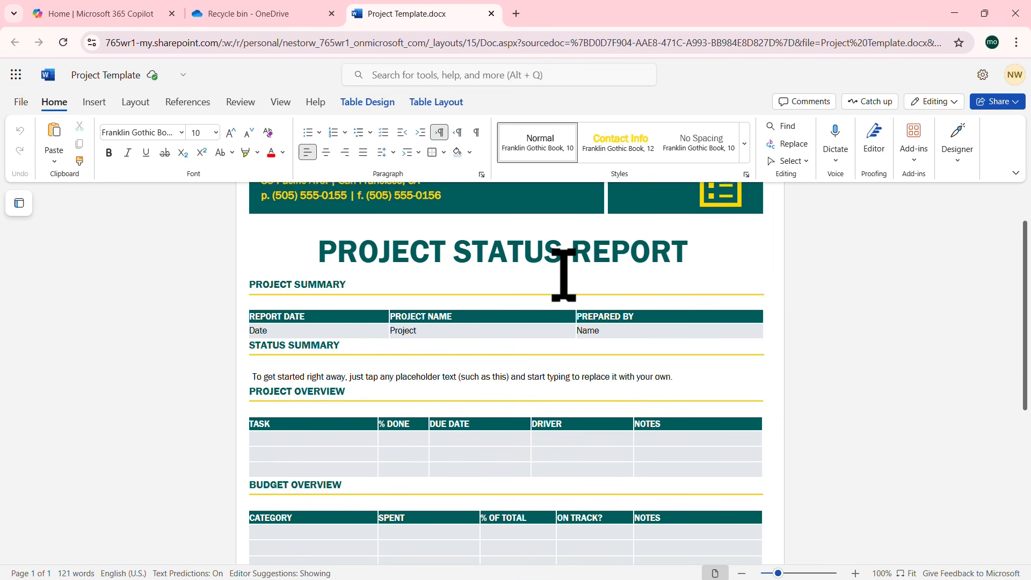
pyautogui.scroll(-1, 563, 275)
pyautogui.scroll(-1, 563, 275)
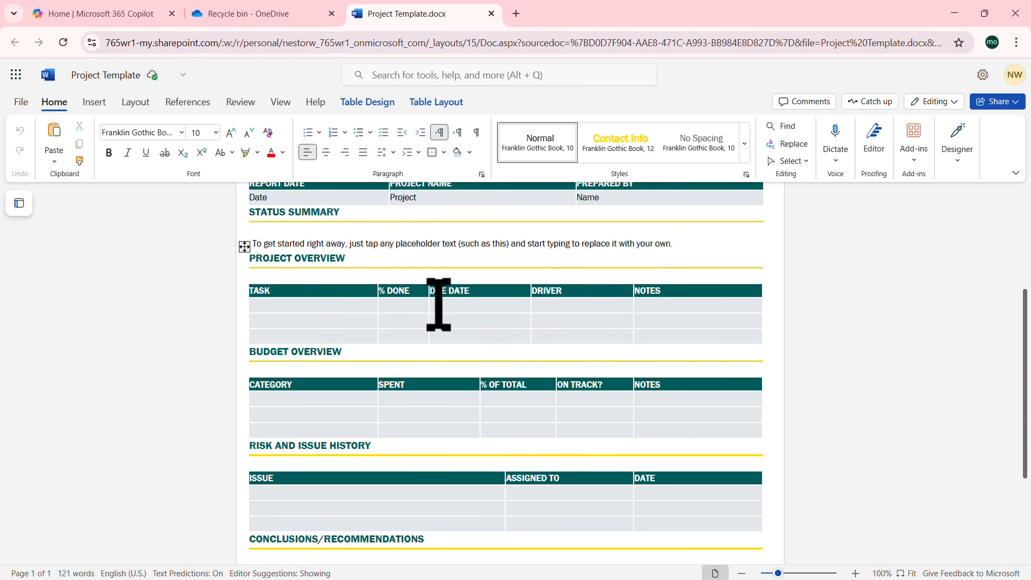
pyautogui.scroll(-3, 579, 309)
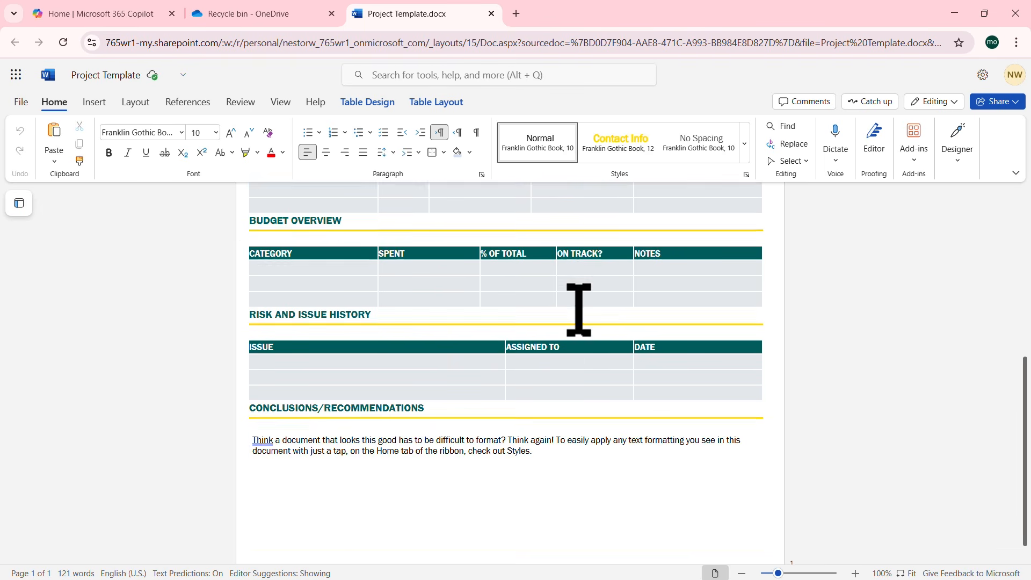
pyautogui.scroll(7, 578, 309)
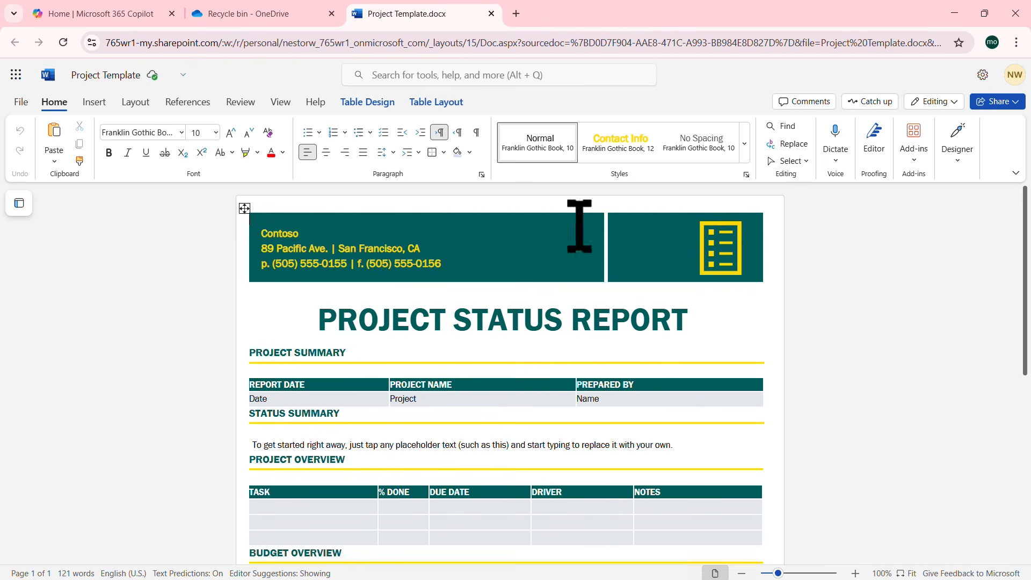
pyautogui.click(492, 13)
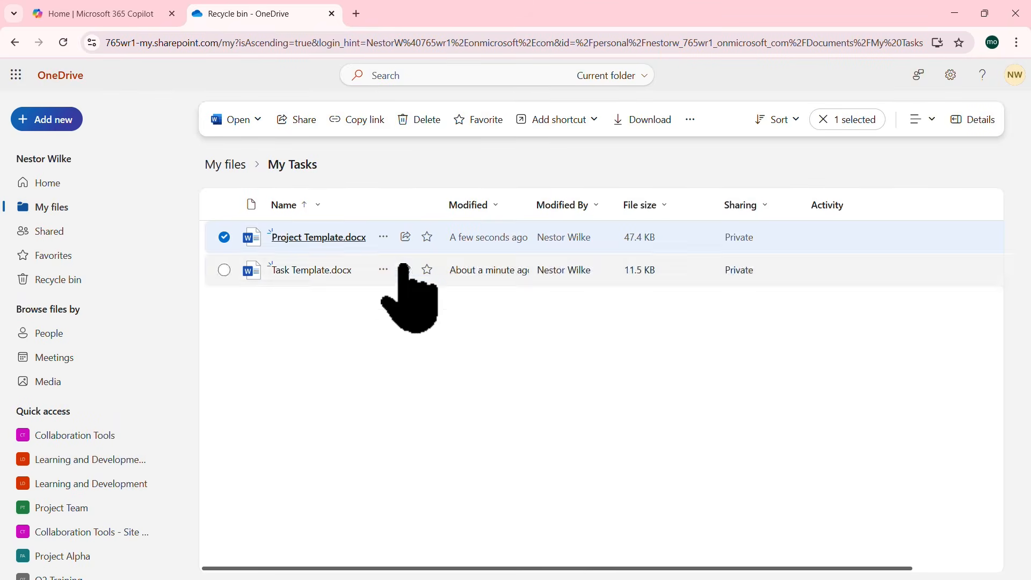
# Step: Delete Task Template.docx from the My Tasks folder, sending it to the recycle bin
pyautogui.click(320, 334)
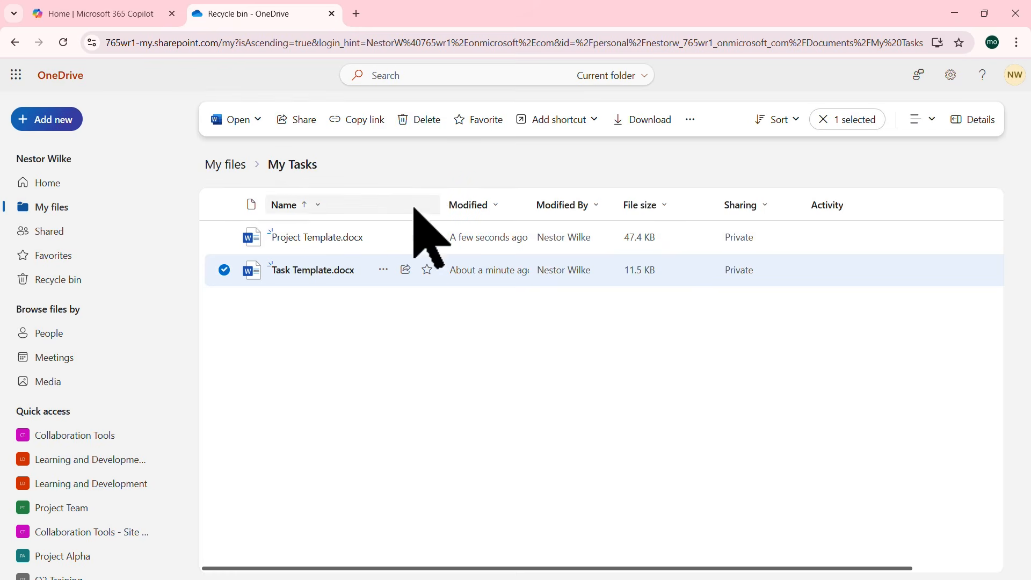
pyautogui.click(383, 269)
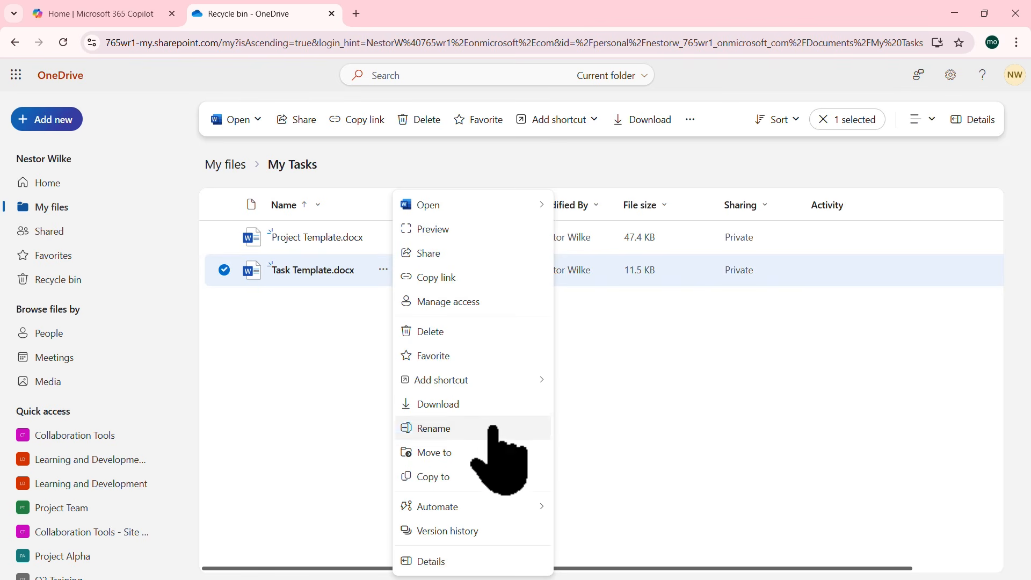
pyautogui.click(435, 330)
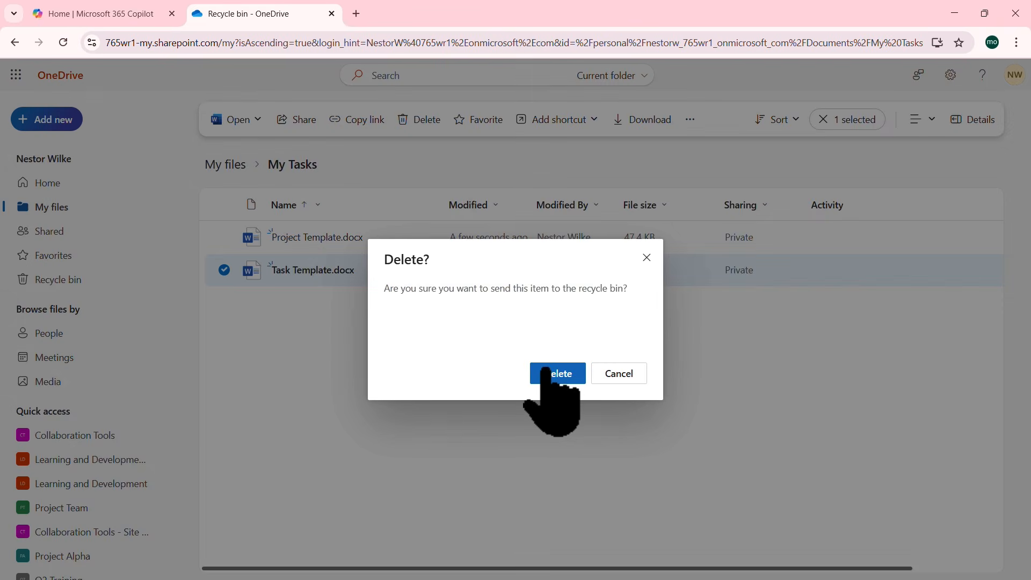
pyautogui.click(553, 373)
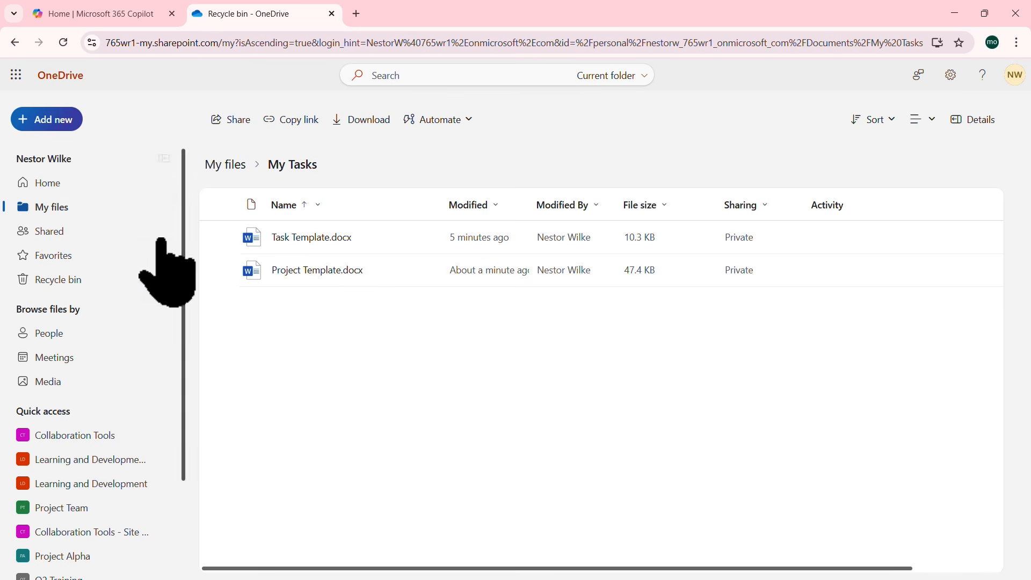
# Step: Check the options for adding or uploading new items to the My Tasks folder
pyautogui.click(53, 117)
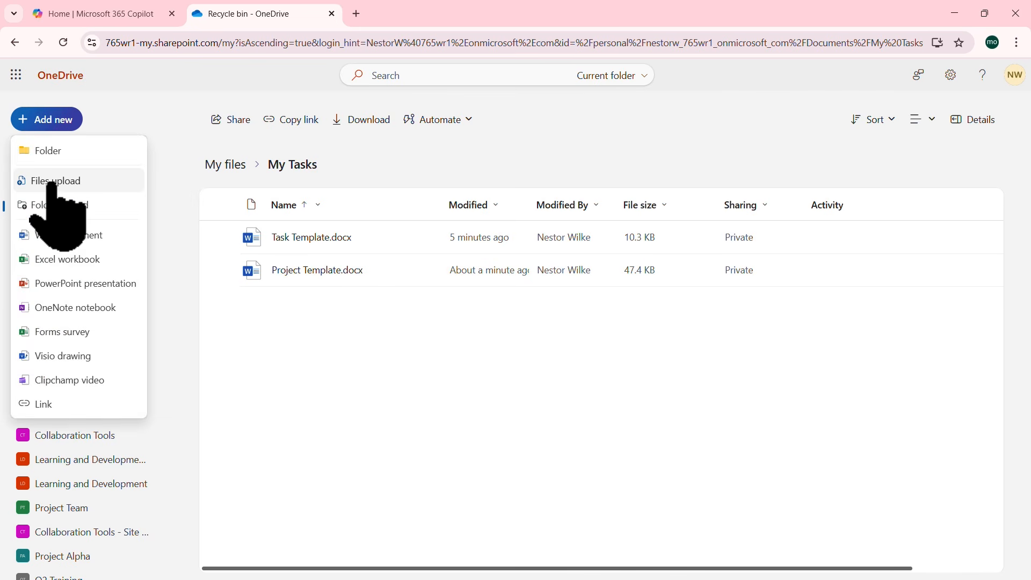
pyautogui.click(444, 391)
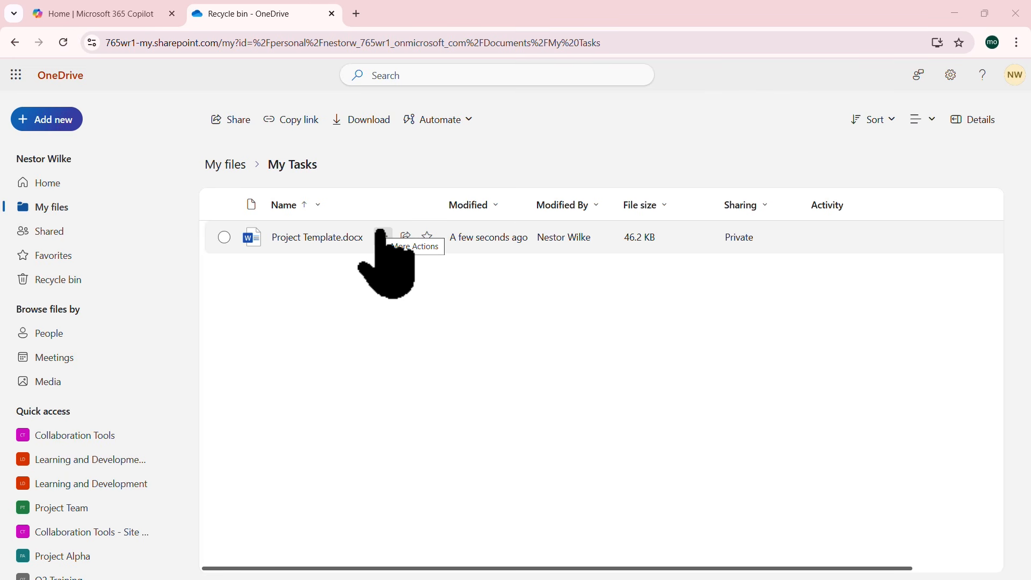
# Step: Copy Project Template.docx from the My Tasks folder to the top level of My files
pyautogui.click(382, 236)
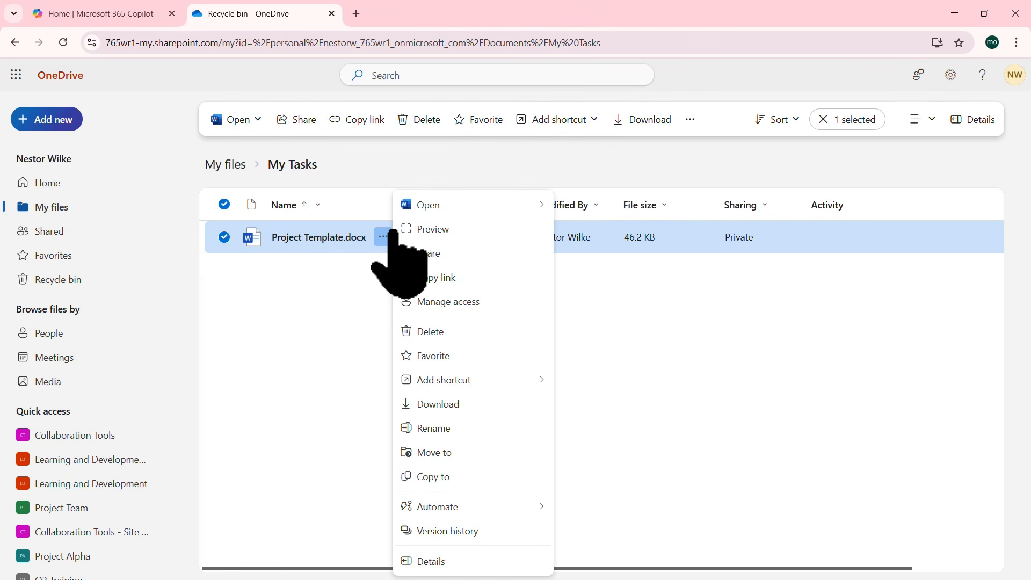
pyautogui.moveTo(520, 209)
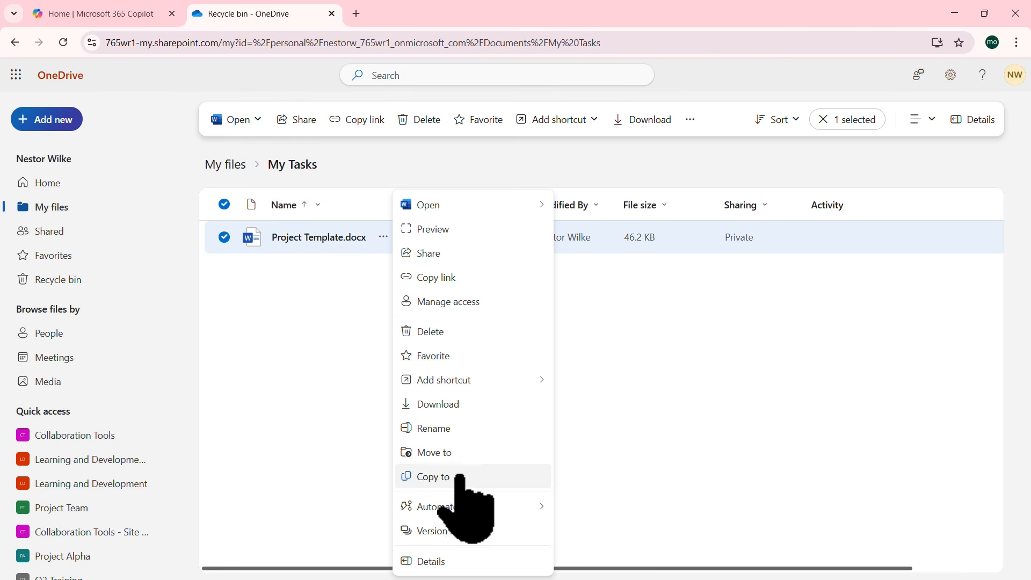
pyautogui.click(436, 474)
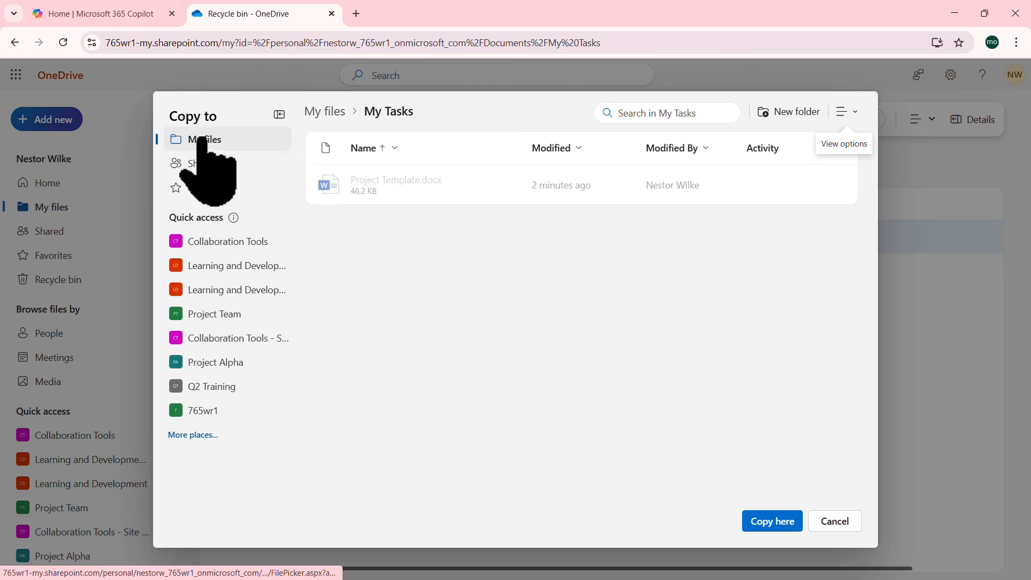
pyautogui.click(218, 188)
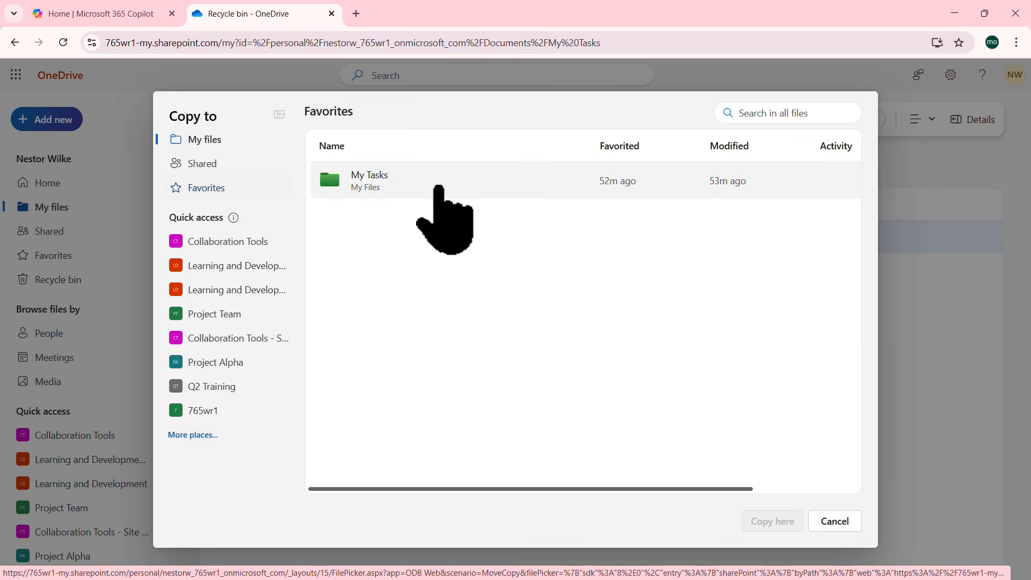
pyautogui.click(215, 143)
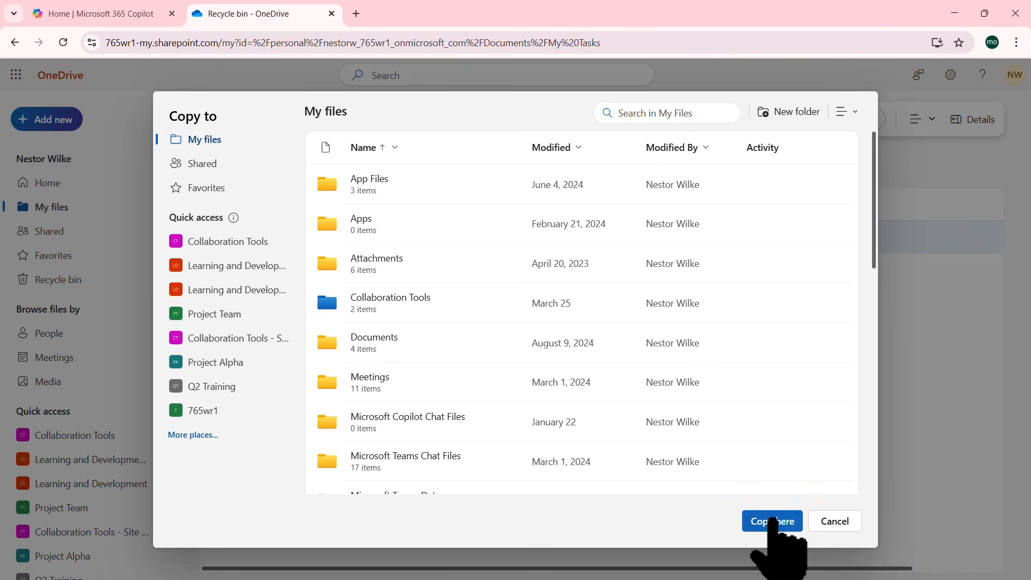
pyautogui.click(773, 520)
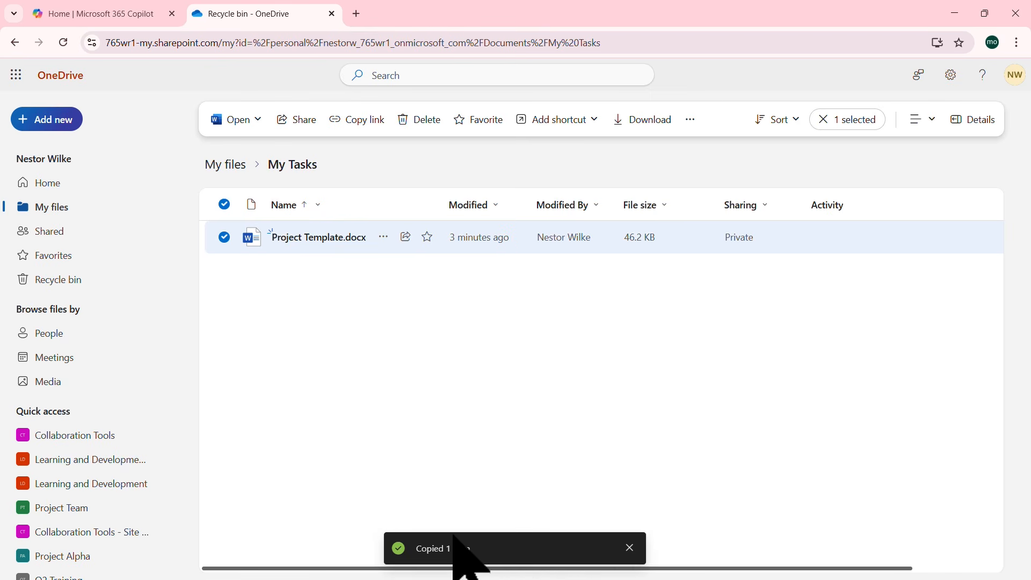
# Step: Rename the copied Project Template.docx in My files as Project Template dev
pyautogui.click(51, 207)
pyautogui.scroll(-7, 625, 292)
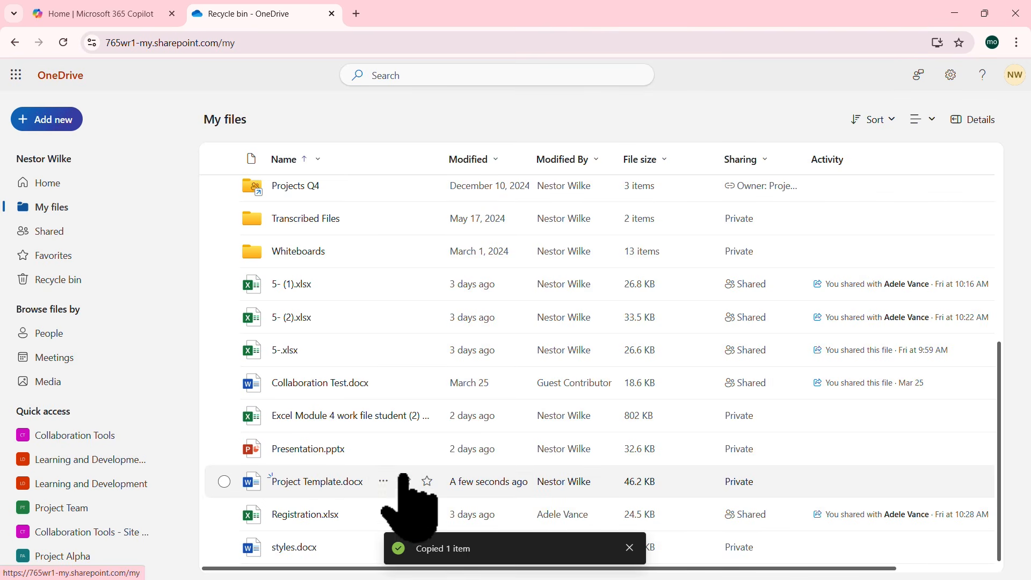
pyautogui.click(384, 481)
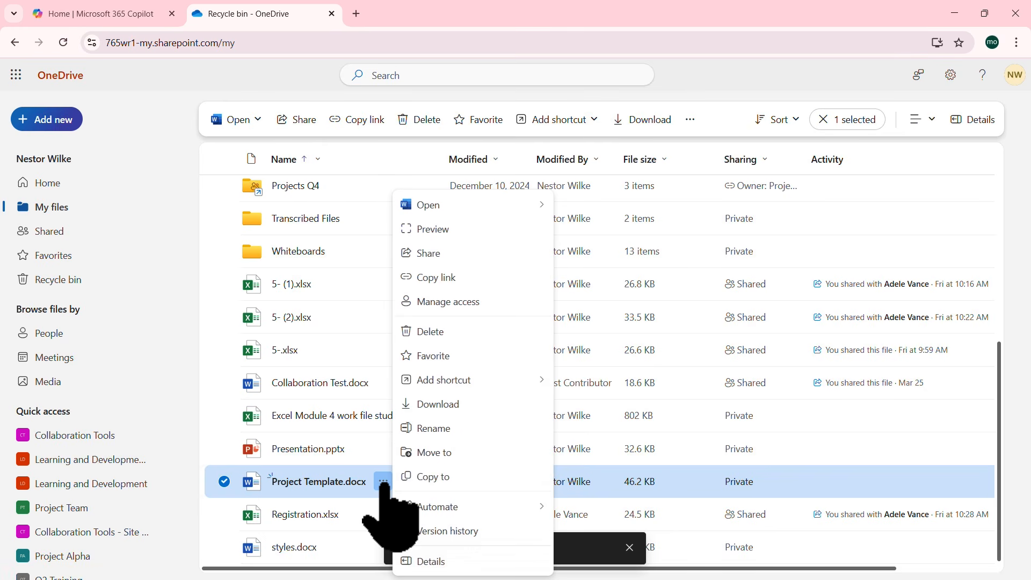
pyautogui.click(436, 428)
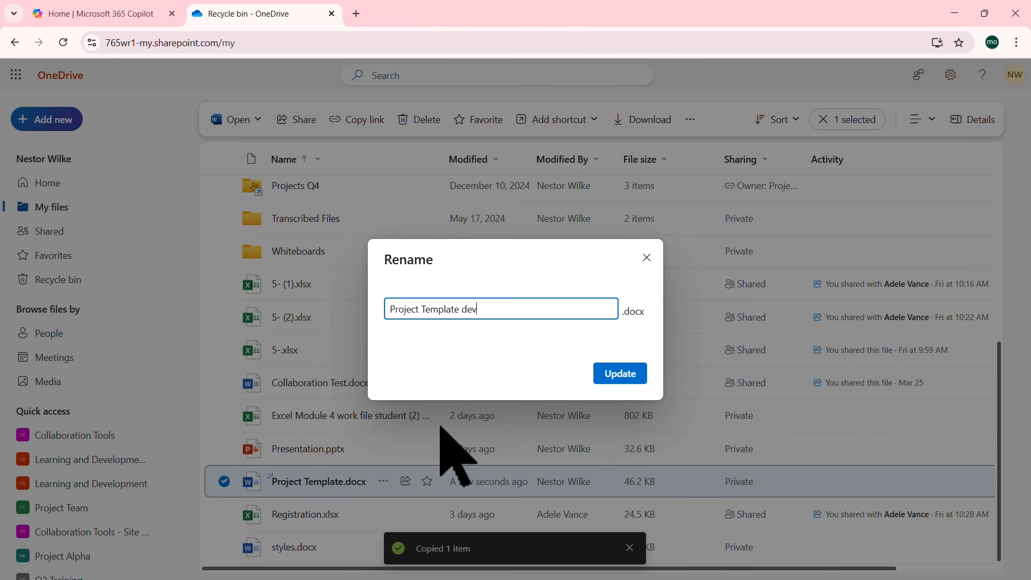
pyautogui.click(625, 372)
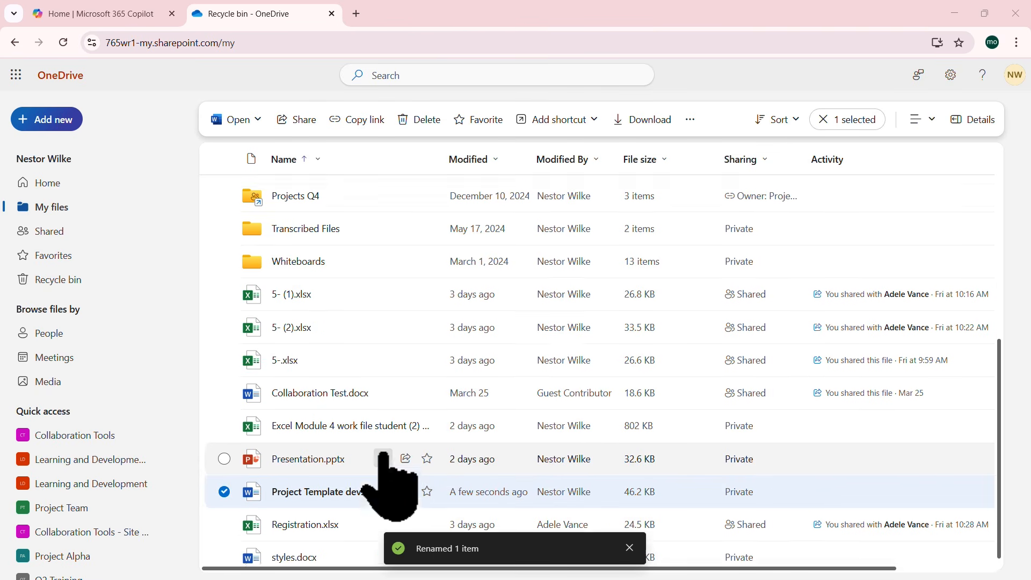
# Step: Review the details of Project Template.docx in the My Tasks folder, including its access, activity, path and size, and close the details
pyautogui.scroll(3, 390, 483)
pyautogui.click(292, 255)
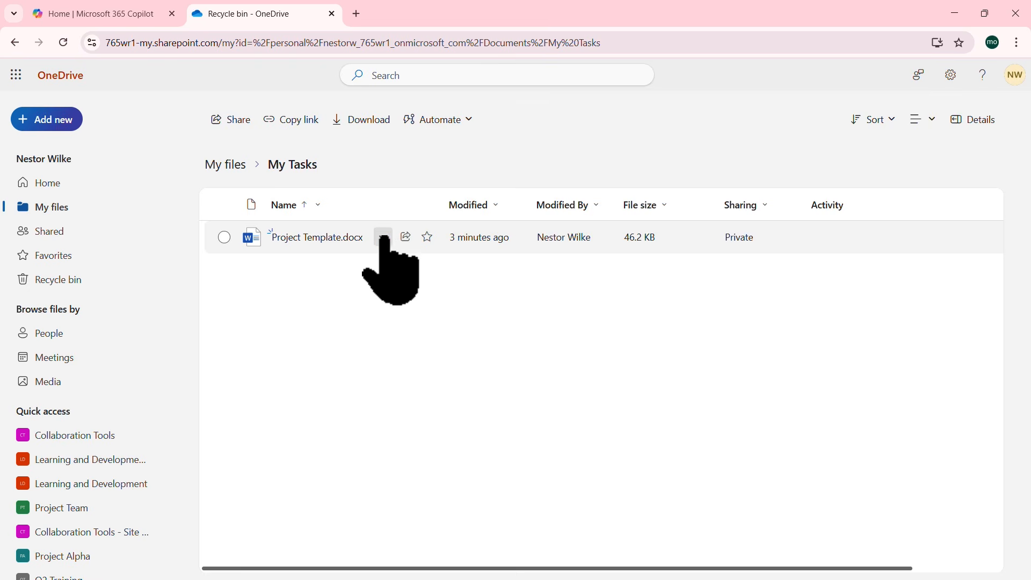
pyautogui.click(383, 236)
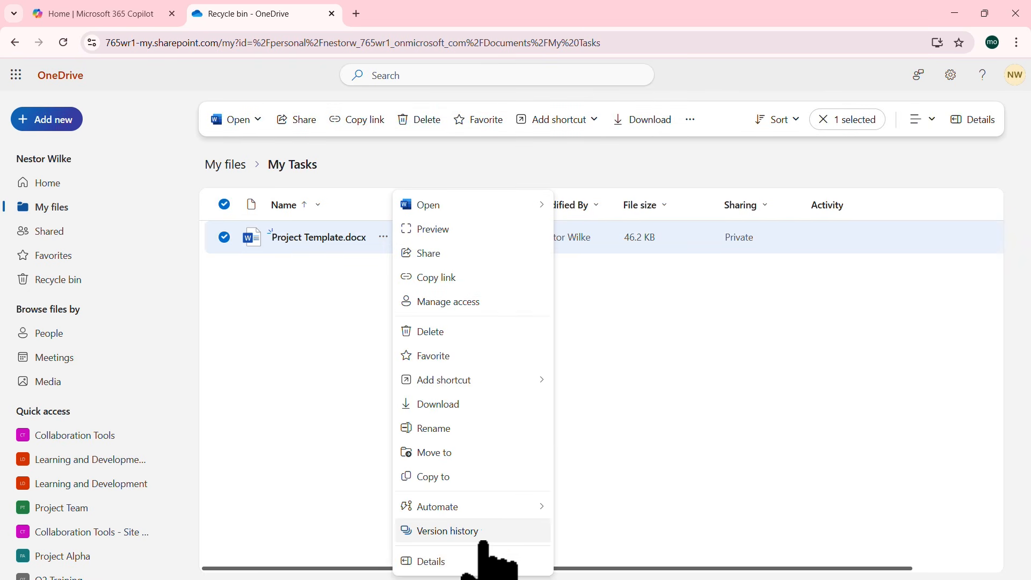
pyautogui.click(448, 561)
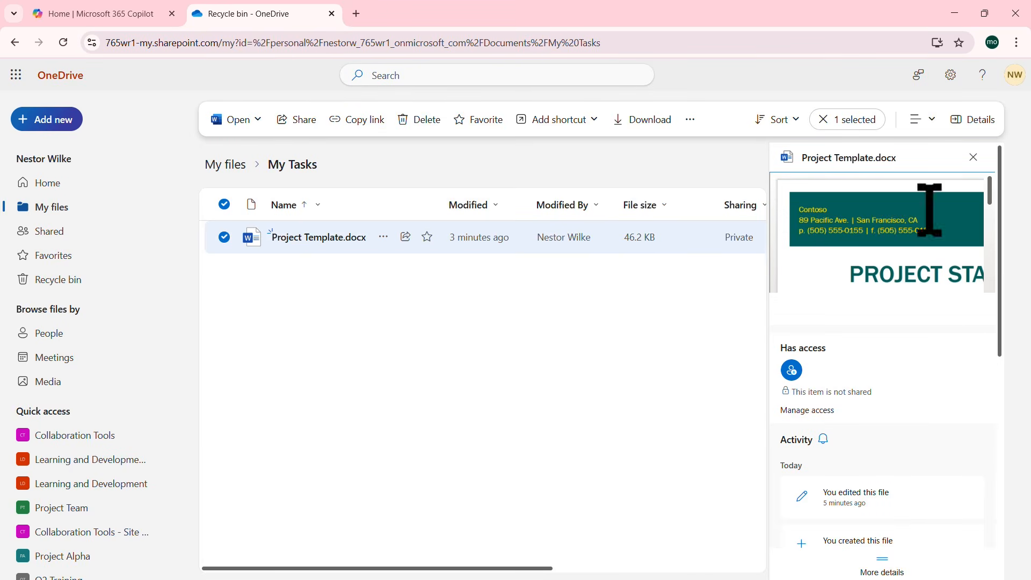
pyautogui.moveTo(990, 183)
pyautogui.mouseDown()
pyautogui.moveTo(998, 272)
pyautogui.moveTo(993, 189)
pyautogui.mouseUp()
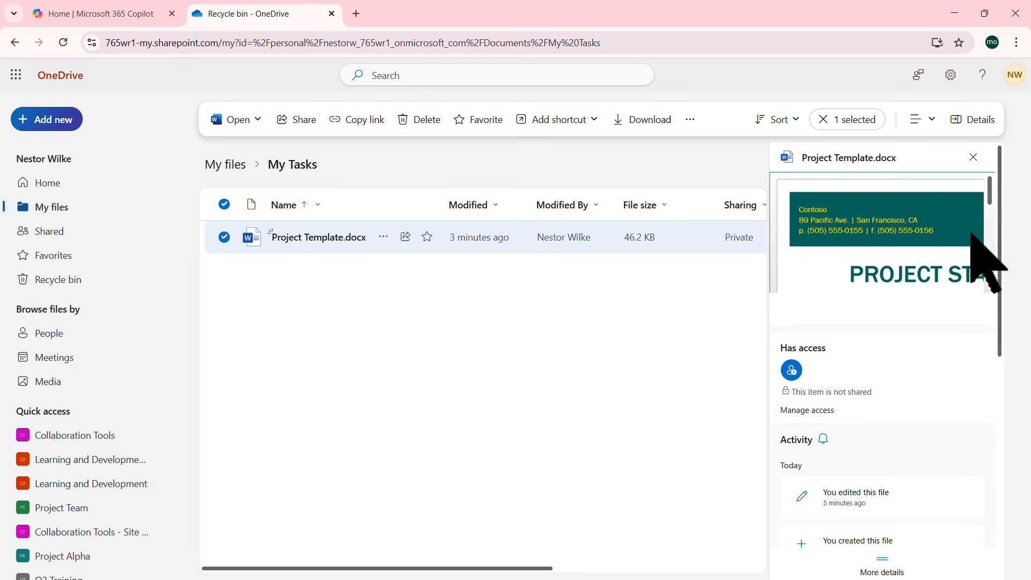
pyautogui.scroll(-3, 921, 427)
pyautogui.scroll(-3, 918, 421)
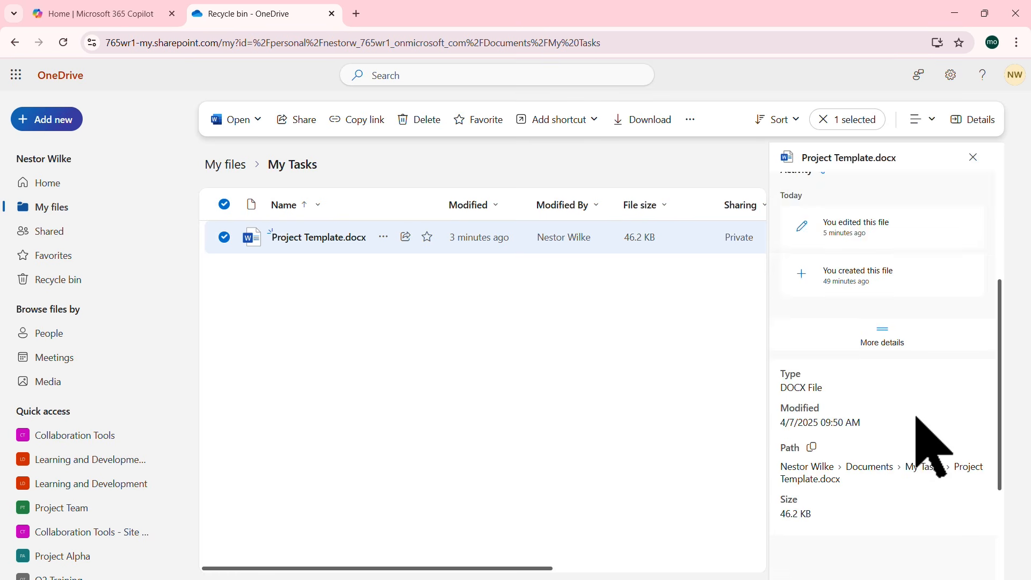
pyautogui.scroll(-2, 896, 349)
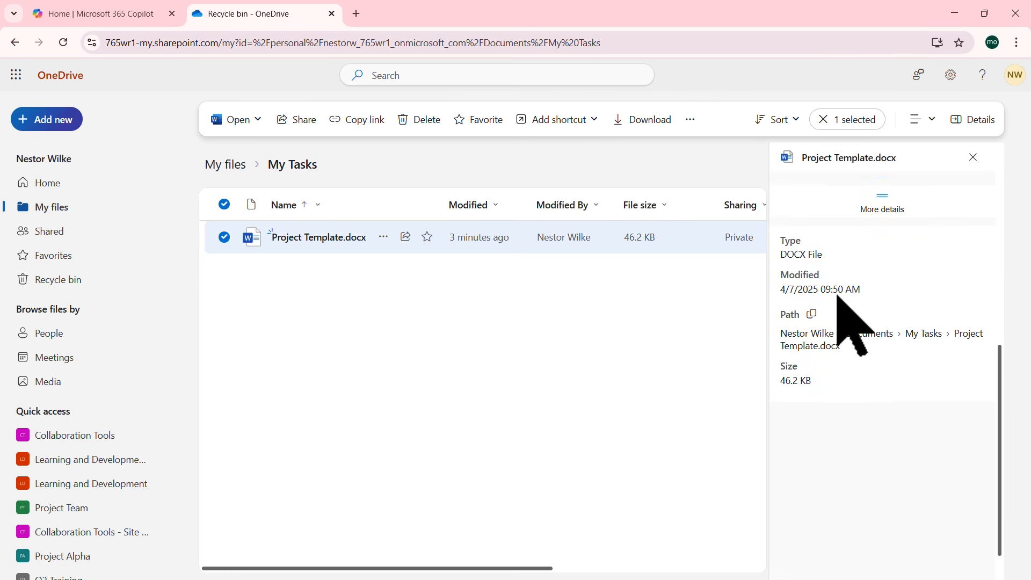
pyautogui.scroll(2, 881, 361)
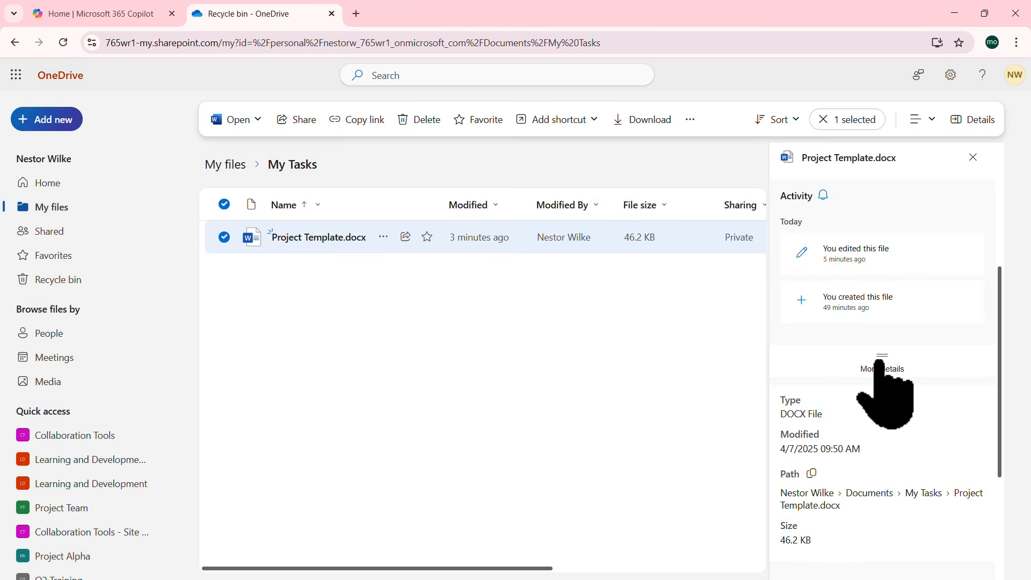
pyautogui.scroll(4, 886, 391)
pyautogui.scroll(-3, 934, 384)
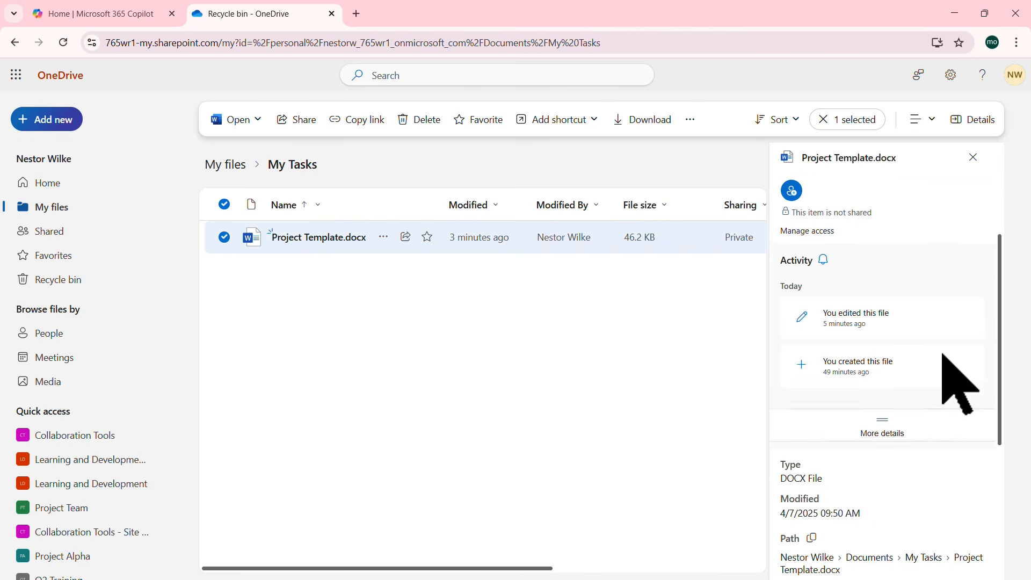
pyautogui.scroll(-3, 961, 384)
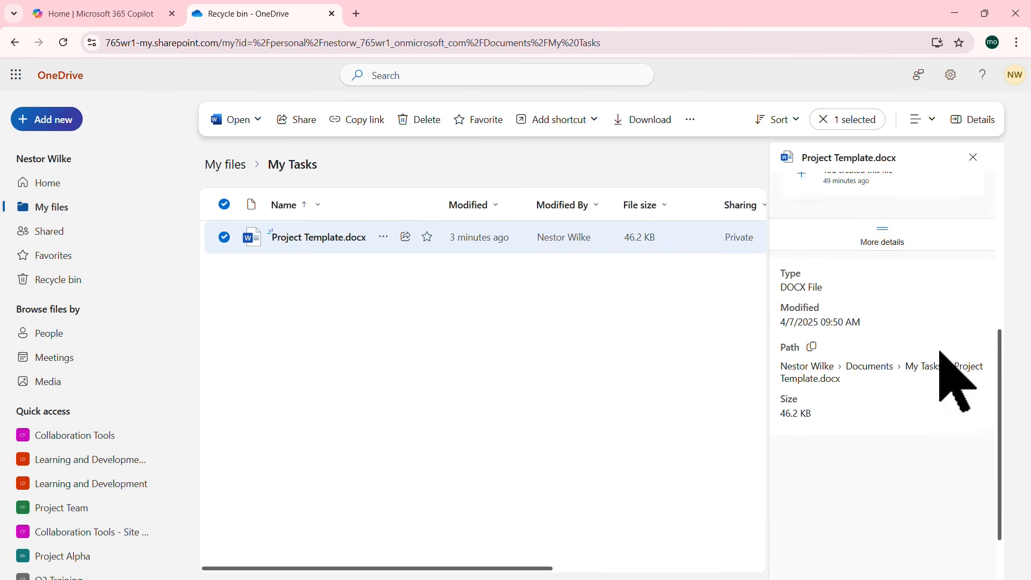
pyautogui.scroll(3, 959, 382)
pyautogui.scroll(3, 959, 382)
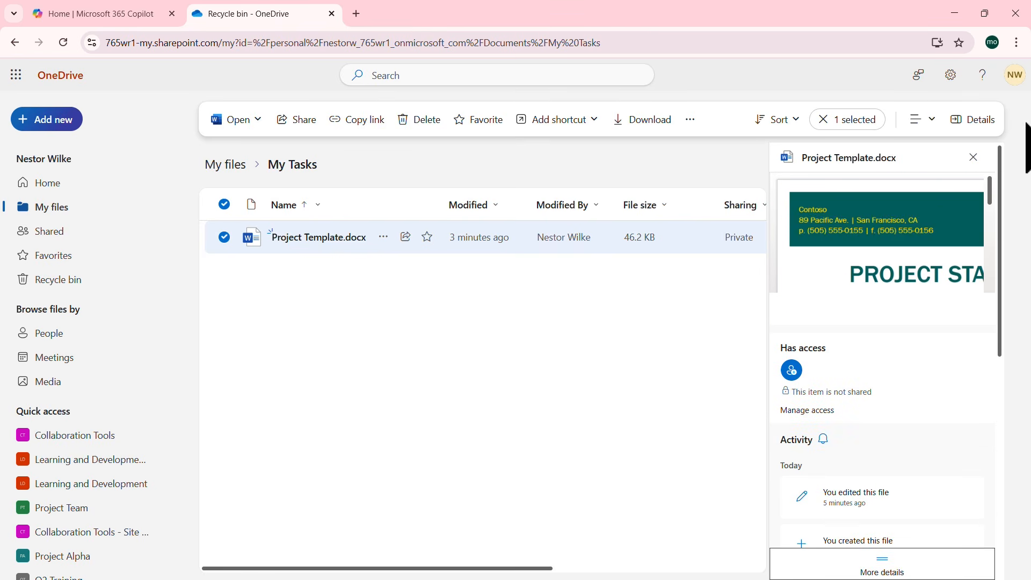
pyautogui.click(972, 156)
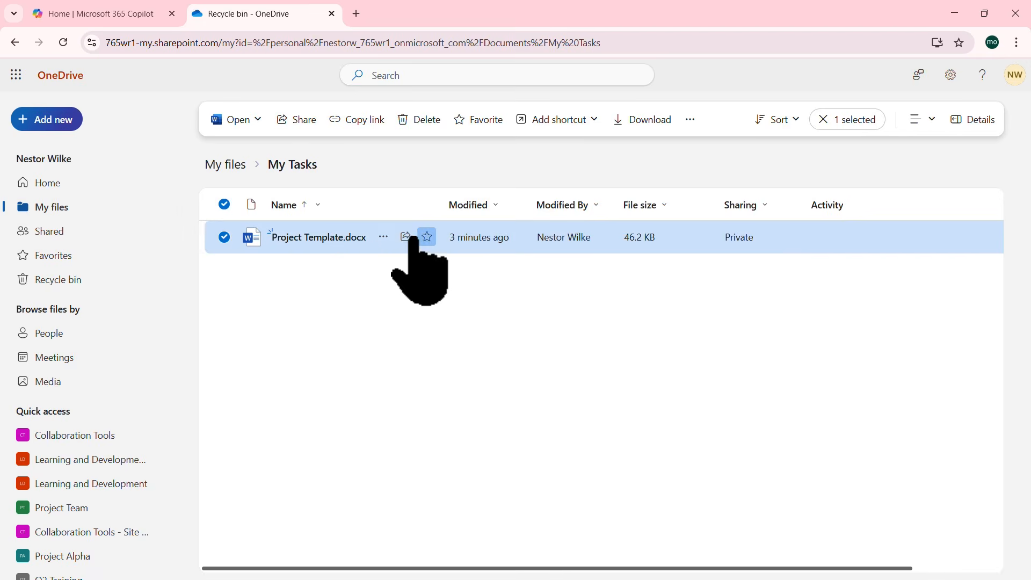
# Step: Open Project Template.docx from the My Tasks folder and look through the project status report
pyautogui.click(382, 237)
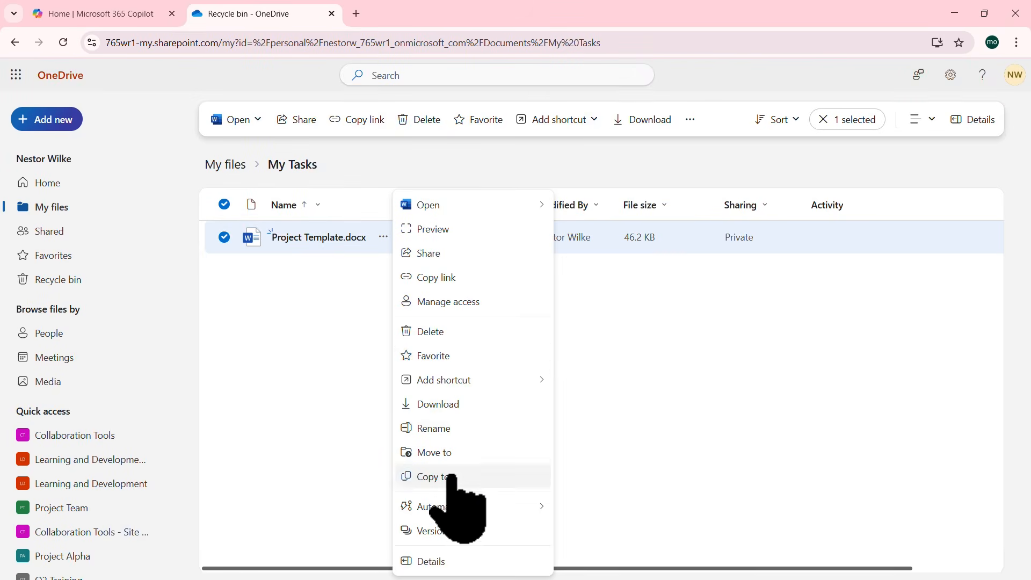
pyautogui.click(333, 320)
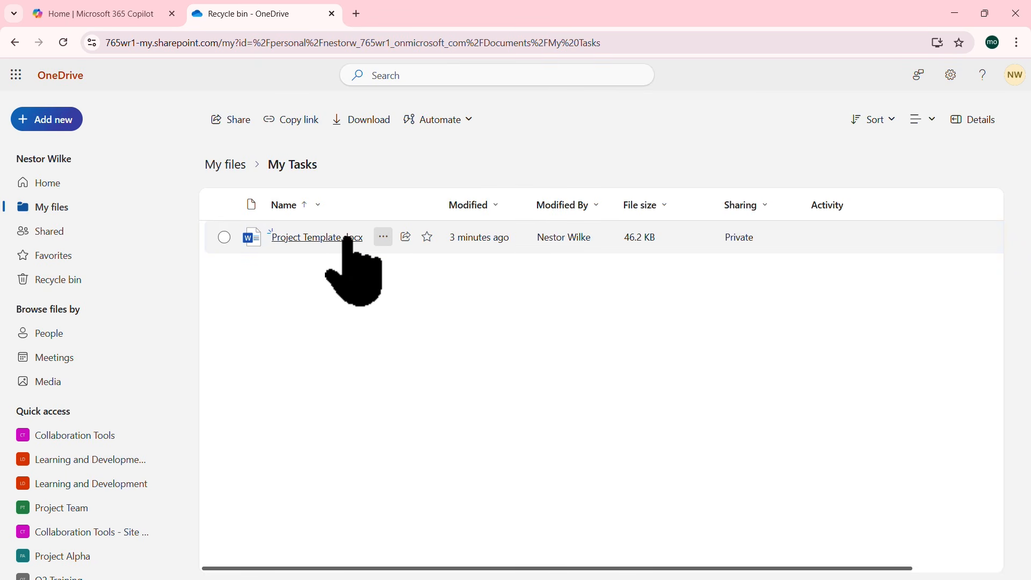
pyautogui.click(317, 237)
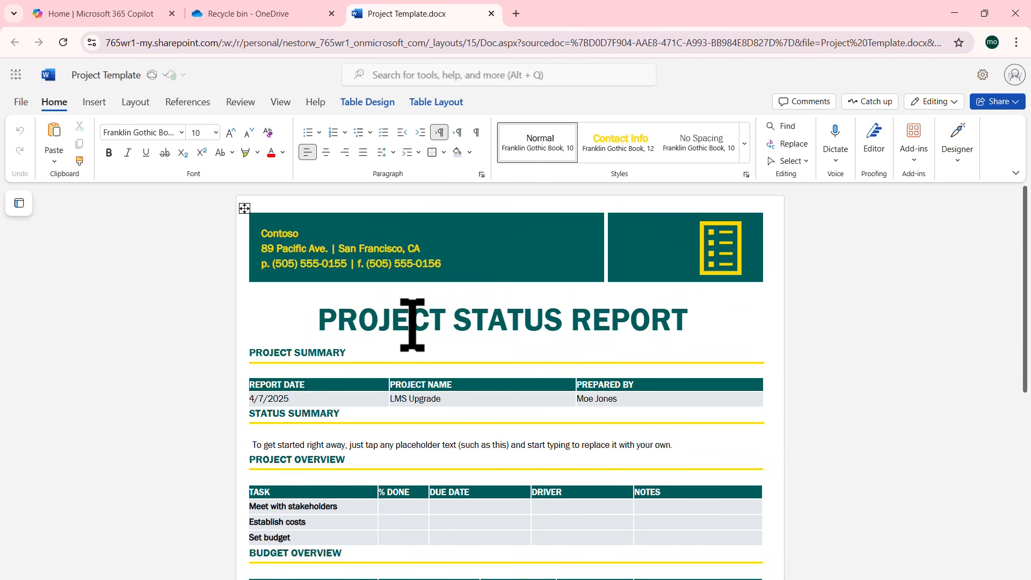
pyautogui.scroll(-2, 485, 301)
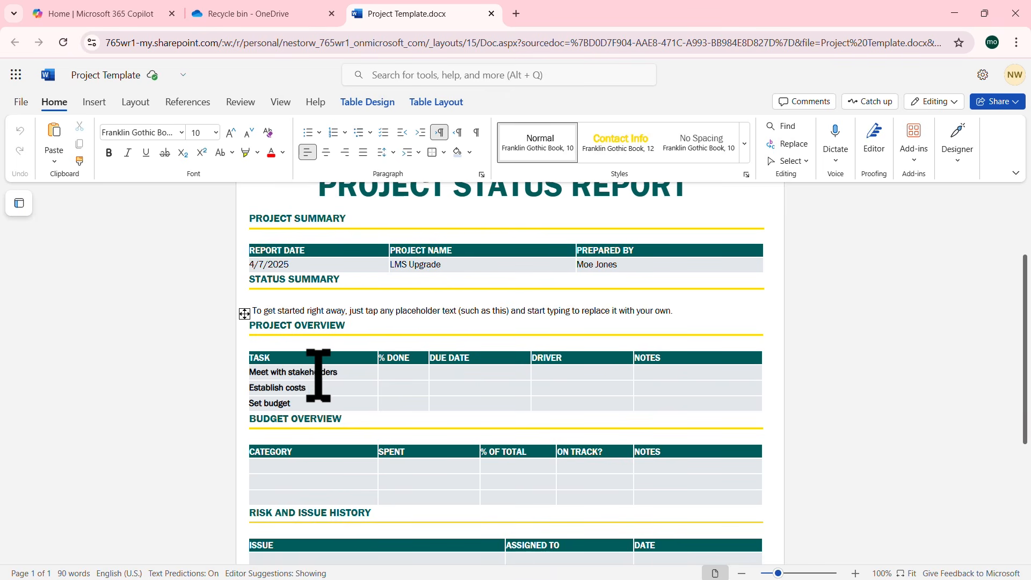
pyautogui.scroll(3, 376, 333)
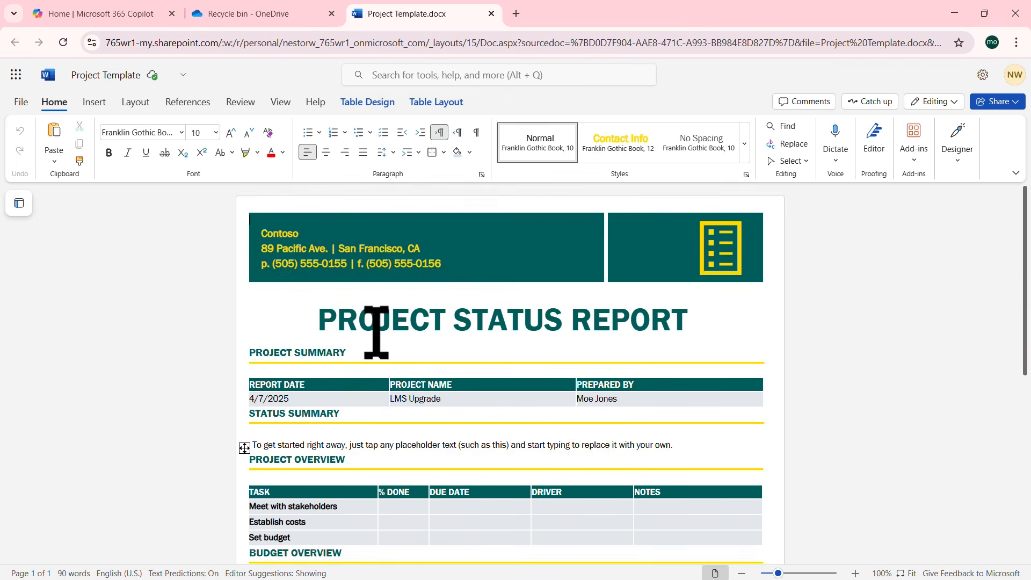
# Step: Open the version history of the Project Template document to see its saved versions
pyautogui.click(22, 102)
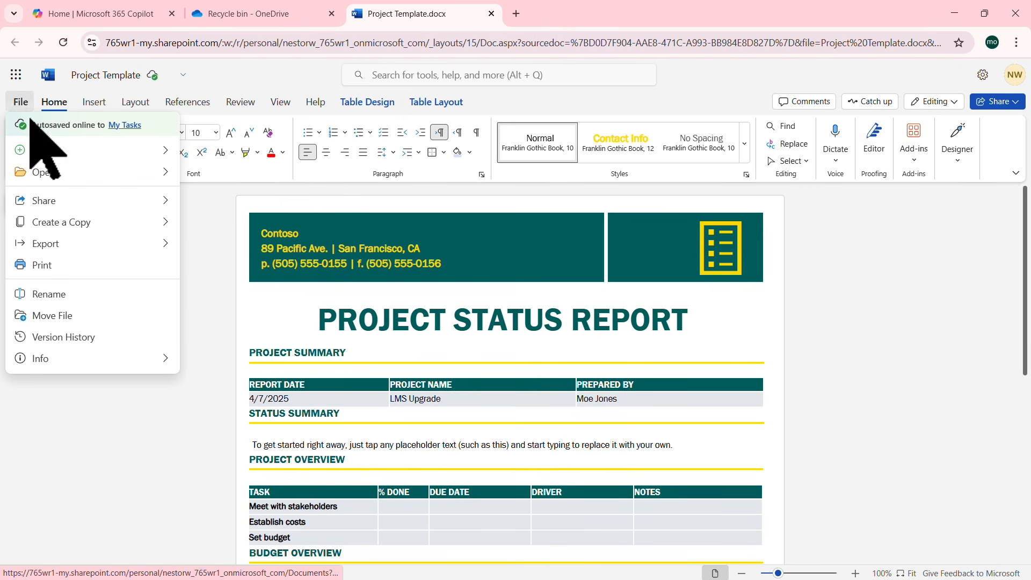
pyautogui.moveTo(101, 225)
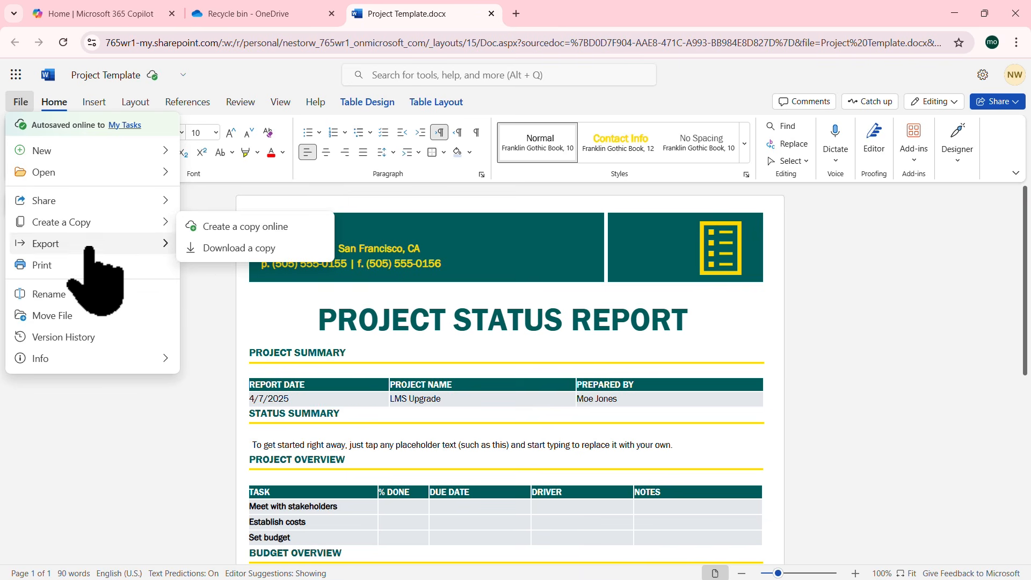
pyautogui.click(86, 336)
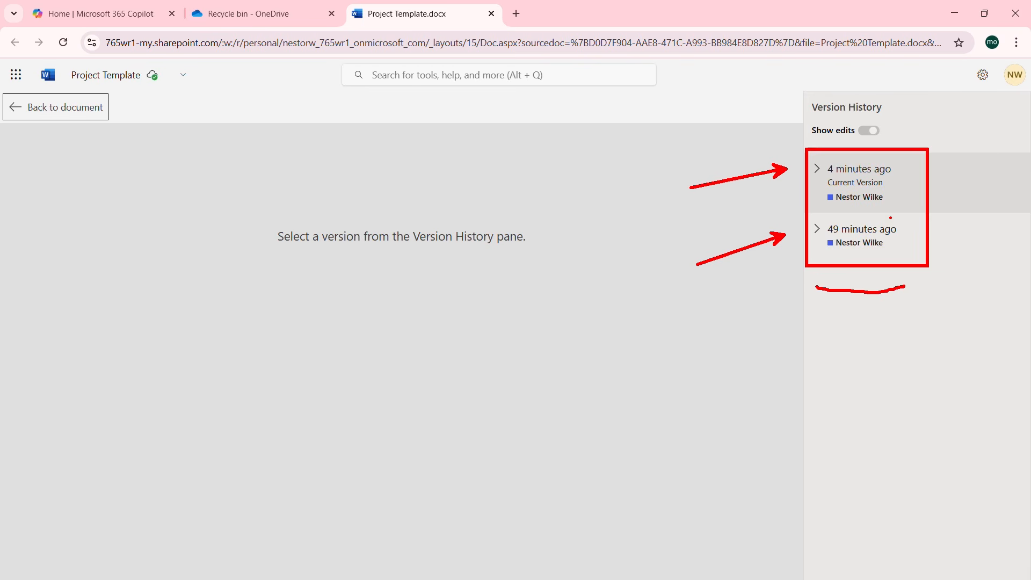
pyautogui.press('Escape')
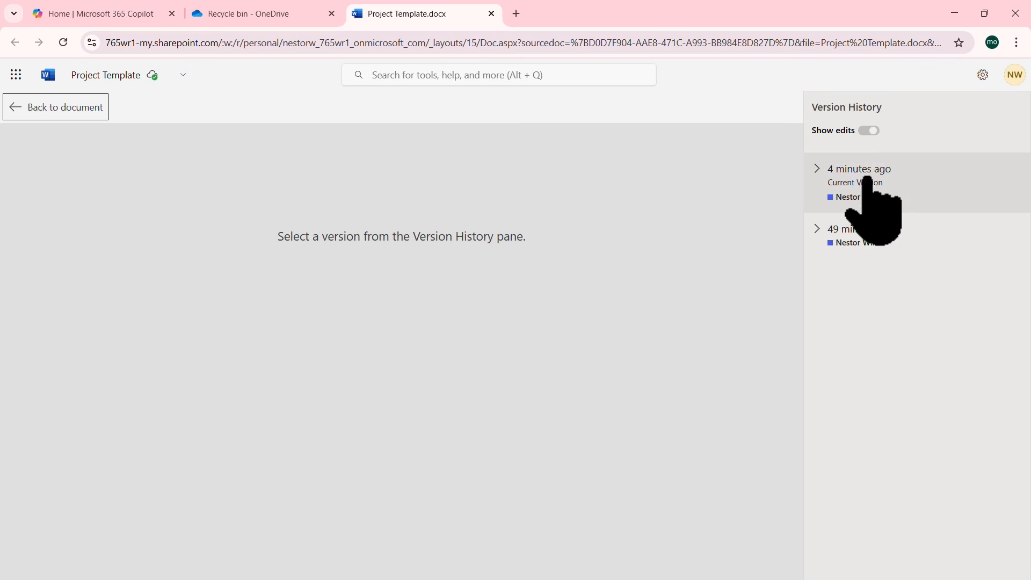
# Step: Look through the older version of the report, and compare it with the current version with the edits shown
pyautogui.click(865, 237)
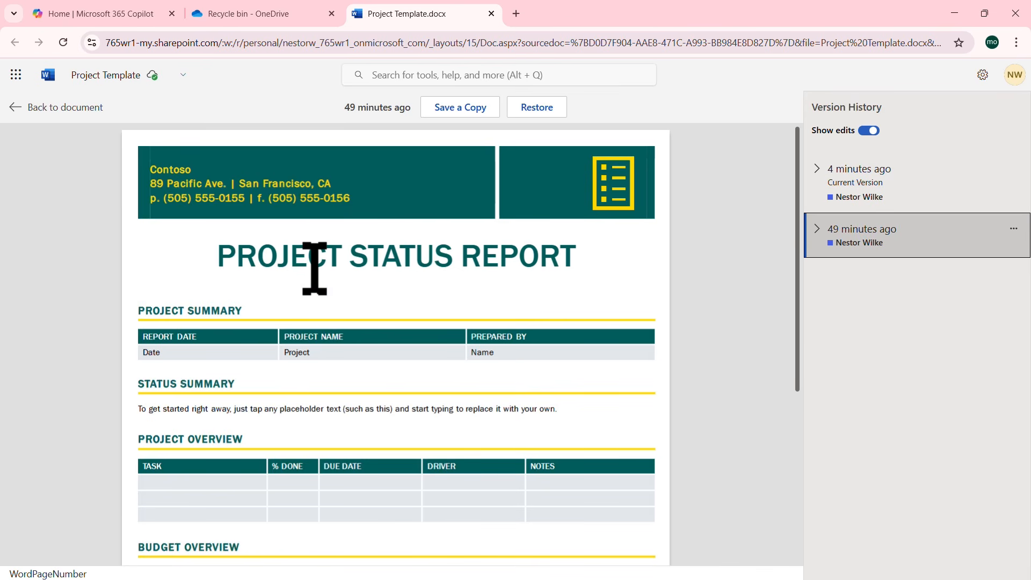
pyautogui.scroll(-5, 315, 268)
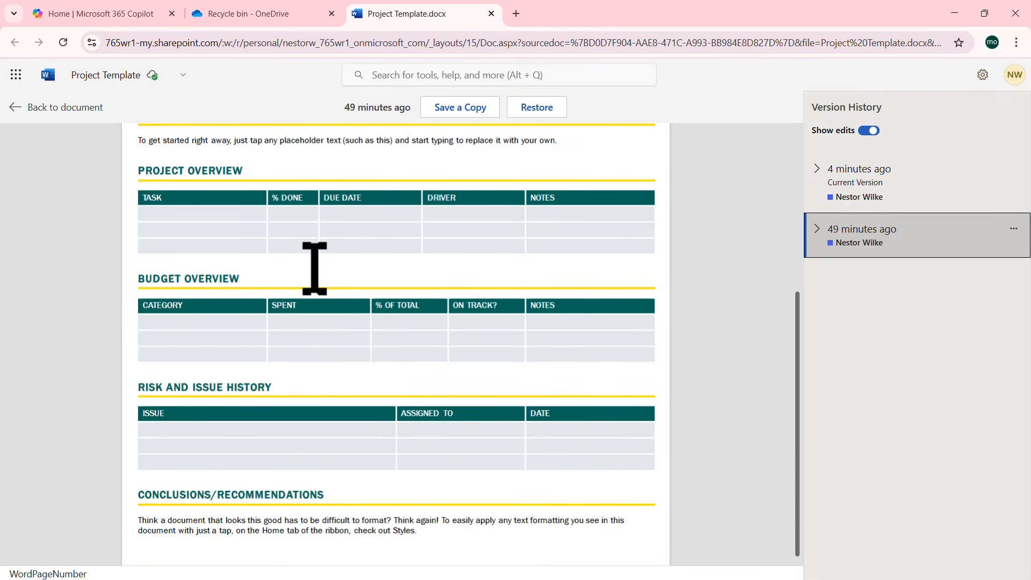
pyautogui.scroll(5, 315, 269)
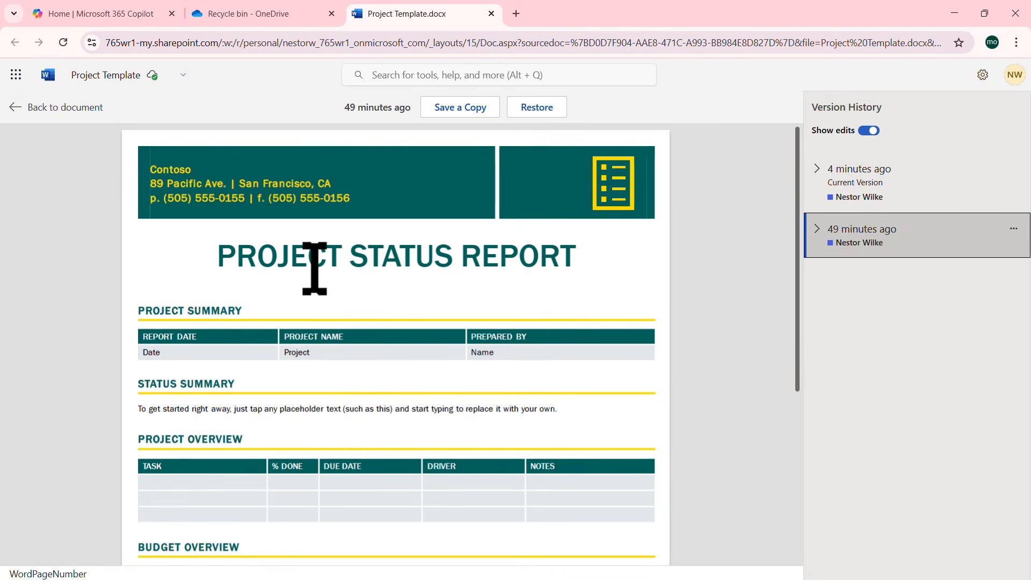
pyautogui.click(859, 180)
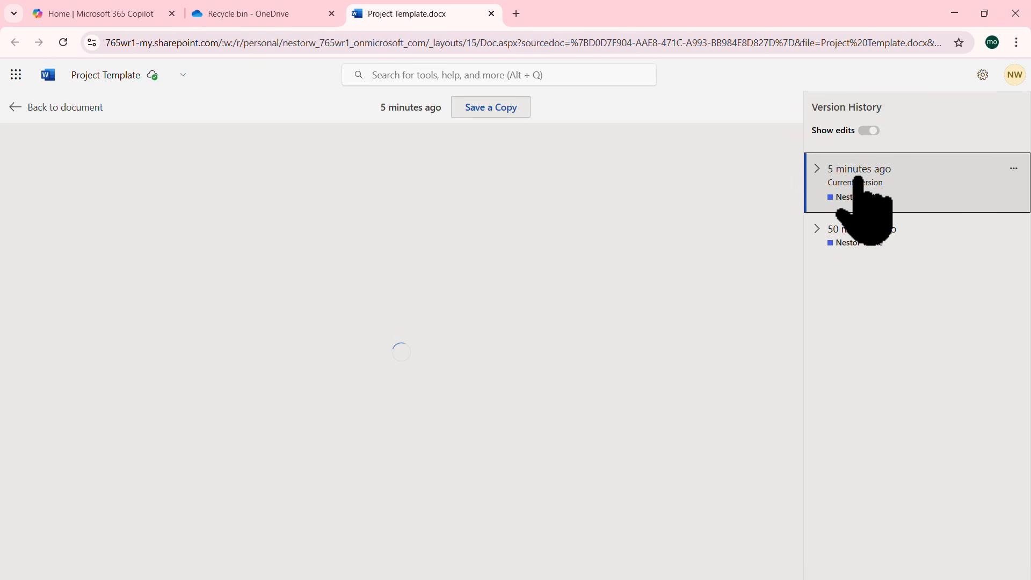
pyautogui.click(869, 130)
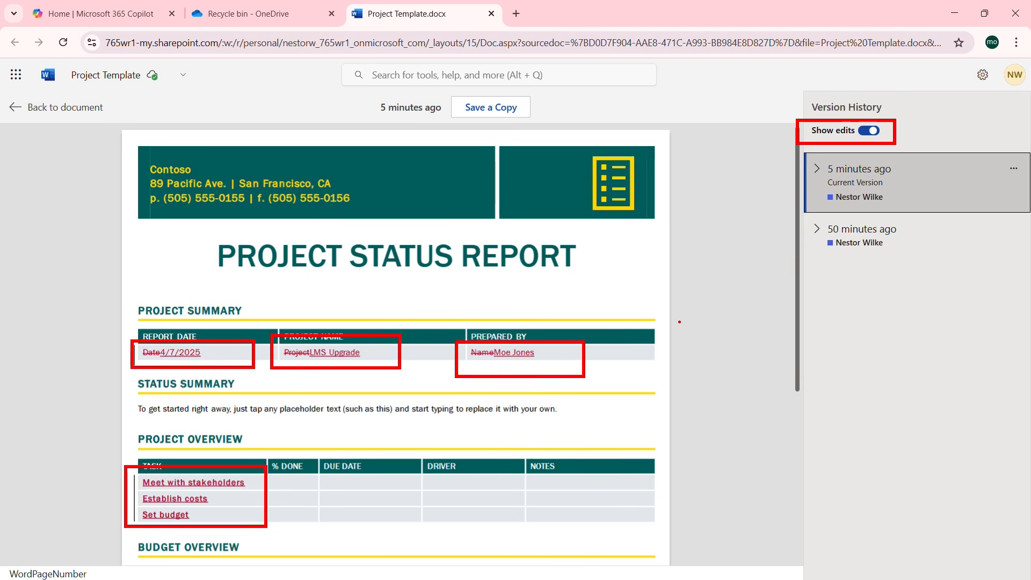
# Step: Restore the older saved version of the Project Template document and look through the restored report
pyautogui.click(862, 230)
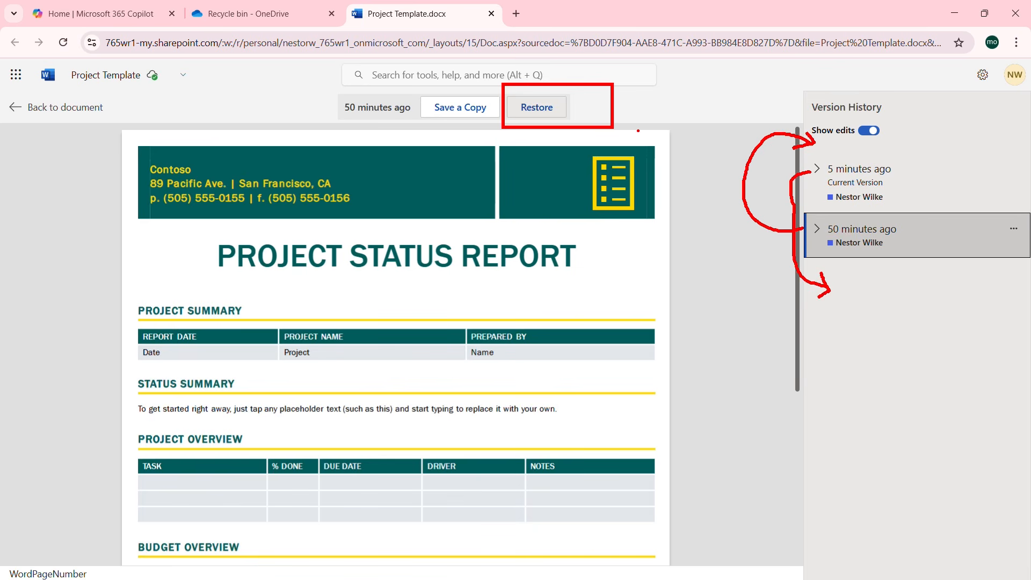
pyautogui.click(540, 110)
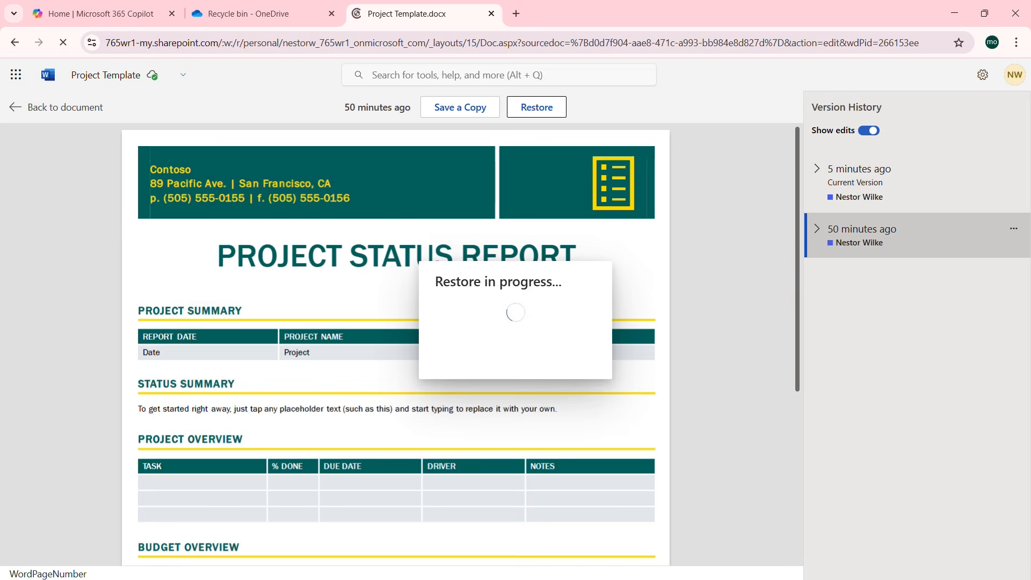
pyautogui.scroll(-4, 458, 306)
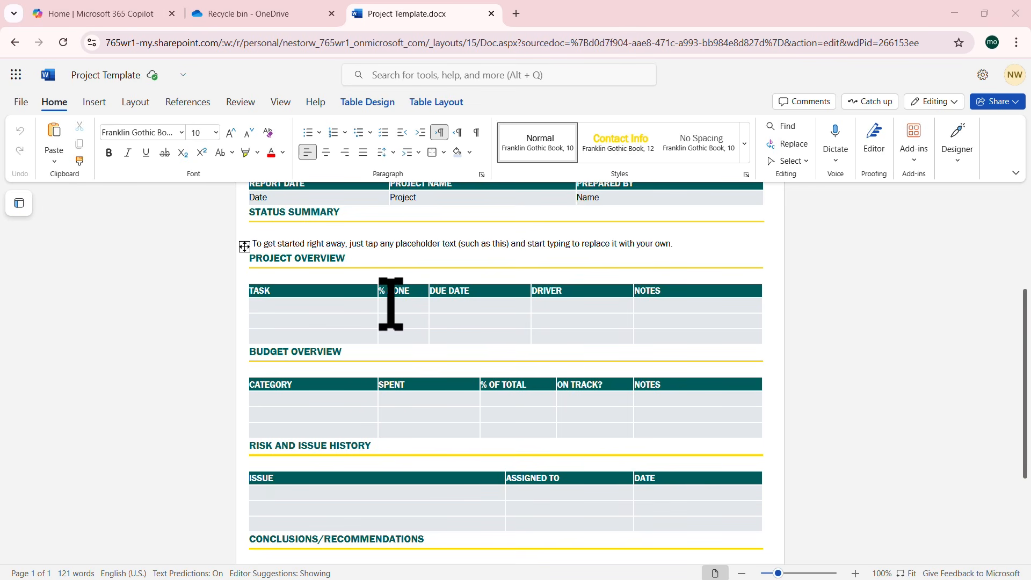
pyautogui.scroll(4, 394, 304)
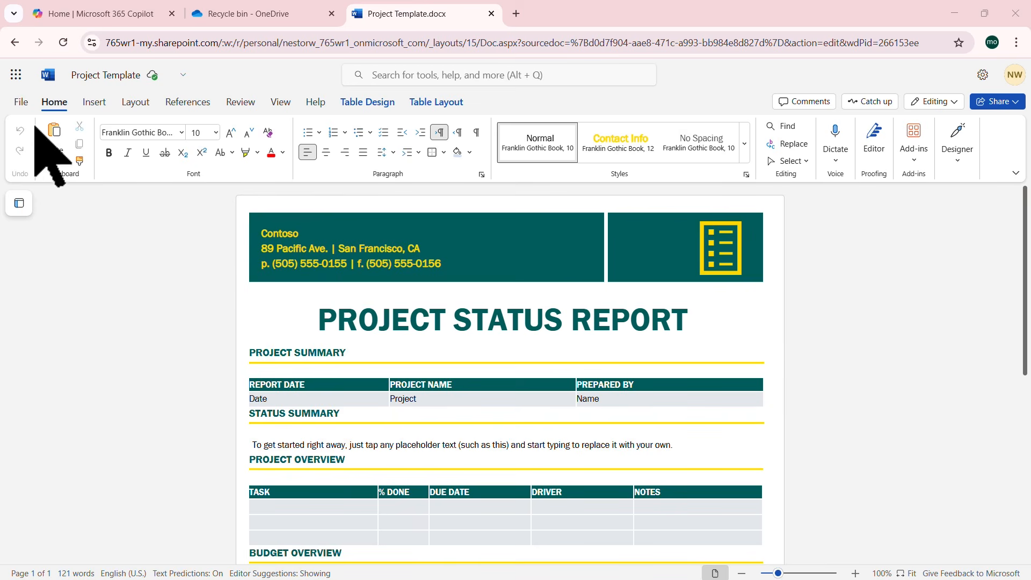
# Step: Review the version history of the restored document, viewing the current and the older version, and return to the document
pyautogui.click(19, 103)
pyautogui.click(83, 337)
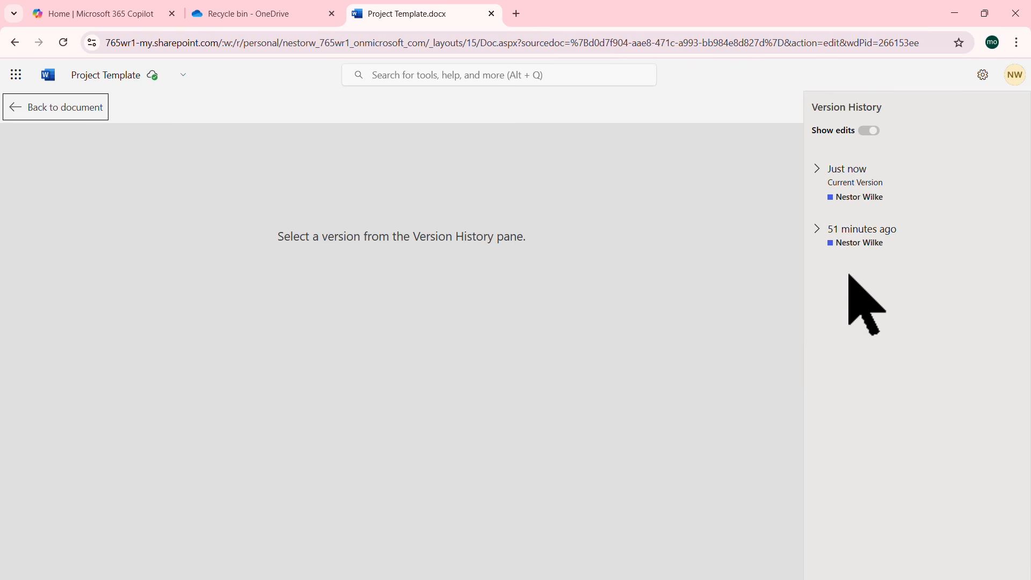
pyautogui.click(855, 173)
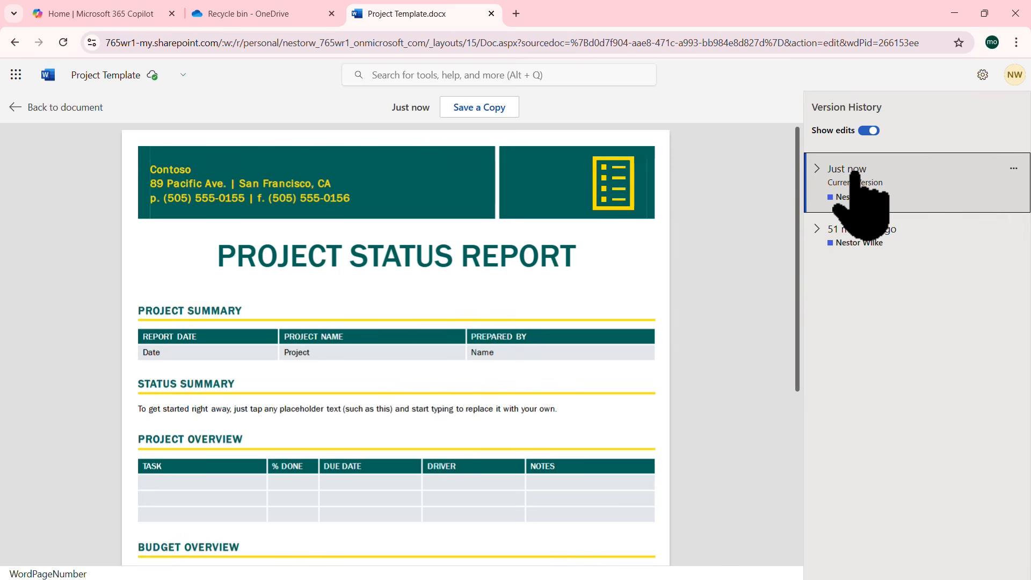
pyautogui.click(851, 240)
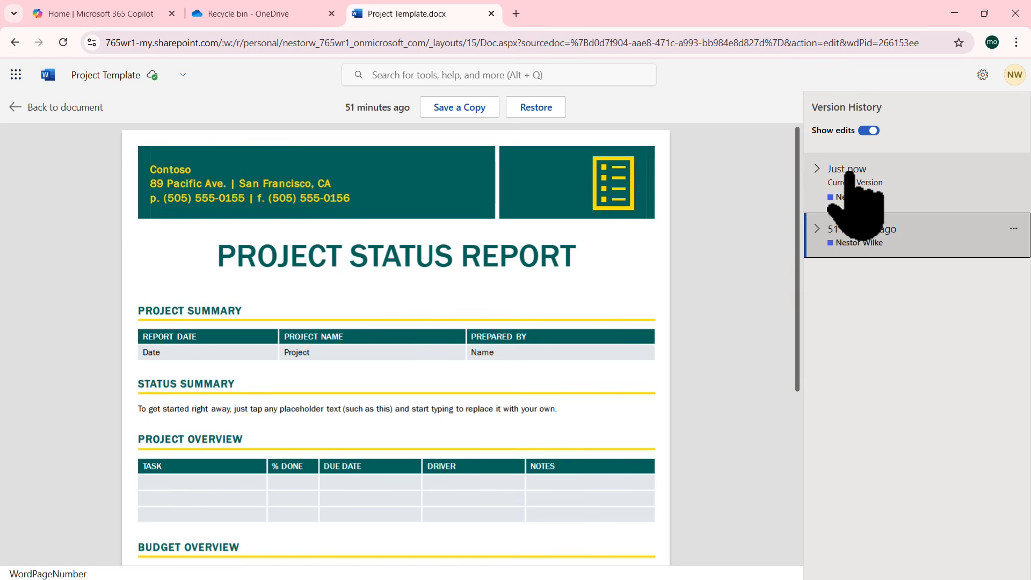
pyautogui.click(67, 110)
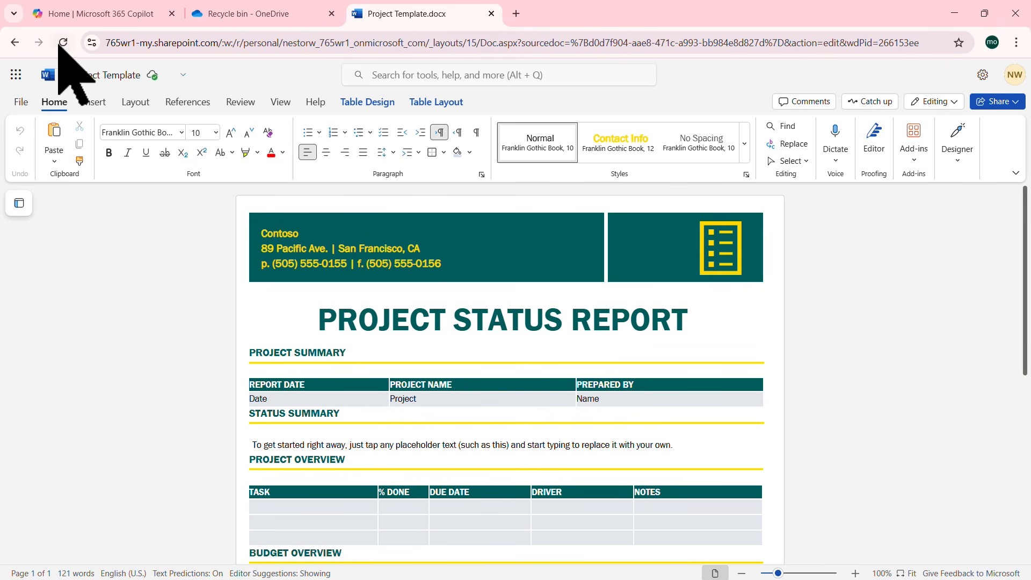
# Step: Close the document, refresh the My Tasks folder in OneDrive and show the available actions for Project Template.docx
pyautogui.click(491, 14)
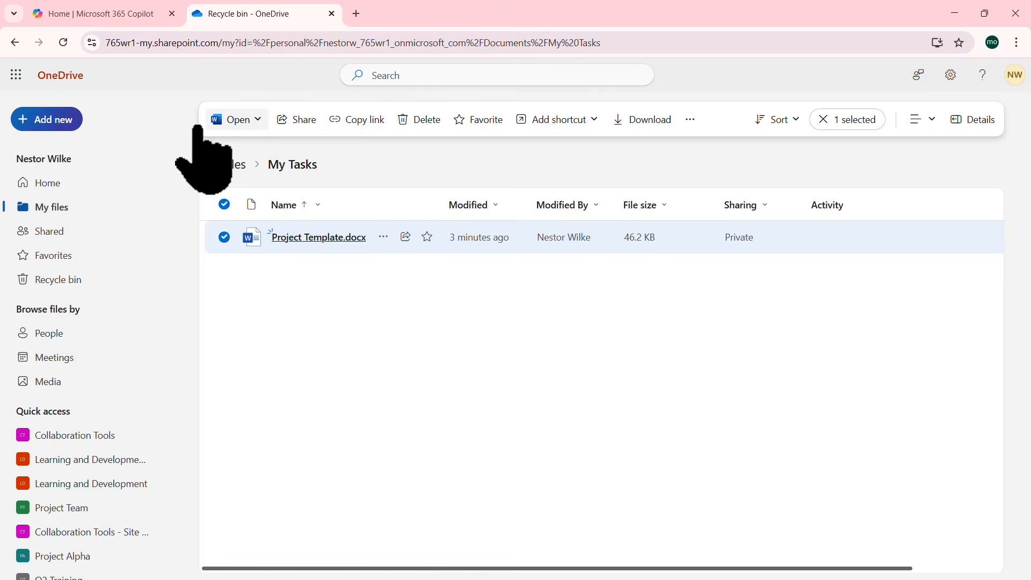
pyautogui.click(63, 42)
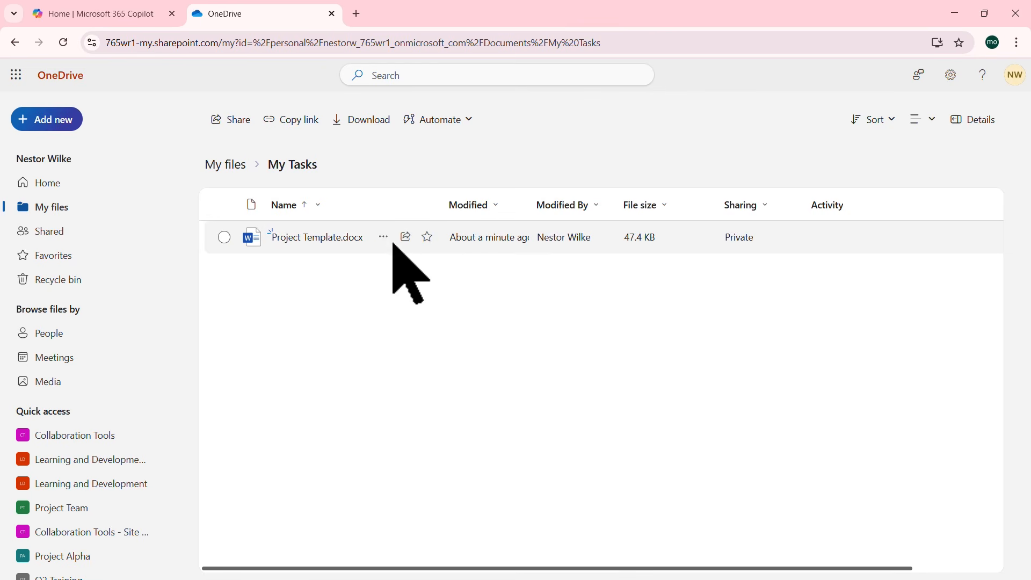
pyautogui.click(383, 237)
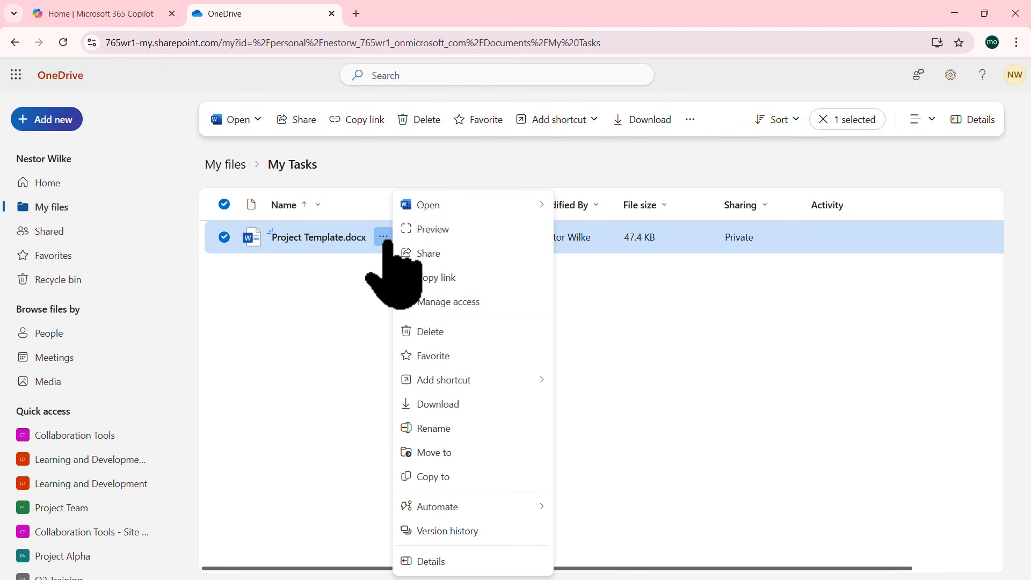
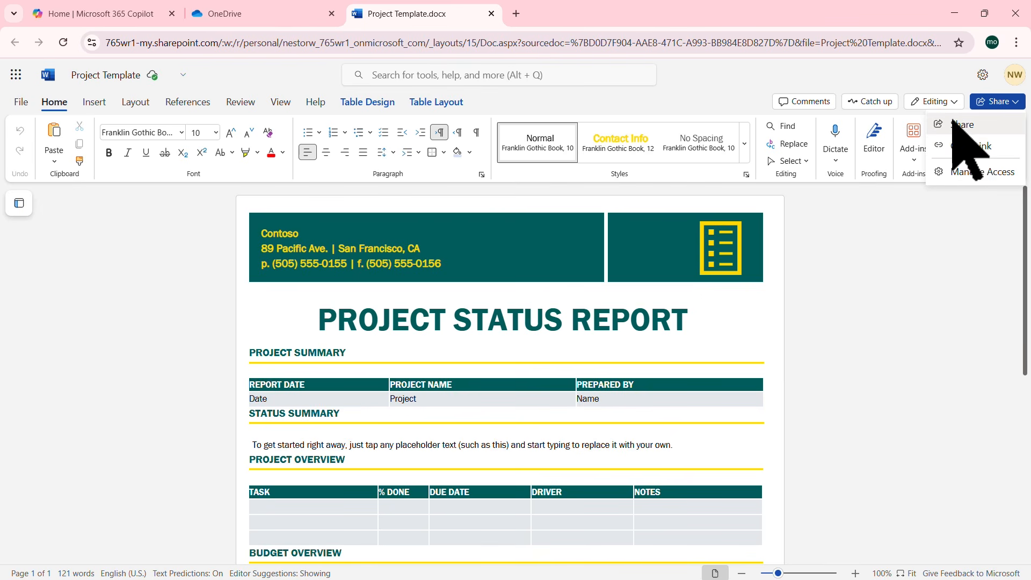
# Step: Start sharing Project Template.docx from the open document and add the message "Who? How? What?" on three lines
pyautogui.click(958, 125)
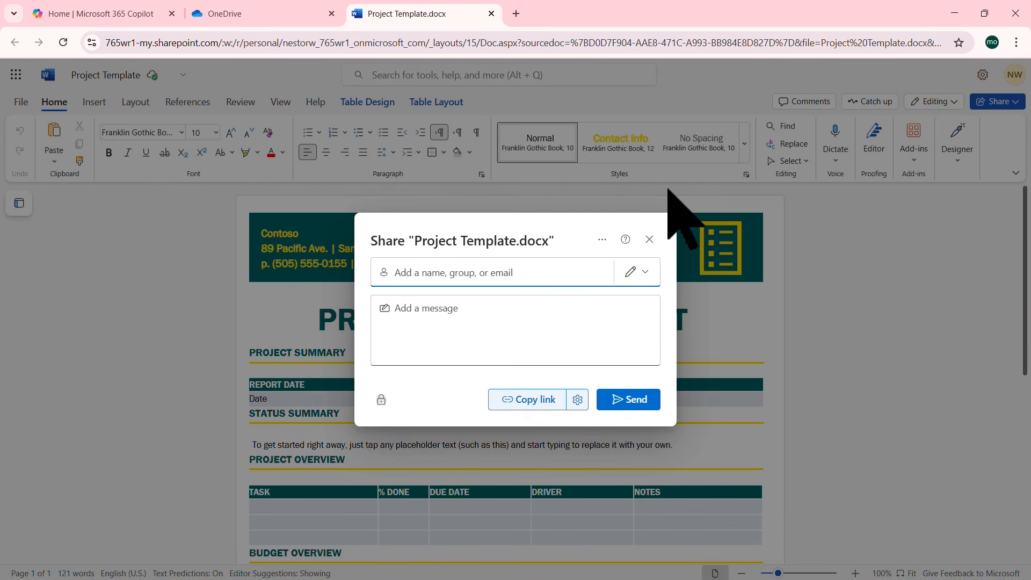
pyautogui.click(465, 315)
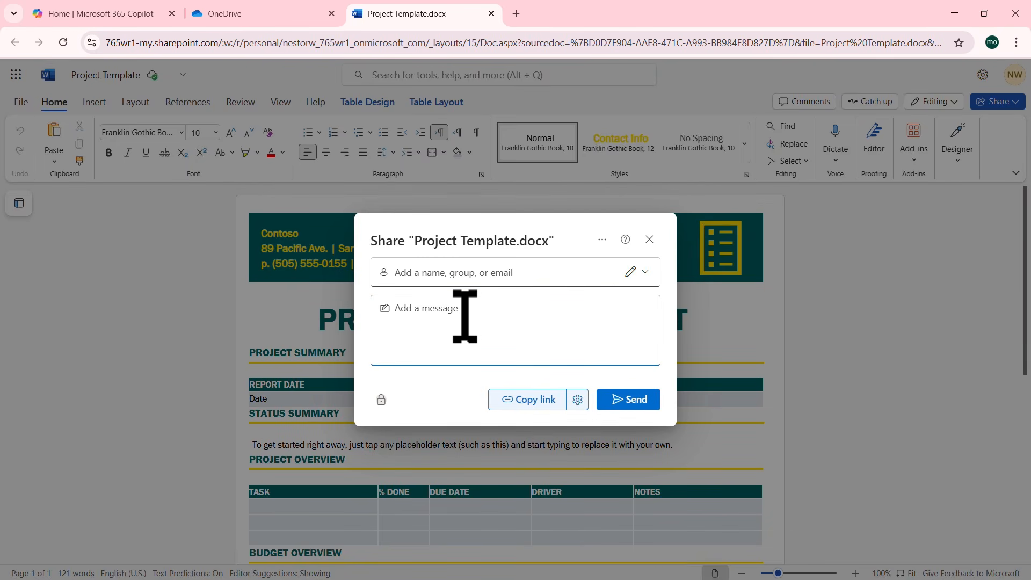
pyautogui.write('W')
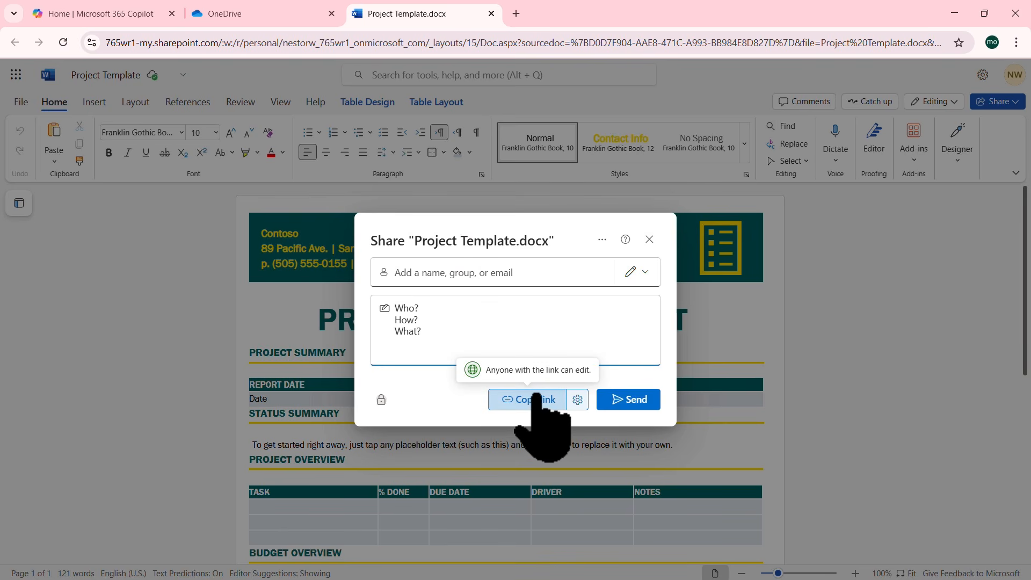
# Step: Add the suggested Retail Manager as the recipient and set the sharing permission to Can view
pyautogui.click(442, 272)
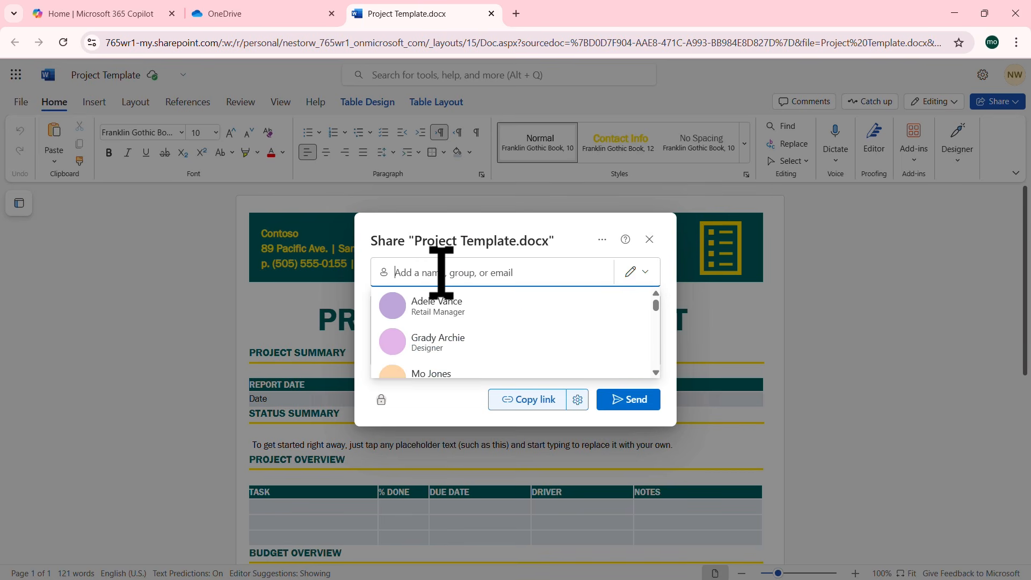
pyautogui.click(445, 311)
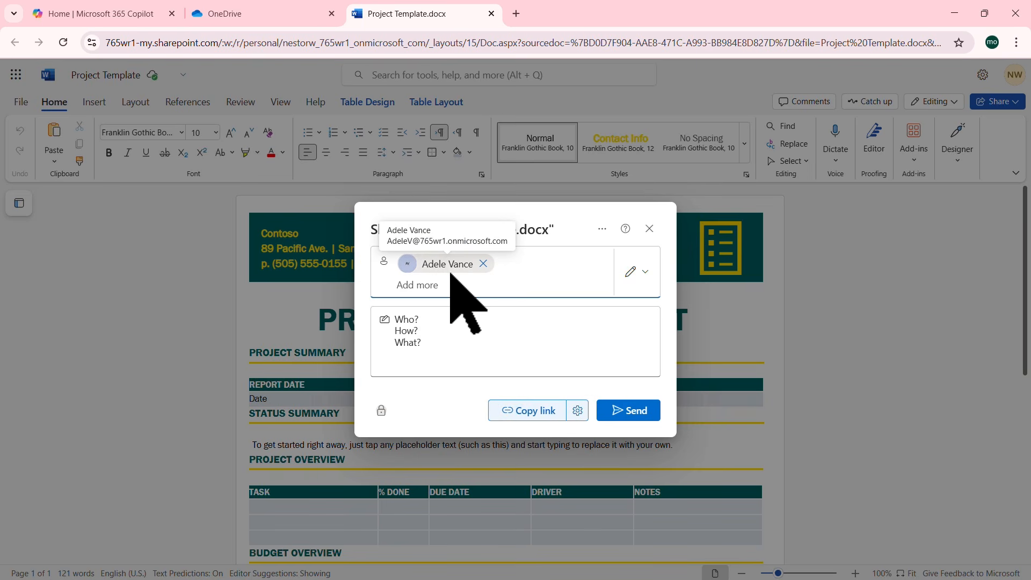
pyautogui.click(431, 347)
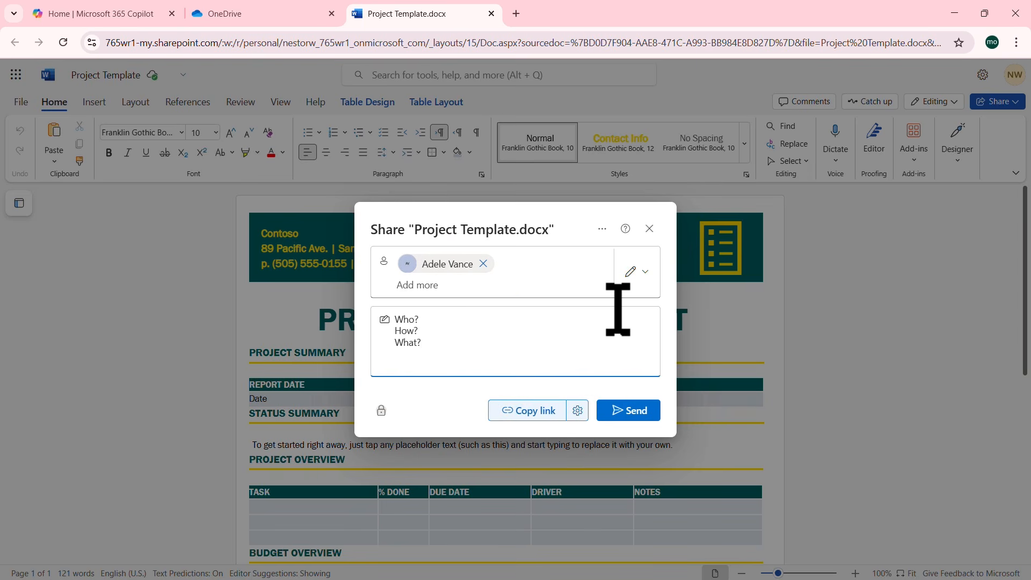
pyautogui.click(645, 272)
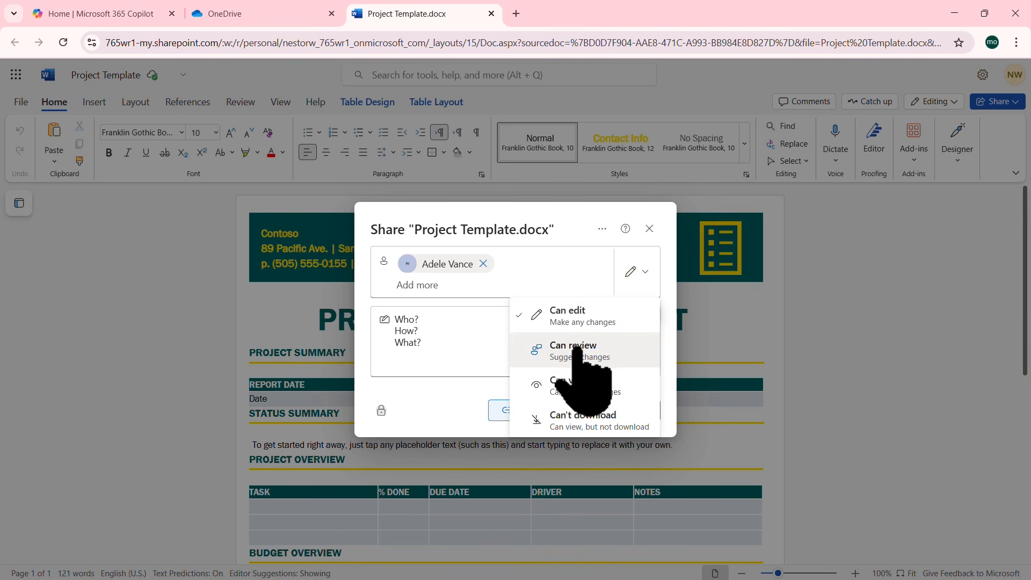
pyautogui.click(575, 385)
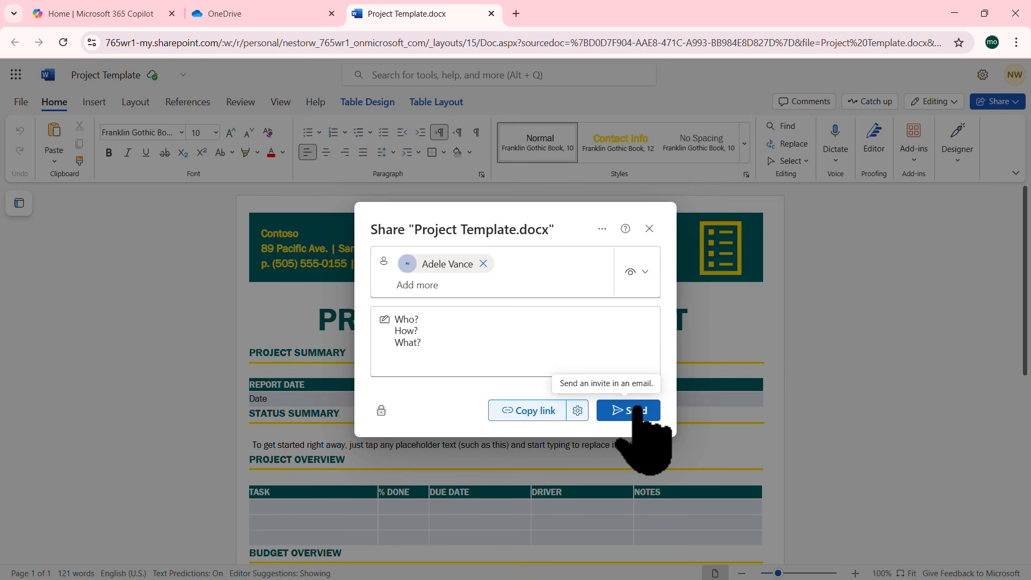
# Step: Try limiting the sharing link to People in 765wr1, set it back to Anyone and apply the link settings
pyautogui.click(577, 410)
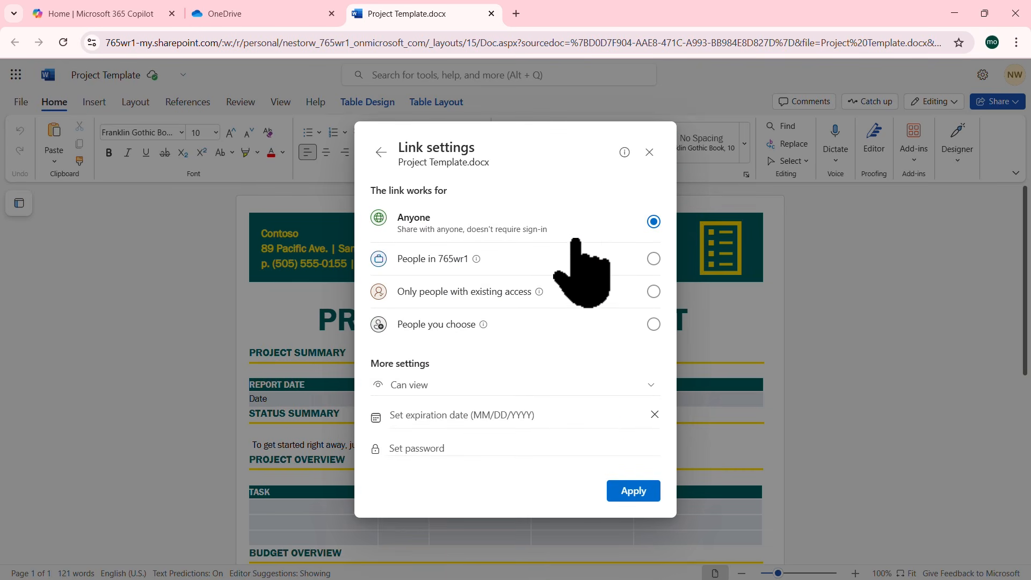
pyautogui.click(653, 259)
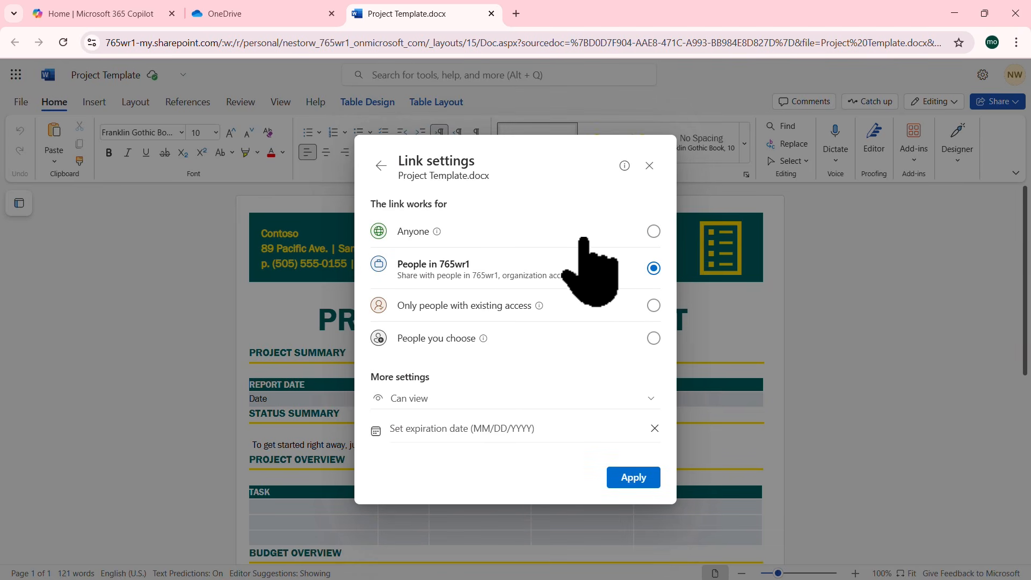
pyautogui.click(652, 231)
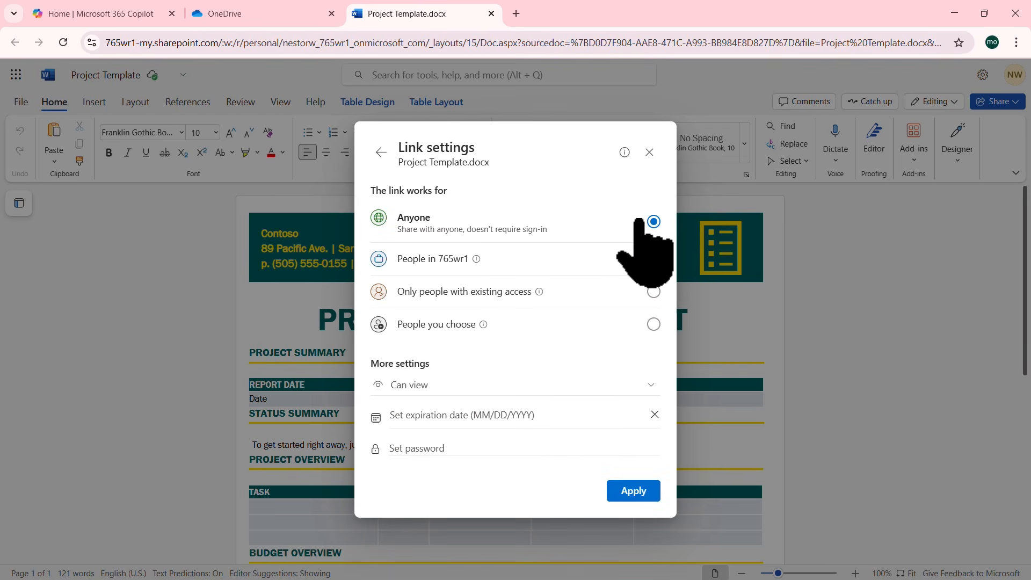
pyautogui.click(635, 491)
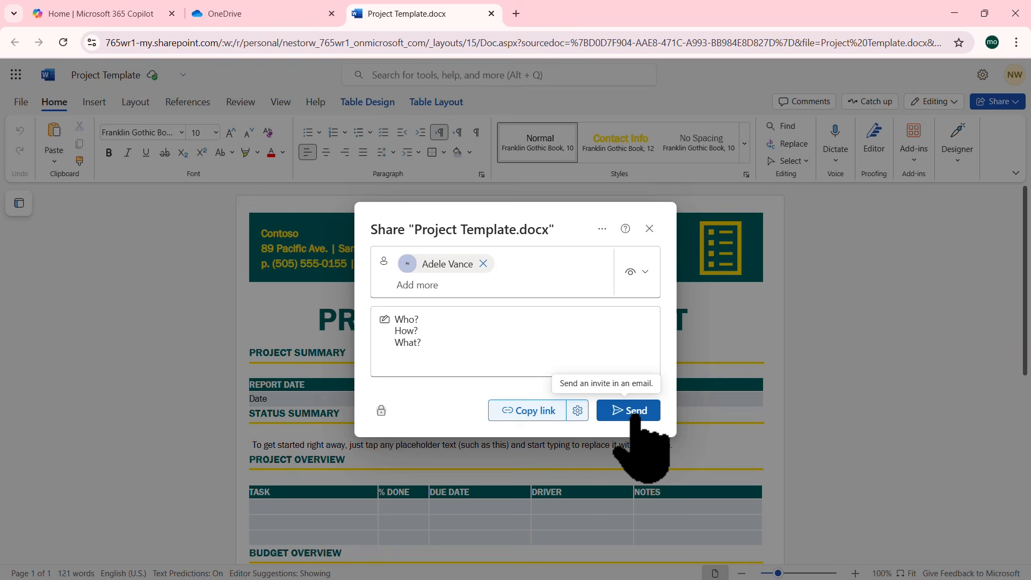
# Step: Send the sharing invitation for Project Template.docx and dismiss the confirmation
pyautogui.click(634, 415)
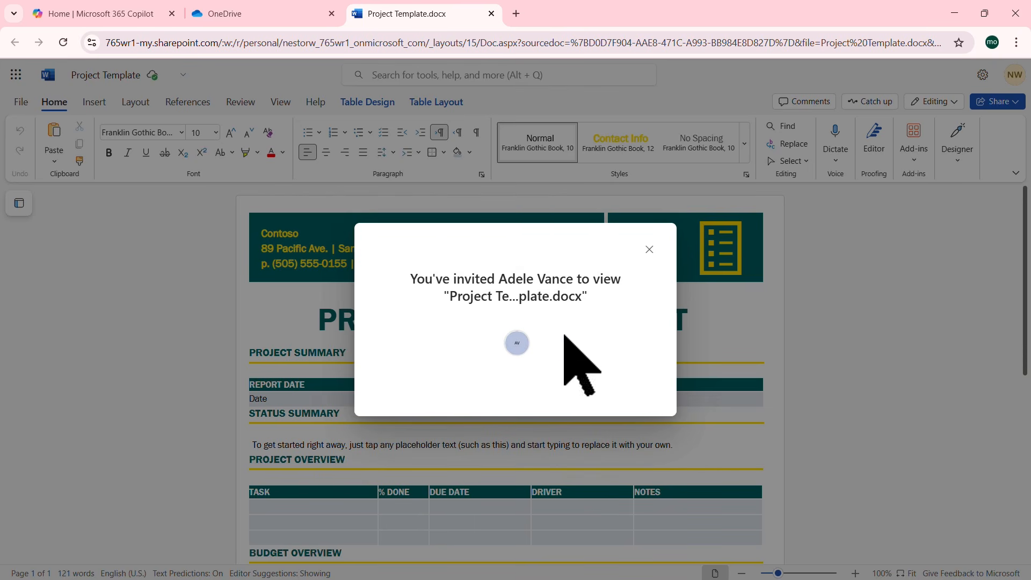
pyautogui.click(649, 249)
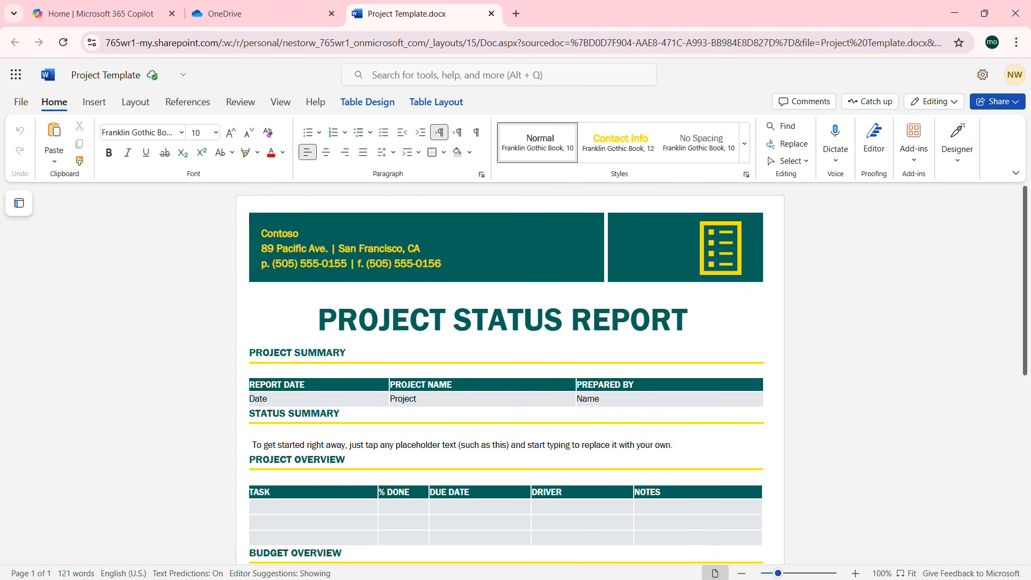
# Step: Switch to Firefox, open the recipient's Outlook mailbox from the Microsoft 365 home page and close the home page
pyautogui.hotkey('alt', 'Tab')
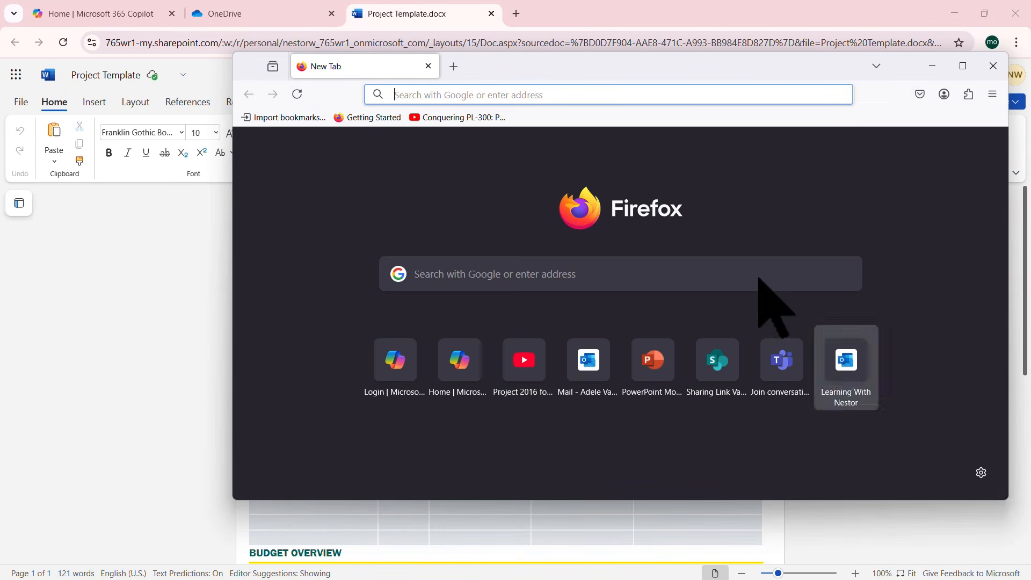
pyautogui.click(460, 360)
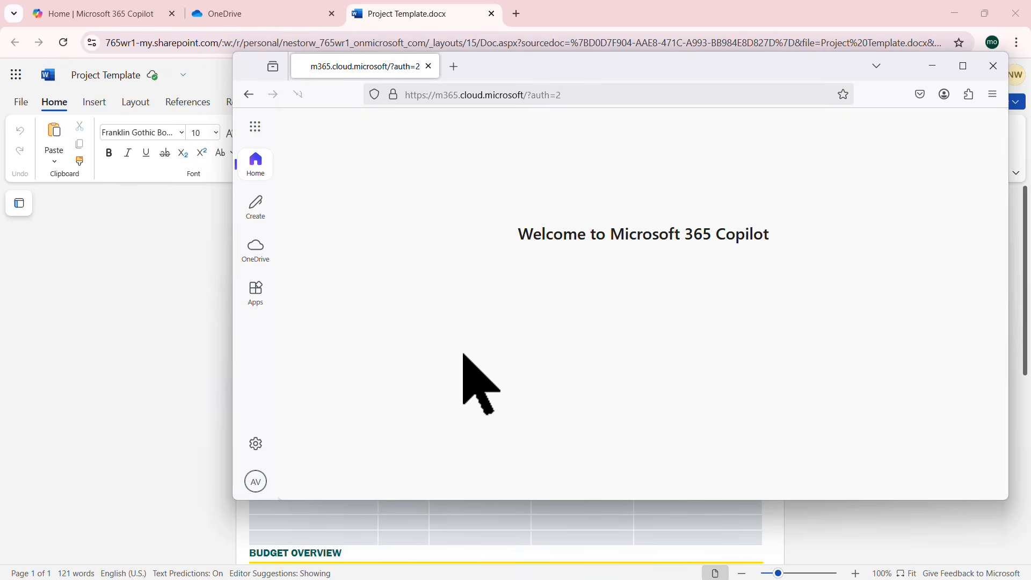
pyautogui.click(255, 126)
pyautogui.click(342, 203)
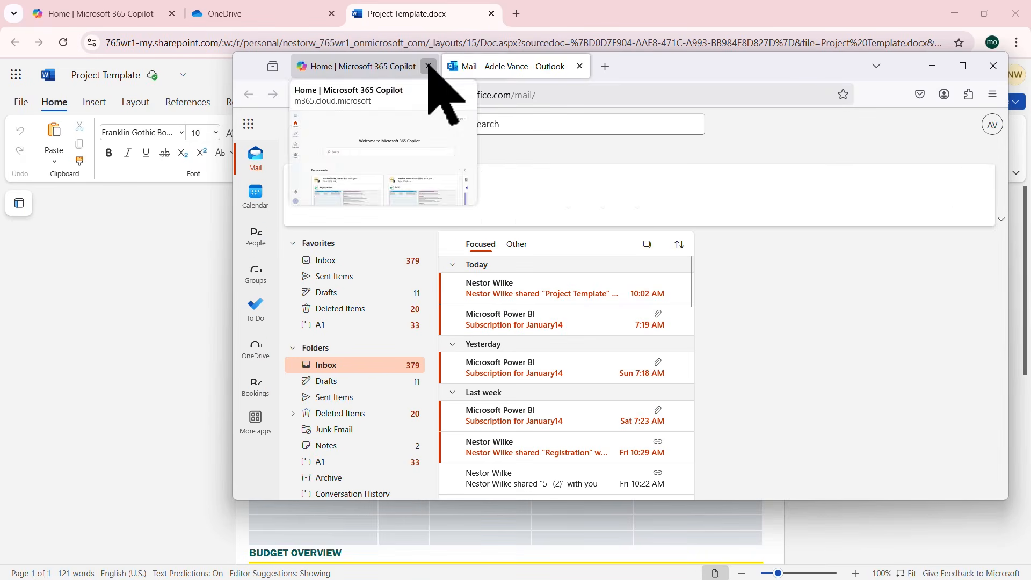
pyautogui.click(429, 66)
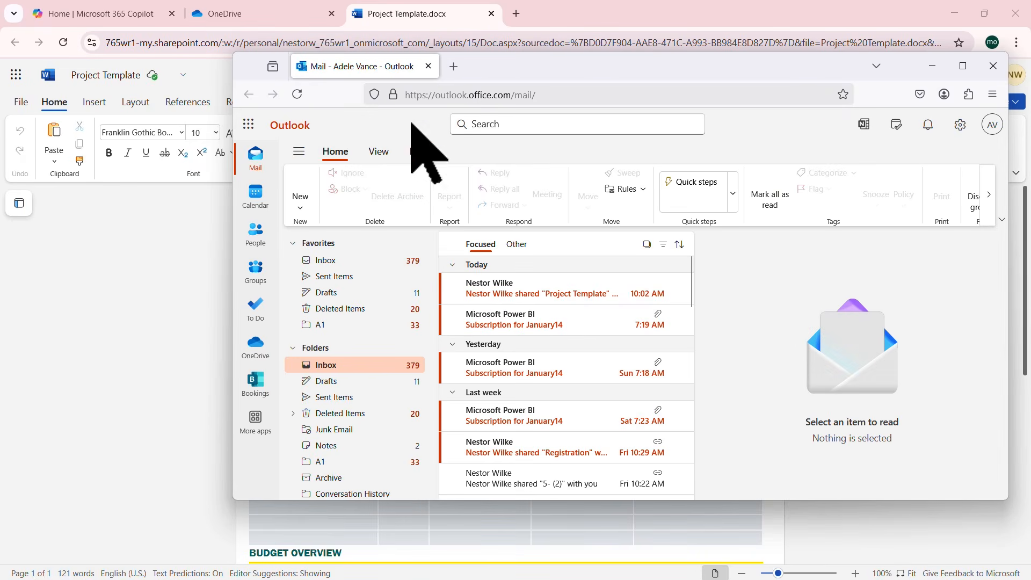
# Step: Open the invitation email for Project Template, open the shared document from it and look through the view-only report
pyautogui.click(567, 283)
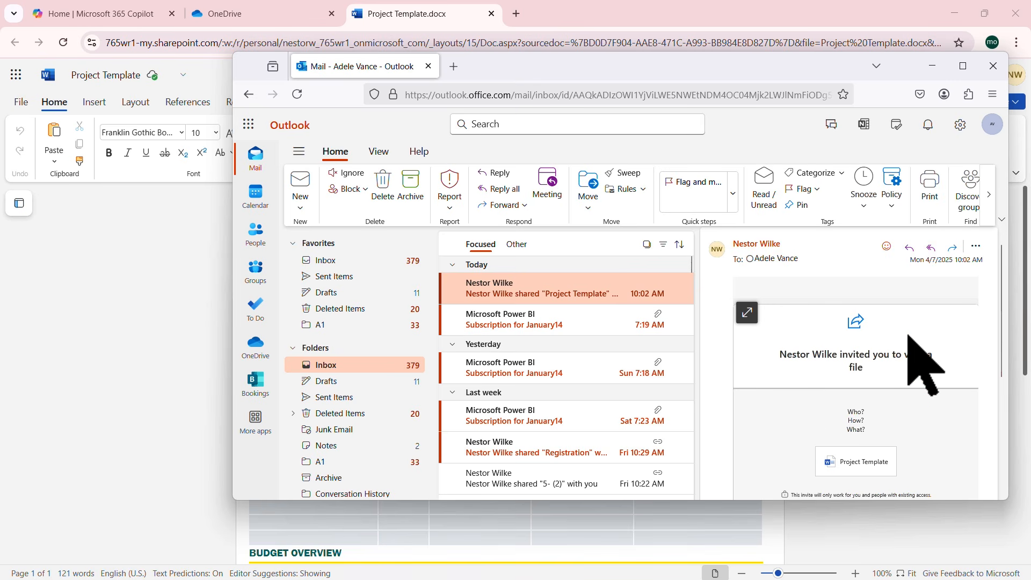
pyautogui.scroll(-2, 907, 335)
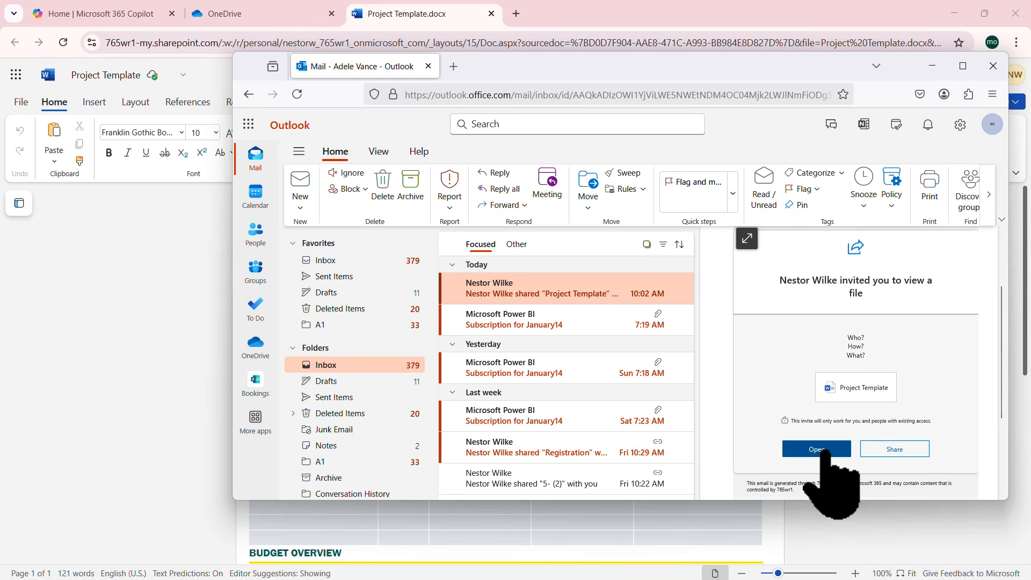
pyautogui.click(850, 386)
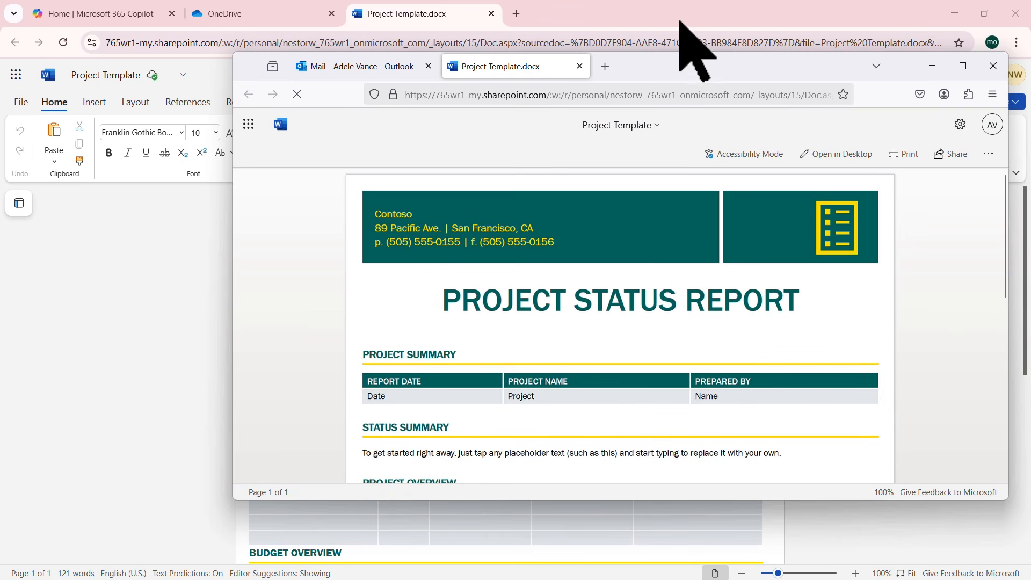
pyautogui.moveTo(653, 69); pyautogui.dragTo(580, 79)
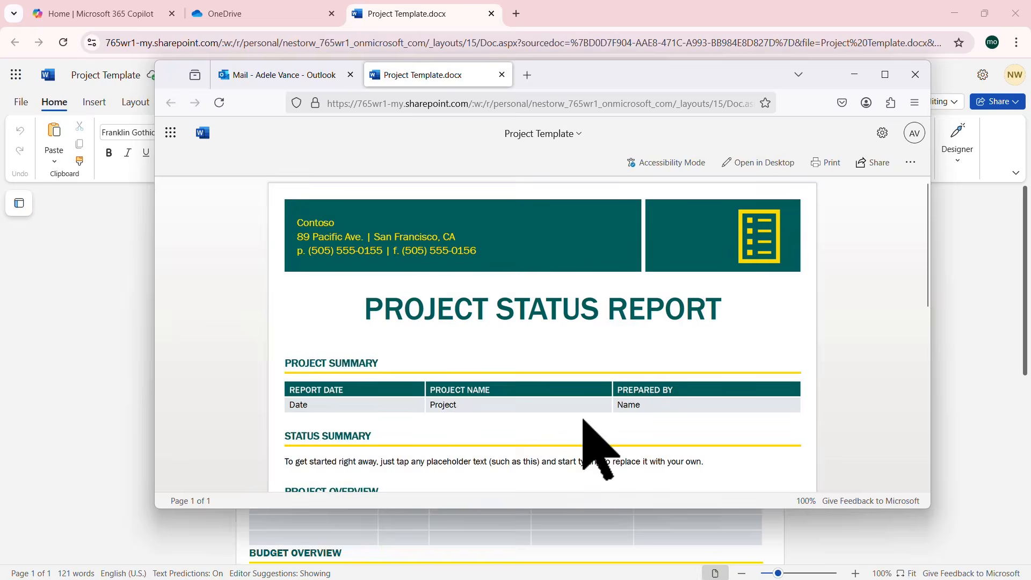
pyautogui.scroll(-2, 584, 421)
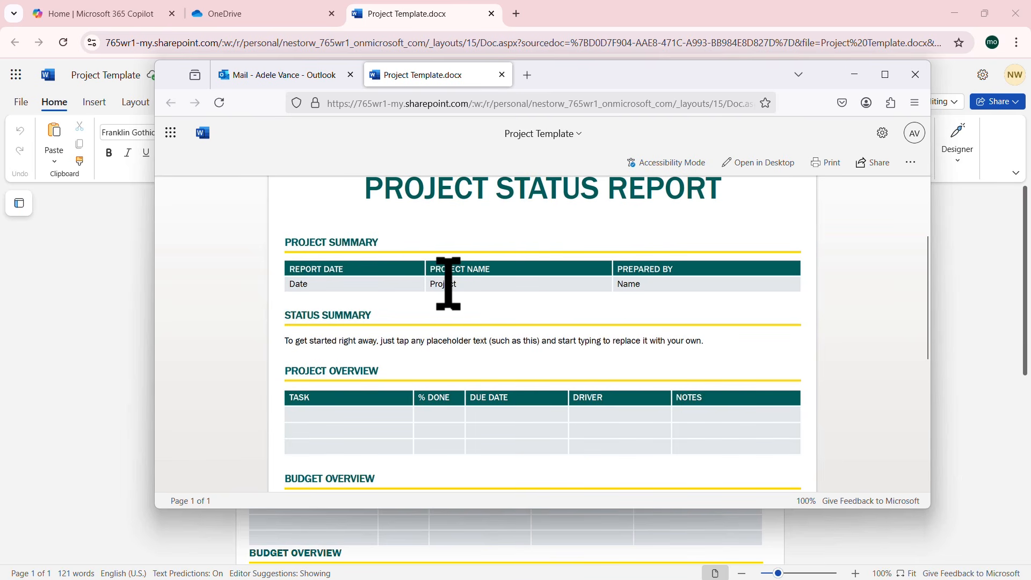
# Step: Look through the rest of the view-only report, return to the owner's Chrome window and open the document's Manage Access settings
pyautogui.scroll(-3, 502, 382)
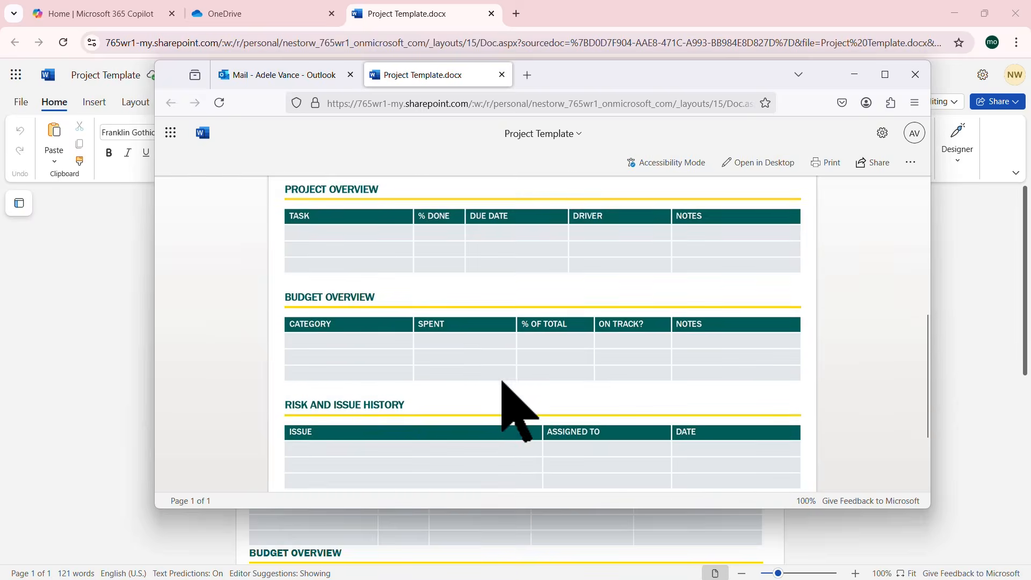
pyautogui.scroll(5, 502, 382)
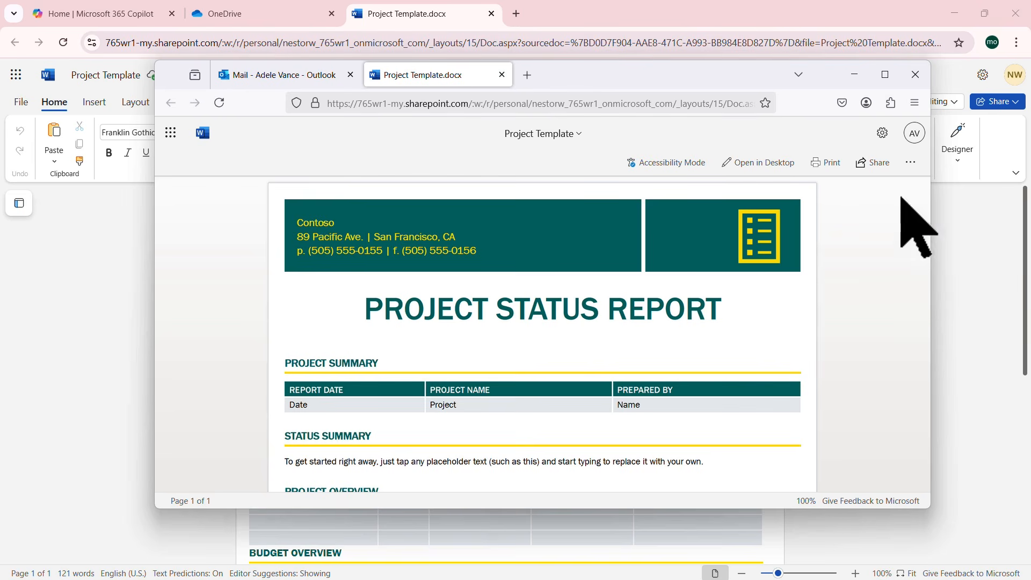
pyautogui.click(993, 240)
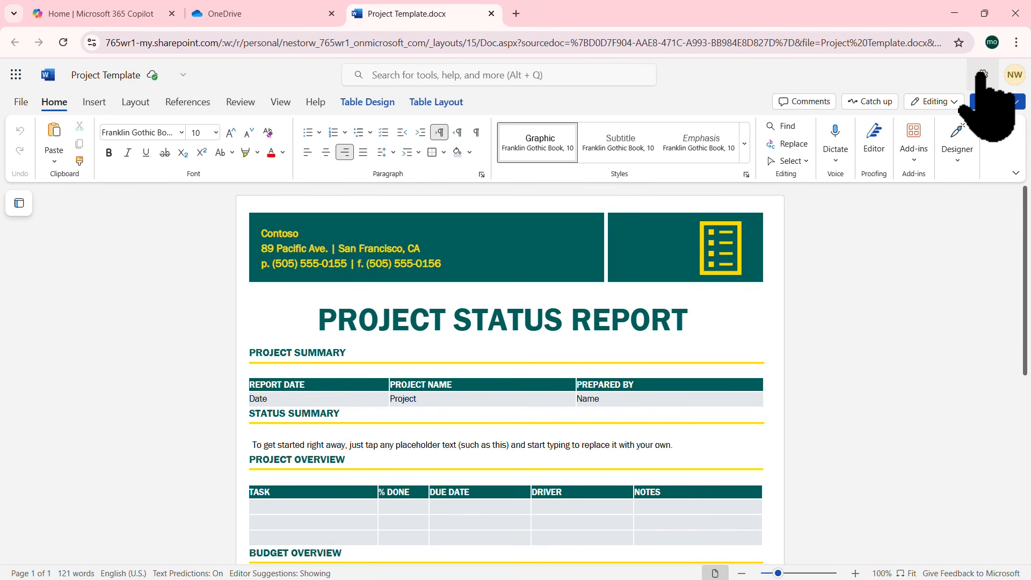
pyautogui.click(1017, 101)
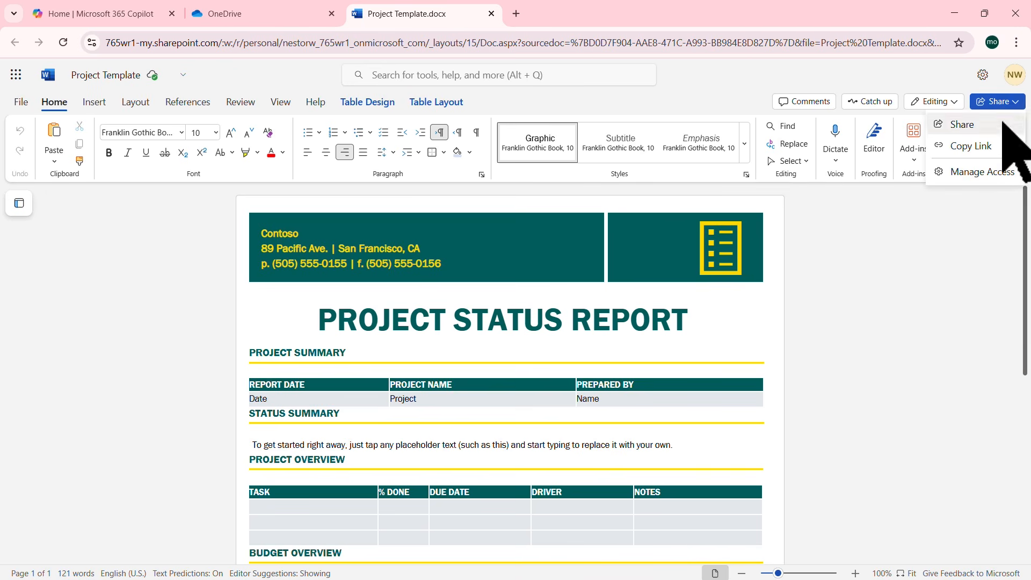
pyautogui.click(969, 172)
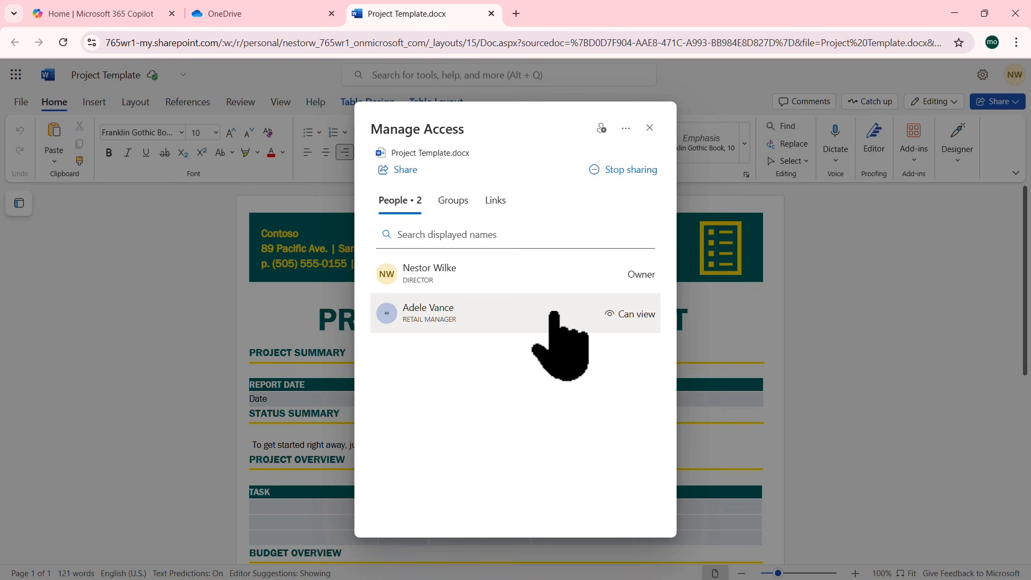
# Step: Change the recipient's direct access from Can view to Can review, apply it and close Manage Access
pyautogui.click(570, 315)
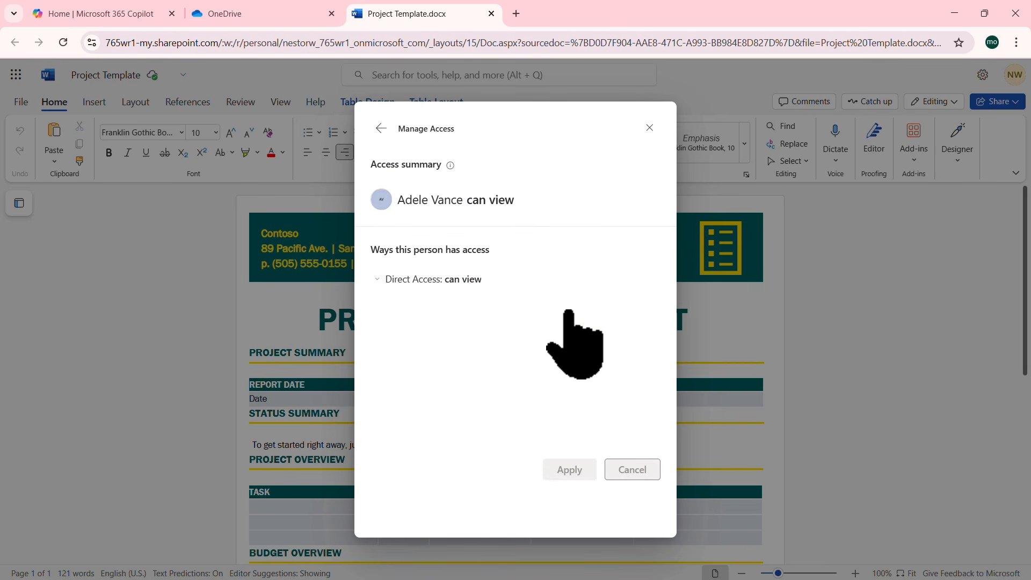
pyautogui.click(376, 285)
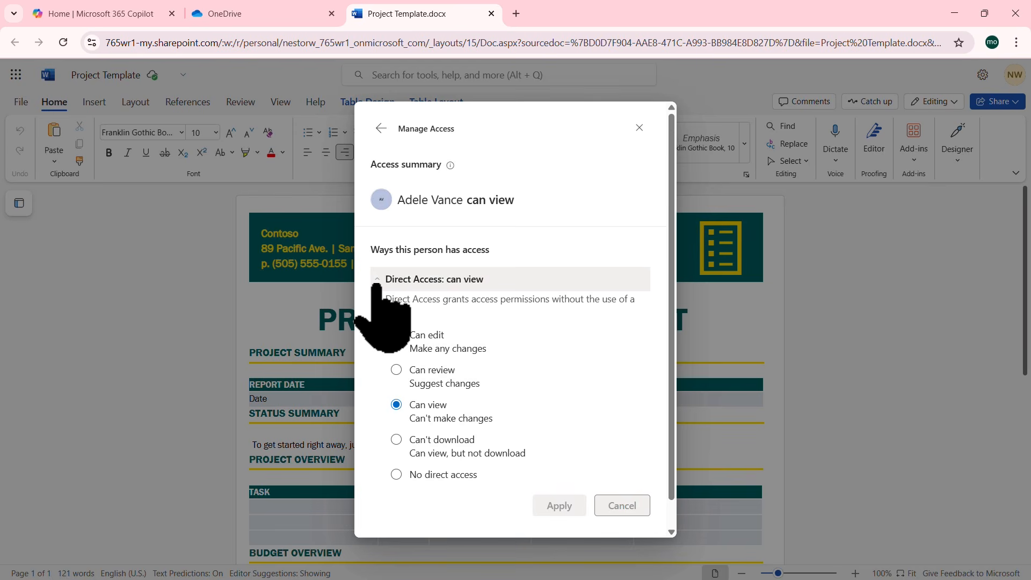
pyautogui.click(396, 369)
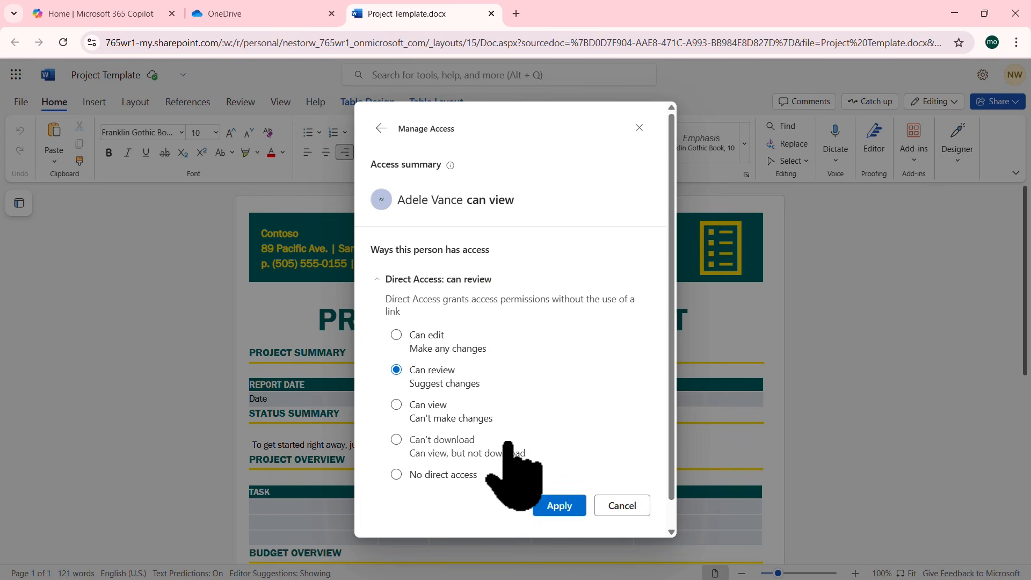
pyautogui.click(559, 506)
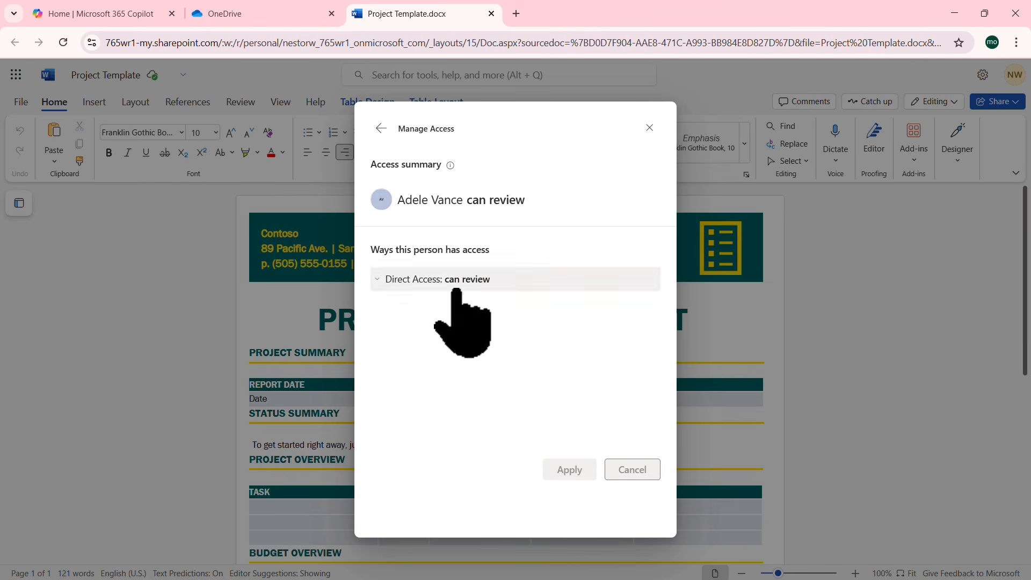
pyautogui.click(650, 127)
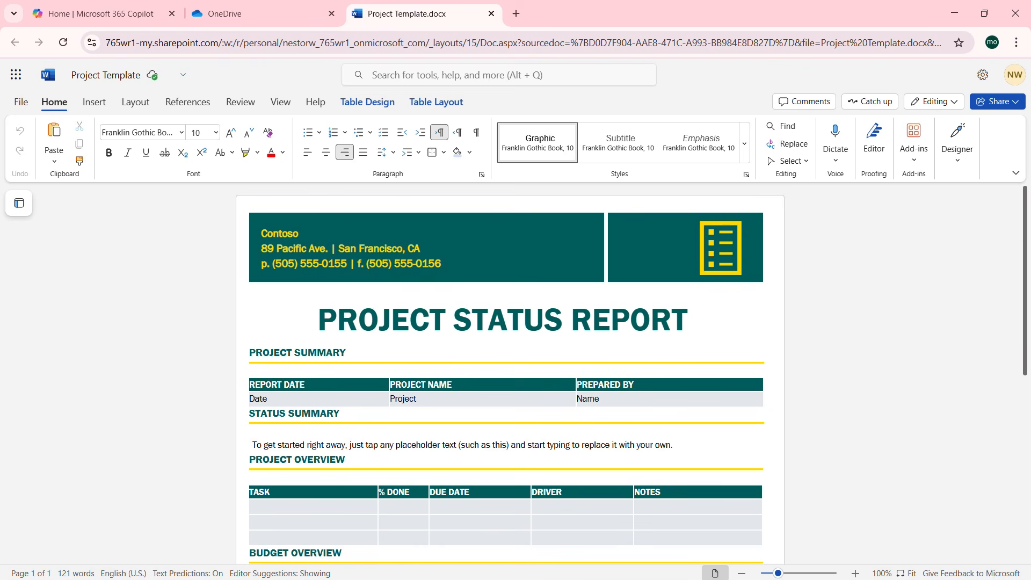
# Step: Switch to the recipient's Firefox window, reload the shared document, and dismiss the Reviewing notice
pyautogui.hotkey('alt', 'Tab')
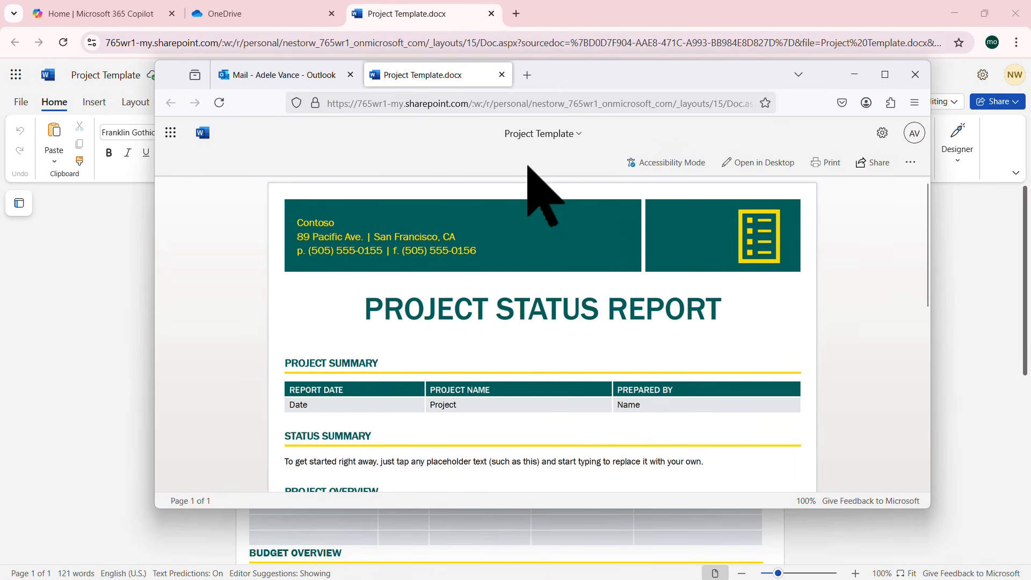
pyautogui.click(220, 102)
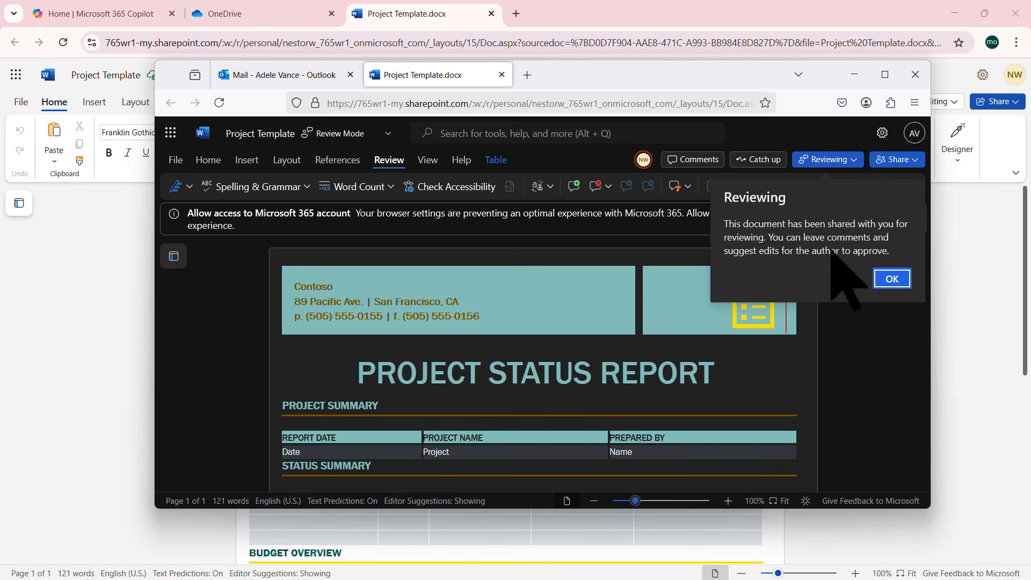
pyautogui.click(872, 268)
pyautogui.moveTo(727, 77); pyautogui.dragTo(720, 52)
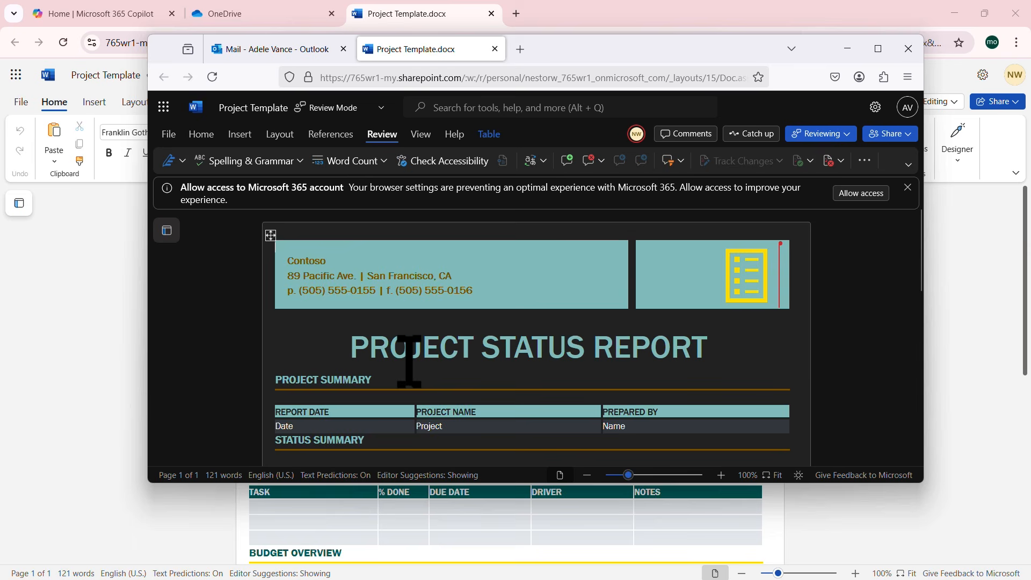
# Step: Dismiss the Microsoft 365 account access banner and place the cursor after Project in the Project Name column
pyautogui.scroll(-3, 409, 361)
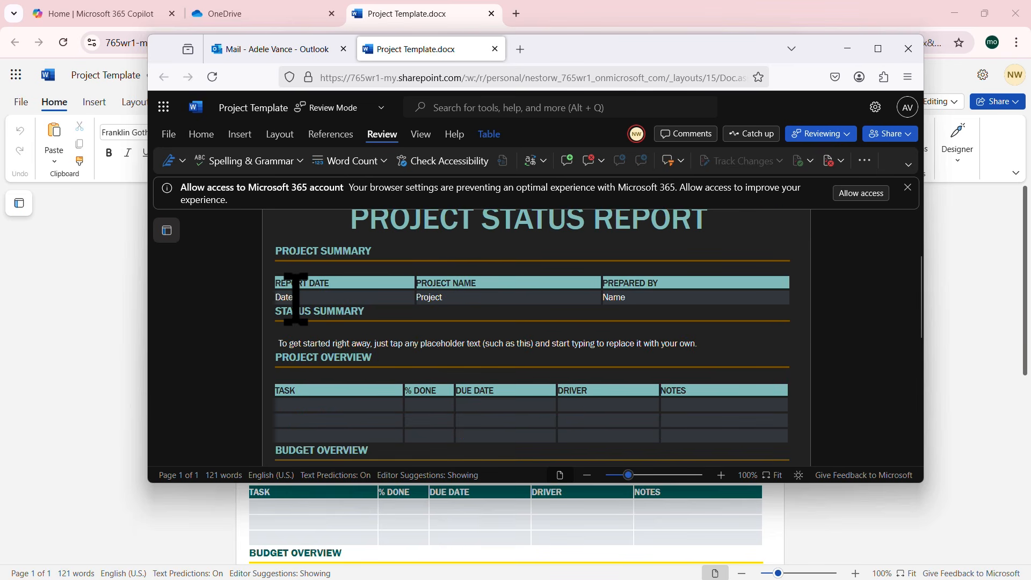
pyautogui.doubleClick(295, 298)
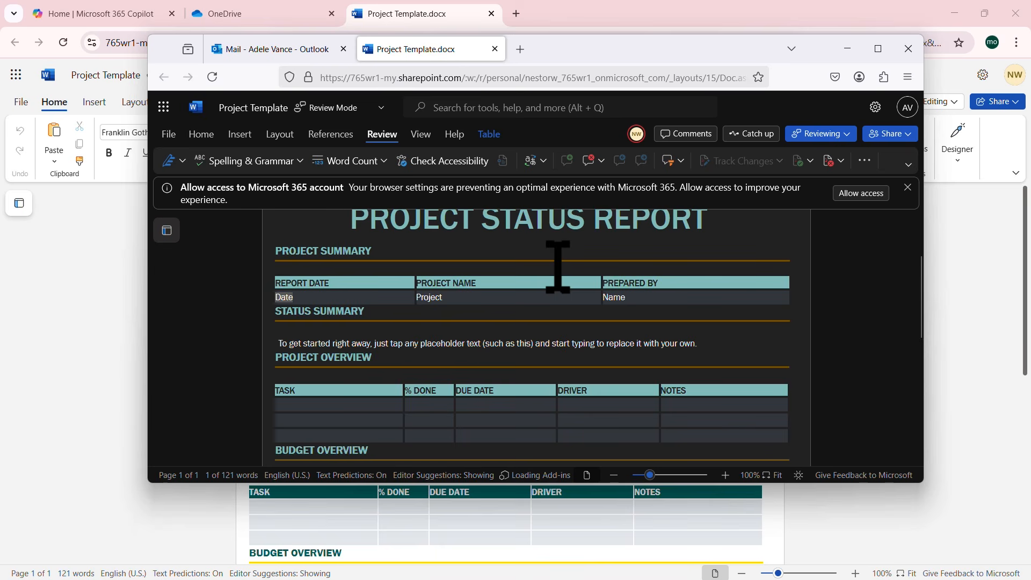
pyautogui.scroll(1, 696, 293)
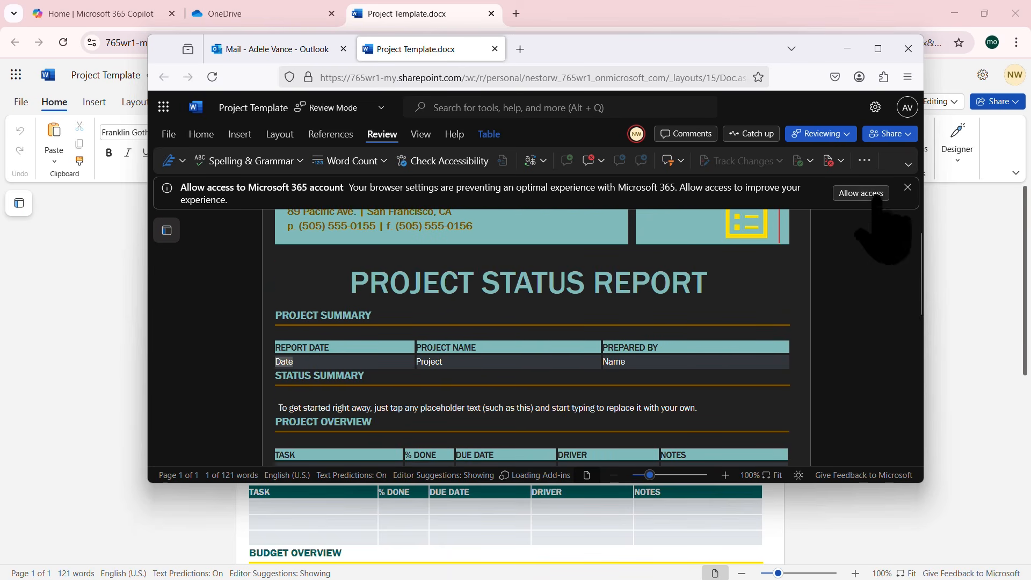
pyautogui.click(908, 187)
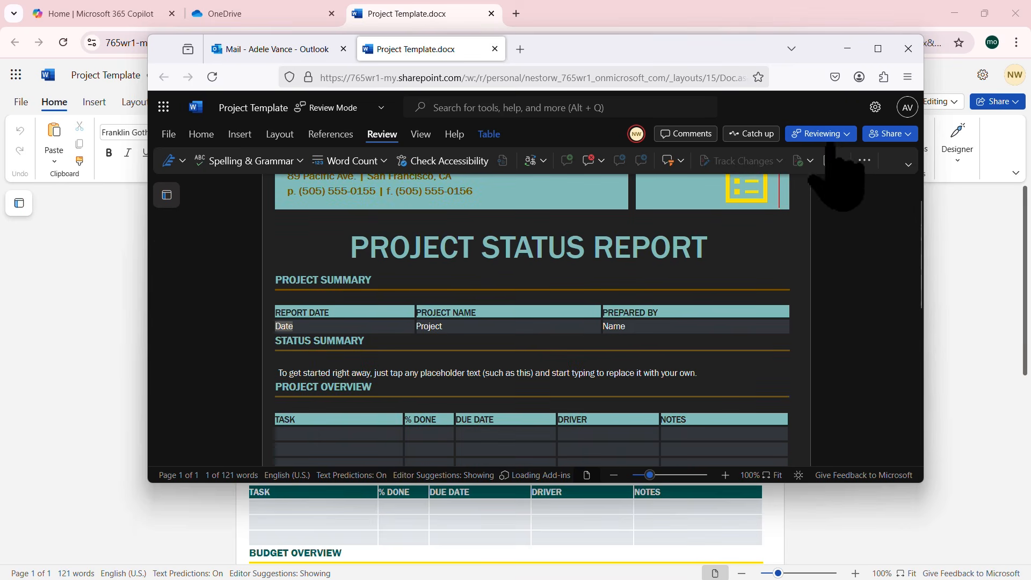
pyautogui.click(449, 327)
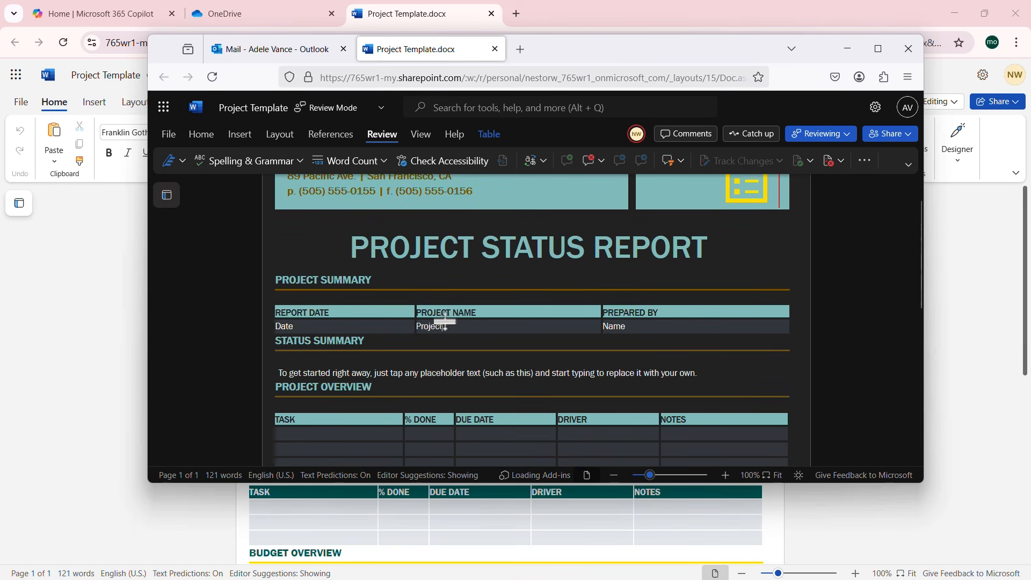
# Step: Expand the ribbon to its full layout, reload the shared document and dismiss the Reviewing notice
pyautogui.click(908, 164)
pyautogui.click(855, 204)
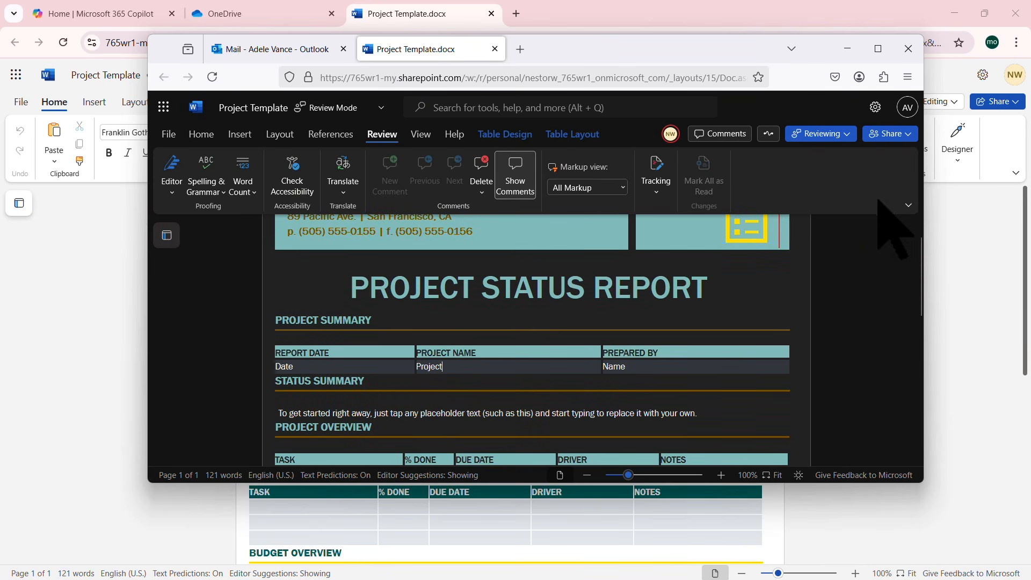
pyautogui.click(908, 204)
pyautogui.click(863, 329)
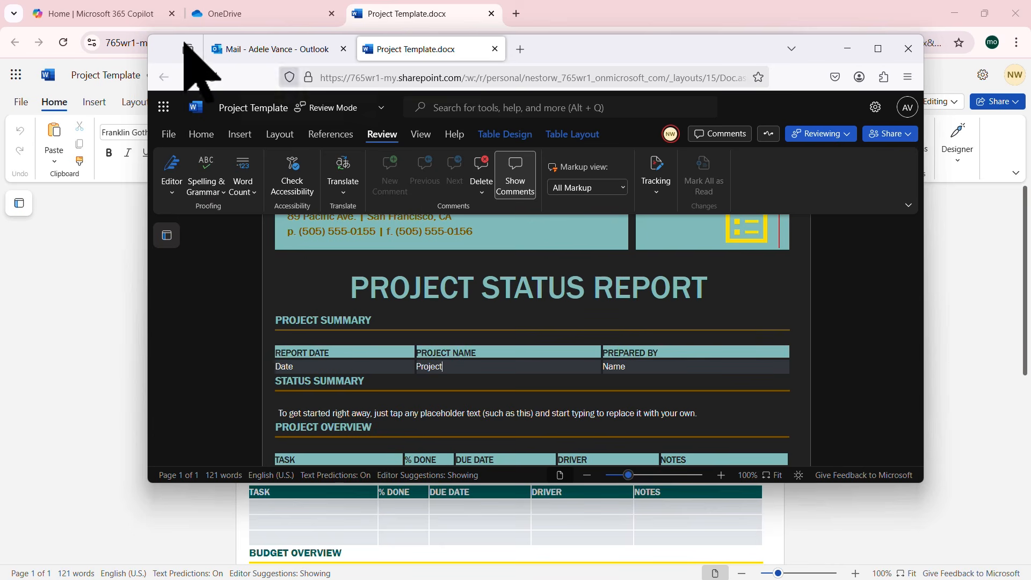
pyautogui.click(212, 77)
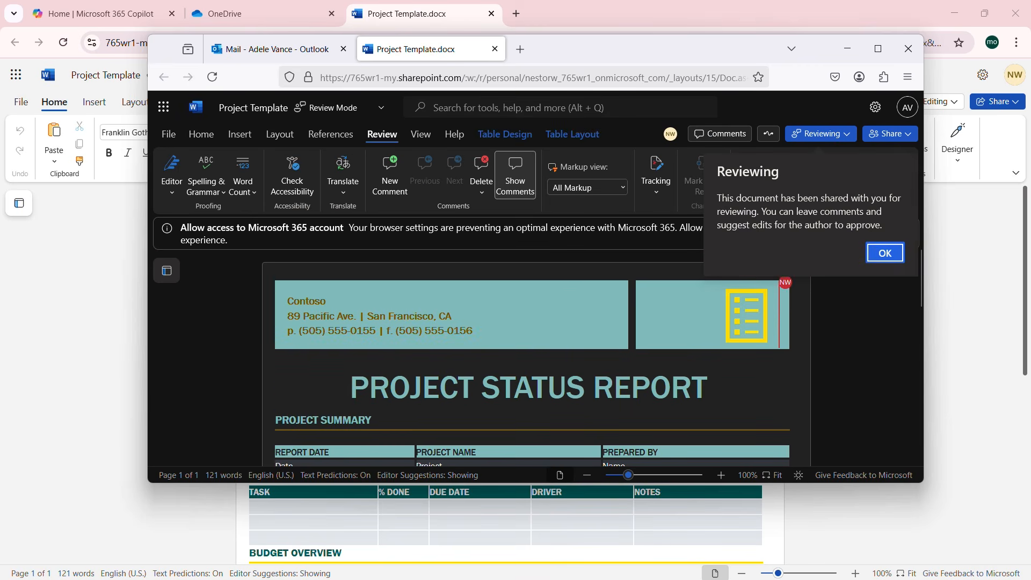
pyautogui.click(885, 254)
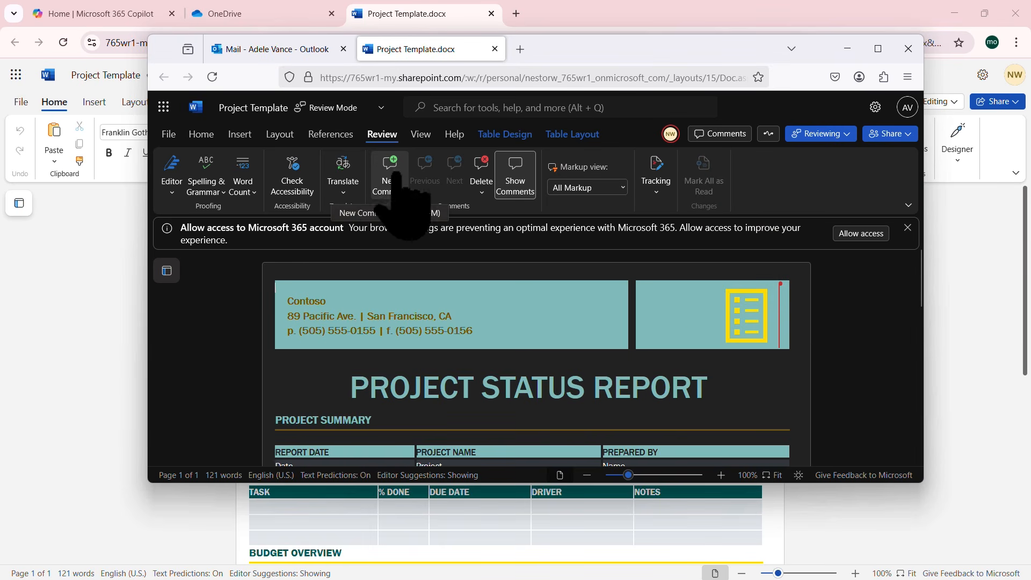
# Step: Check whether New Comment is available for the Date and Project placeholders and the Status Summary text
pyautogui.scroll(-2, 702, 301)
pyautogui.scroll(-1, 701, 303)
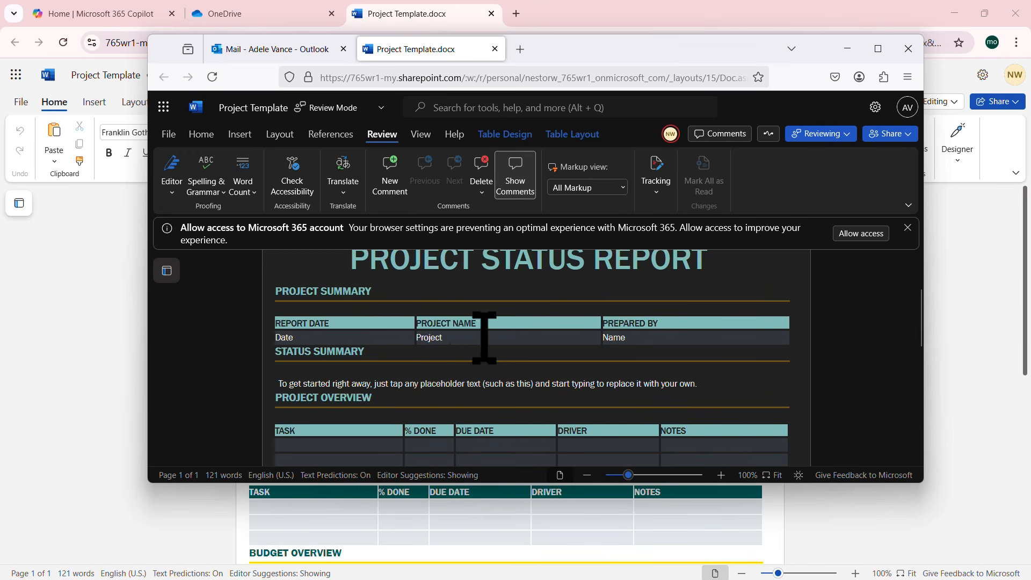
pyautogui.scroll(-1, 489, 345)
pyautogui.scroll(2, 444, 375)
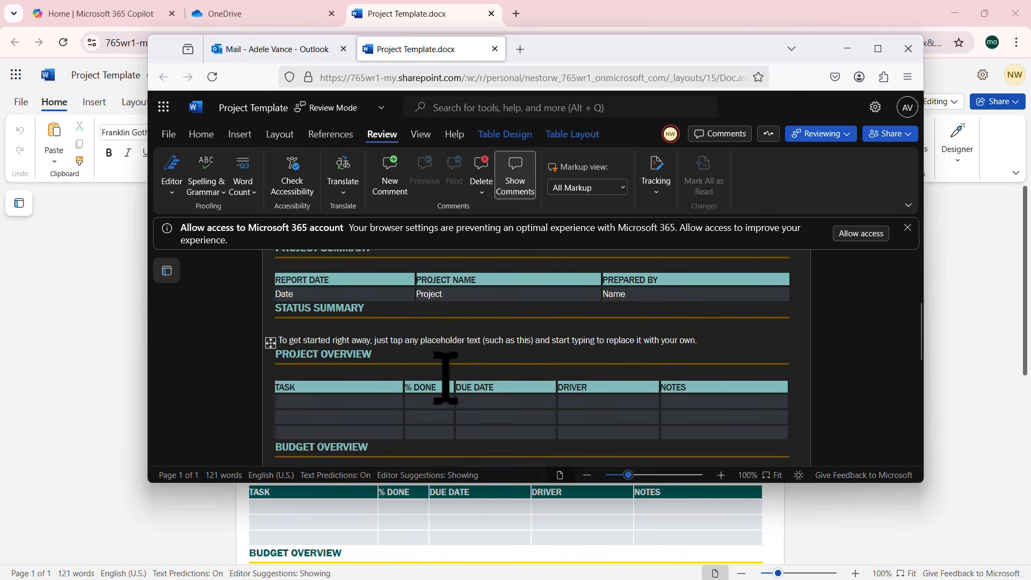
pyautogui.scroll(-1, 446, 376)
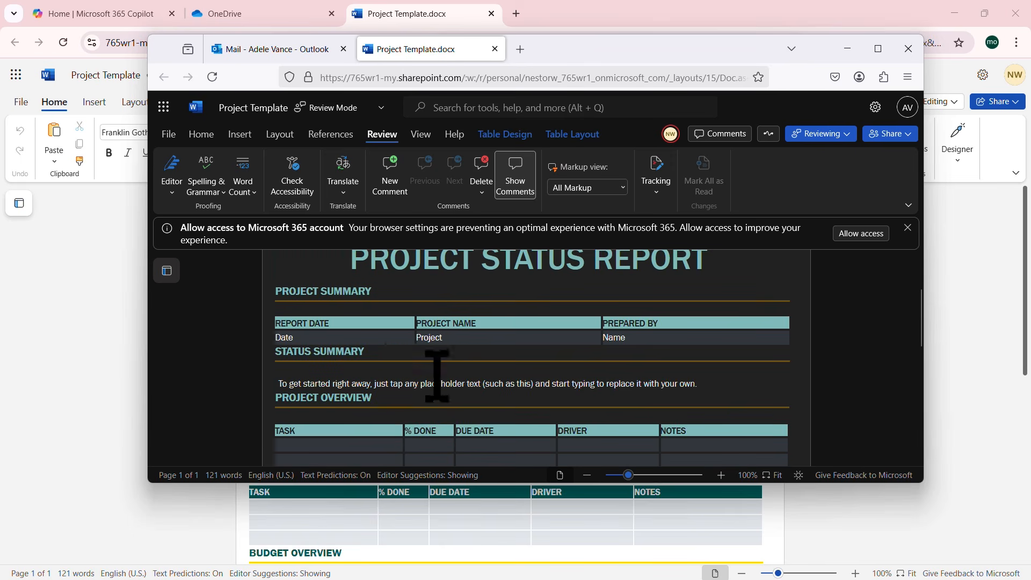
pyautogui.click(383, 342)
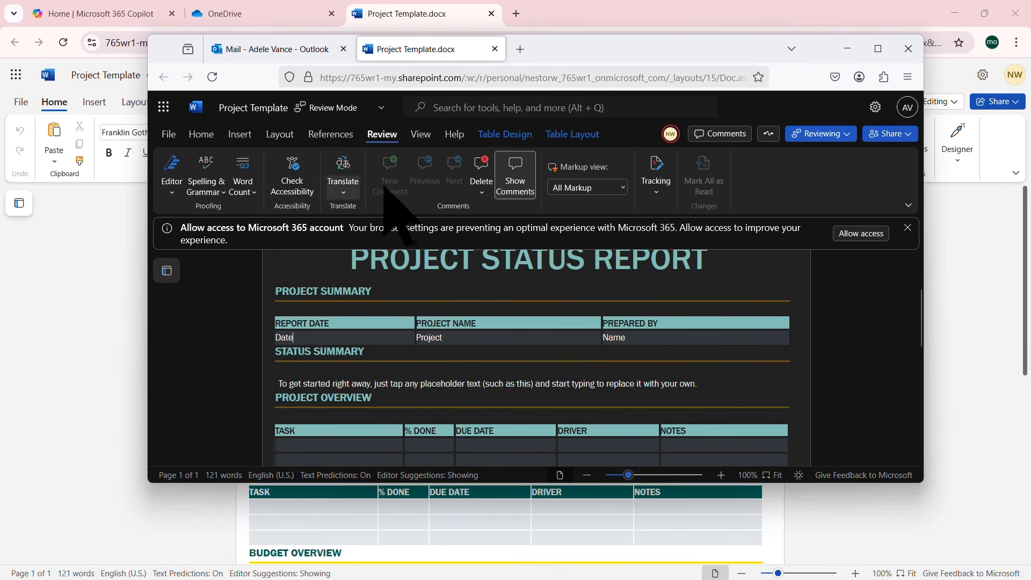
pyautogui.tripleClick(452, 330)
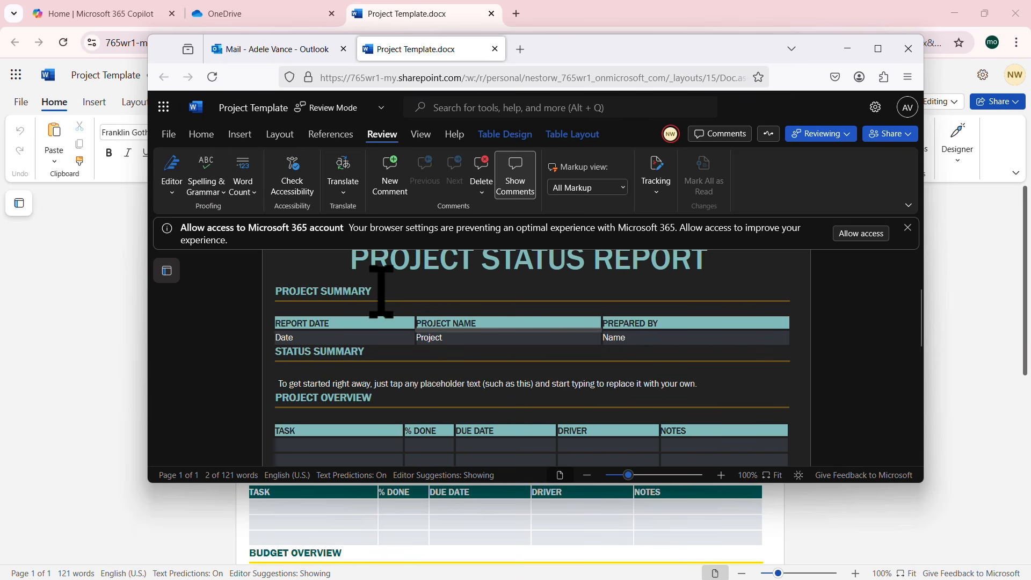
pyautogui.click(446, 383)
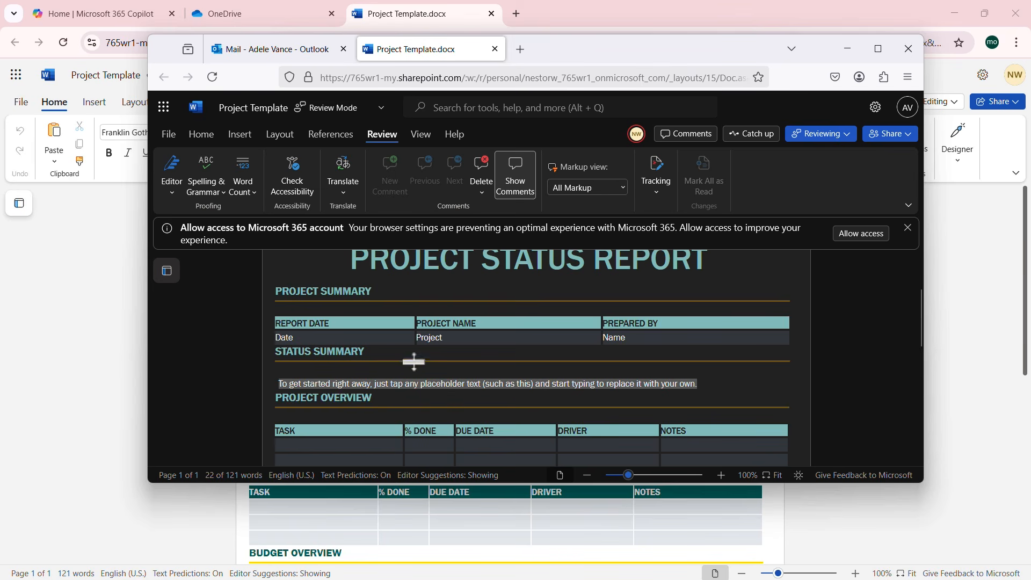
pyautogui.click(378, 351)
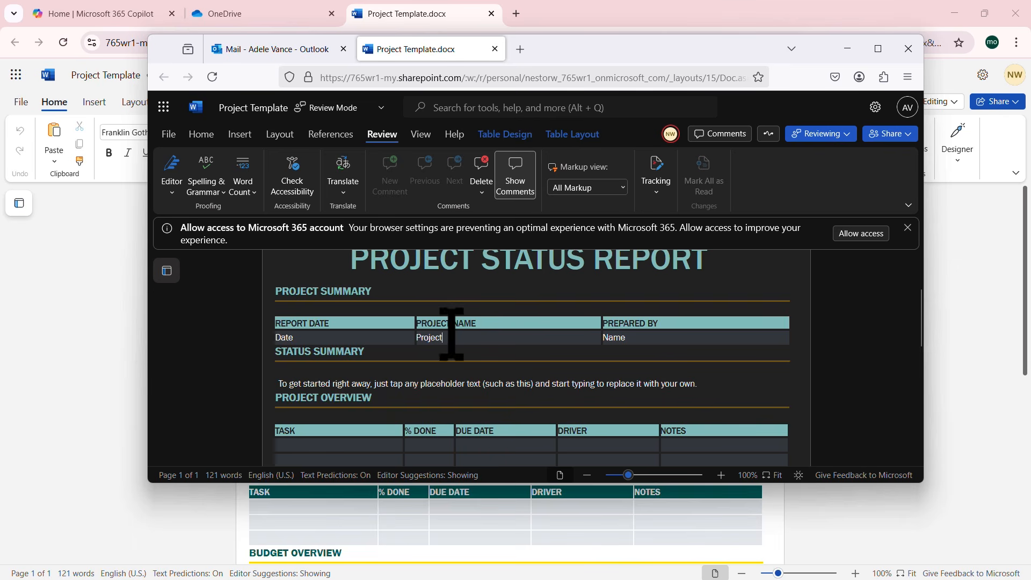
pyautogui.click(338, 338)
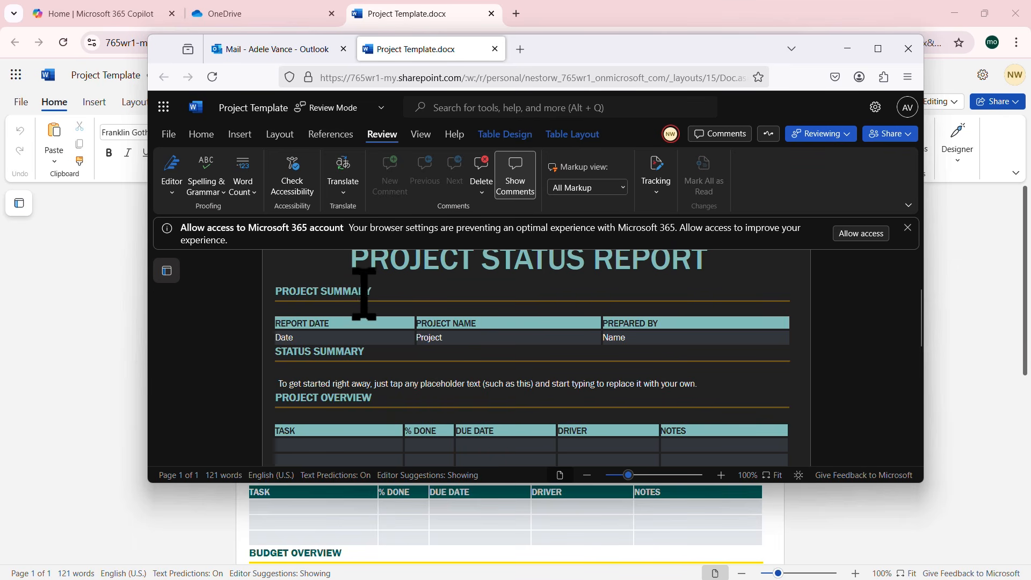
# Step: Enter Task 1 in the first Task cell of Project Overview and post the comment "Please provide an update." on it
pyautogui.scroll(-3, 439, 320)
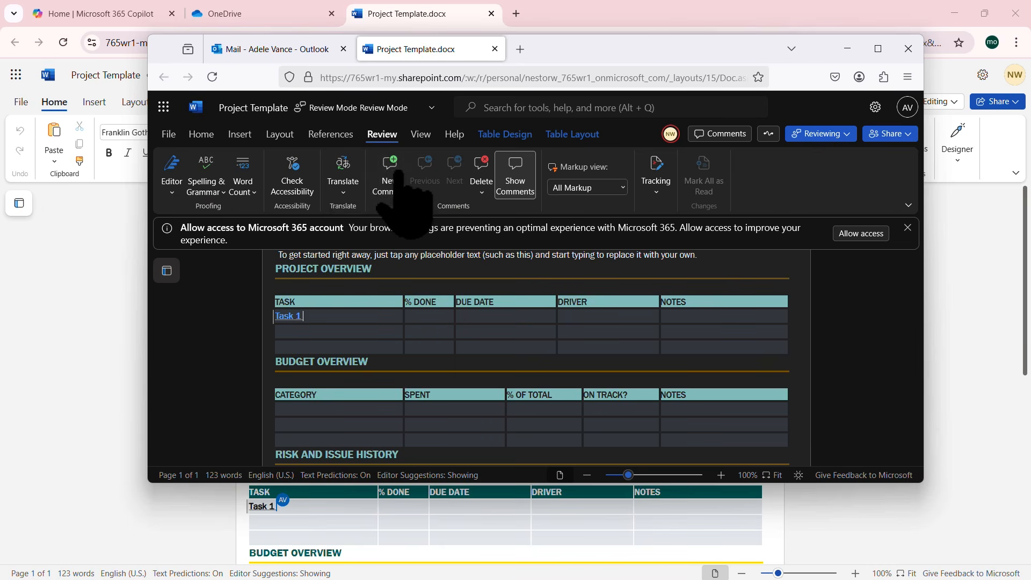
pyautogui.click(390, 171)
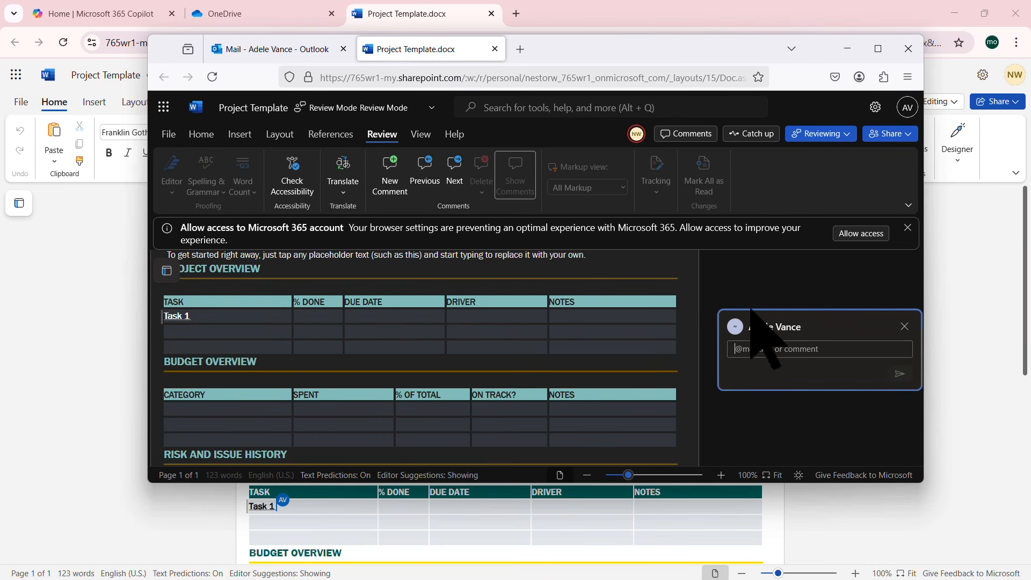
pyautogui.write('Please provide an update.')
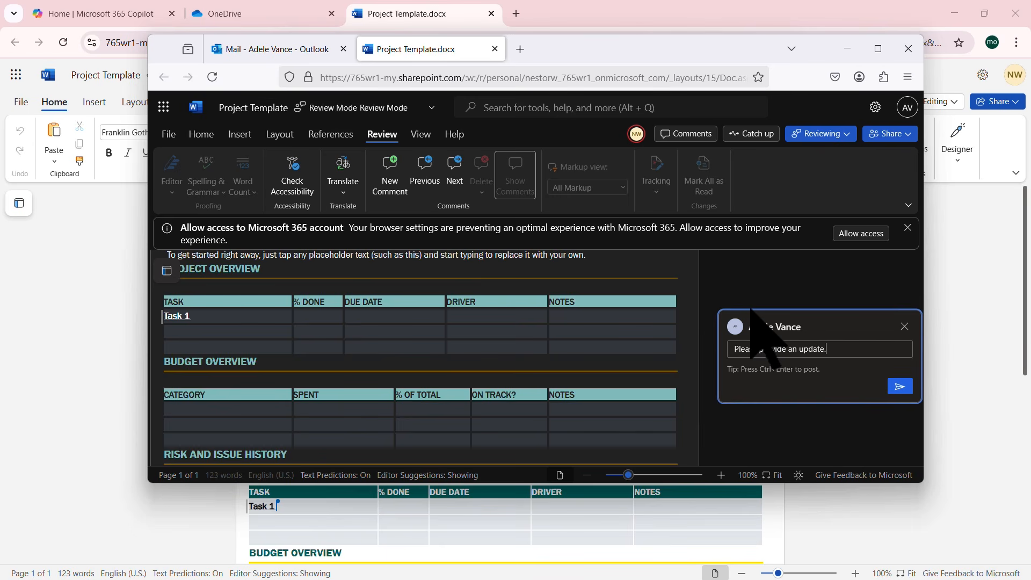
pyautogui.click(901, 387)
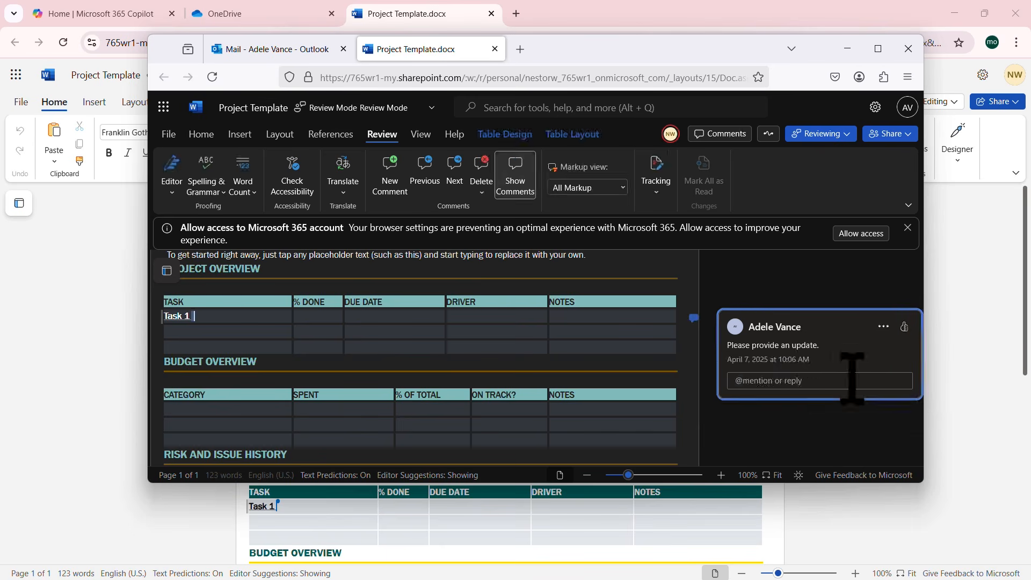
# Step: Switch to the owner's copy of the project document and reply "Will do." to the comment on Task 1
pyautogui.click(949, 289)
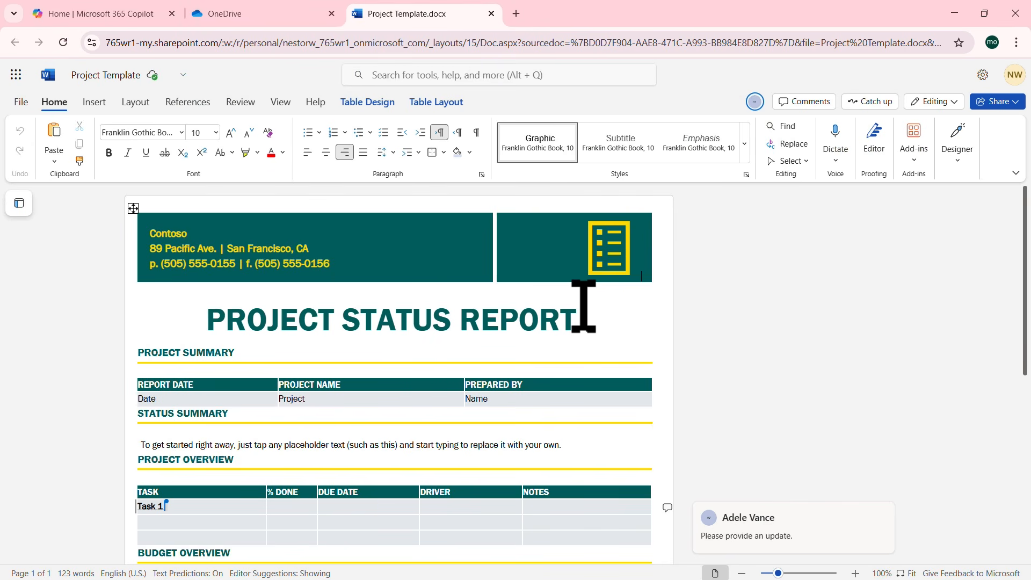
pyautogui.scroll(-1, 584, 306)
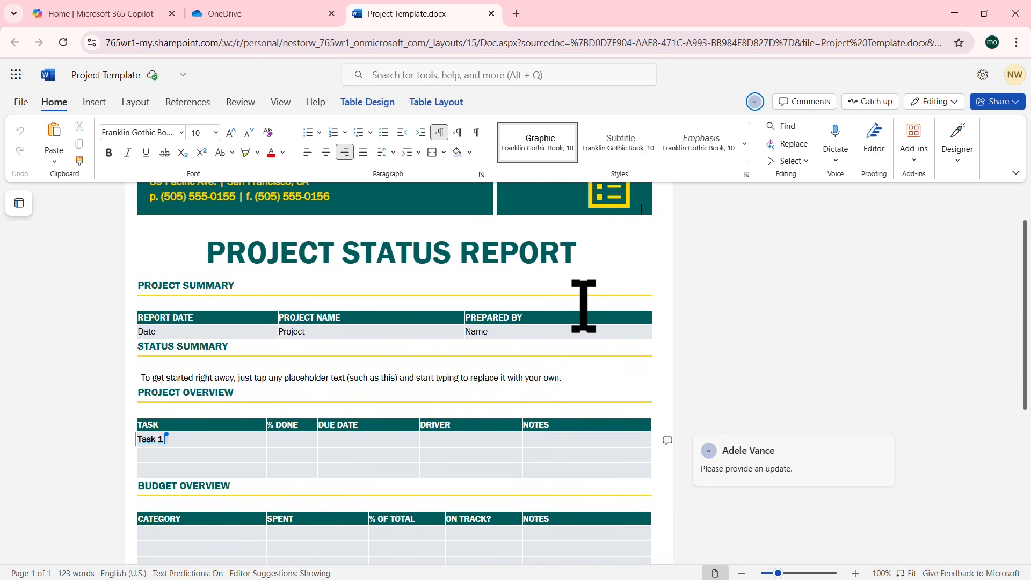
pyautogui.scroll(-1, 584, 306)
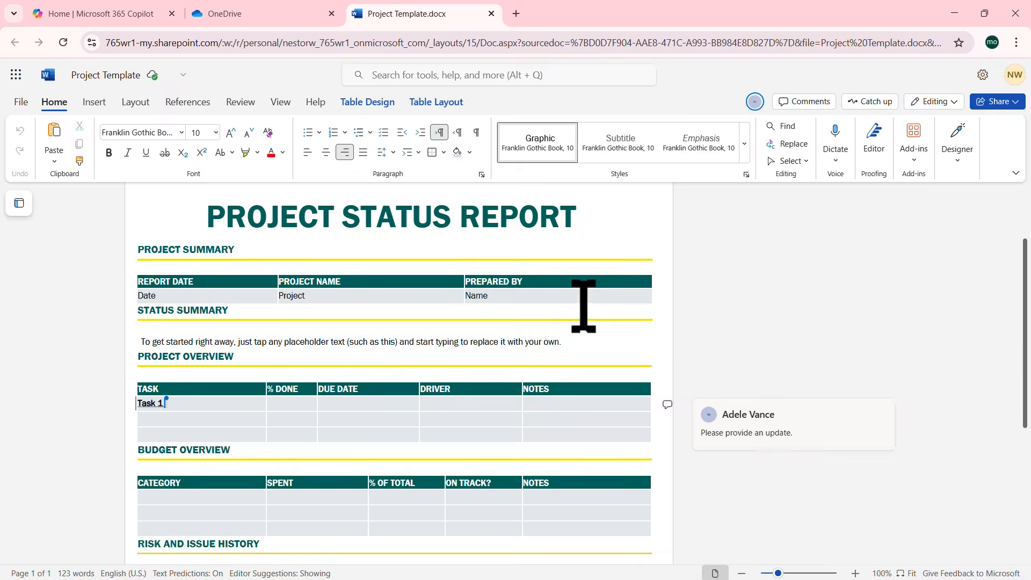
pyautogui.click(755, 101)
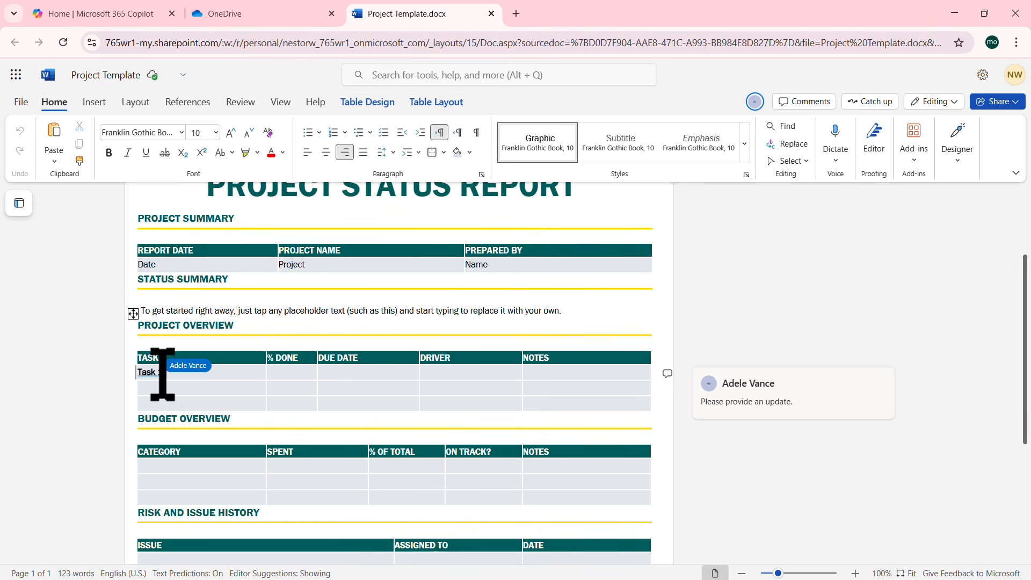
pyautogui.scroll(2, 750, 397)
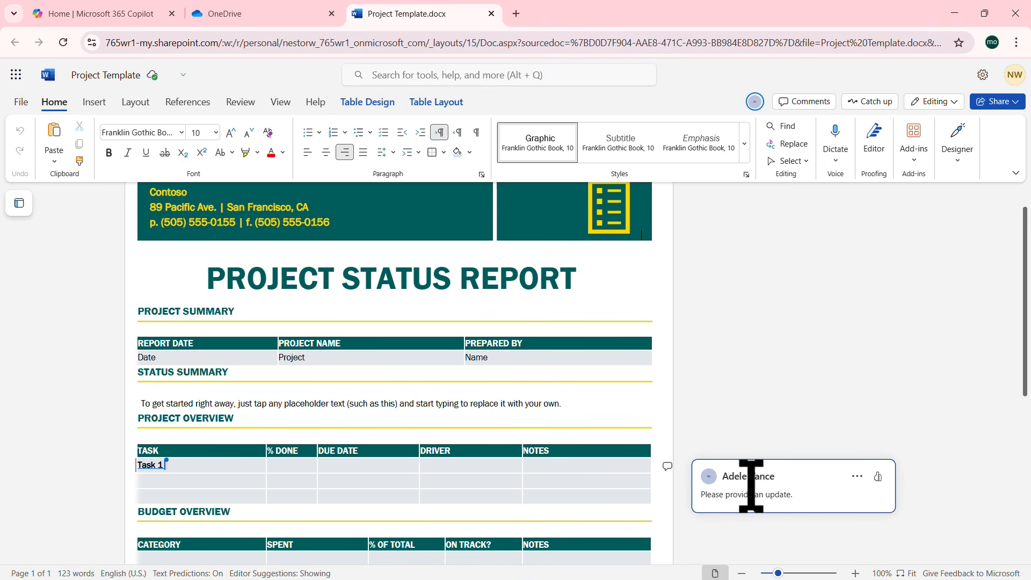
pyautogui.click(759, 505)
pyautogui.scroll(-3, 978, 370)
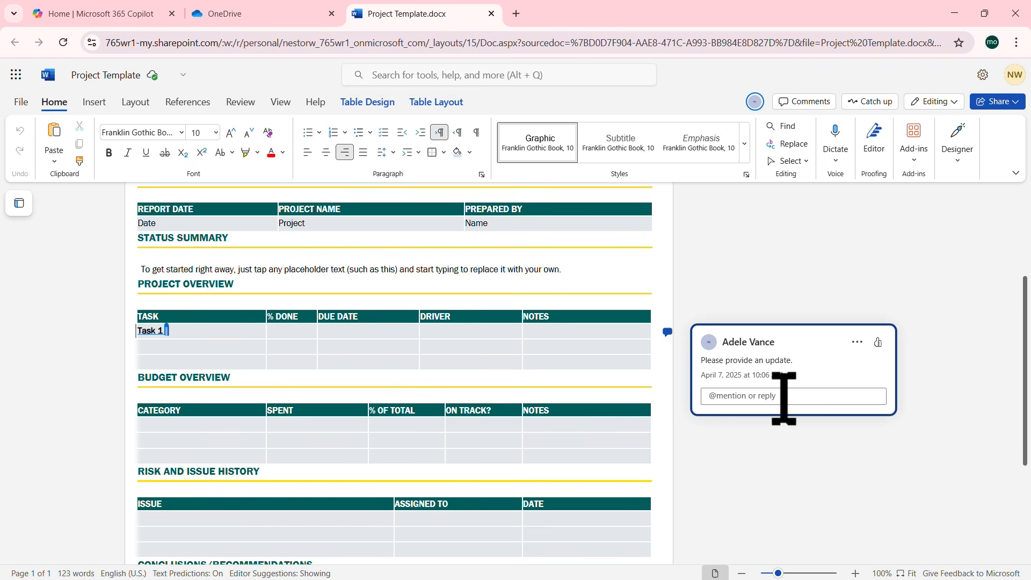
pyautogui.click(784, 397)
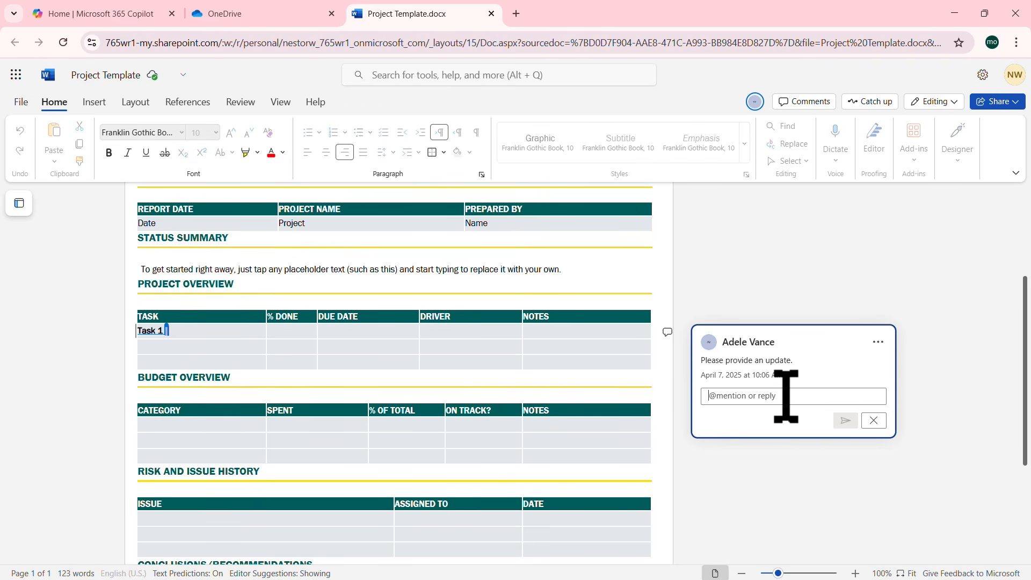
pyautogui.write('Will do.')
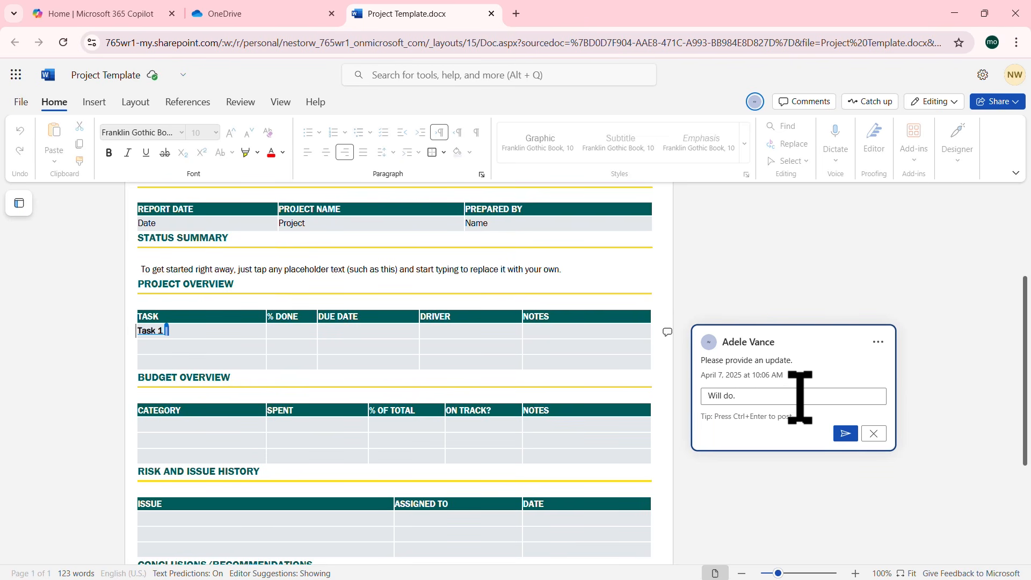
pyautogui.click(845, 433)
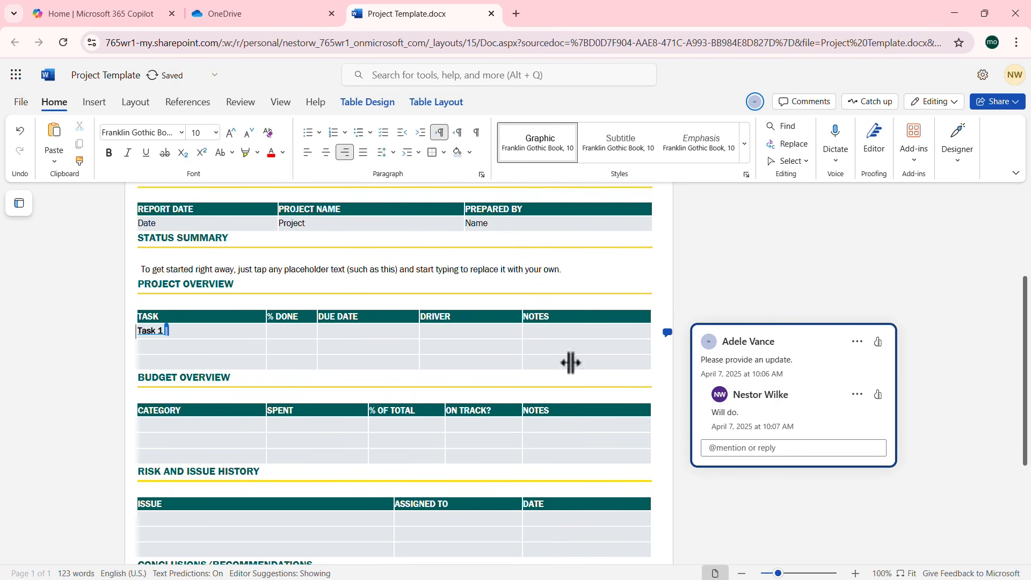
# Step: Try to accept the tracked Task 1 entry in the Project Overview table
pyautogui.click(166, 330)
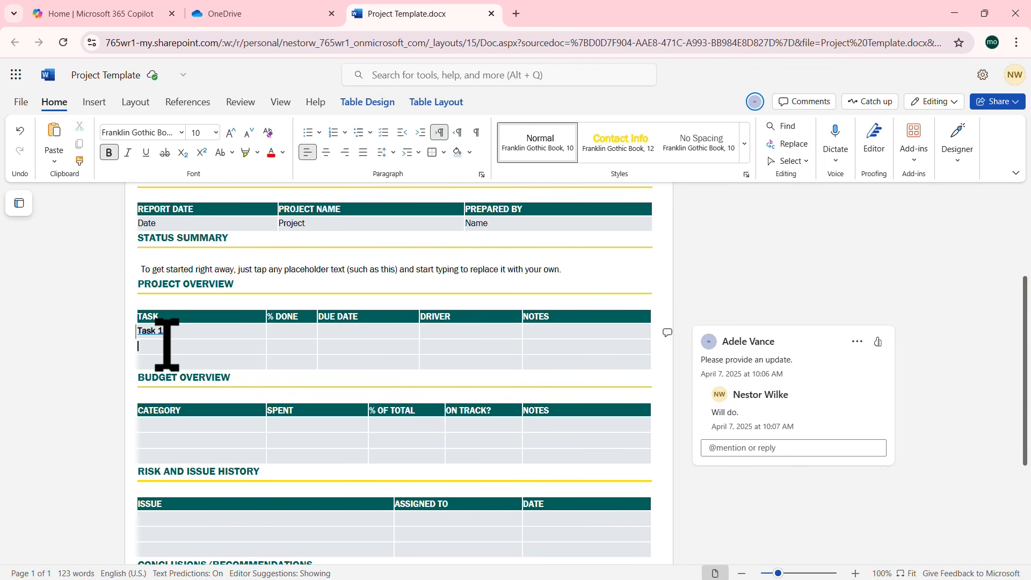
pyautogui.click(175, 333)
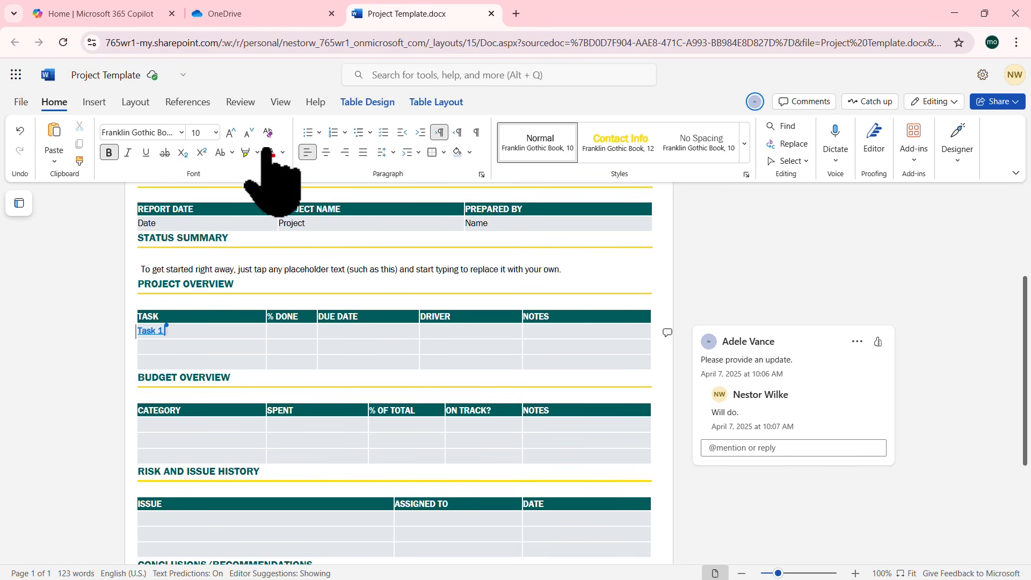
pyautogui.click(239, 103)
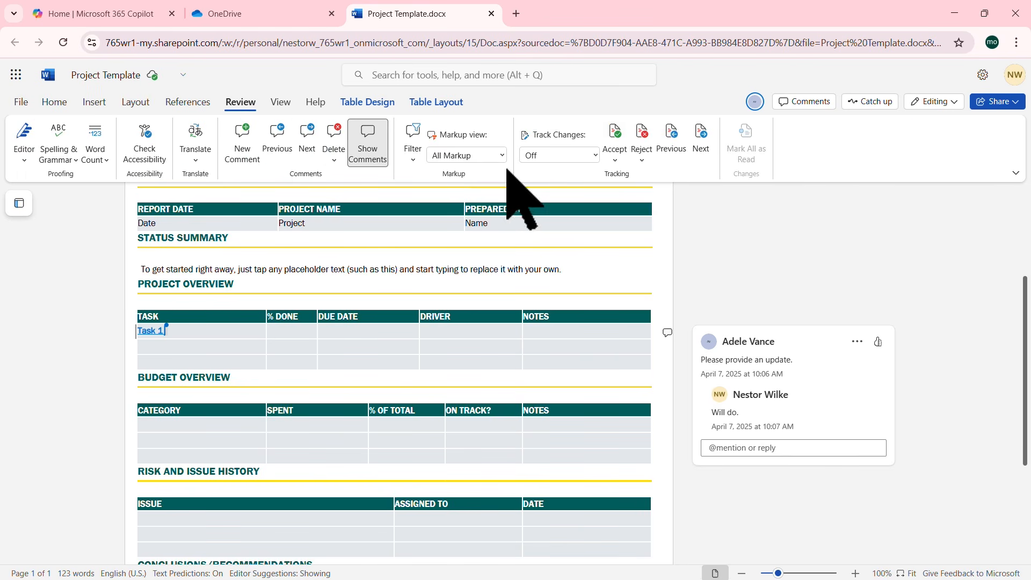
pyautogui.click(617, 137)
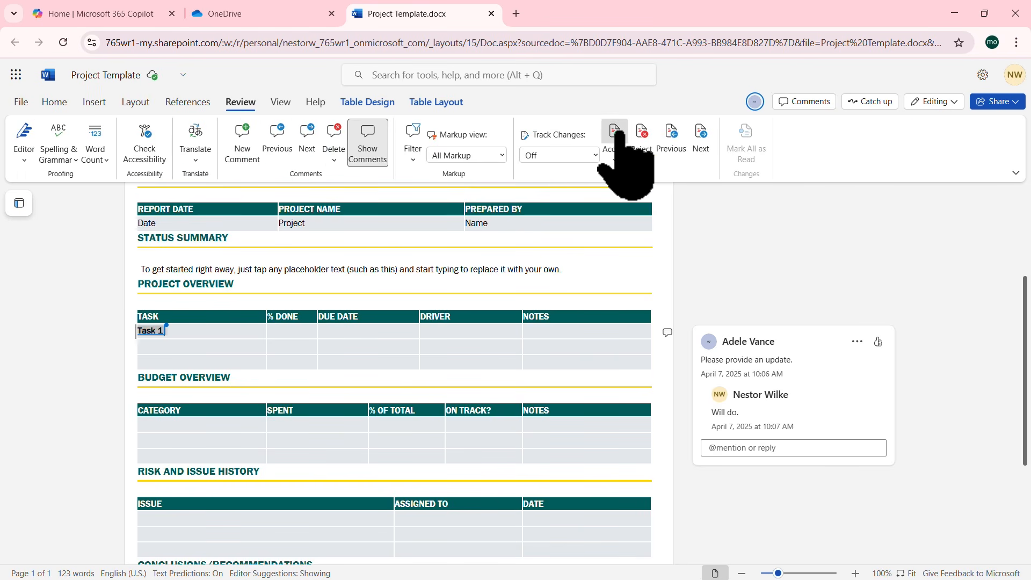
# Step: Enter Task 2 in the second Task cell of Project Overview and place the cursor in that row's Due Date cell
pyautogui.click(232, 344)
pyautogui.click(231, 345)
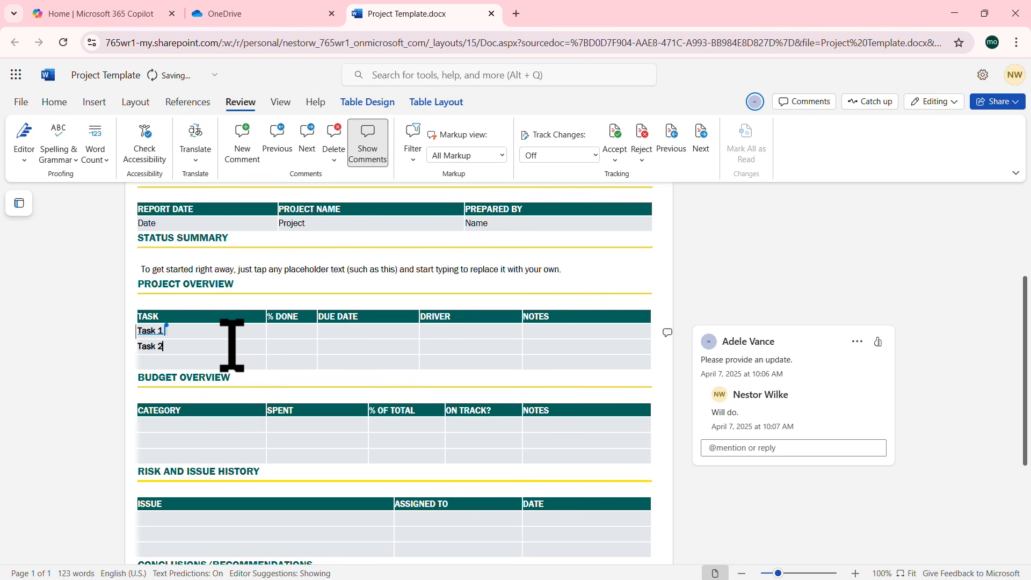
pyautogui.click(337, 346)
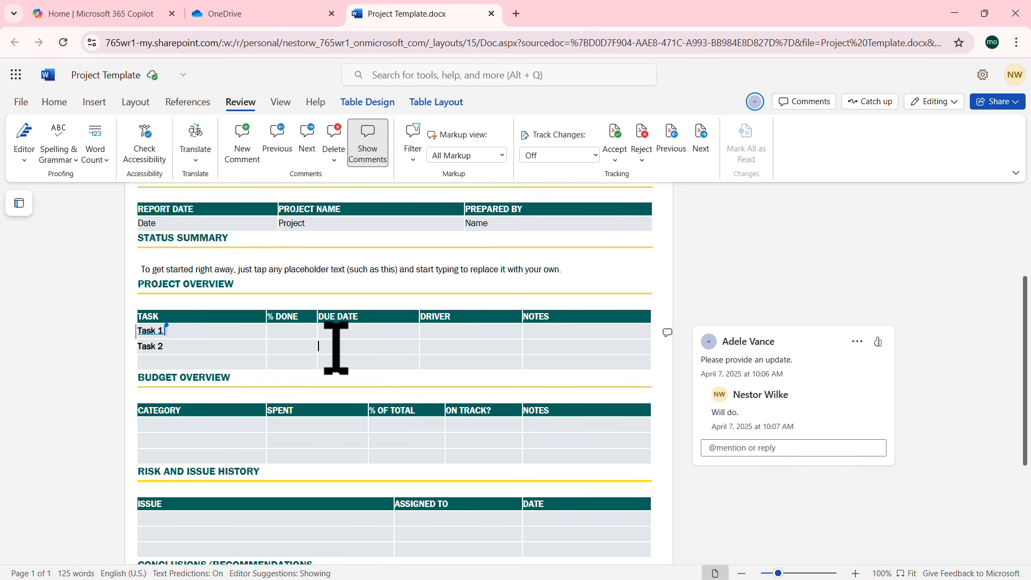
# Step: Change the recipient's direct access to the document to Can edit and apply it
pyautogui.click(755, 102)
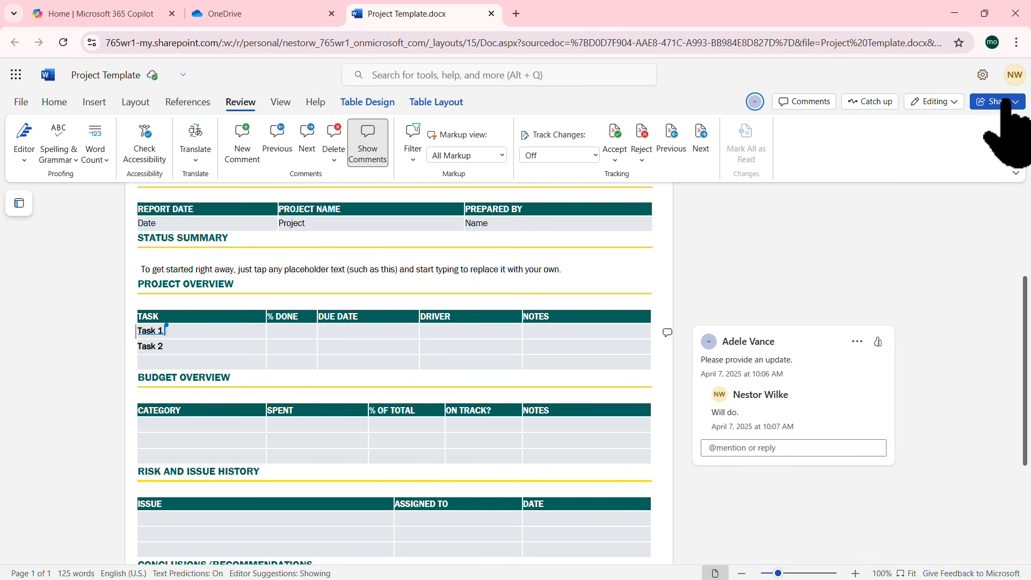
pyautogui.click(1013, 103)
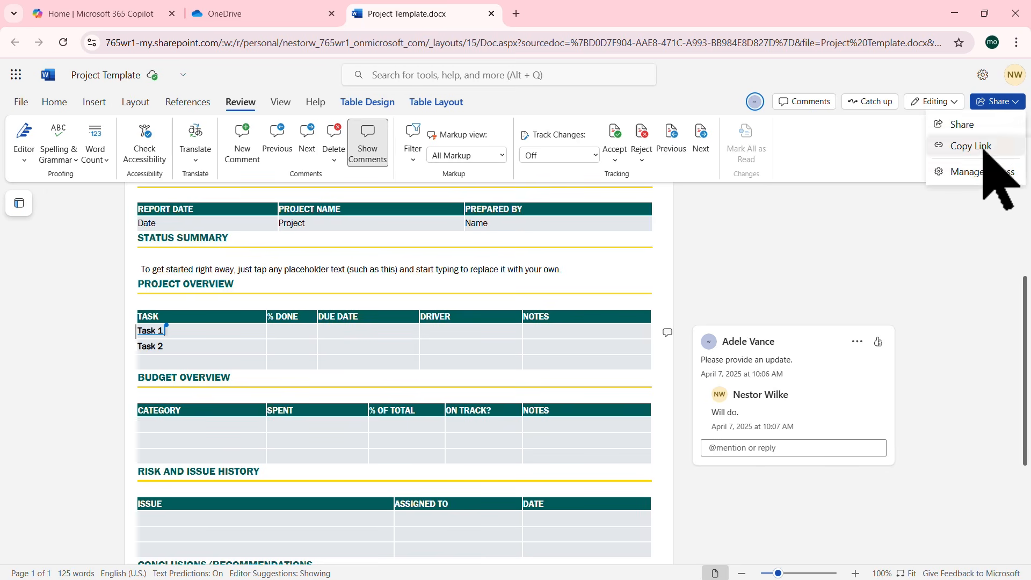
pyautogui.click(968, 170)
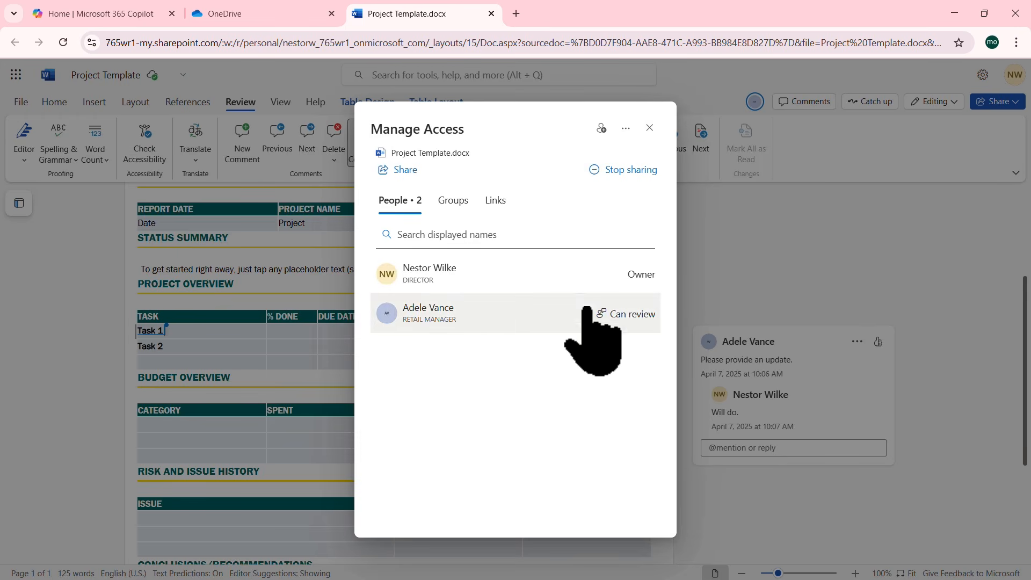
pyautogui.click(484, 317)
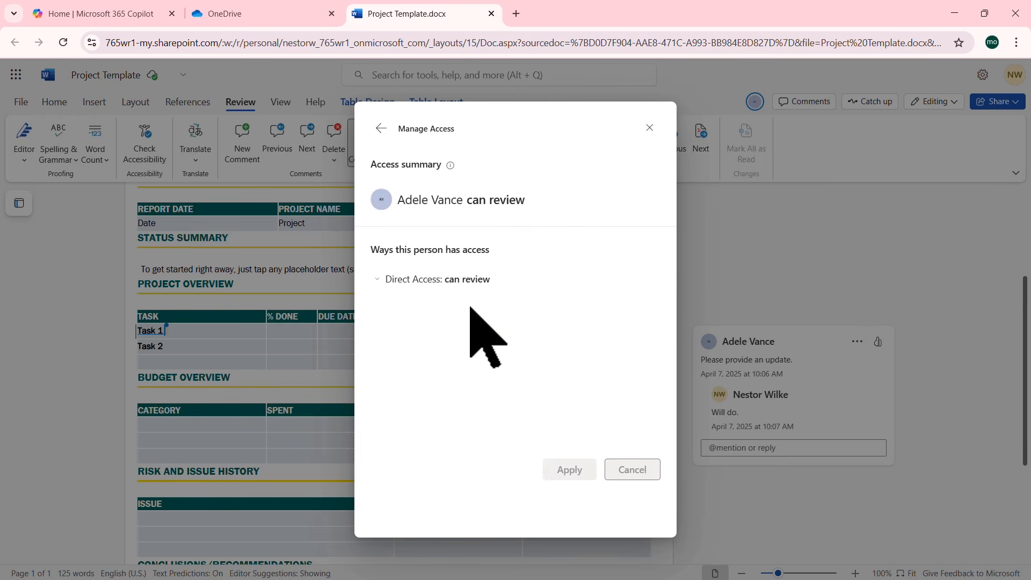
pyautogui.click(379, 280)
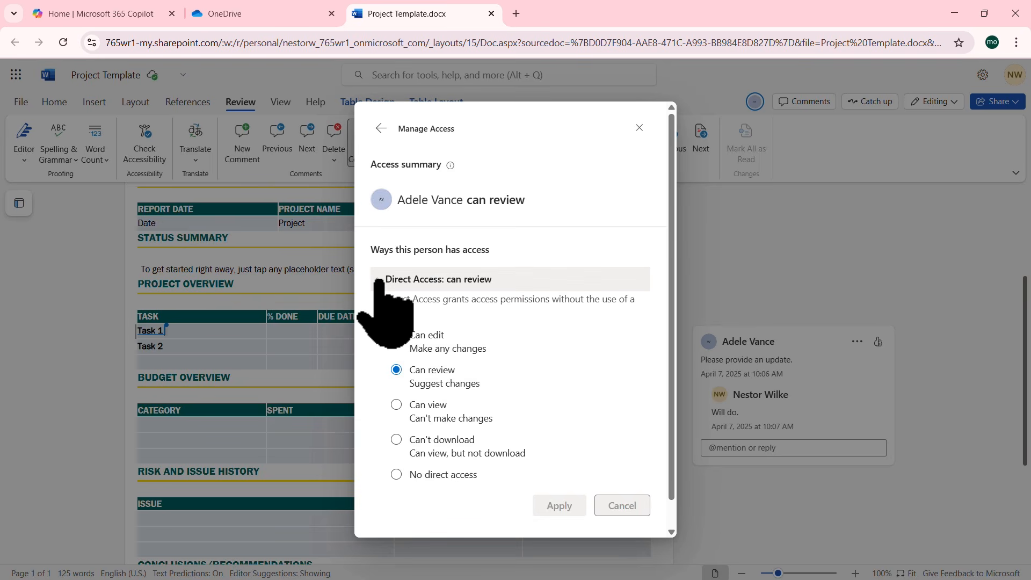
pyautogui.click(397, 334)
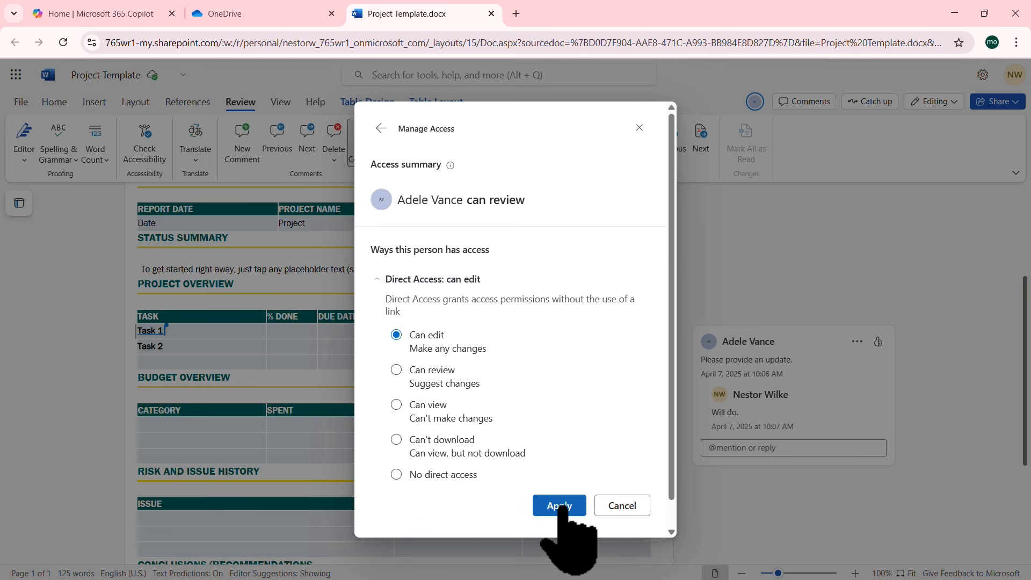
pyautogui.click(559, 506)
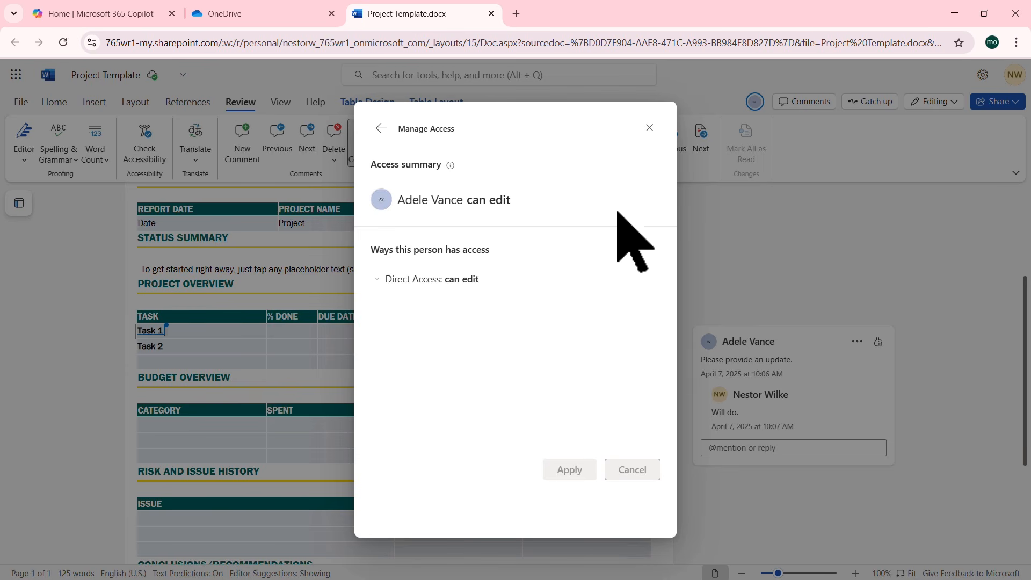
# Step: Close the access details, switch to the collaborator's browser window, and reload the Project Template document there
pyautogui.click(649, 128)
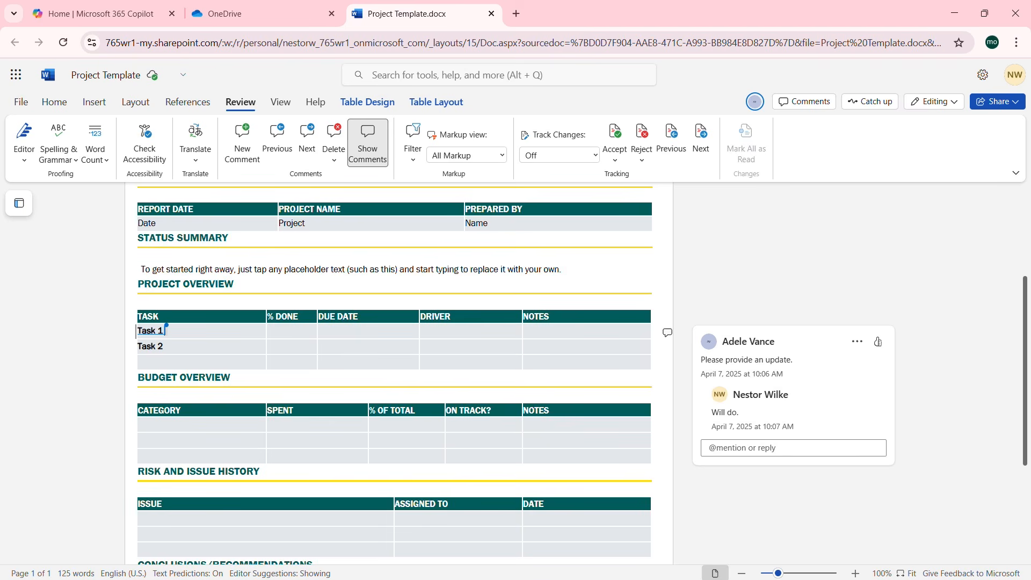
pyautogui.hotkey('alt', 'Tab')
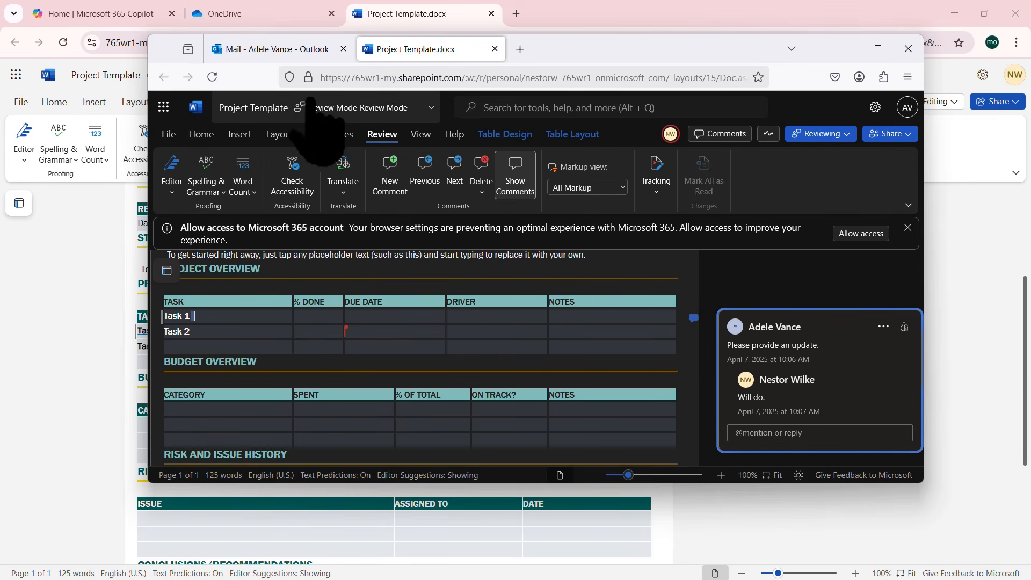
pyautogui.click(213, 76)
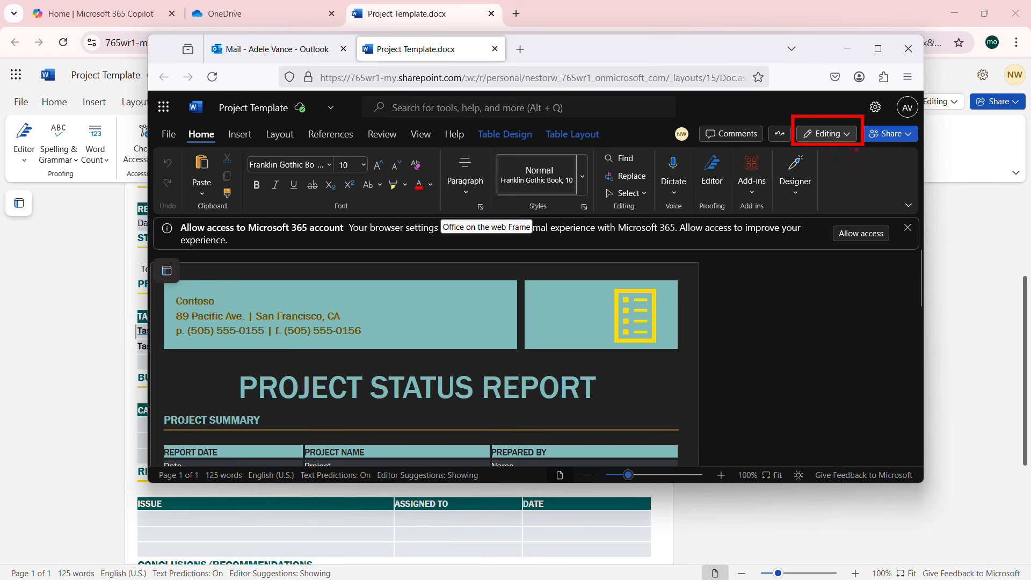
# Step: Add "Task 3" in bold to the empty row below Task 2 in the Project Overview table, and return to the owner's browser window
pyautogui.scroll(-2, 478, 355)
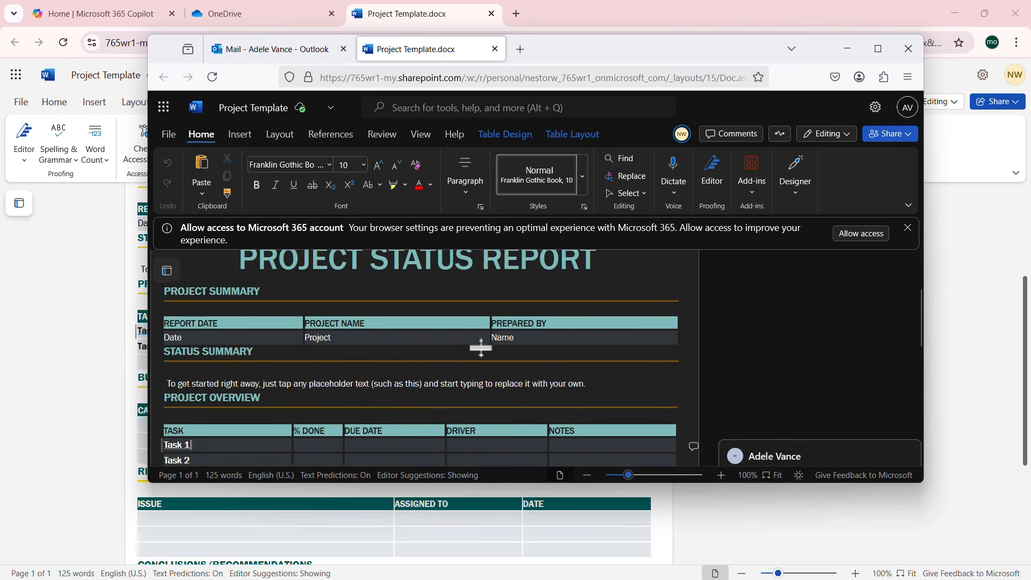
pyautogui.scroll(-1, 451, 344)
pyautogui.hotkey('ctrl', 'b')
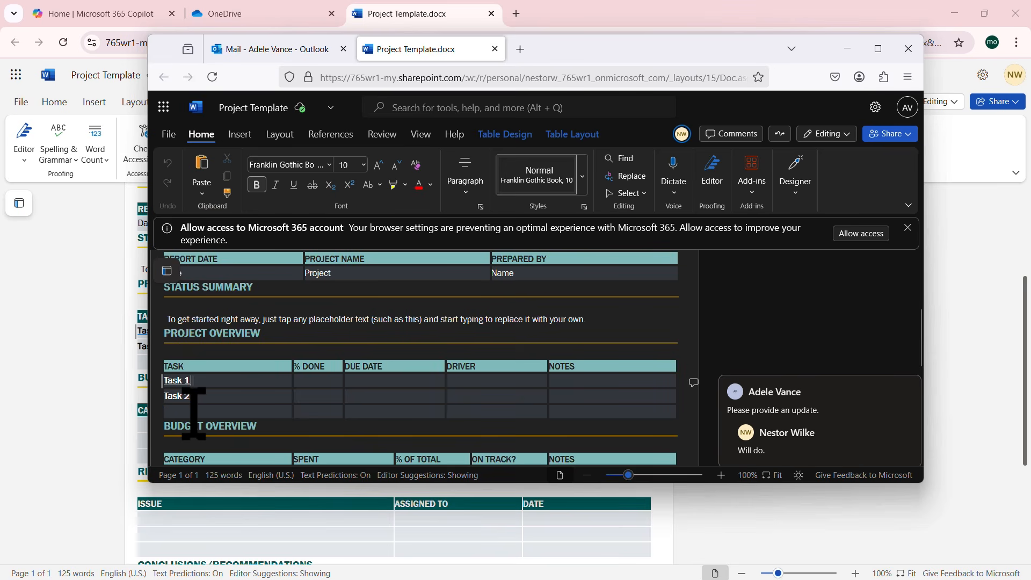
pyautogui.write('Task 3')
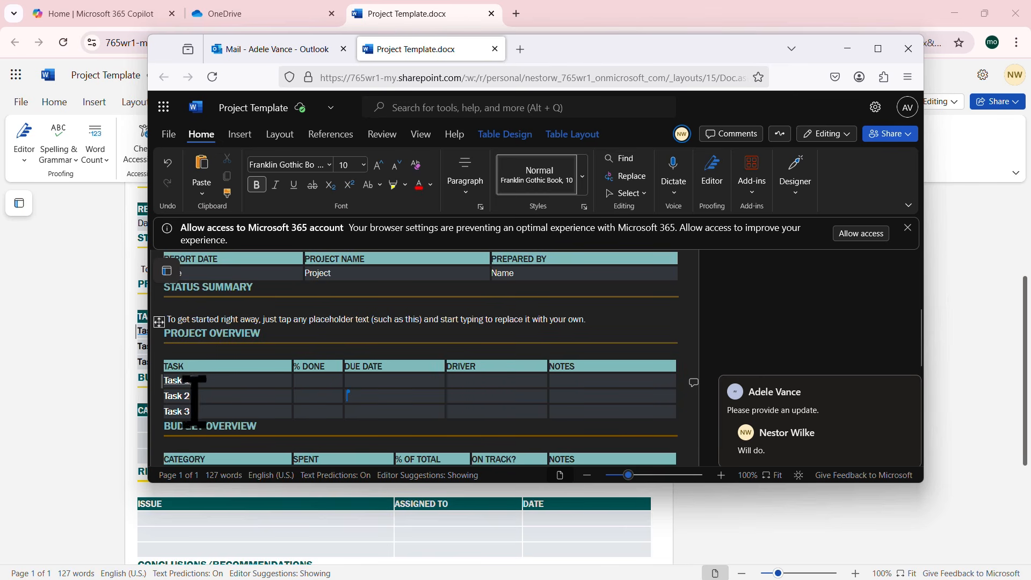
pyautogui.click(92, 370)
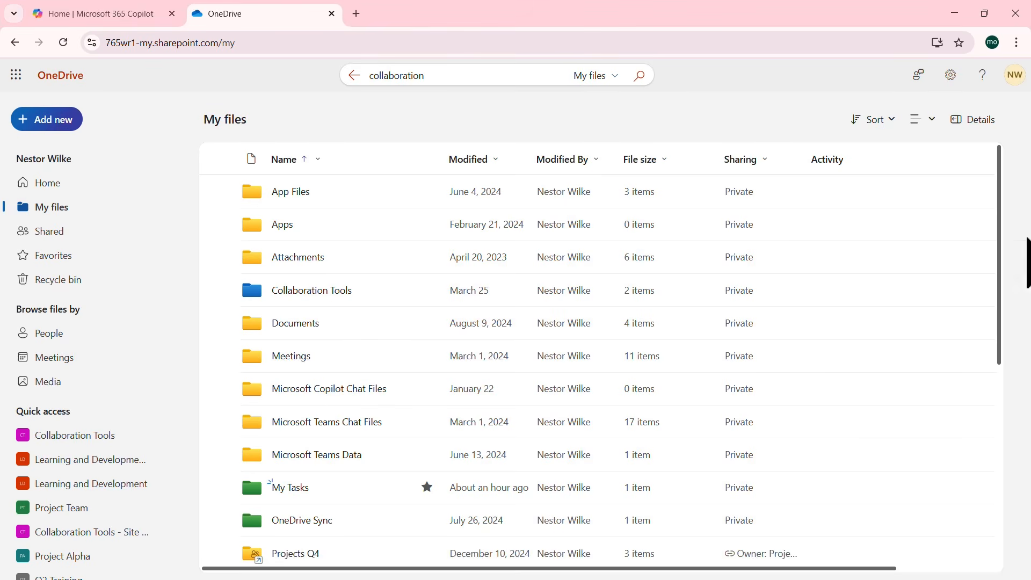
# Step: Clear the term "collaboration" from the OneDrive file search and close the suggestions
pyautogui.click(442, 78)
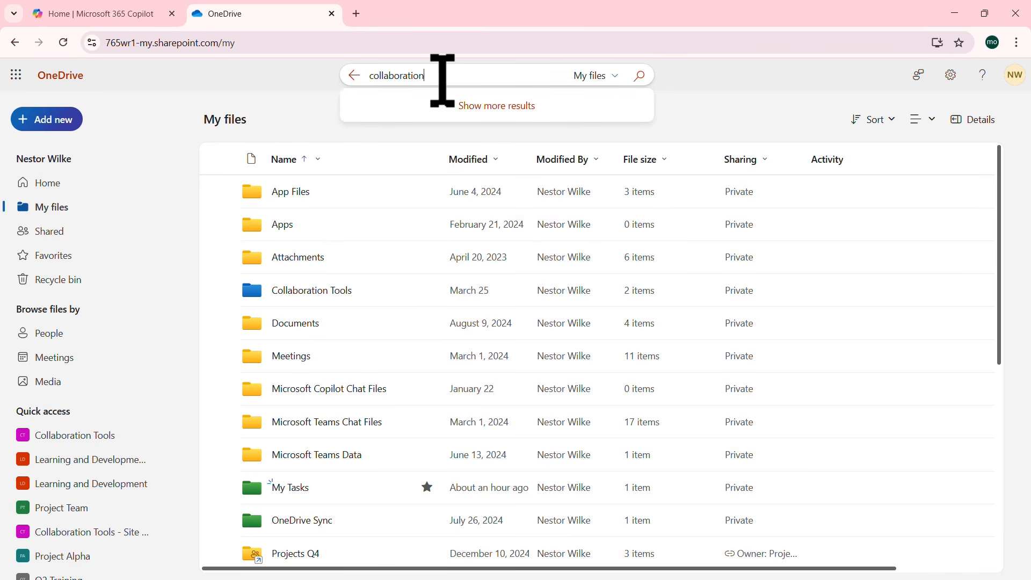
pyautogui.click(192, 173)
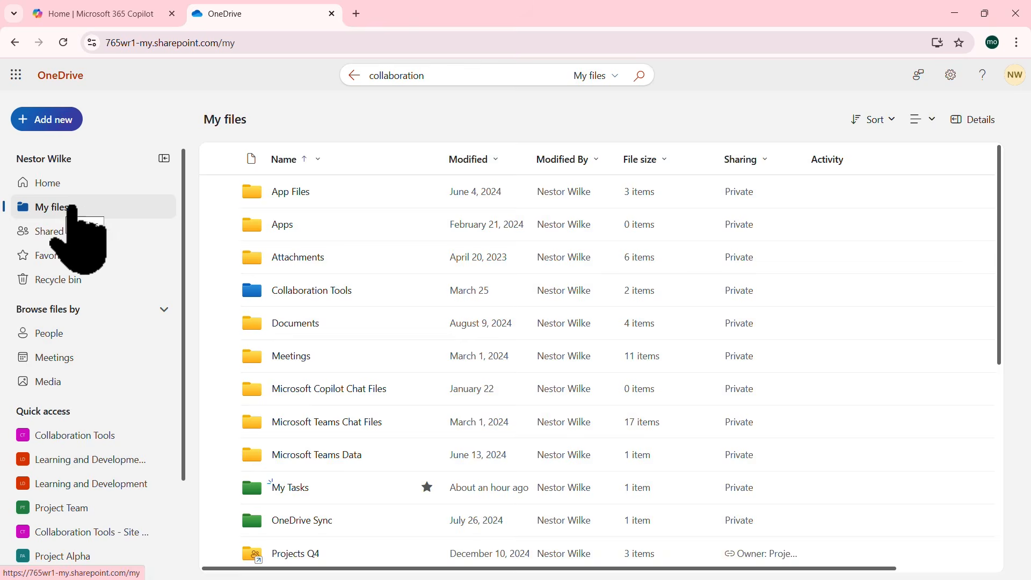
pyautogui.click(437, 71)
pyautogui.moveTo(437, 70); pyautogui.dragTo(361, 81)
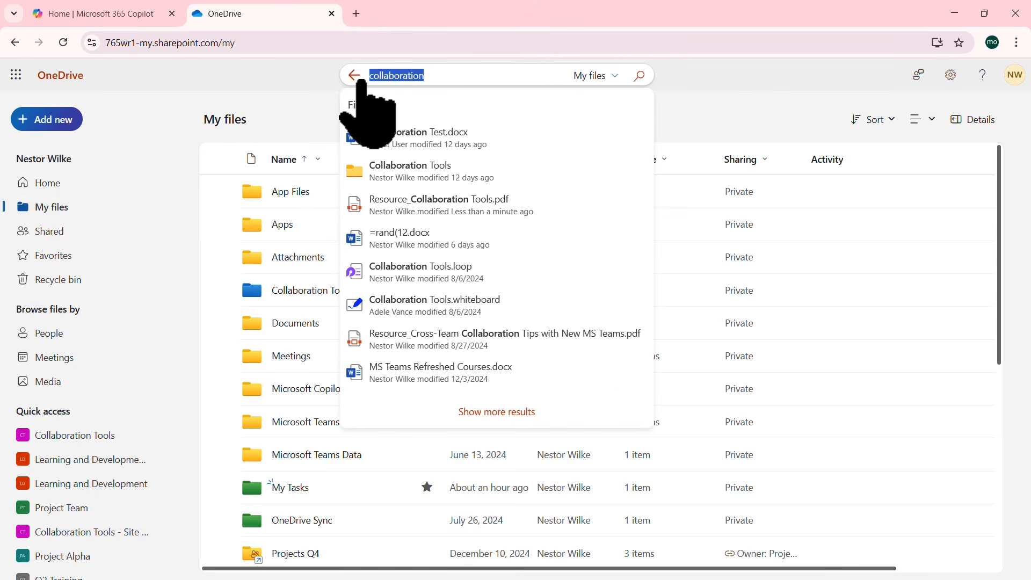
pyautogui.press('BackSpace')
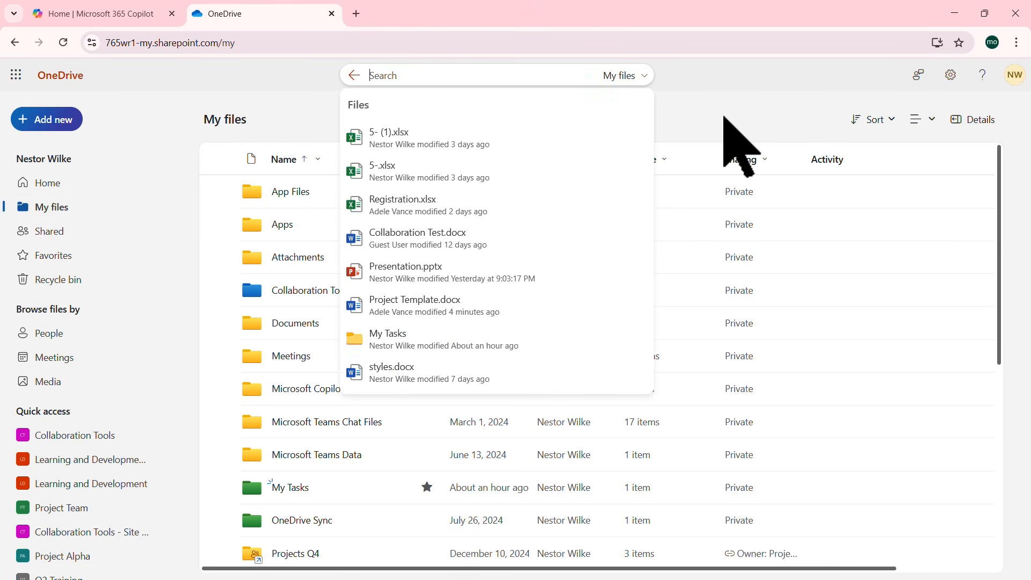
pyautogui.click(724, 116)
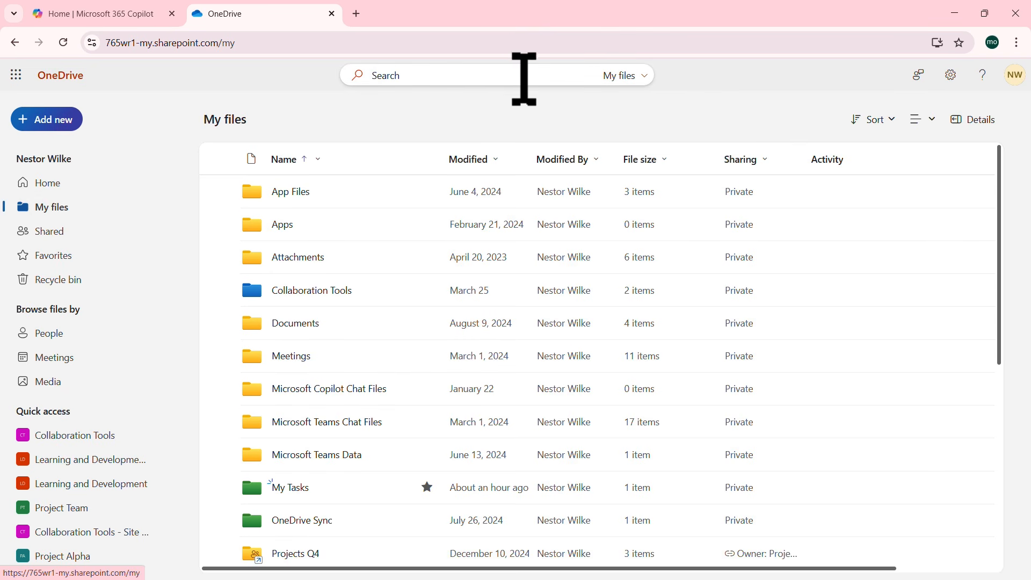
# Step: Review the search scope choices in My files and the default scope in Home, Shared, Favorites and Recycle bin, and return to Home
pyautogui.click(645, 76)
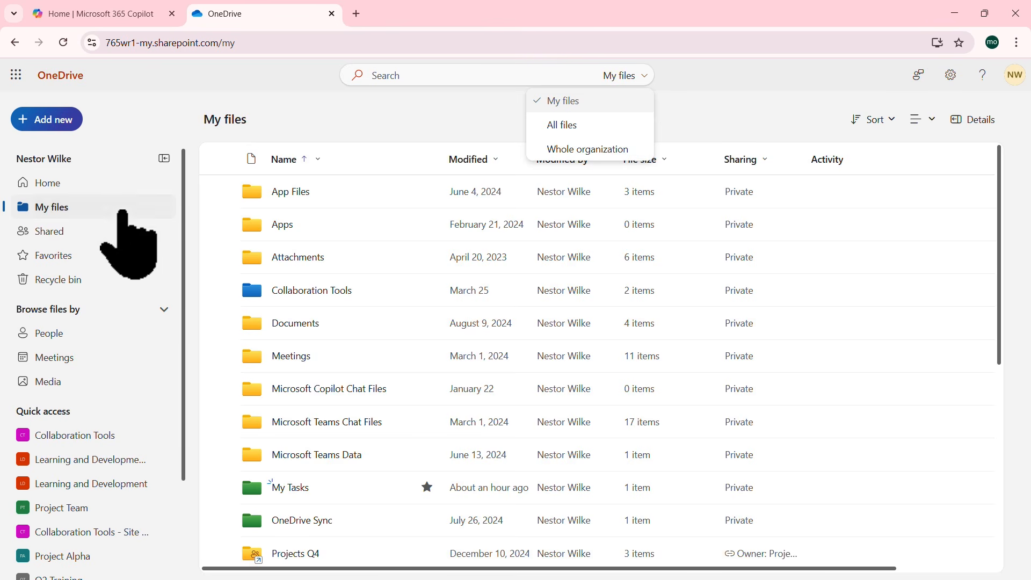
pyautogui.click(44, 183)
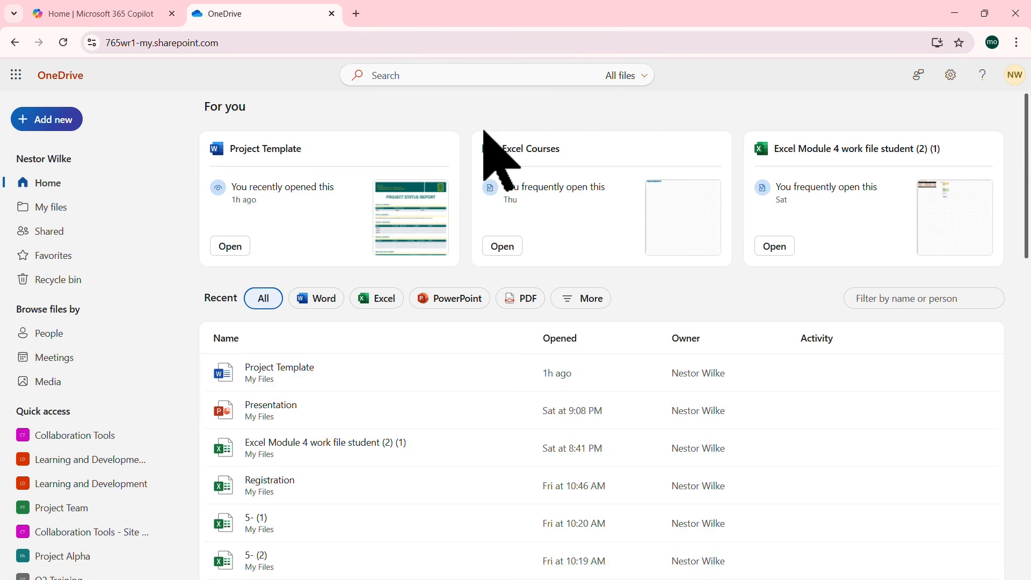
pyautogui.click(65, 230)
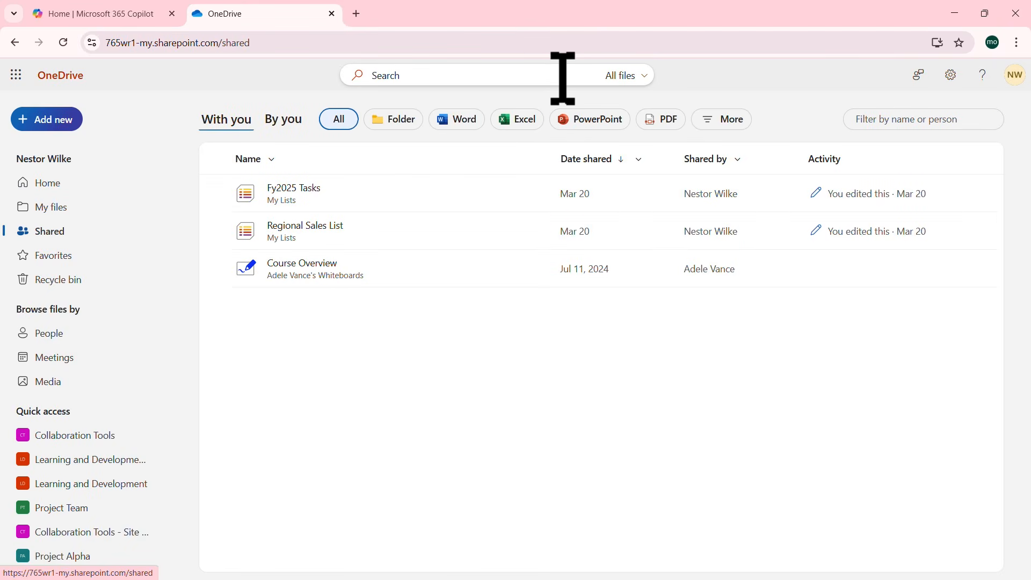
pyautogui.click(48, 257)
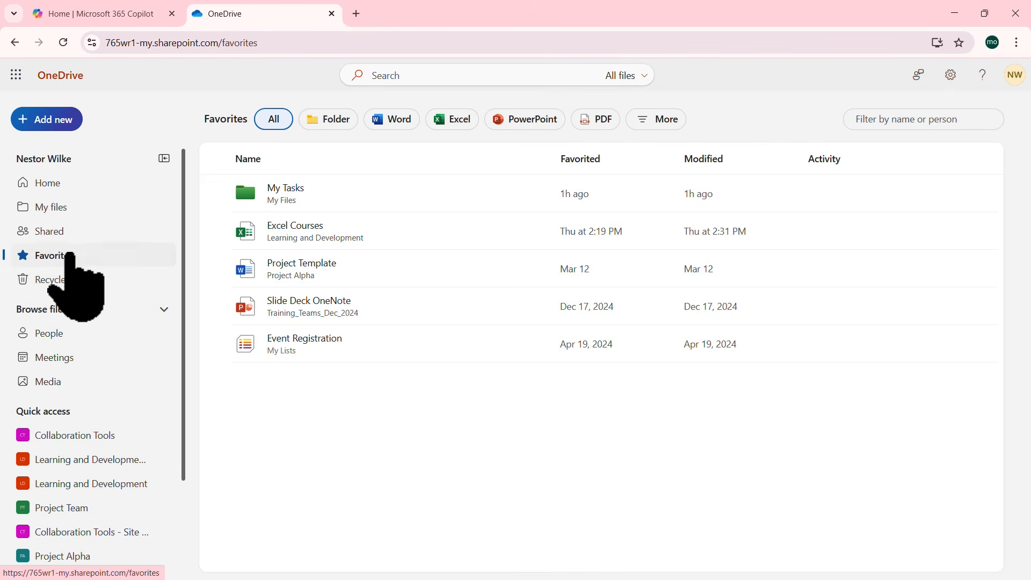
pyautogui.click(65, 281)
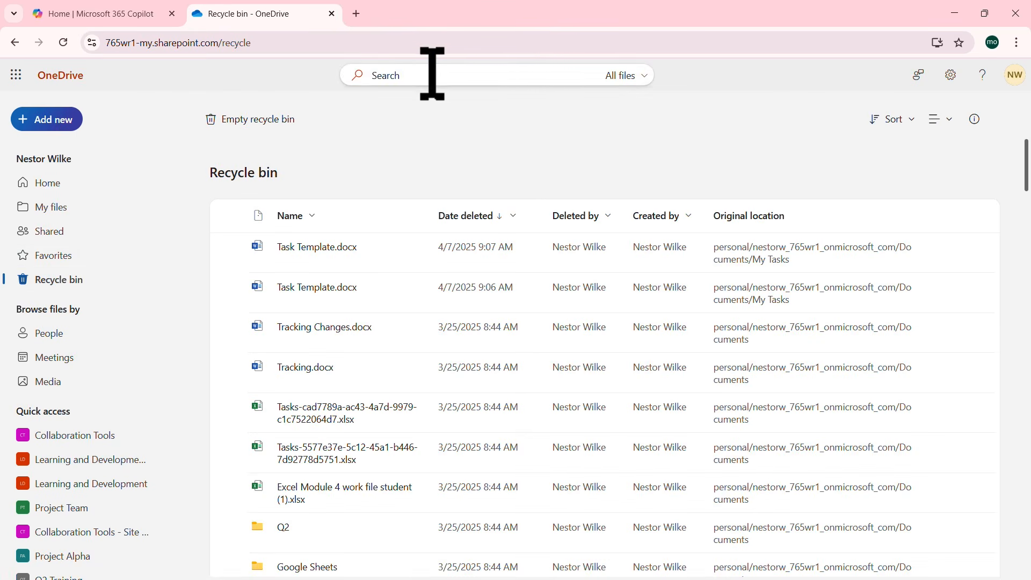
pyautogui.click(50, 190)
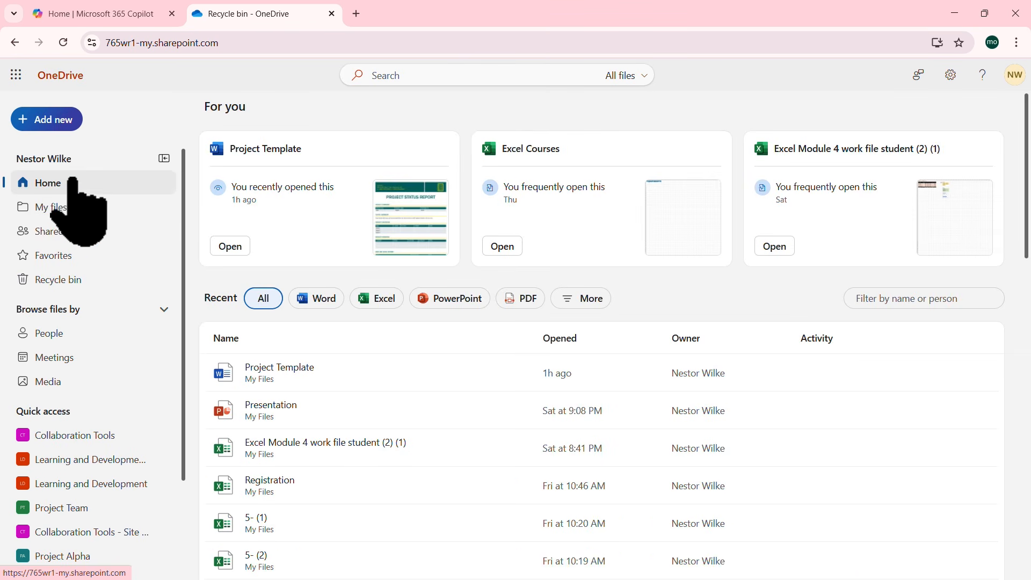
# Step: Search all files for "collaboration", display the full results, and look through the list
pyautogui.click(519, 76)
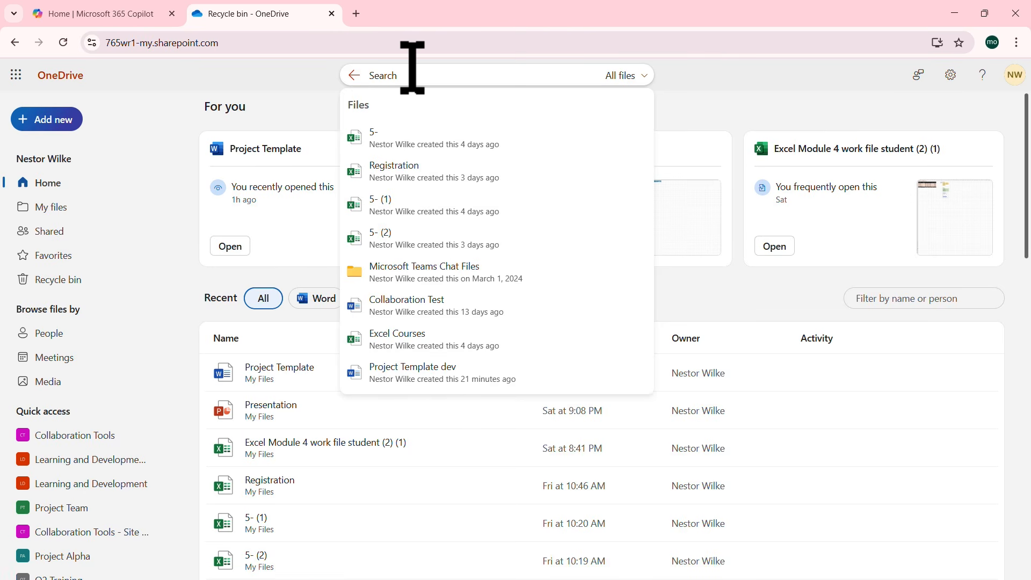
pyautogui.write('collabora')
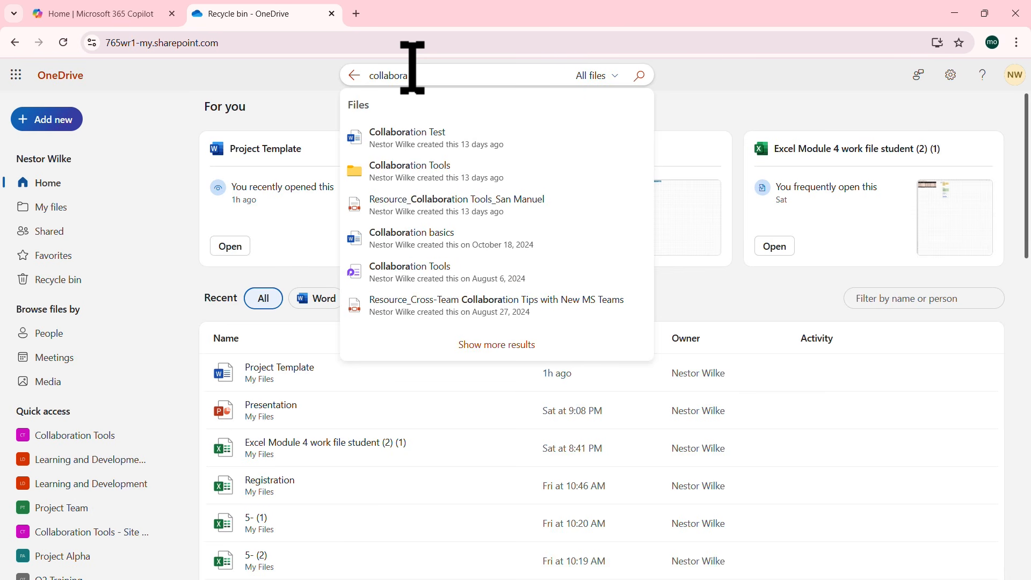
pyautogui.write('t')
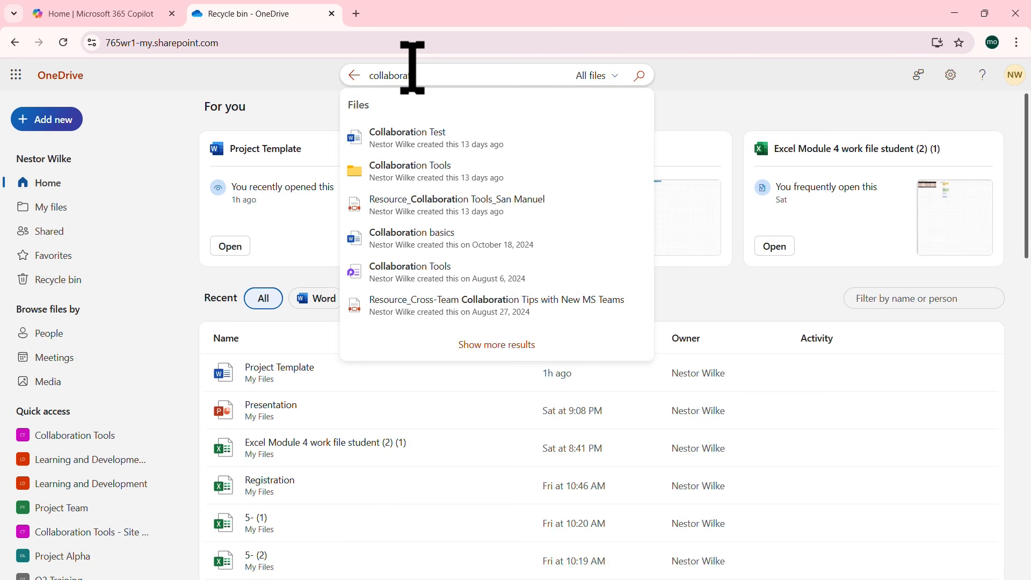
pyautogui.write('ion')
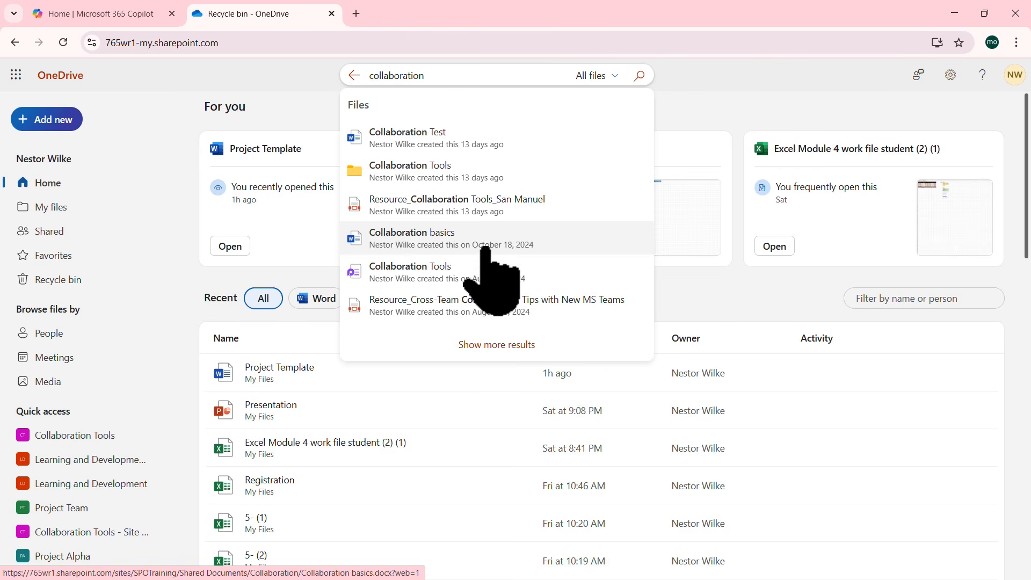
pyautogui.click(500, 345)
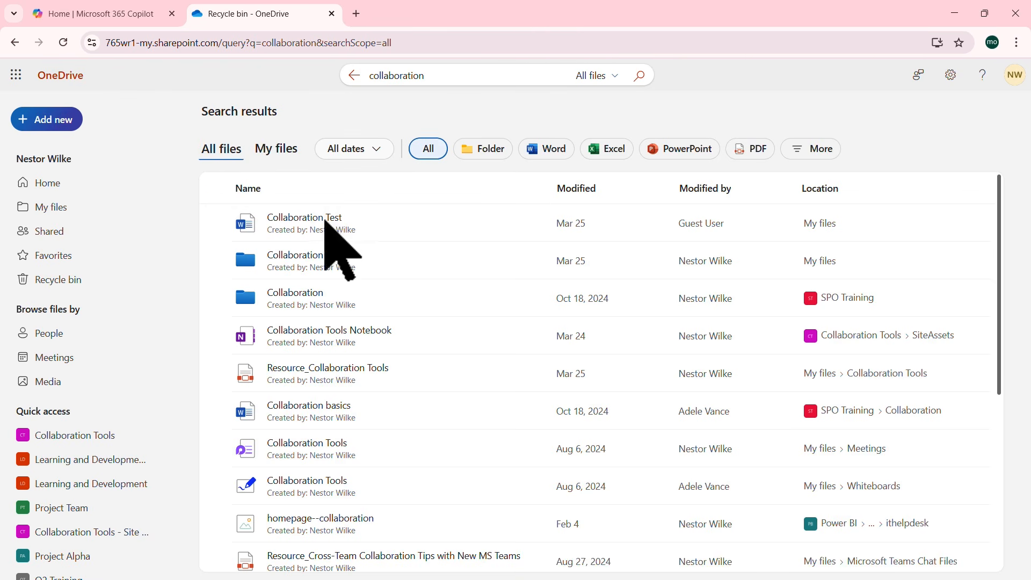
pyautogui.scroll(-4, 357, 253)
pyautogui.scroll(-1, 357, 241)
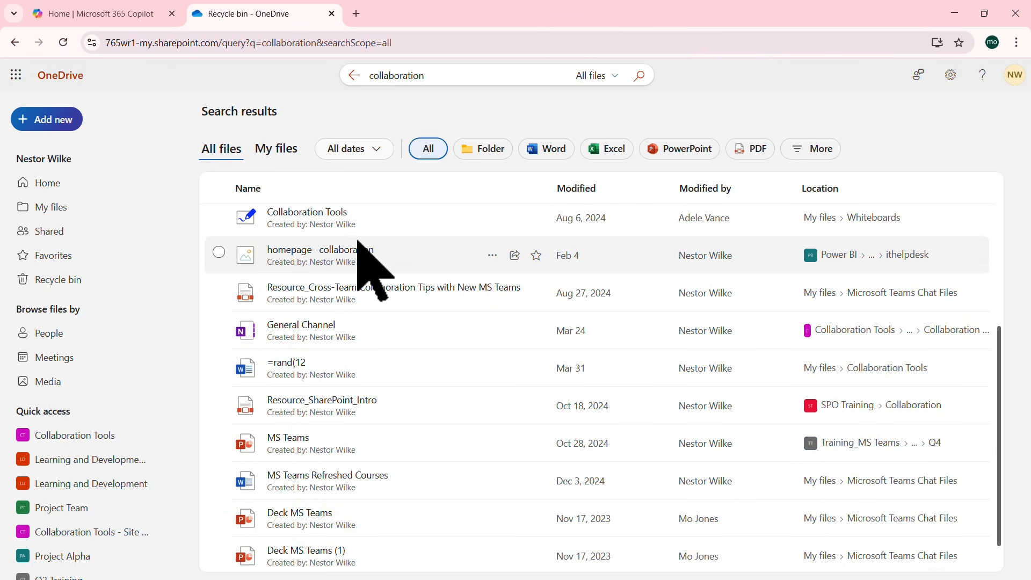
pyautogui.scroll(5, 358, 241)
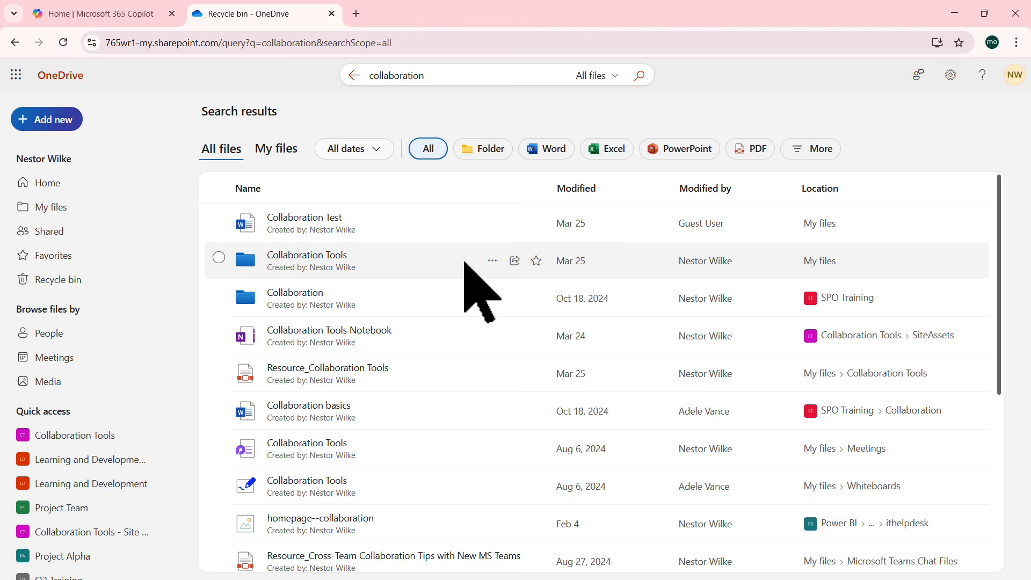
# Step: Filter the search results to My files, Word documents and the last 3 months, and view the additional file-type filters
pyautogui.click(276, 150)
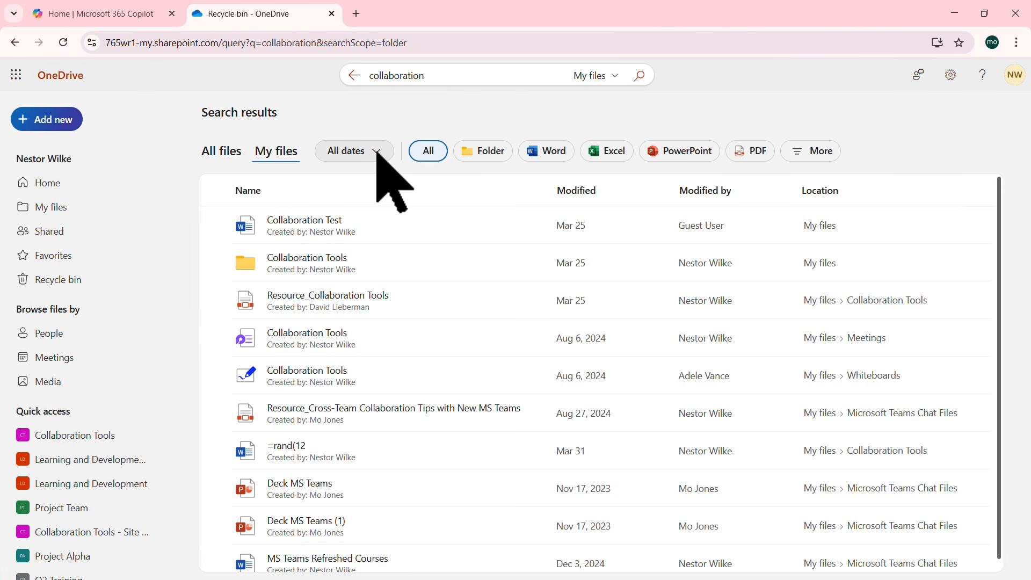
pyautogui.click(550, 154)
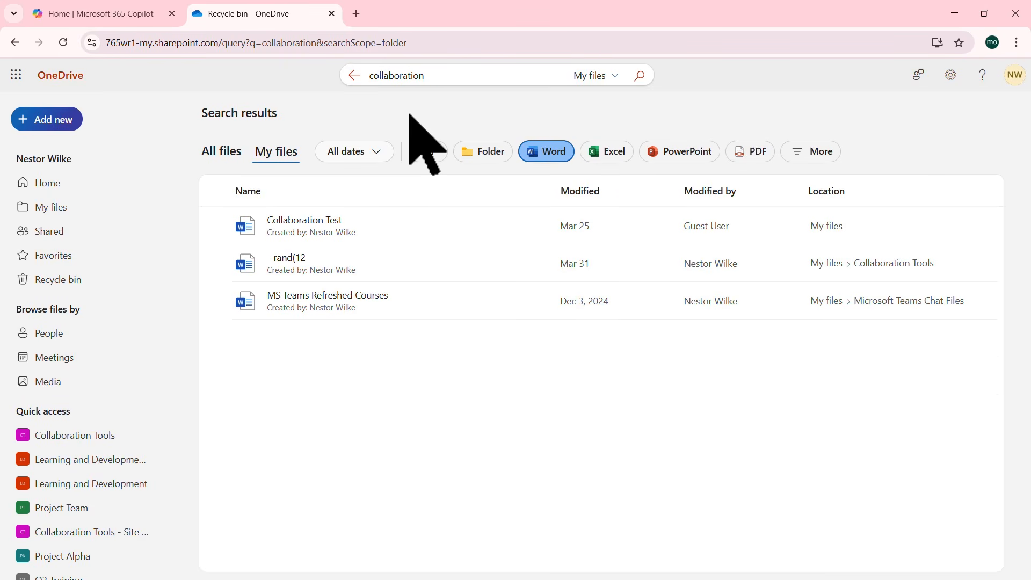
pyautogui.click(376, 153)
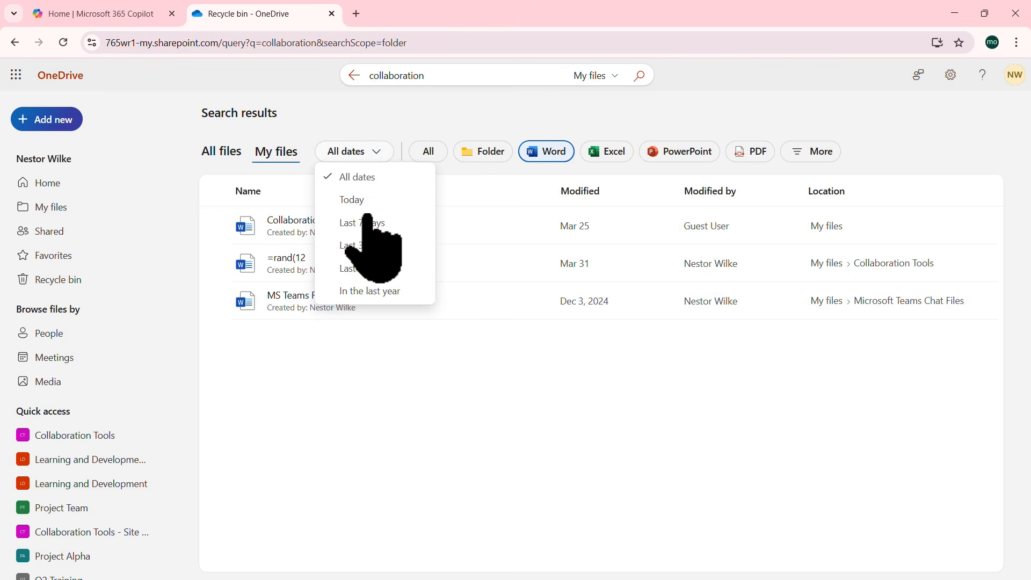
pyautogui.click(370, 268)
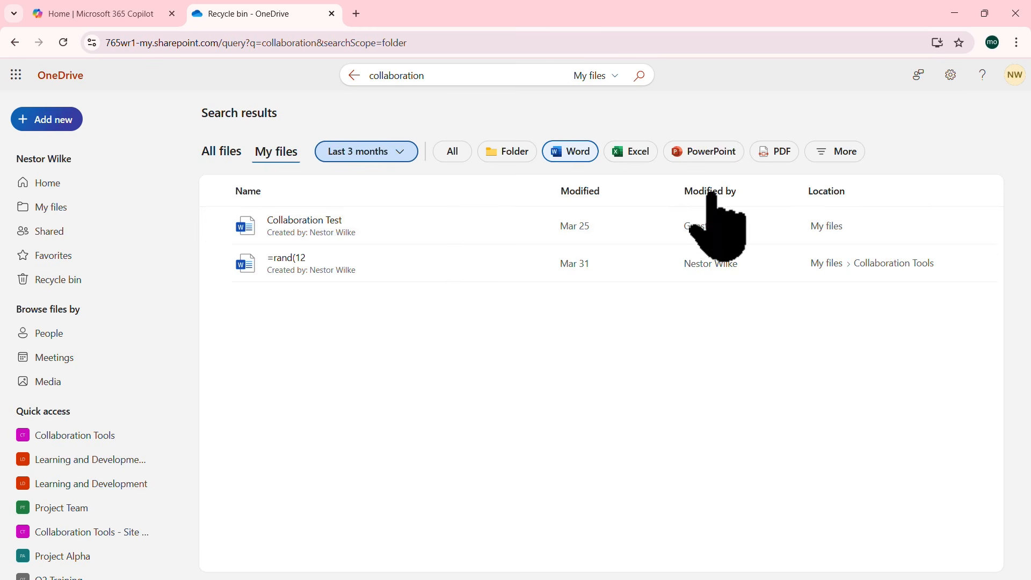
pyautogui.click(845, 151)
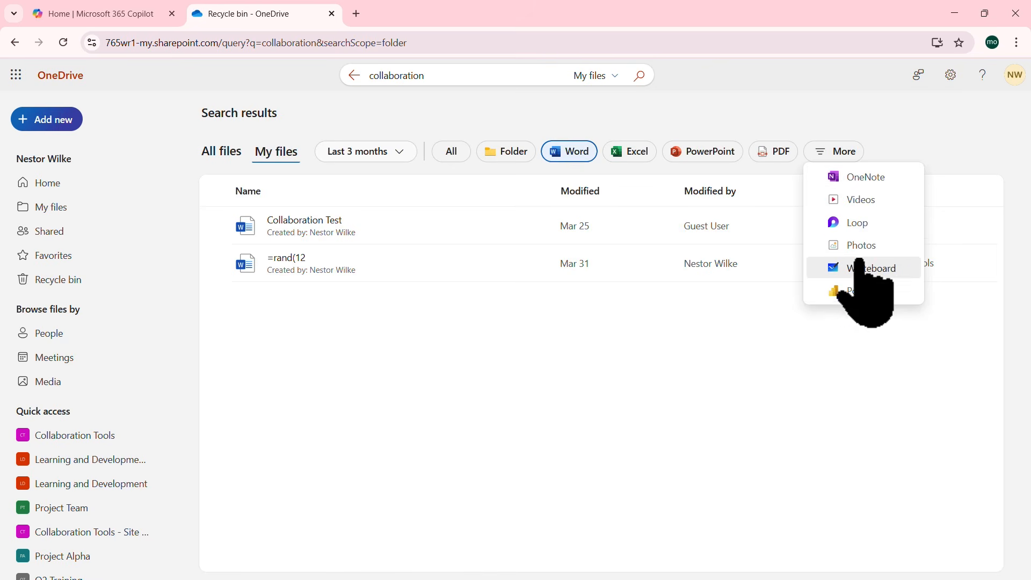
pyautogui.click(422, 360)
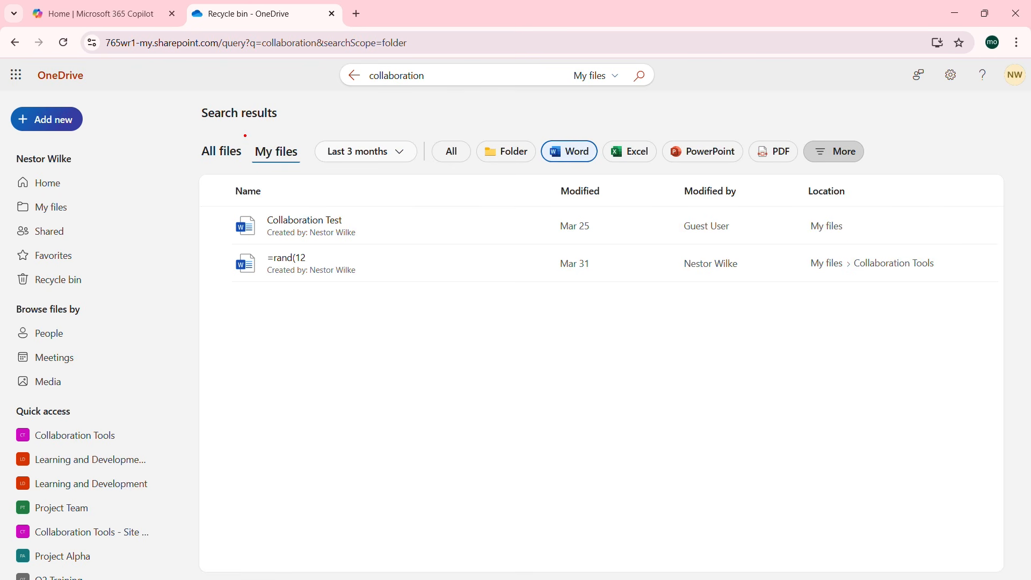
pyautogui.moveTo(245, 136)
pyautogui.mouseDown()
pyautogui.moveTo(306, 172)
pyautogui.moveTo(347, 150)
pyautogui.moveTo(423, 169)
pyautogui.mouseUp()
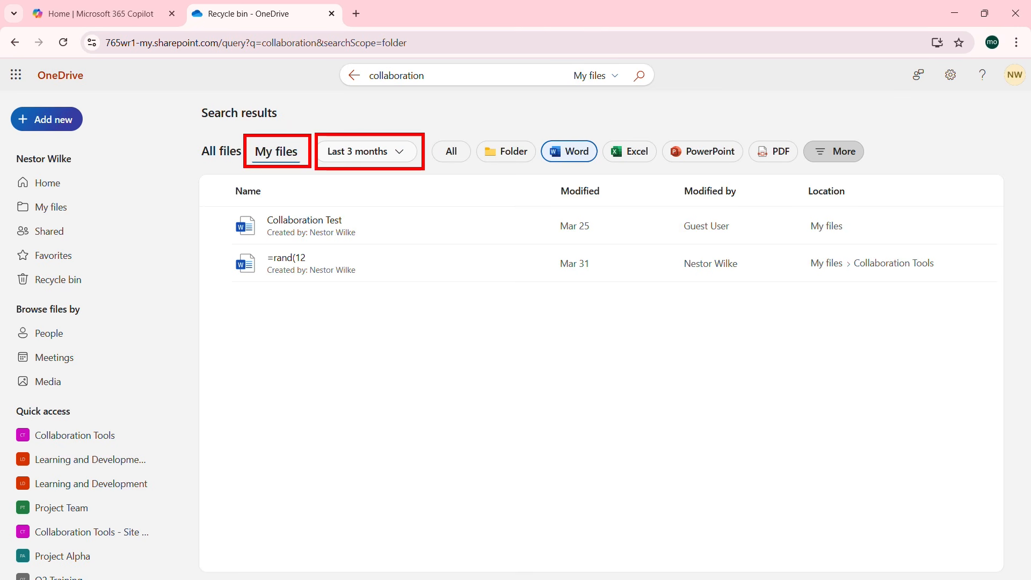
pyautogui.moveTo(536, 131); pyautogui.dragTo(597, 170)
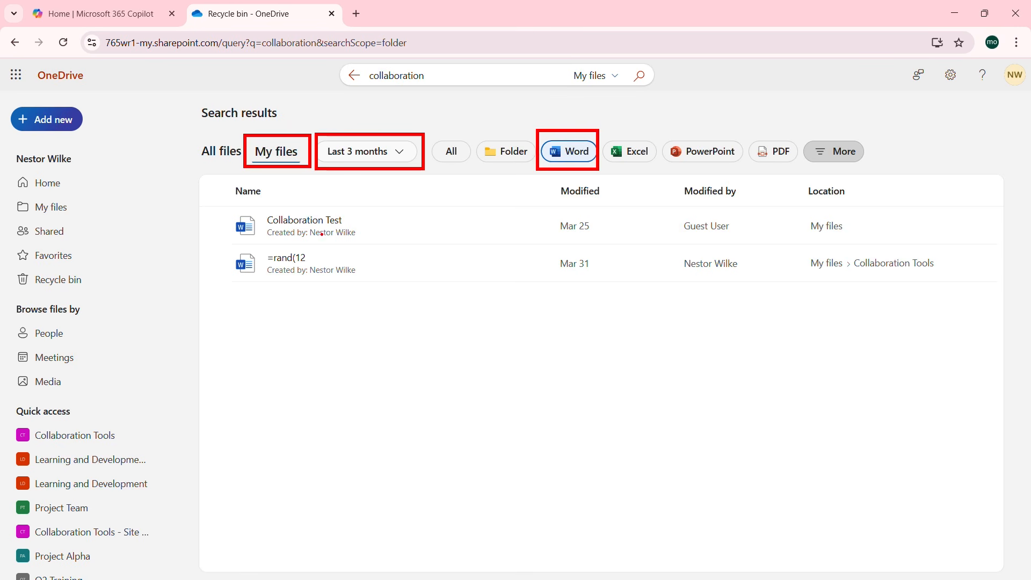
pyautogui.press('Escape')
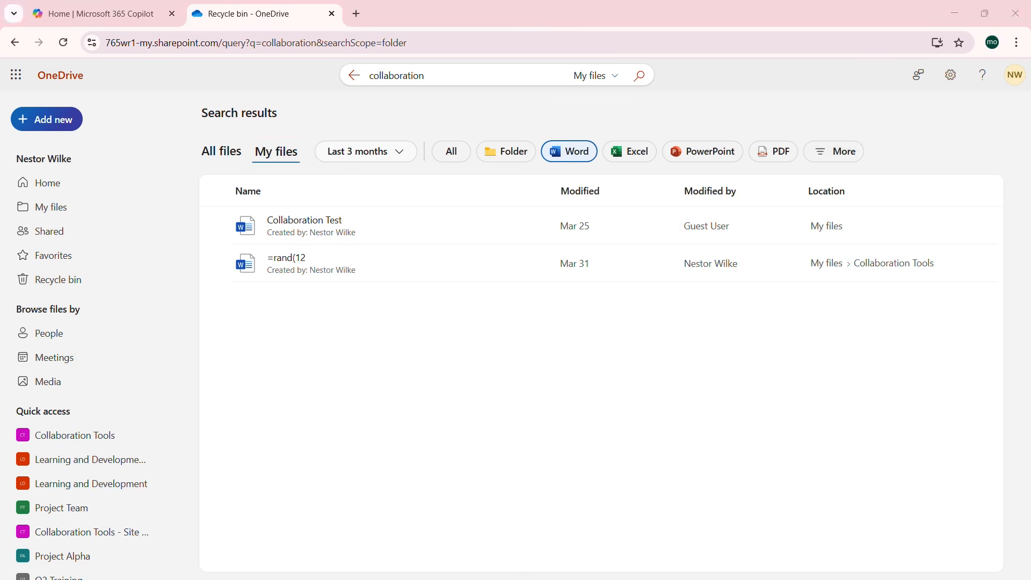
# Step: View the available actions for the Collaboration Test document in the search results and leave the search
pyautogui.click(496, 226)
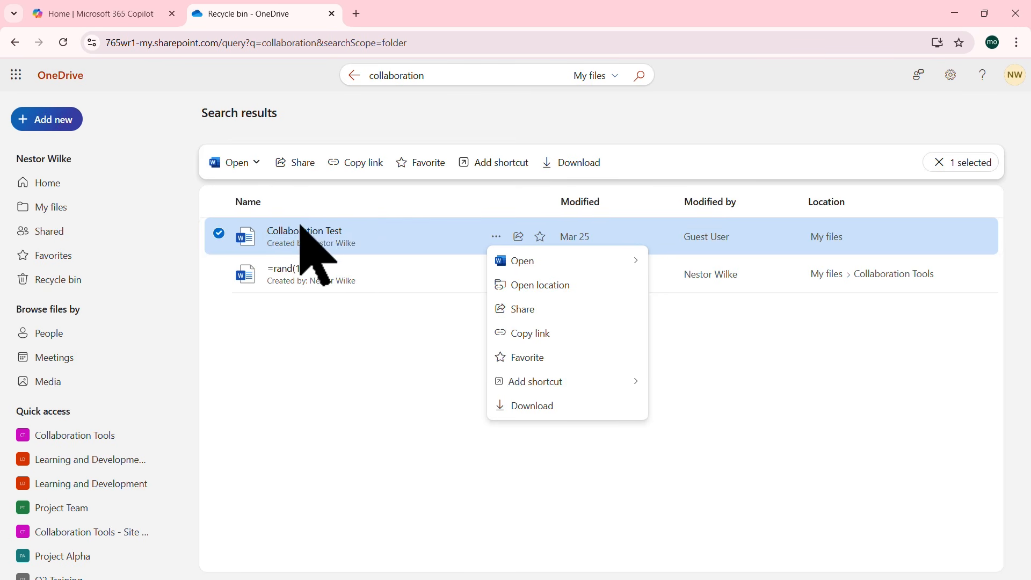
pyautogui.click(349, 76)
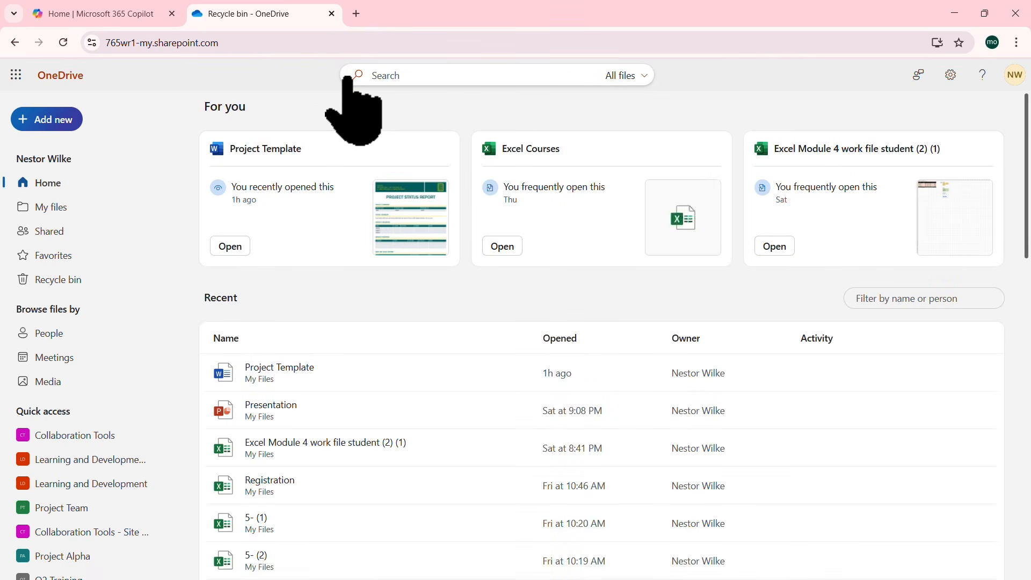
# Step: Search all files for "x" and extend the search to the whole organization
pyautogui.click(413, 75)
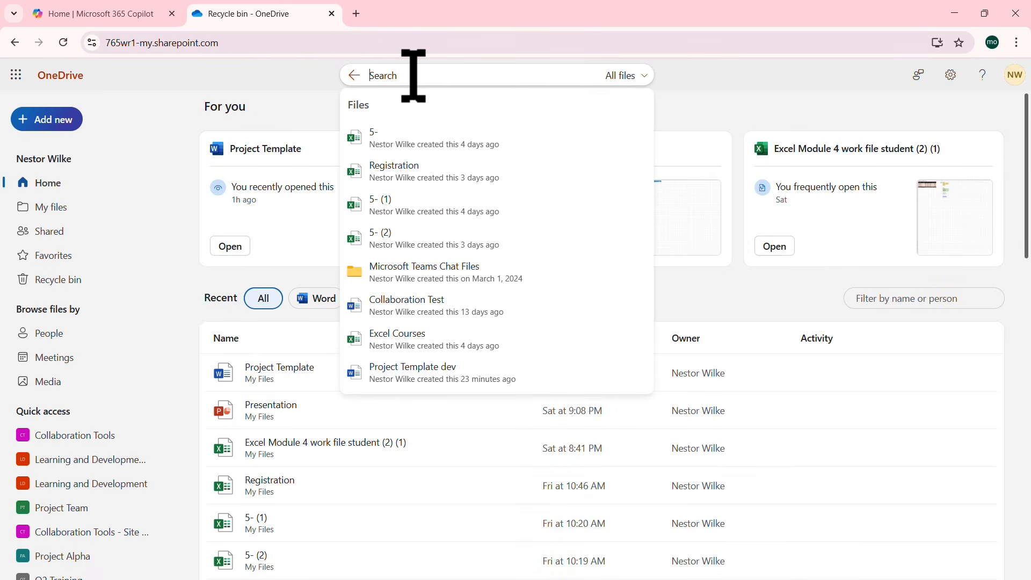
pyautogui.write('x')
pyautogui.press('Return')
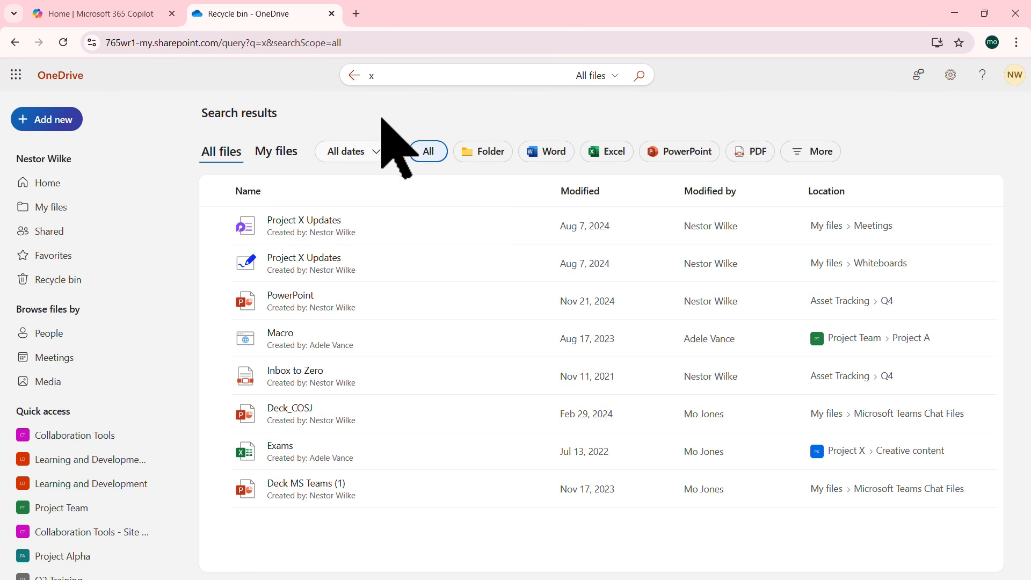
pyautogui.click(615, 78)
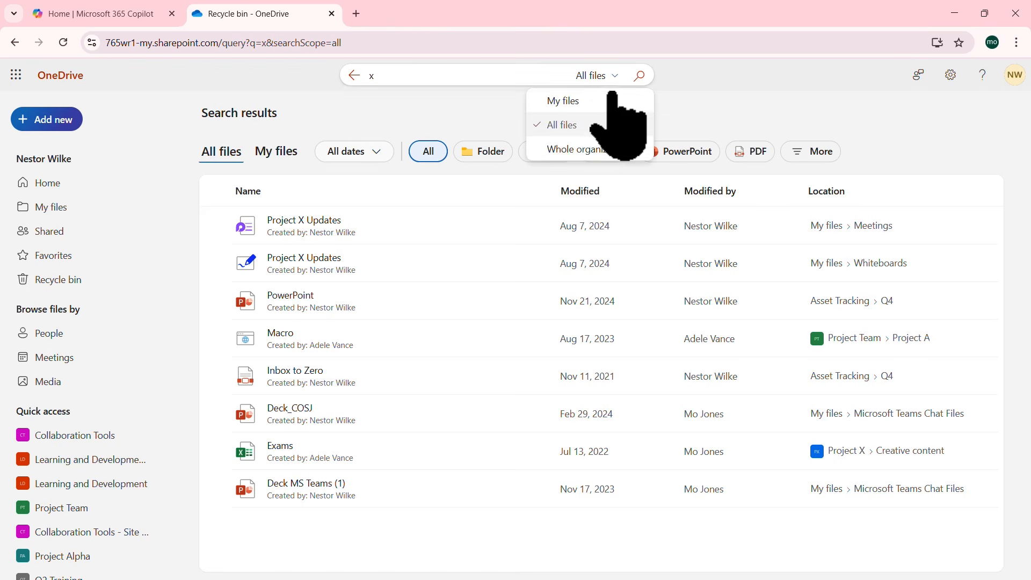
pyautogui.click(587, 150)
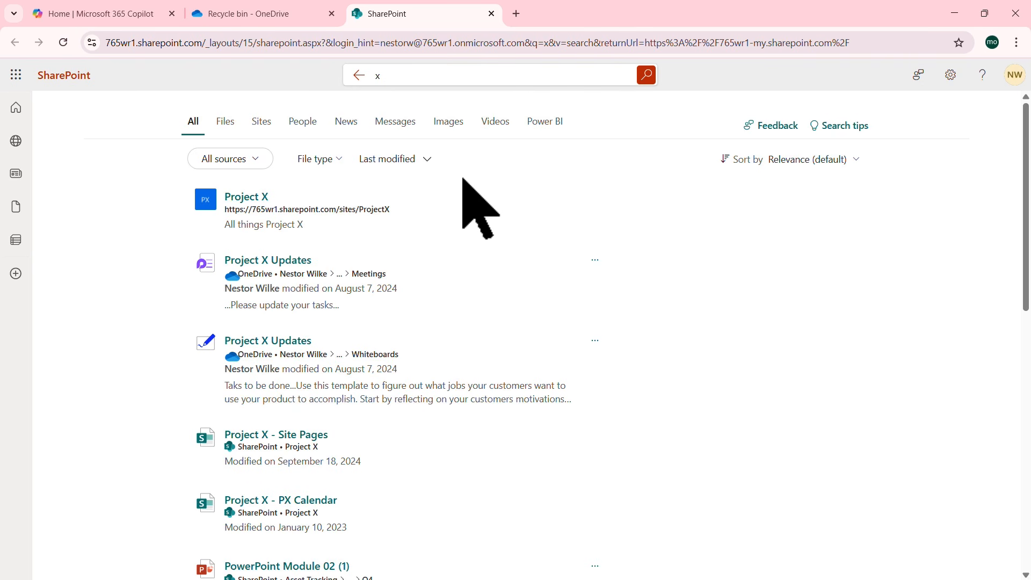
# Step: Look through the organization-wide SharePoint results for "x", close them and return to Home in OneDrive
pyautogui.scroll(-5, 463, 180)
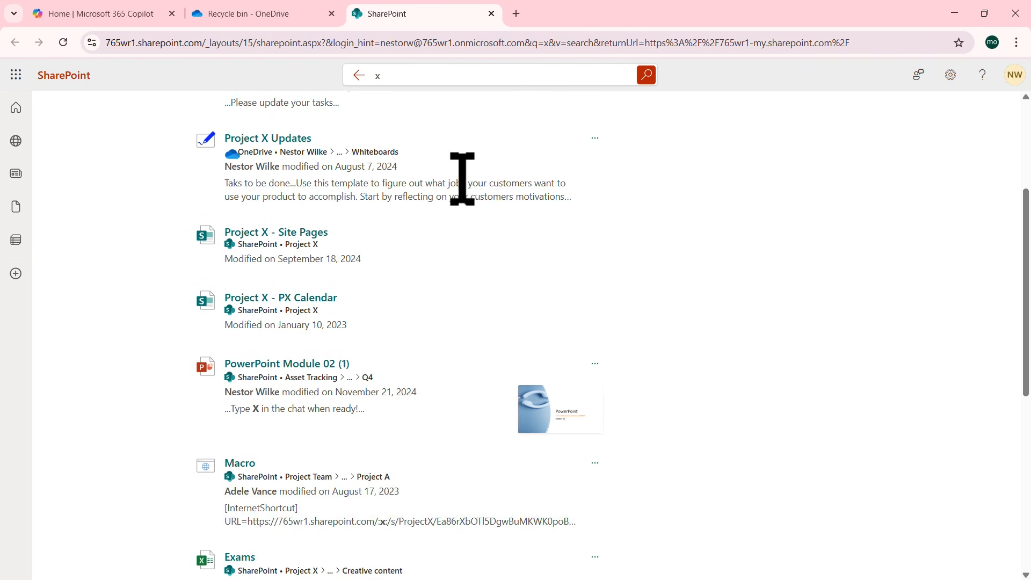
pyautogui.scroll(7, 463, 180)
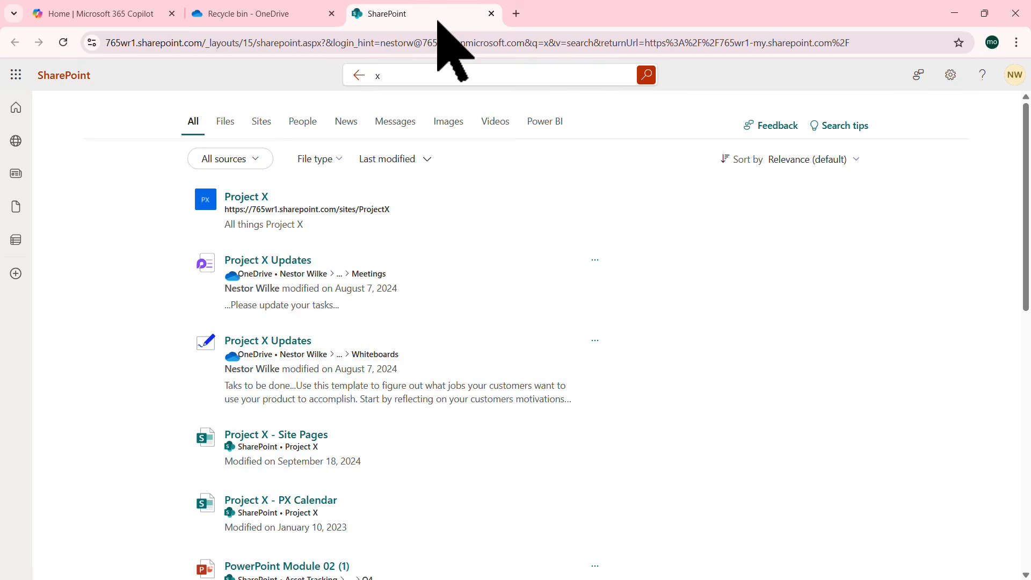
pyautogui.click(492, 14)
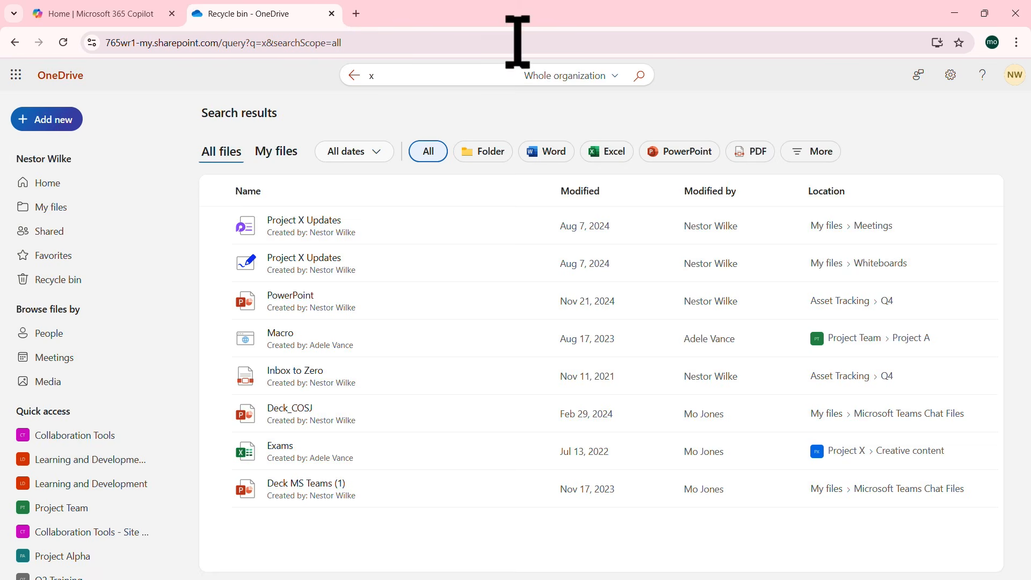
pyautogui.click(45, 184)
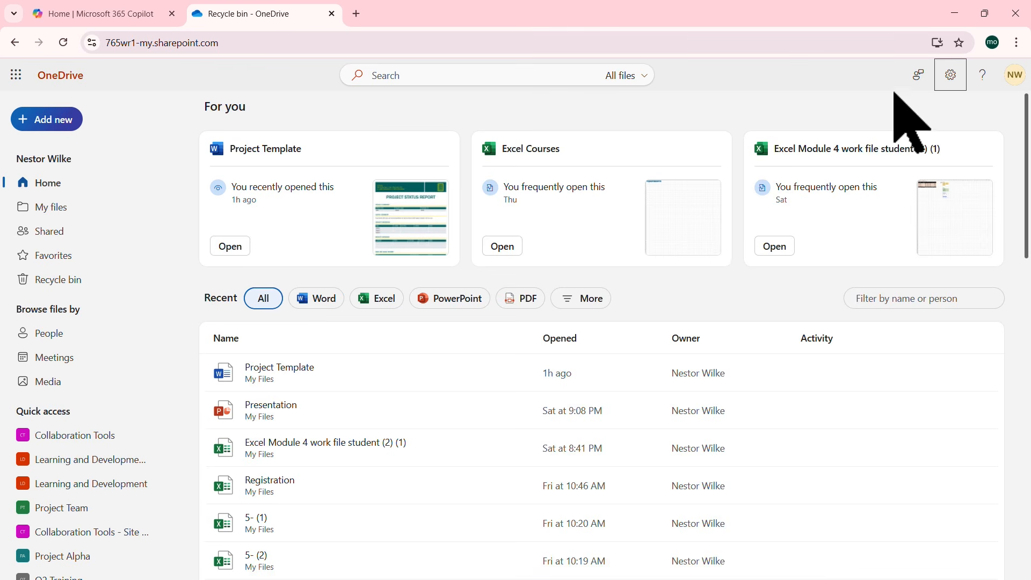
pyautogui.click(56, 209)
pyautogui.click(57, 184)
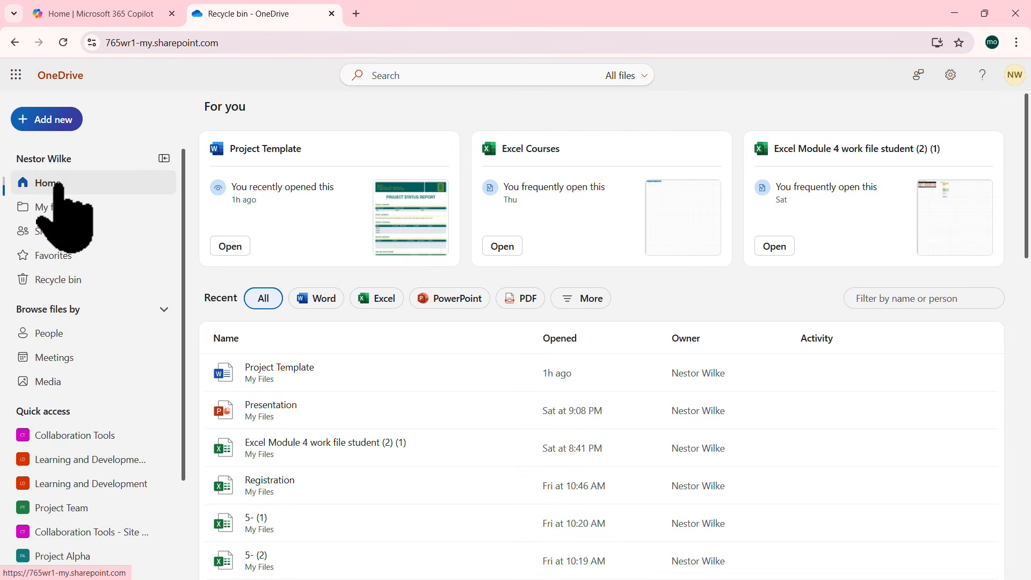
# Step: Open the OneDrive apps download page from the settings and look through the desktop and mobile app options
pyautogui.click(950, 76)
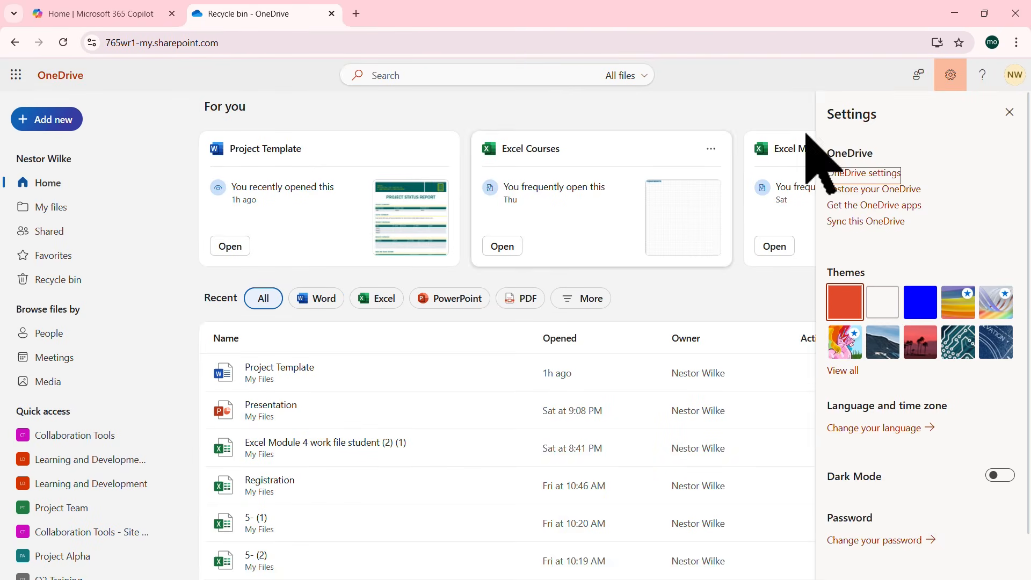
pyautogui.click(870, 206)
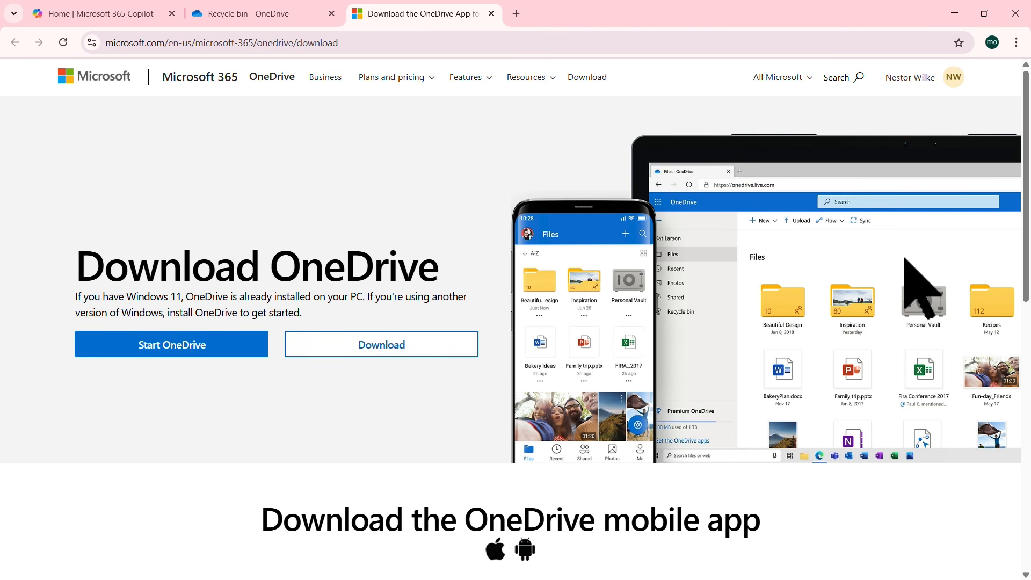
pyautogui.scroll(-3, 522, 269)
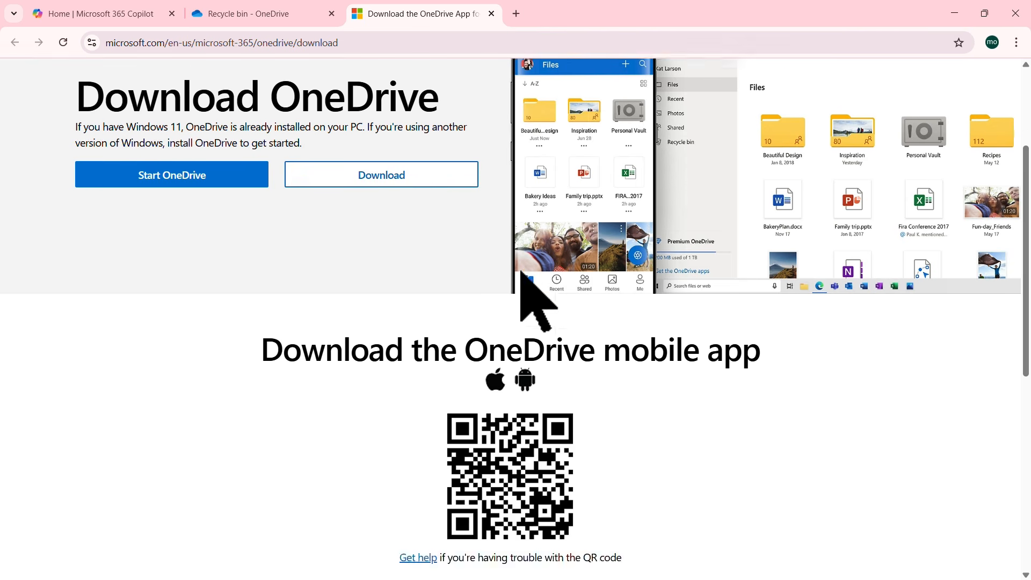
pyautogui.scroll(-2, 522, 271)
pyautogui.scroll(-3, 521, 272)
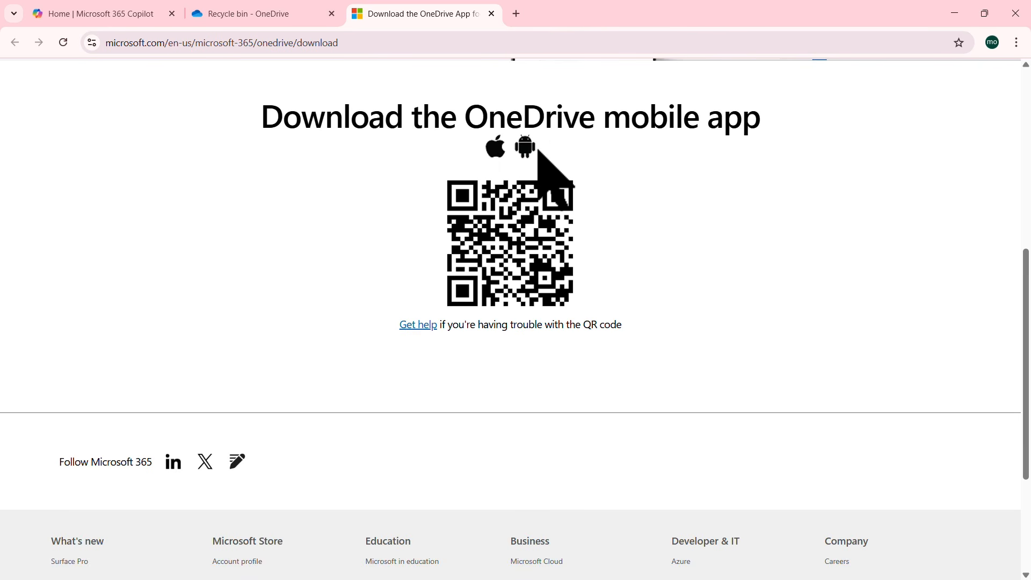
pyautogui.scroll(-2, 539, 156)
pyautogui.scroll(6, 540, 155)
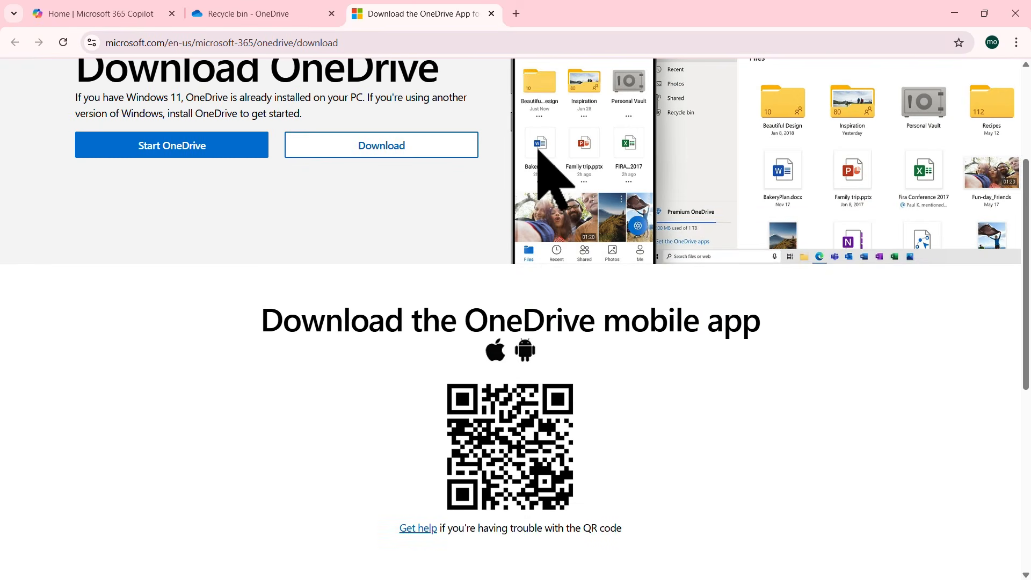
pyautogui.scroll(4, 537, 150)
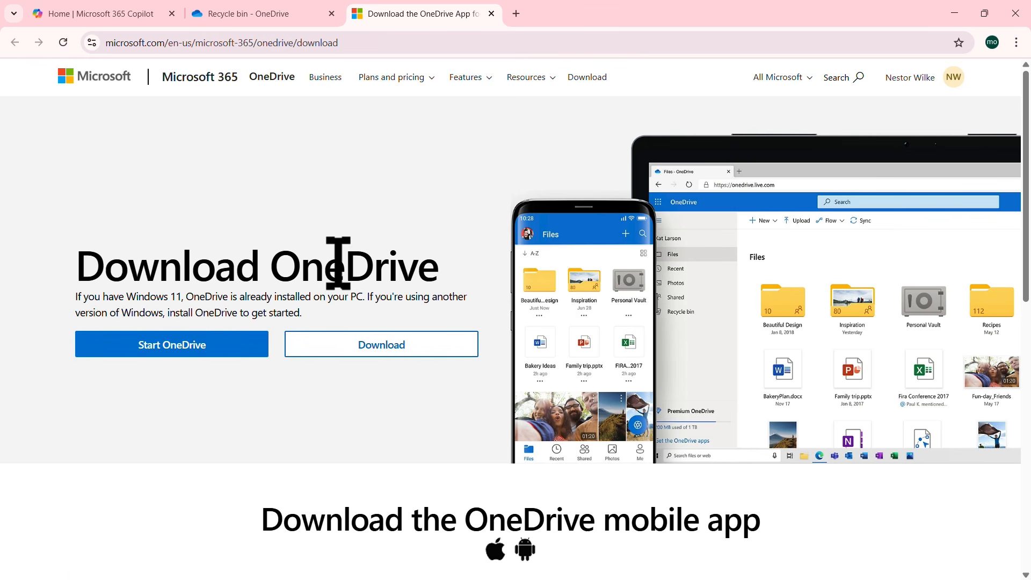
# Step: Back in OneDrive, sync this OneDrive to the computer through the Microsoft OneDrive app and dismiss the syncing notice
pyautogui.click(254, 14)
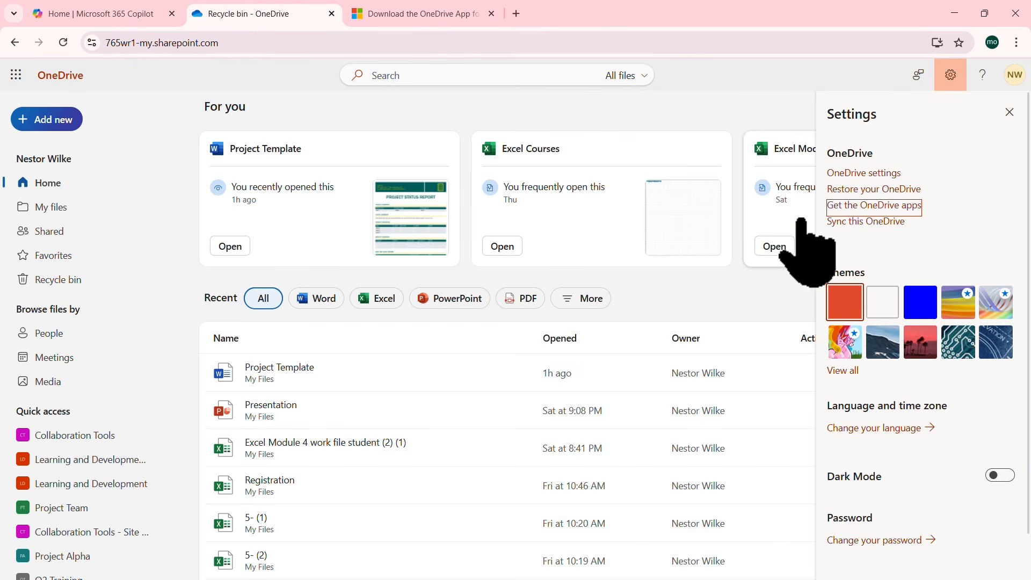
pyautogui.click(883, 221)
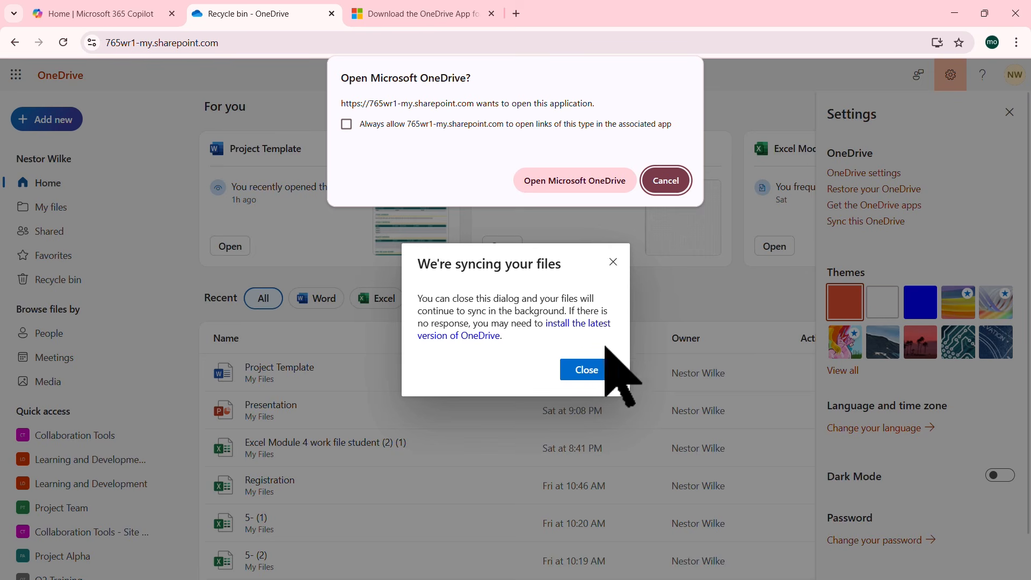
pyautogui.click(560, 181)
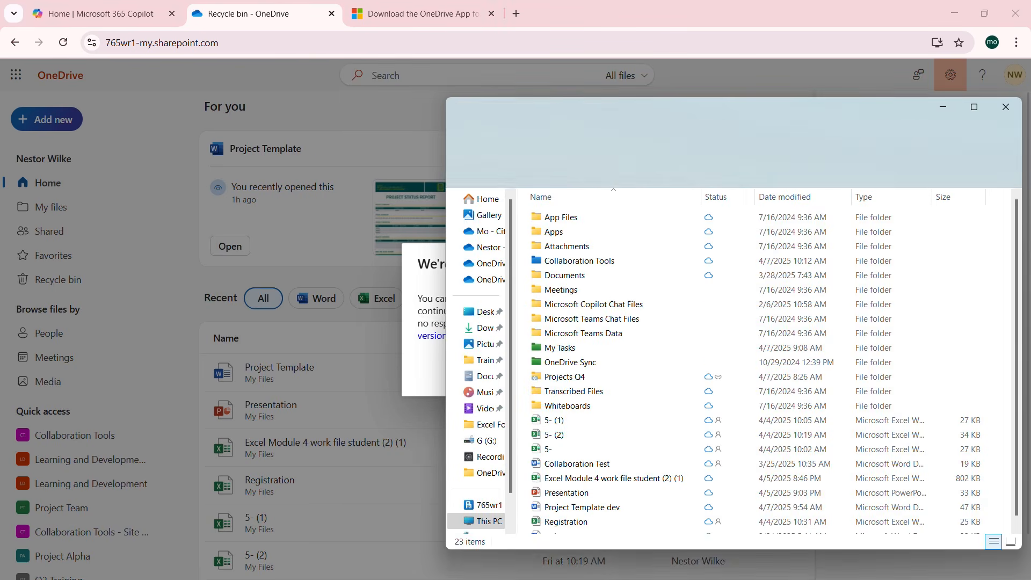
pyautogui.moveTo(827, 115); pyautogui.dragTo(731, 100)
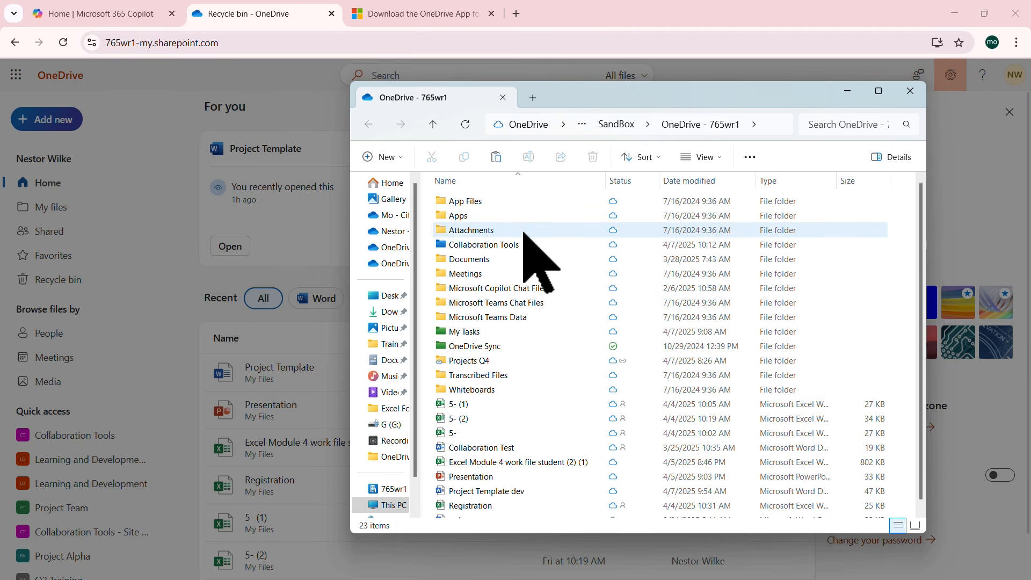
pyautogui.moveTo(583, 92); pyautogui.dragTo(1030, 177)
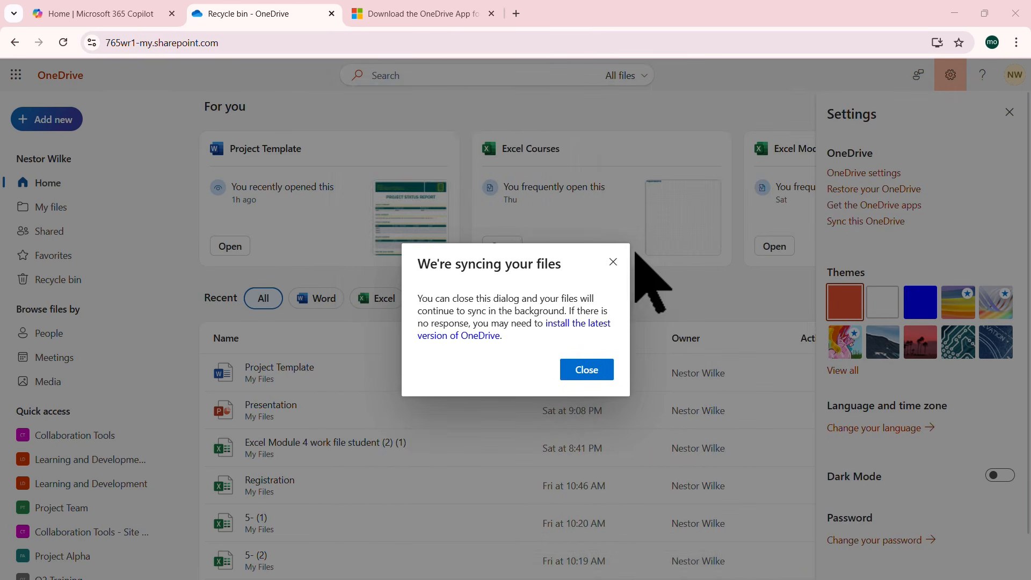
pyautogui.click(613, 261)
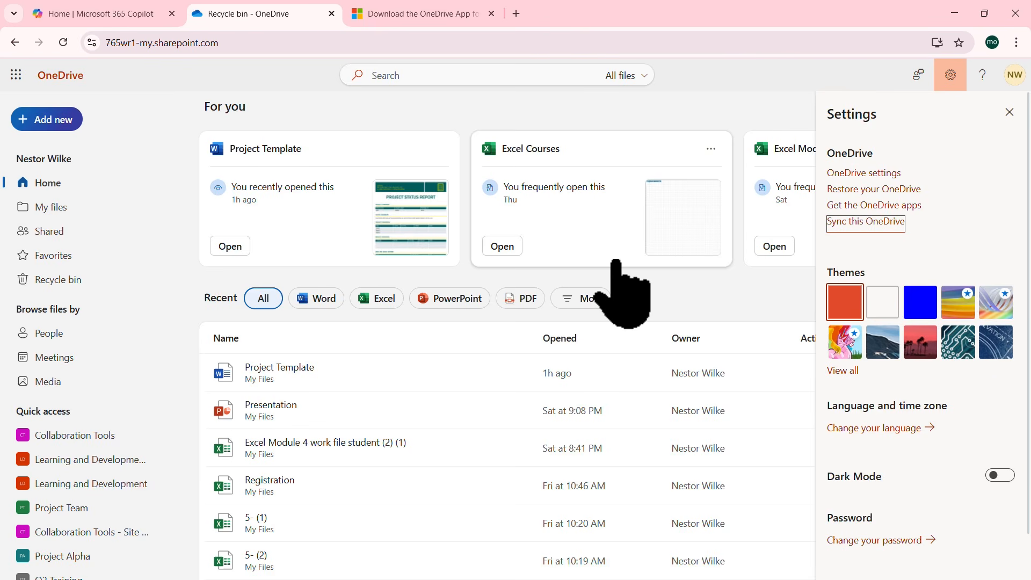
# Step: Display My files without the settings and place the synced OneDrive folder's File Explorer window beside the folder names
pyautogui.click(50, 207)
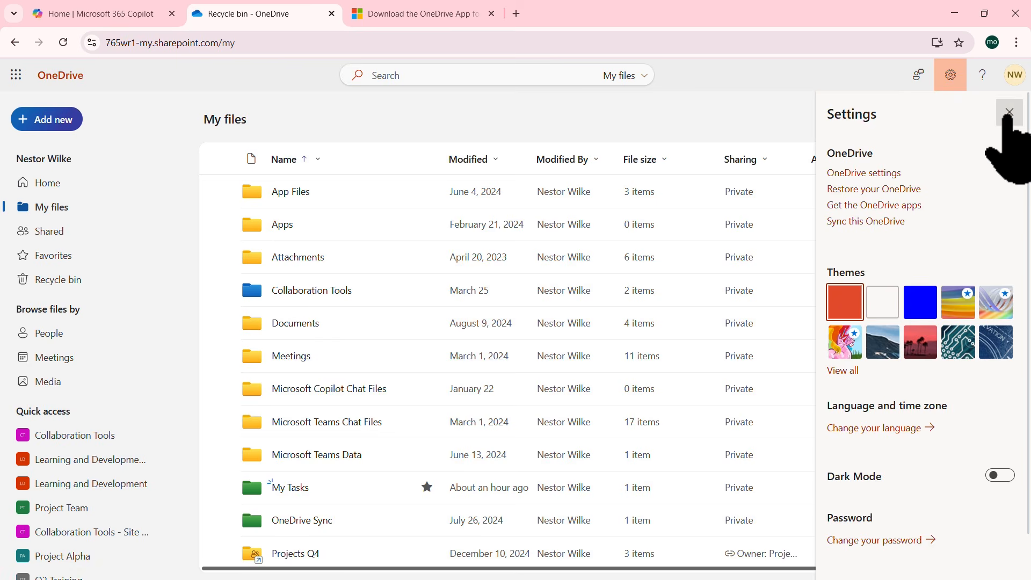
pyautogui.click(1009, 112)
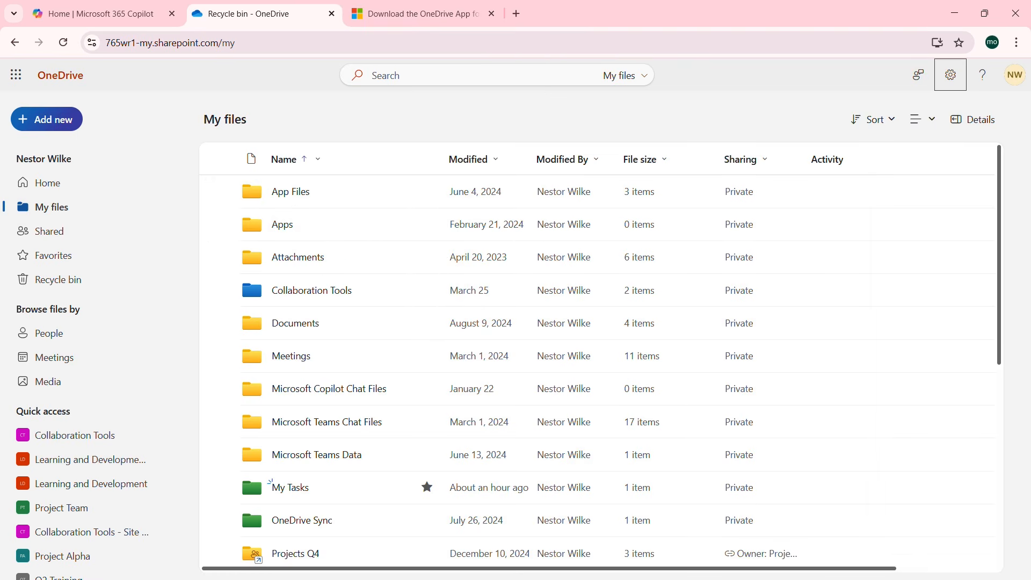
pyautogui.moveTo(779, 146); pyautogui.dragTo(642, 131)
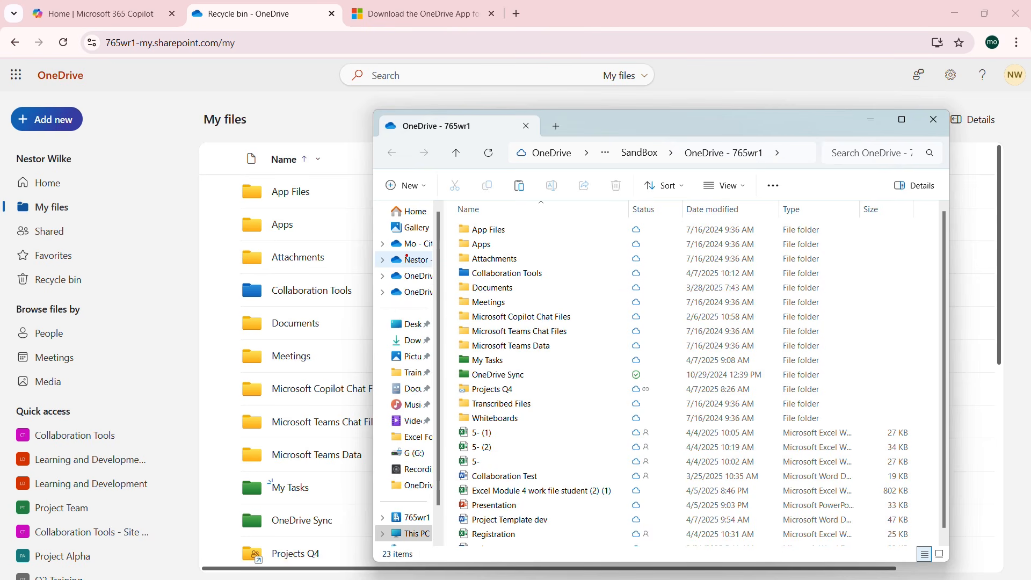
pyautogui.moveTo(381, 260); pyautogui.dragTo(446, 266)
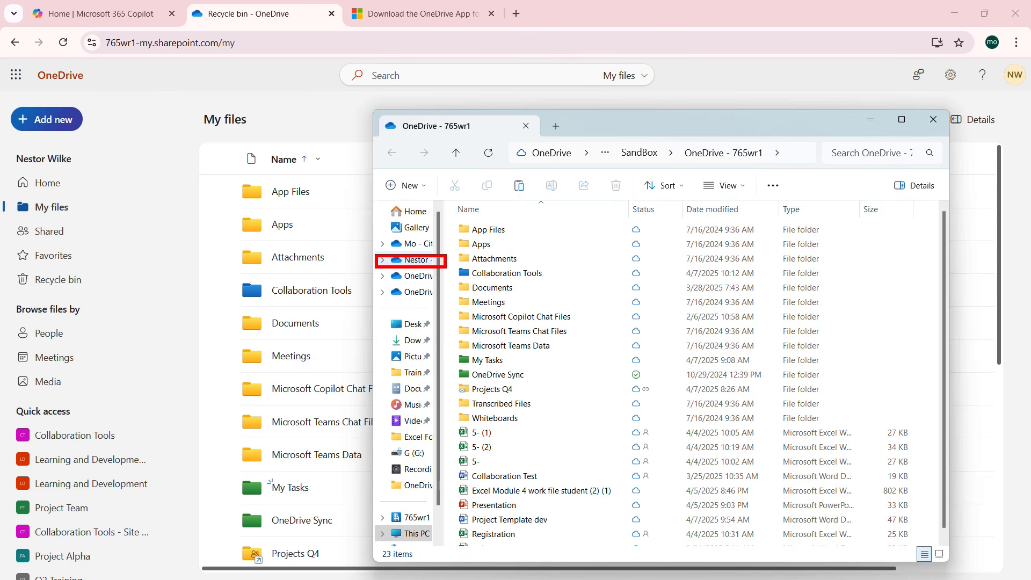
pyautogui.press('Escape')
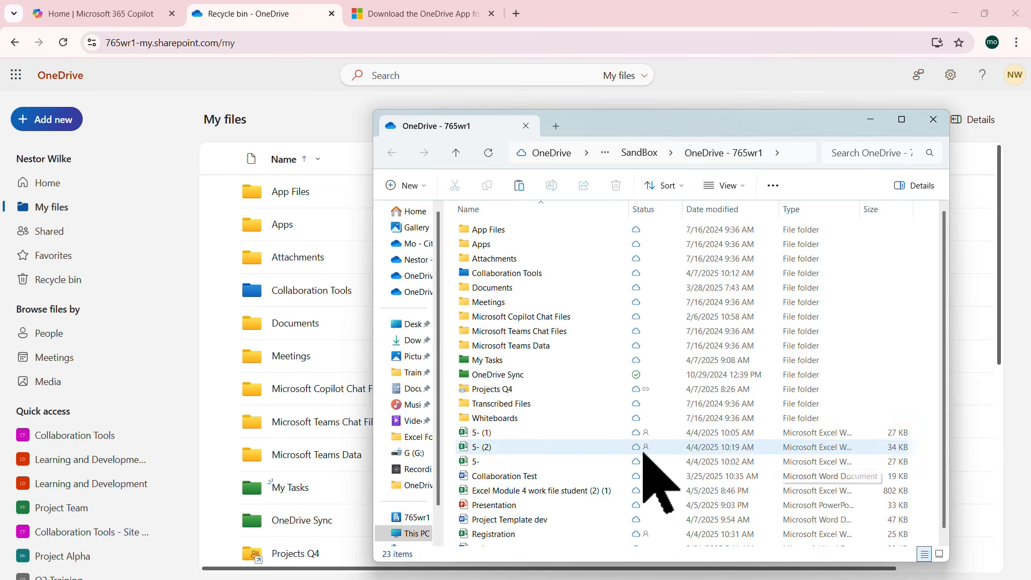
pyautogui.hotkey('ctrl', '2')
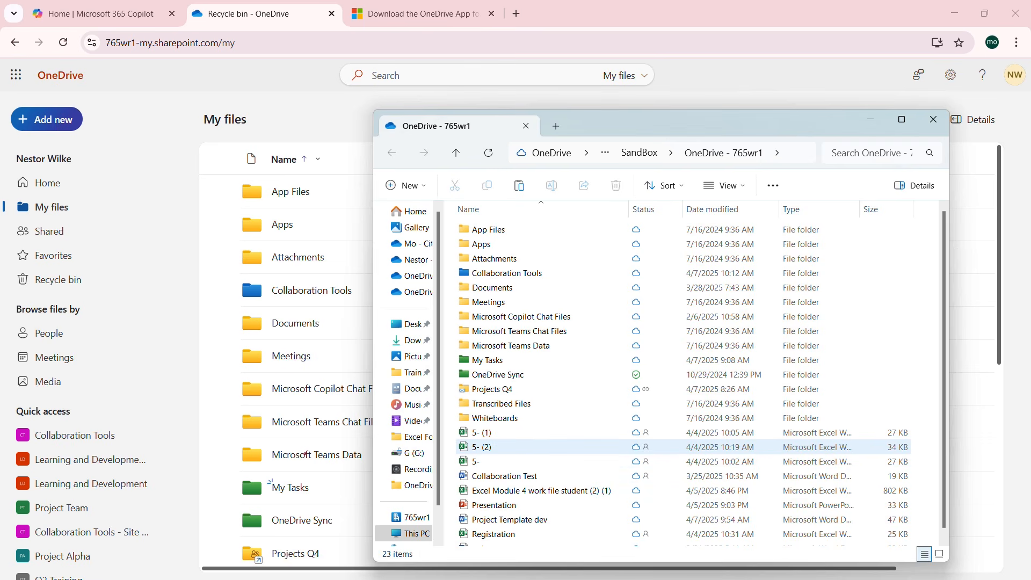
pyautogui.moveTo(228, 466)
pyautogui.mouseDown()
pyautogui.moveTo(364, 506)
pyautogui.moveTo(354, 503)
pyautogui.mouseUp()
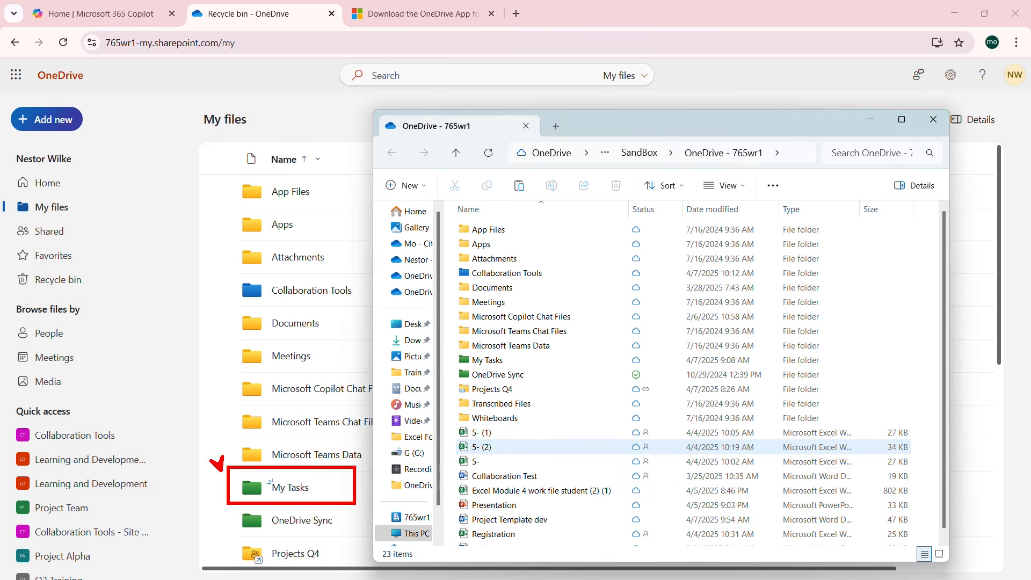
pyautogui.moveTo(216, 461); pyautogui.dragTo(183, 440)
pyautogui.moveTo(447, 346); pyautogui.dragTo(532, 370)
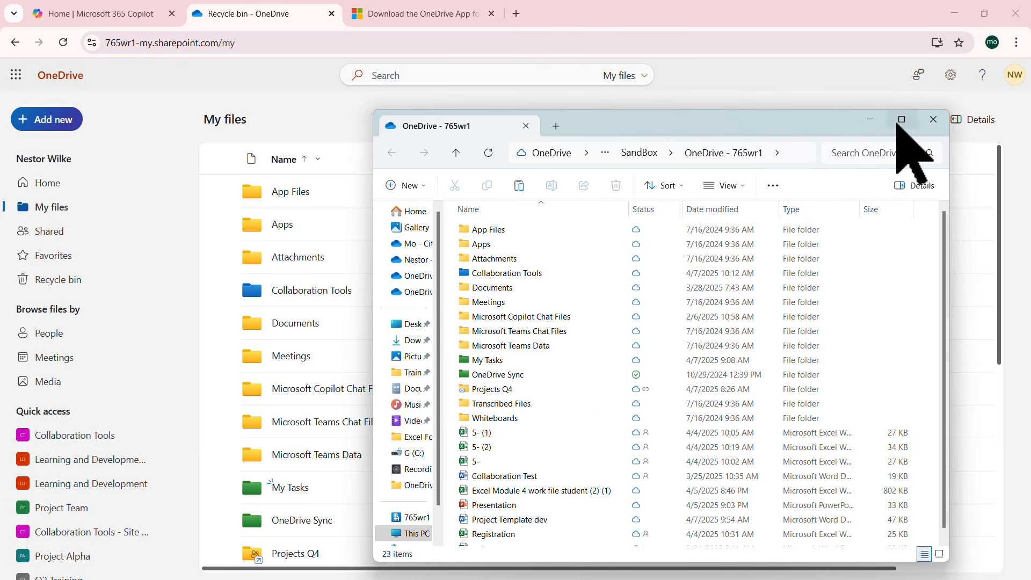
# Step: Reposition the File Explorer window and open the My Tasks folder in the synced OneDrive
pyautogui.moveTo(720, 127); pyautogui.dragTo(559, 92)
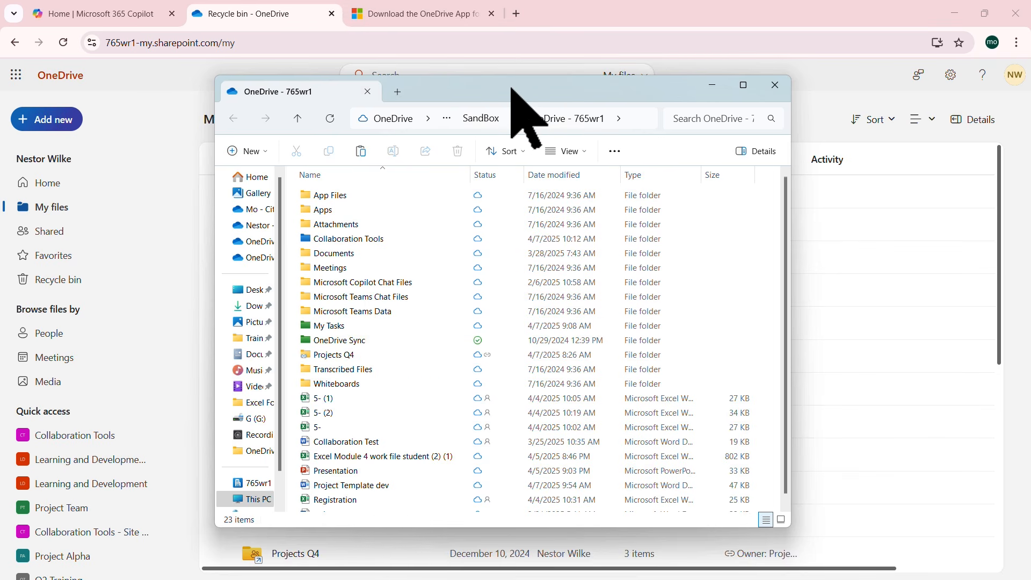
pyautogui.moveTo(508, 92); pyautogui.dragTo(682, 81)
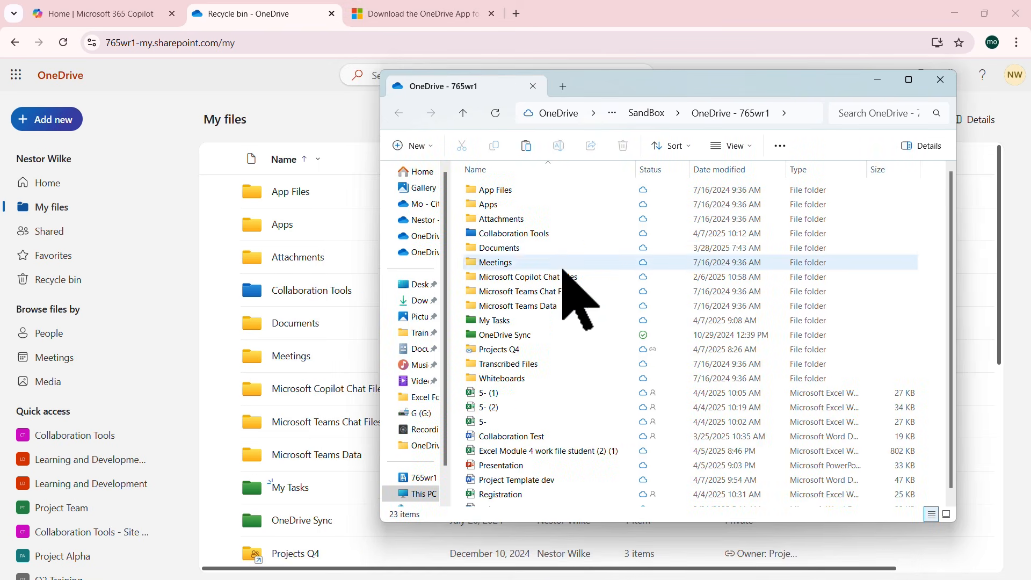
pyautogui.doubleClick(495, 321)
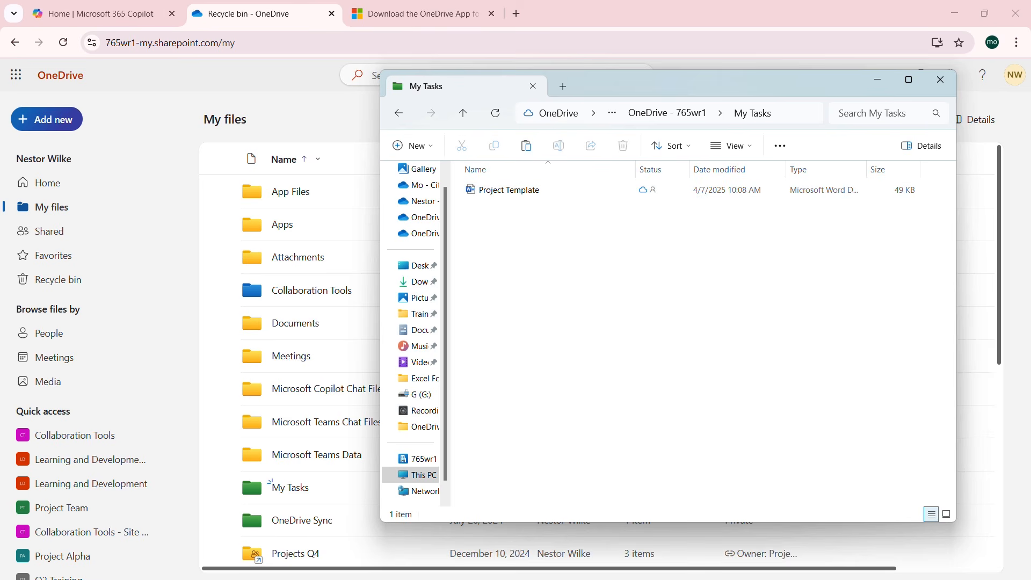
# Step: Create a Microsoft Excel worksheet named "synch test 1" in the synced My Tasks folder
pyautogui.rightClick(518, 244)
pyautogui.moveTo(673, 383)
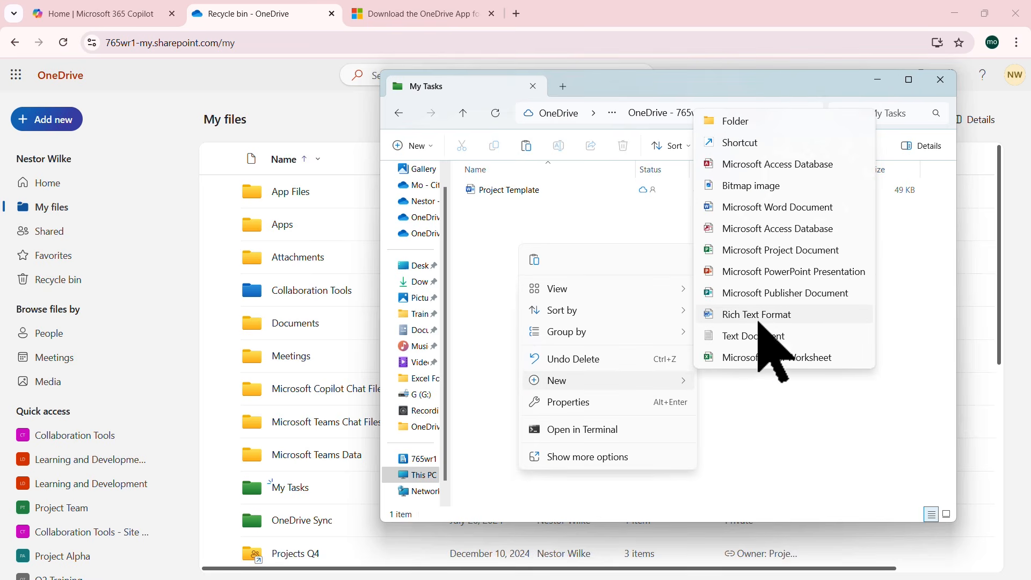
pyautogui.click(776, 357)
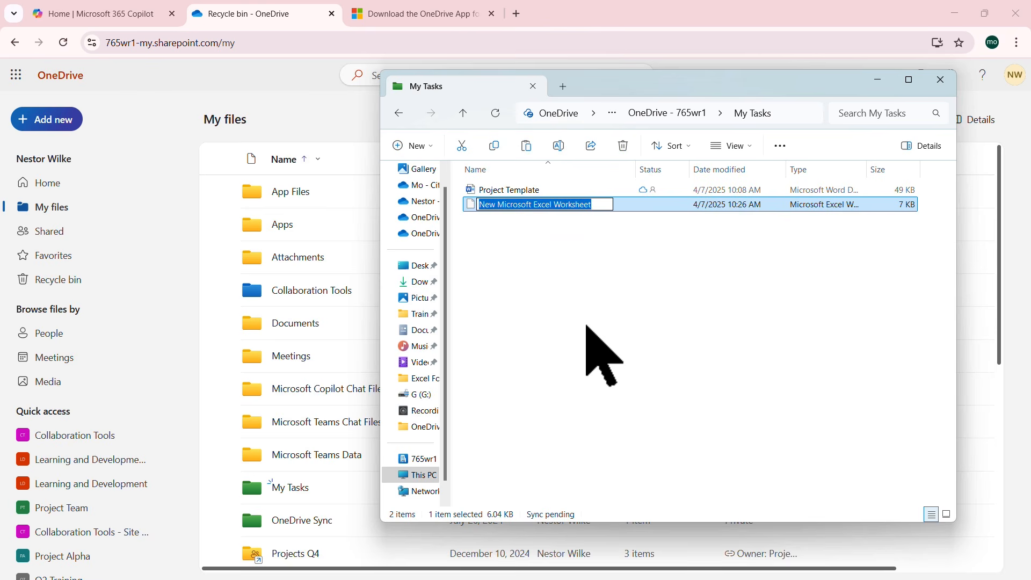
pyautogui.write('synch')
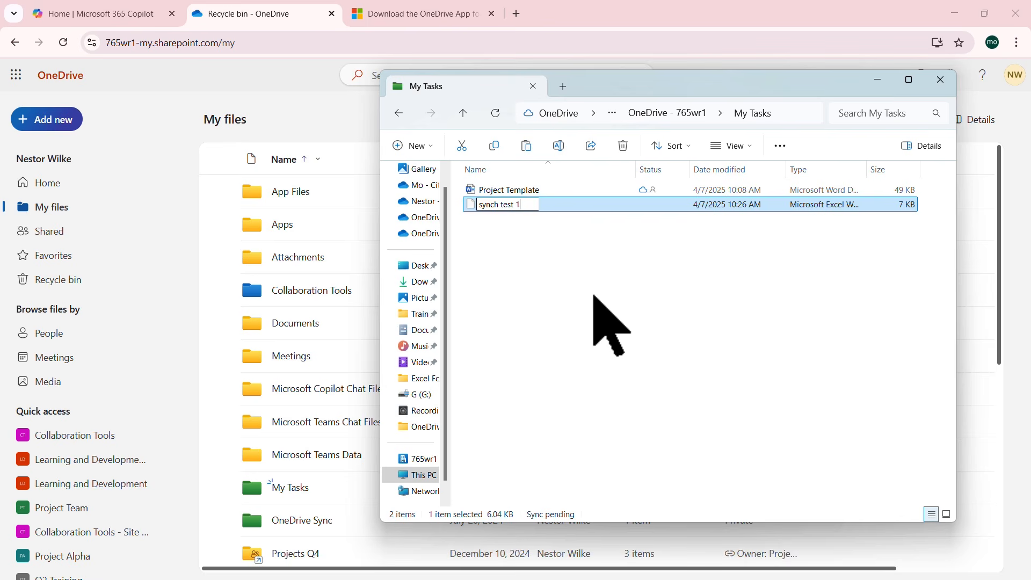
pyautogui.write('test 1')
pyautogui.press('Return')
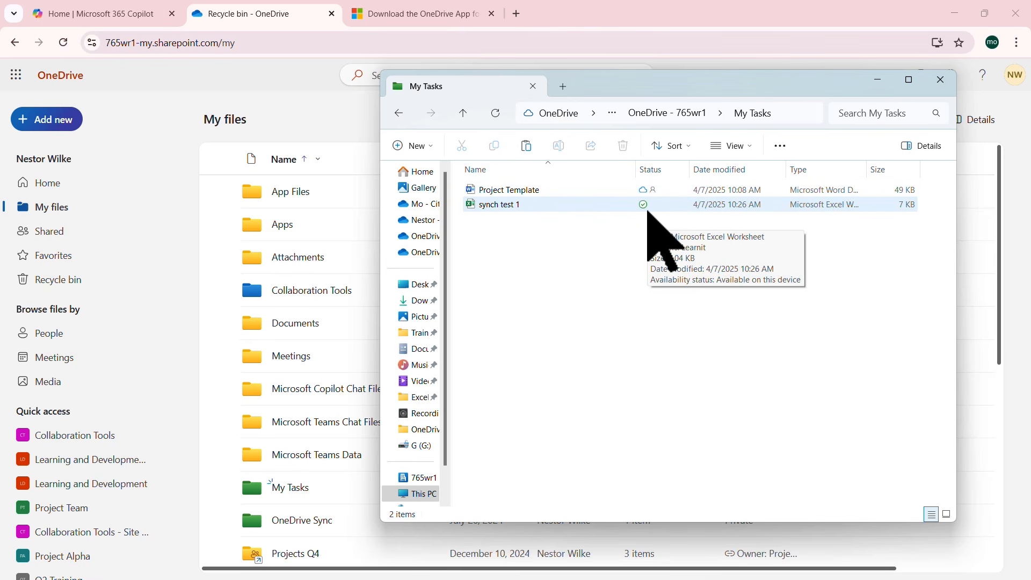
# Step: Open the Project Template document from the synced My Tasks folder in desktop Word and check its file name and storage location
pyautogui.hotkey('ctrl', '2')
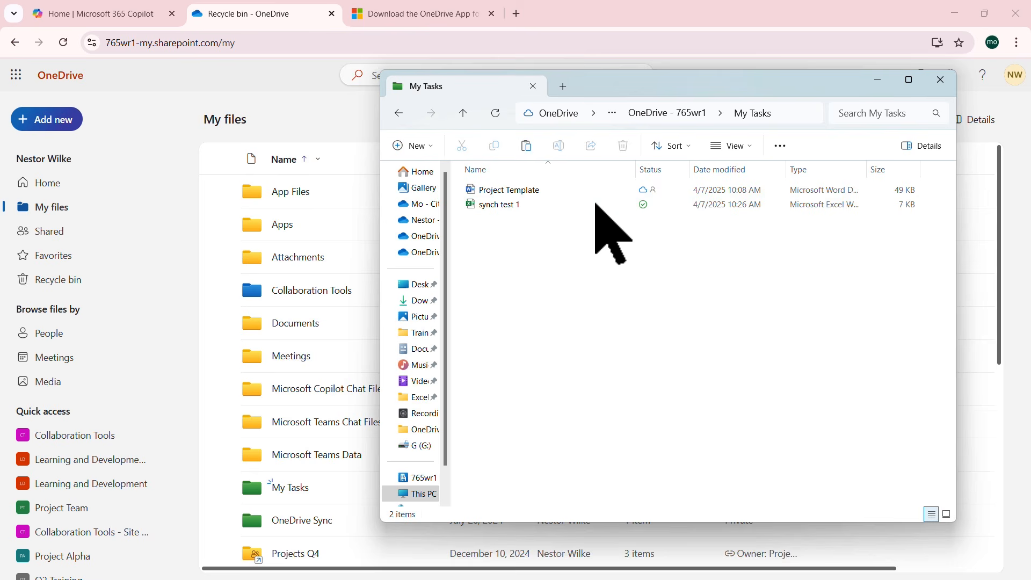
pyautogui.click(518, 193)
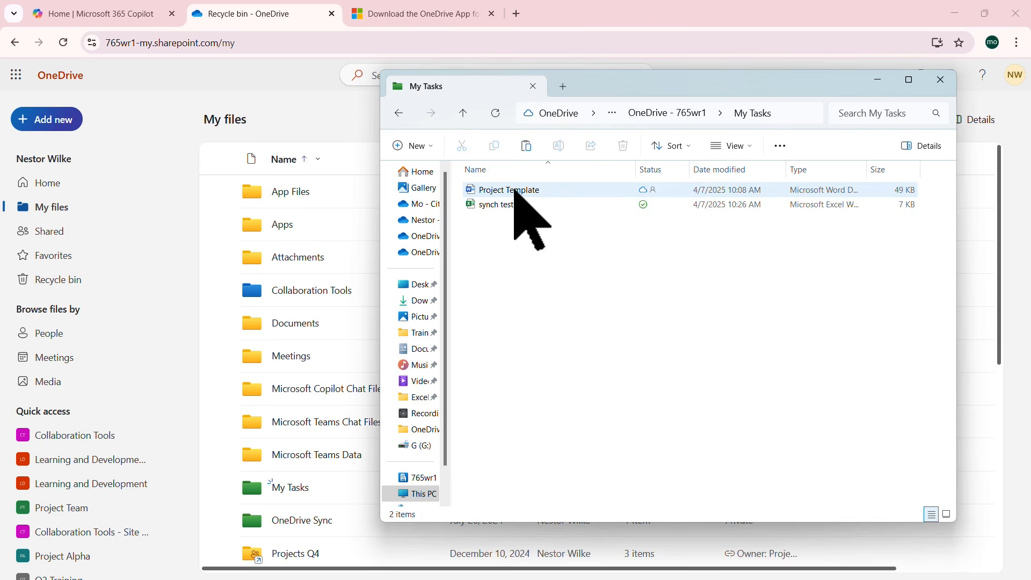
pyautogui.moveTo(516, 189)
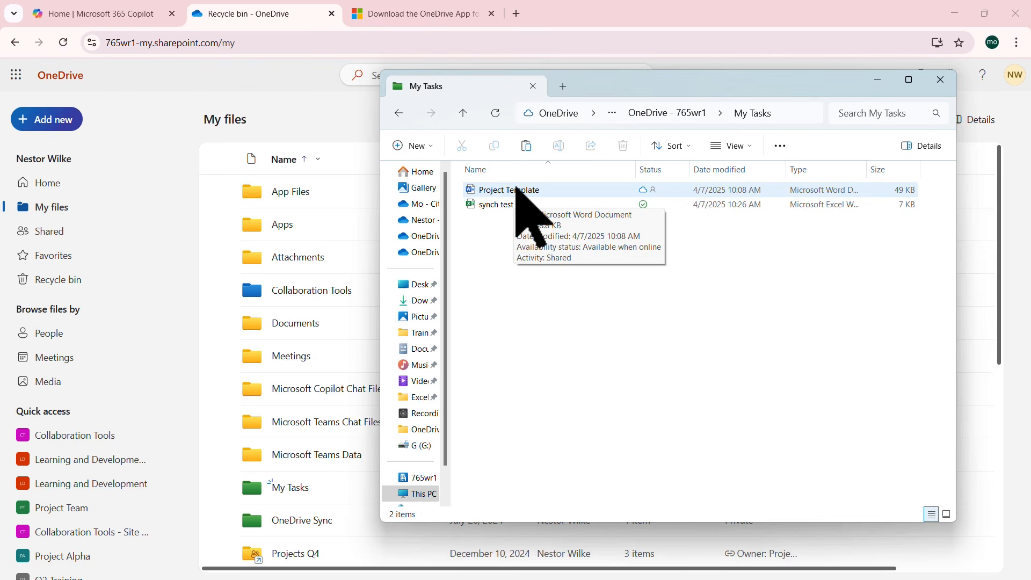
pyautogui.click(517, 191)
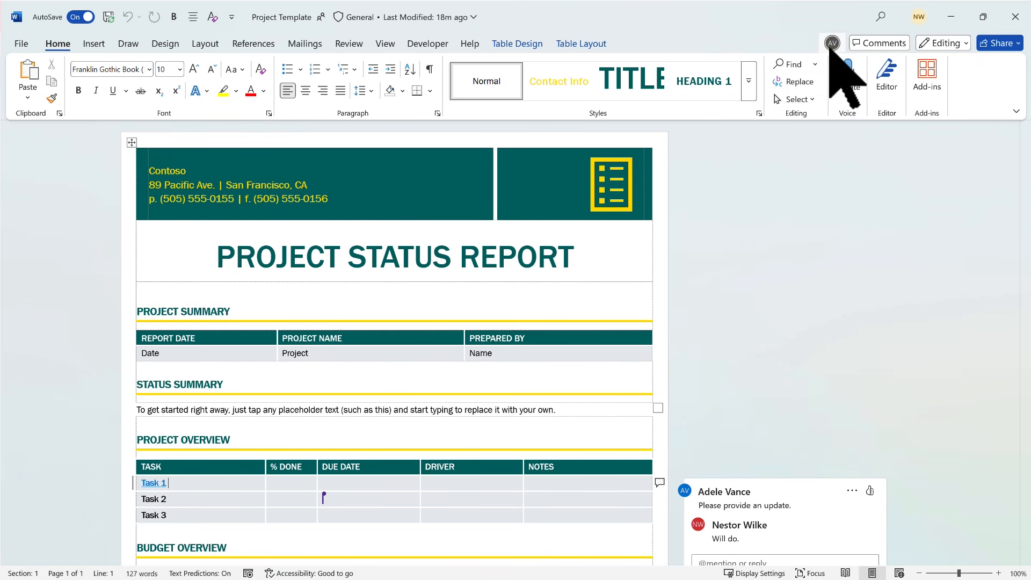
pyautogui.moveTo(833, 44)
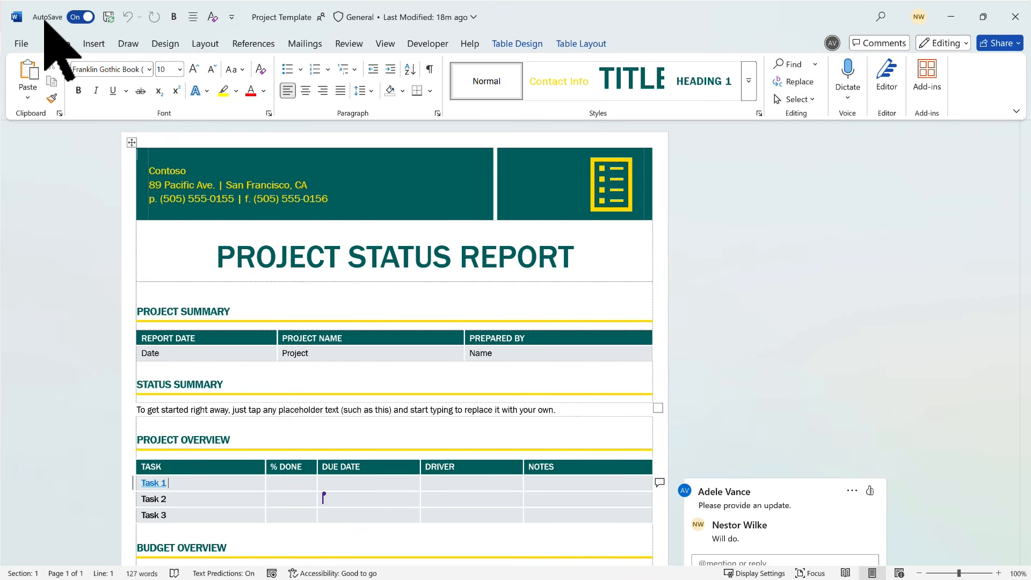
pyautogui.click(311, 19)
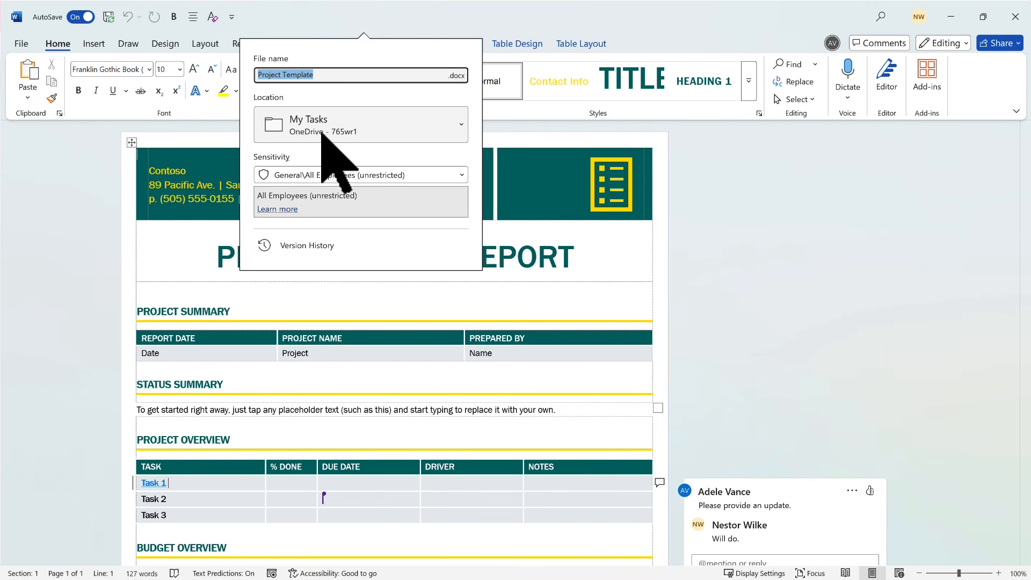
pyautogui.click(709, 319)
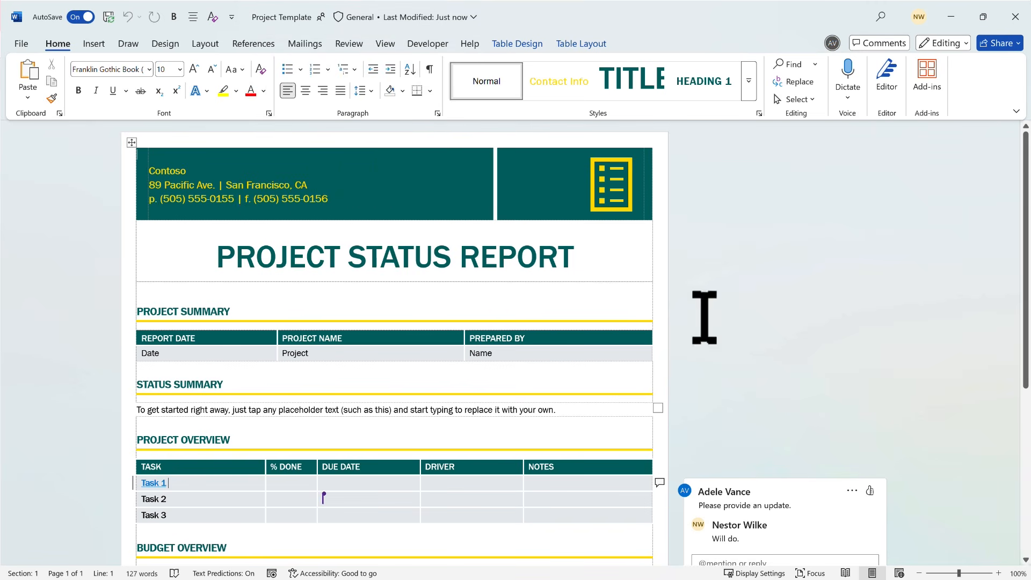
# Step: Fill in the project summary with report date 04/07/2025 and project name "Upgrade LMS", and close the document
pyautogui.scroll(-2, 310, 403)
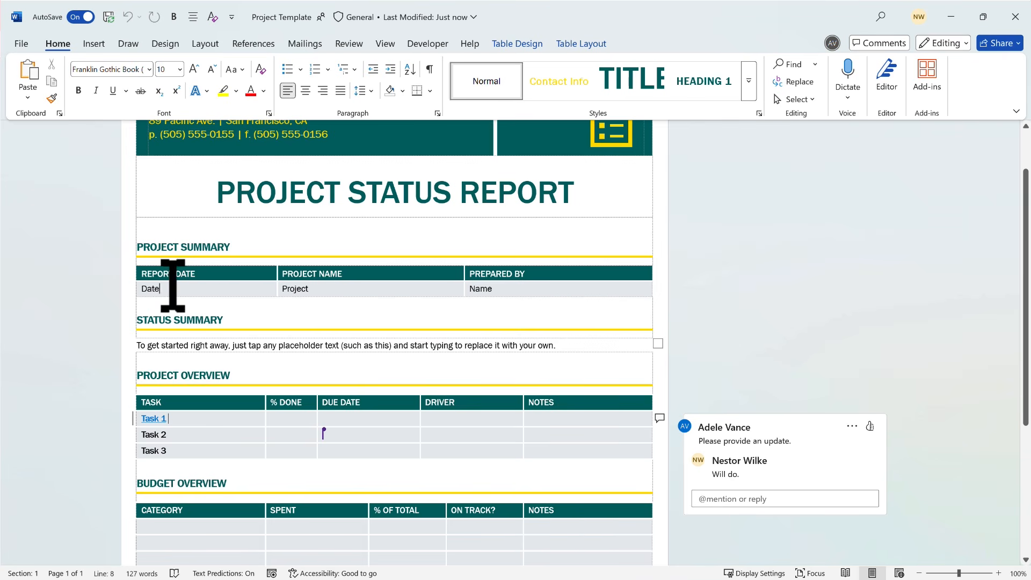
pyautogui.doubleClick(141, 287)
pyautogui.write('04/07/2025')
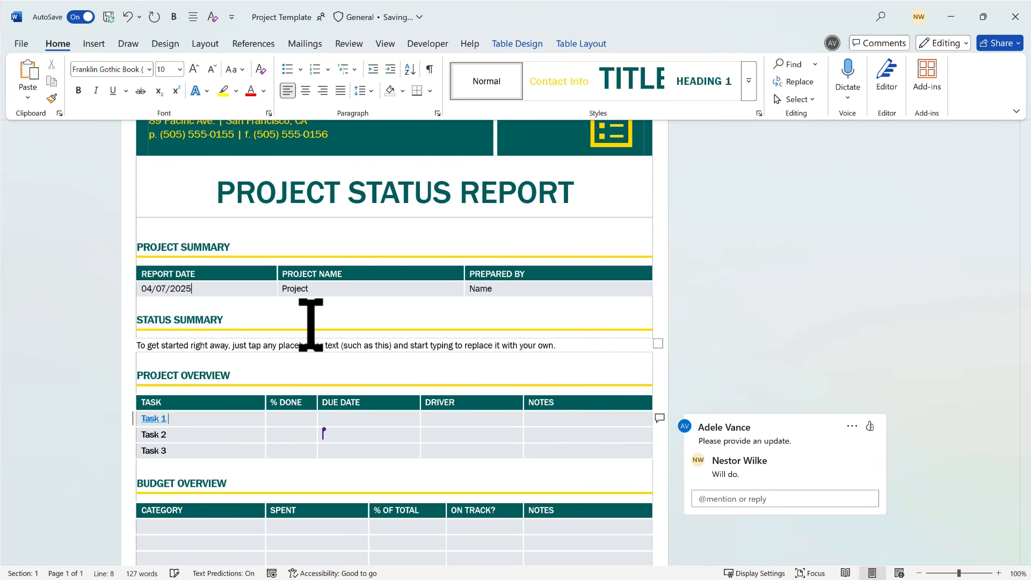
pyautogui.click(302, 289)
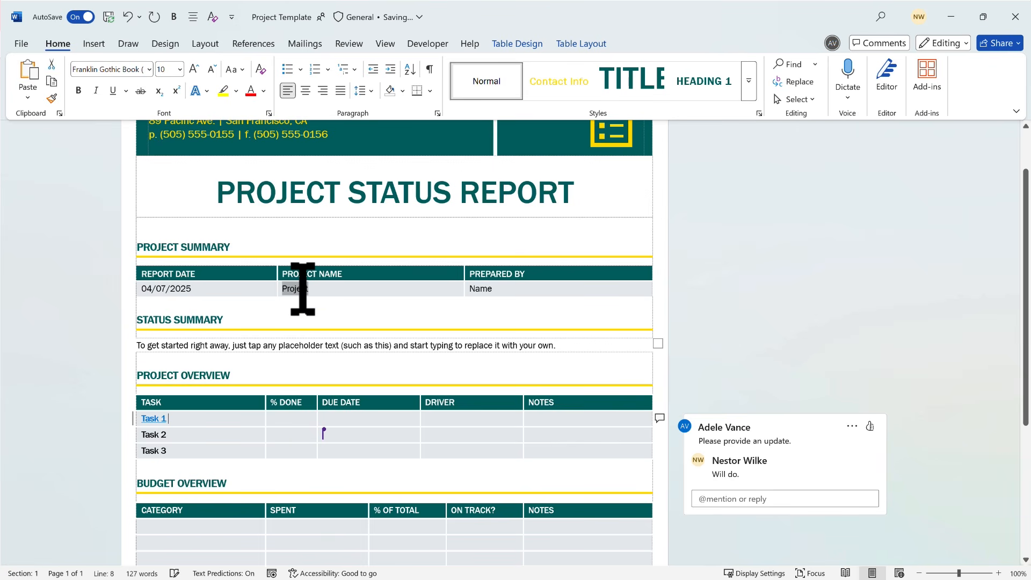
pyautogui.write('Upgrade LMS')
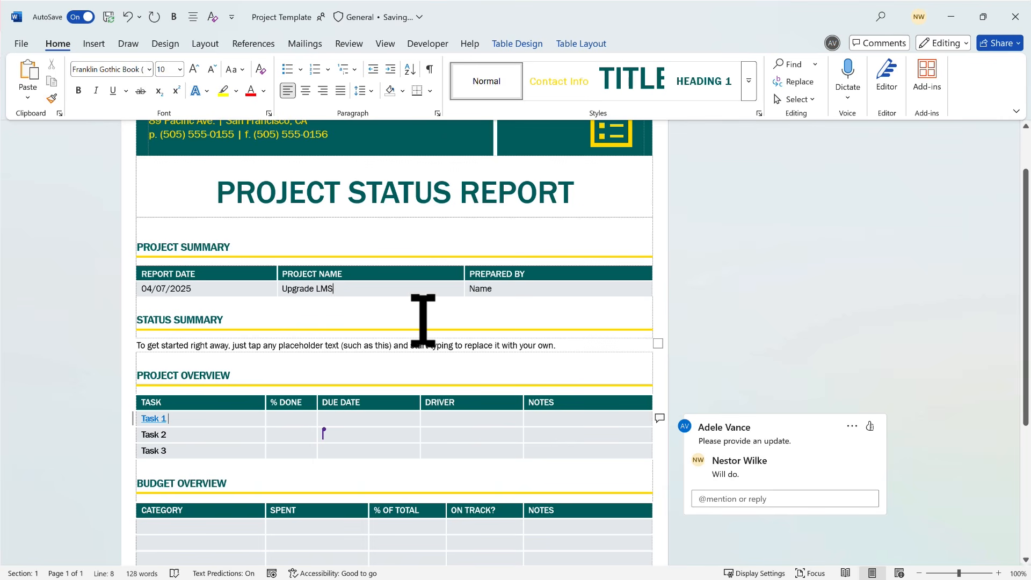
pyautogui.click(415, 334)
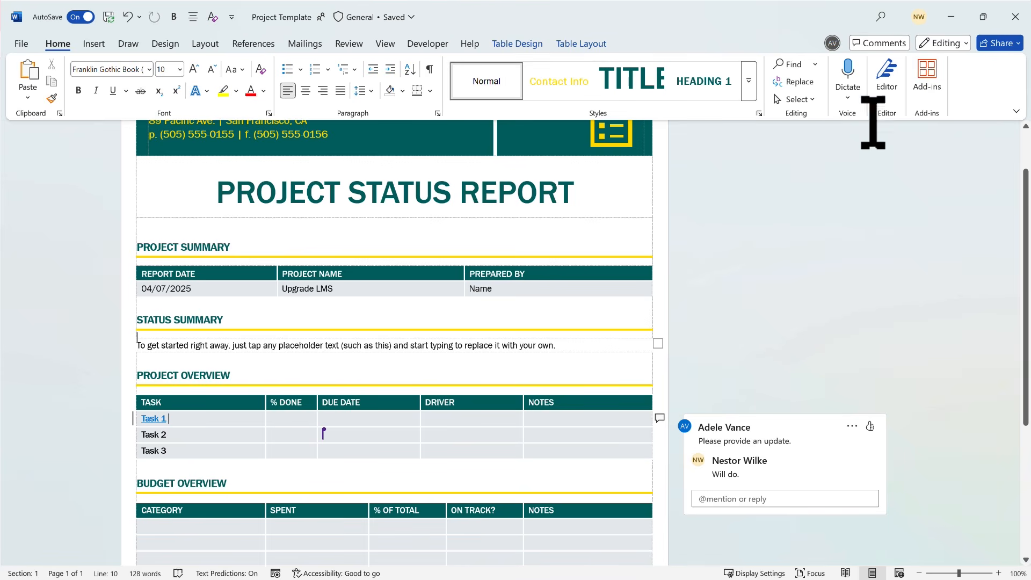
pyautogui.click(1016, 16)
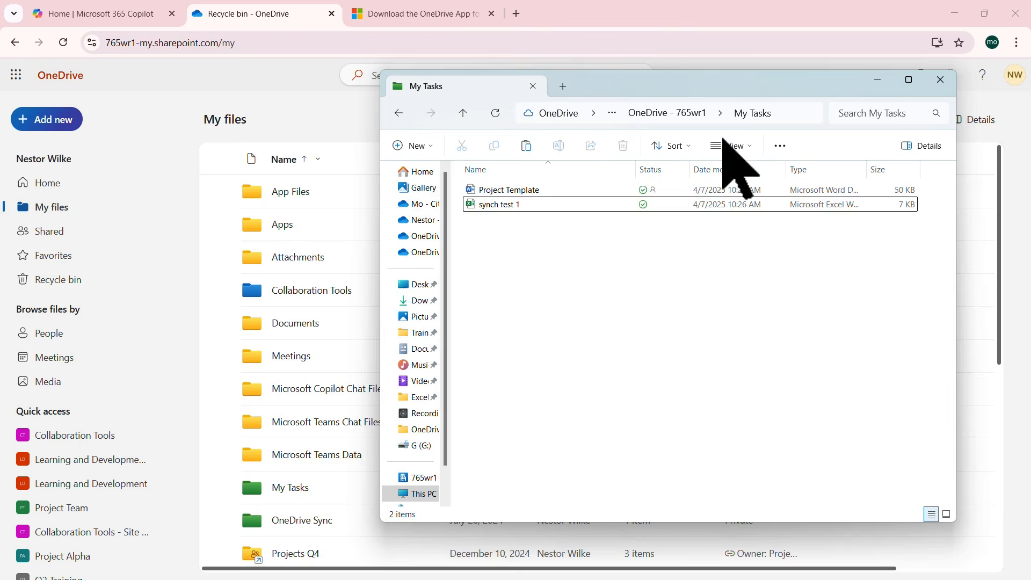
# Step: Switch to OneDrive in the browser, review the Project Template edits from My Tasks in Word for the web, and close the document
pyautogui.click(654, 19)
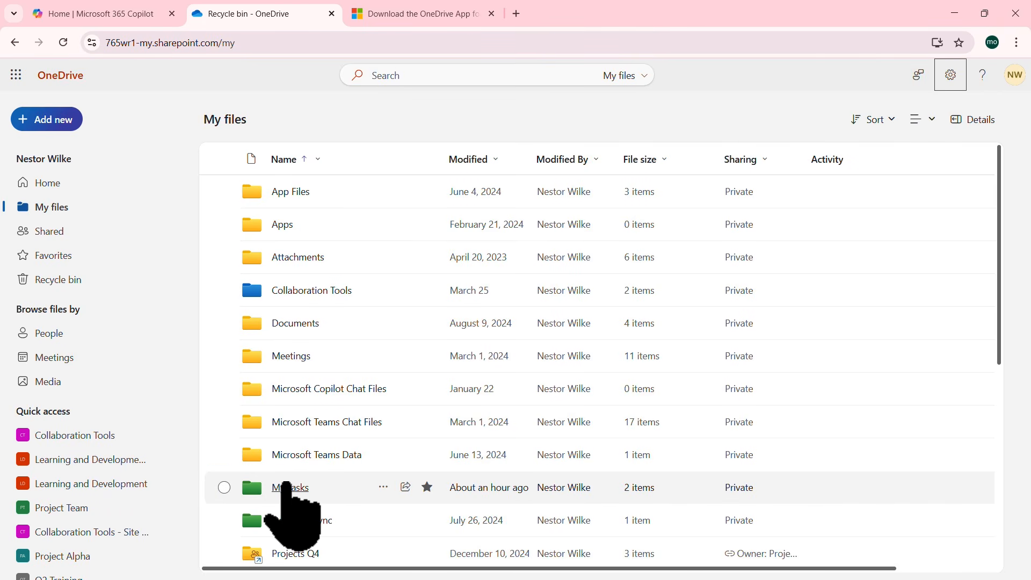
pyautogui.click(287, 486)
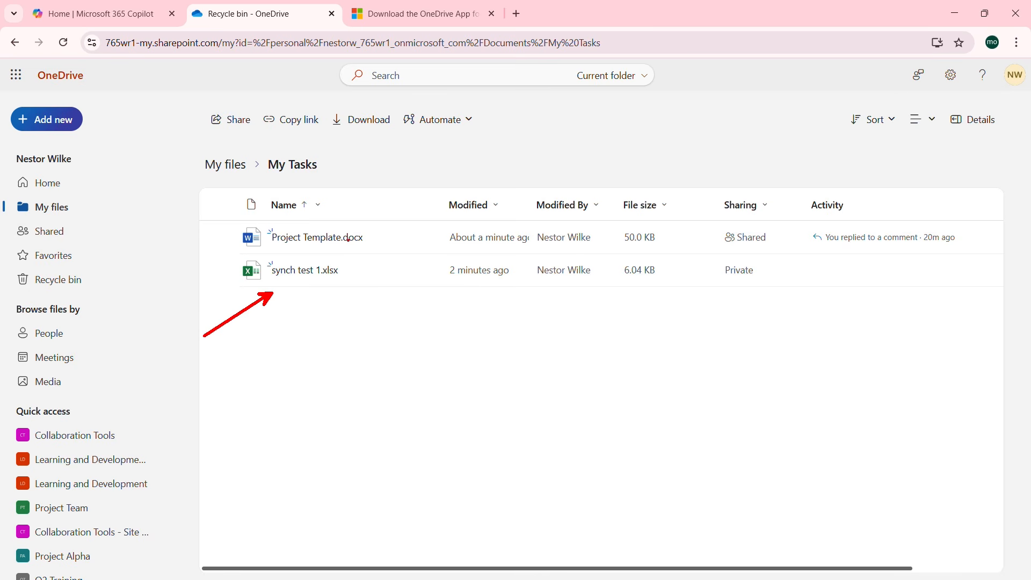
pyautogui.click(322, 236)
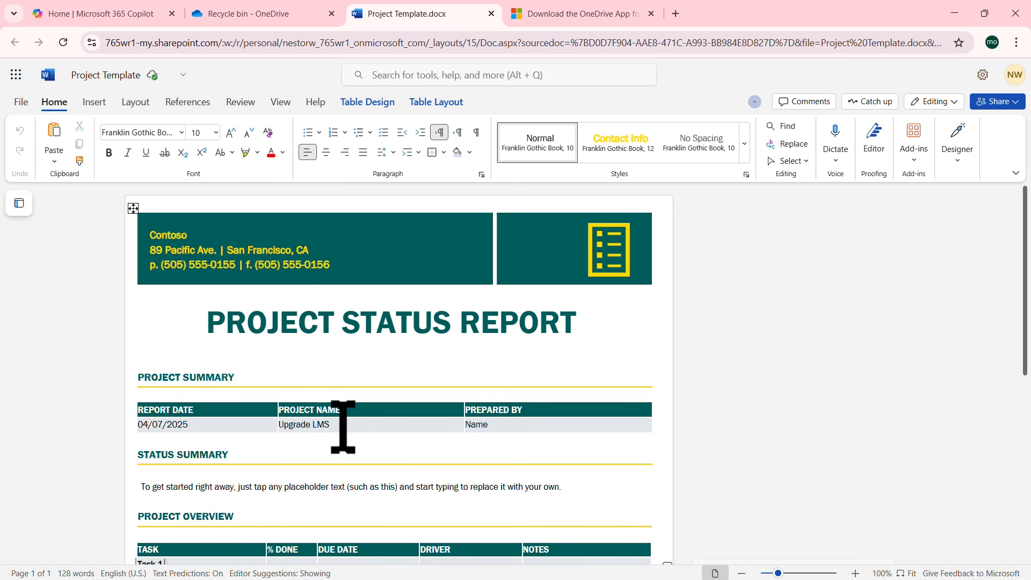
pyautogui.moveTo(338, 427); pyautogui.dragTo(201, 429)
pyautogui.click(359, 455)
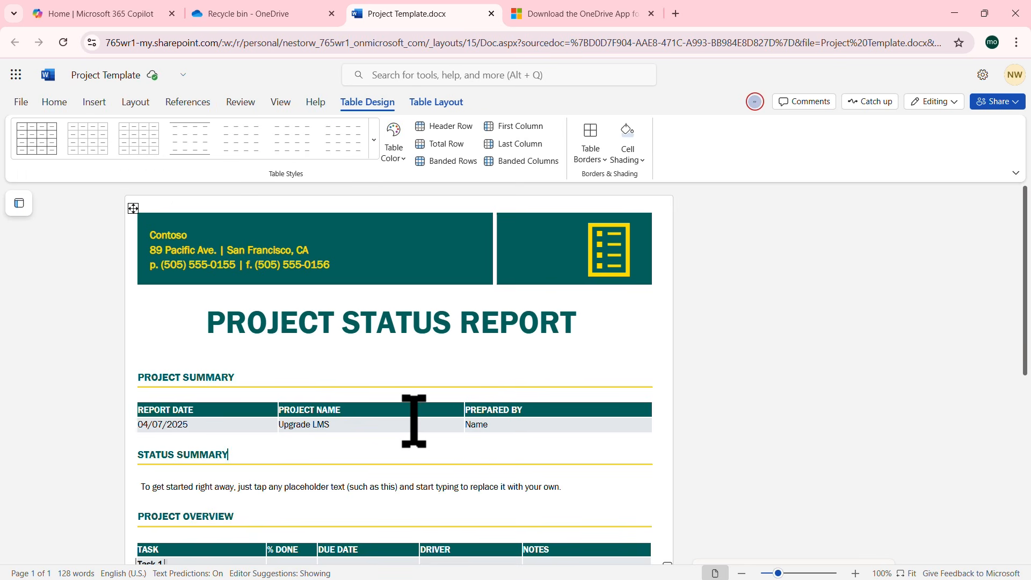
pyautogui.click(491, 13)
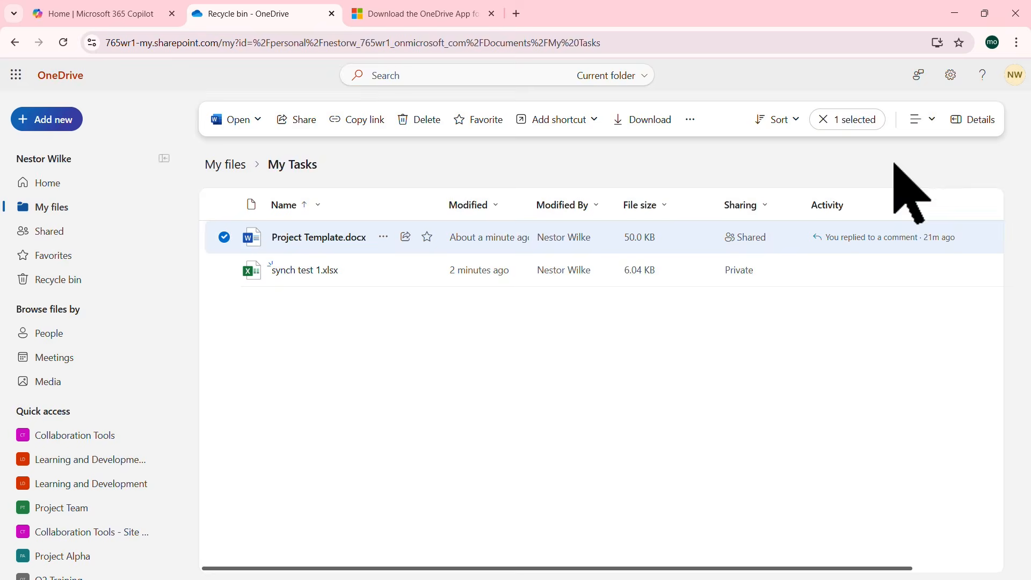
# Step: Display the OneDrive settings, return to My files, compare its folders with the synced File Explorer folder, and close File Explorer
pyautogui.click(950, 75)
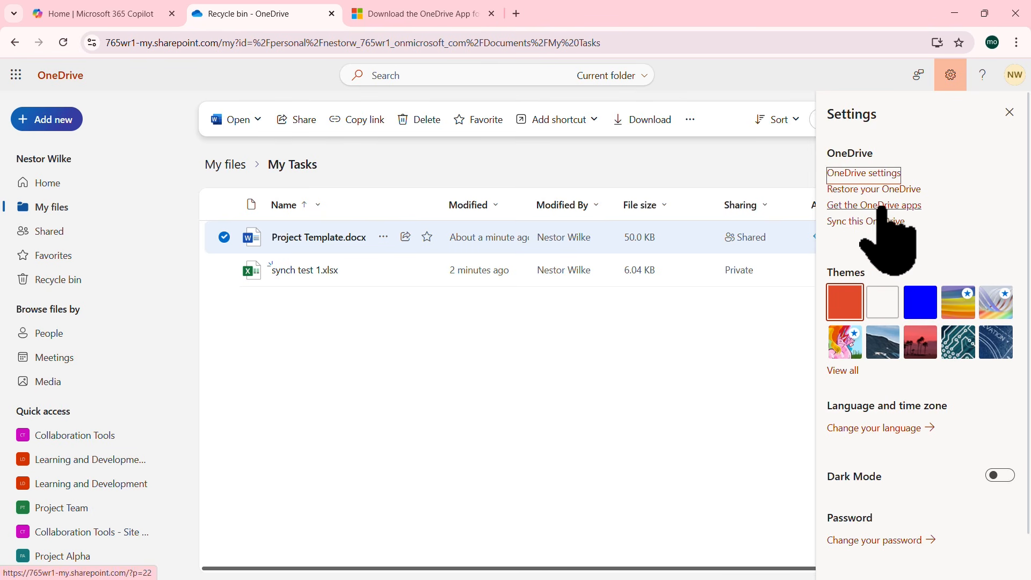
pyautogui.click(521, 359)
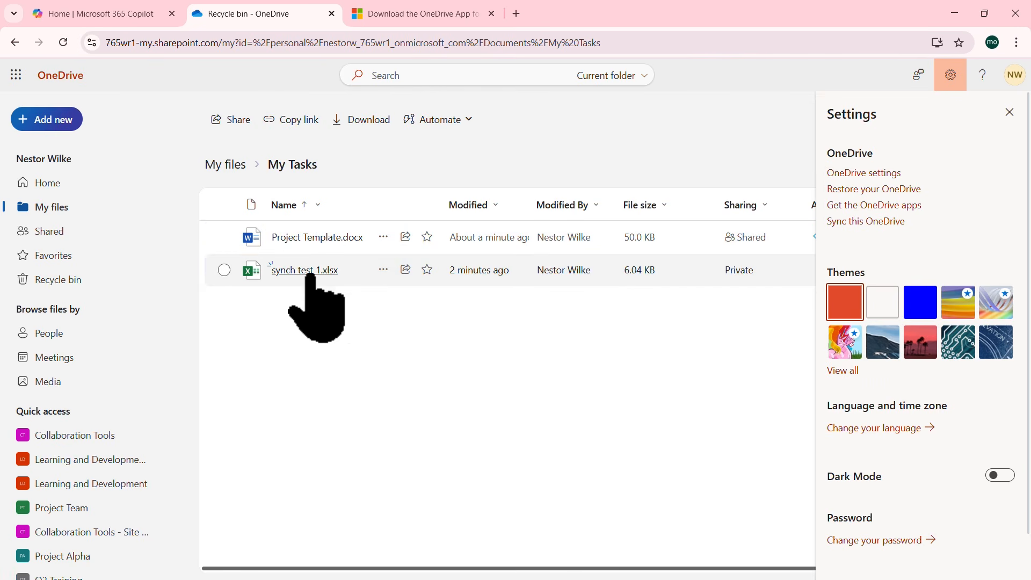
pyautogui.click(59, 207)
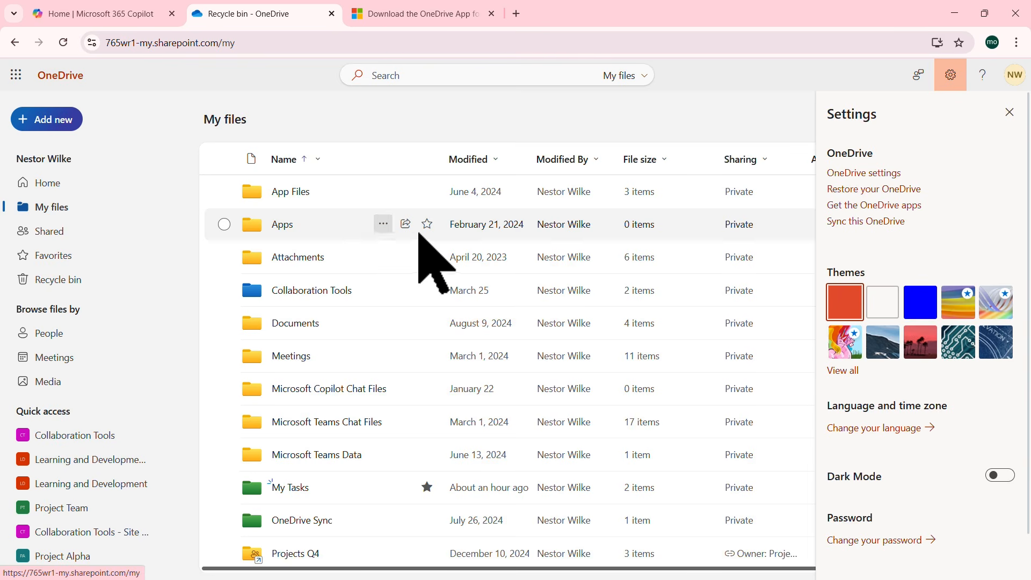
pyautogui.scroll(-2, 427, 252)
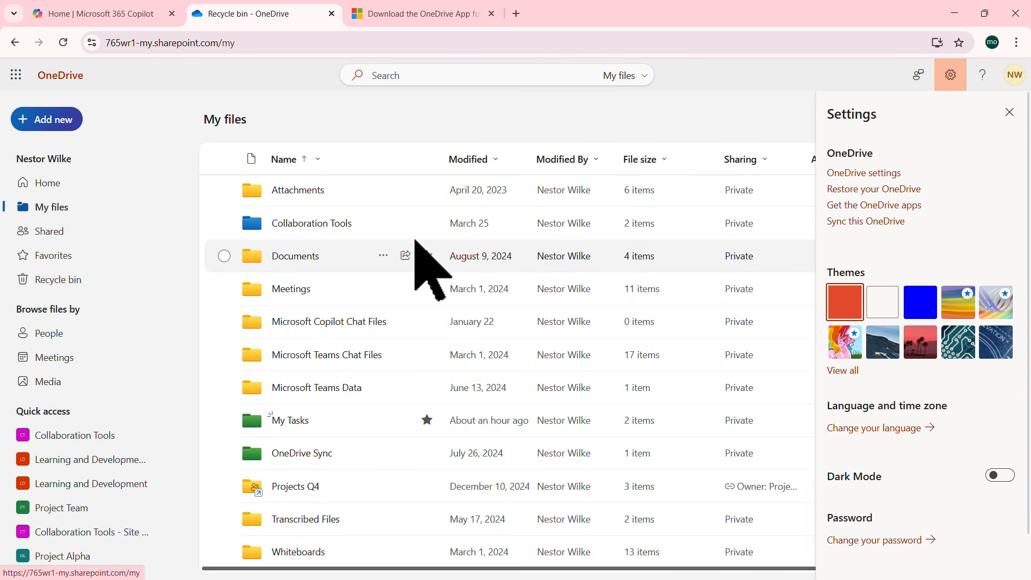
pyautogui.scroll(2, 421, 252)
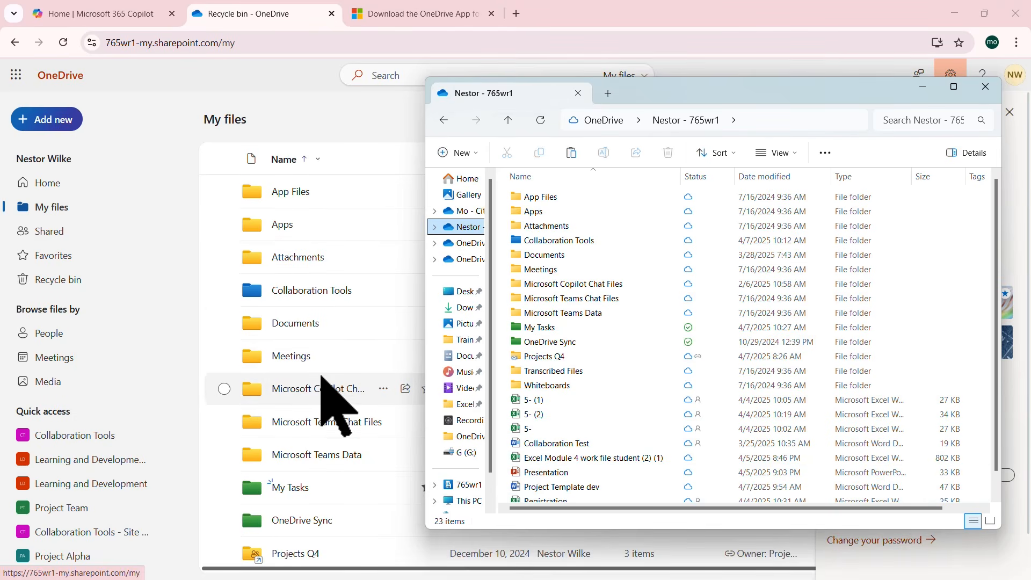
pyautogui.scroll(-1, 334, 313)
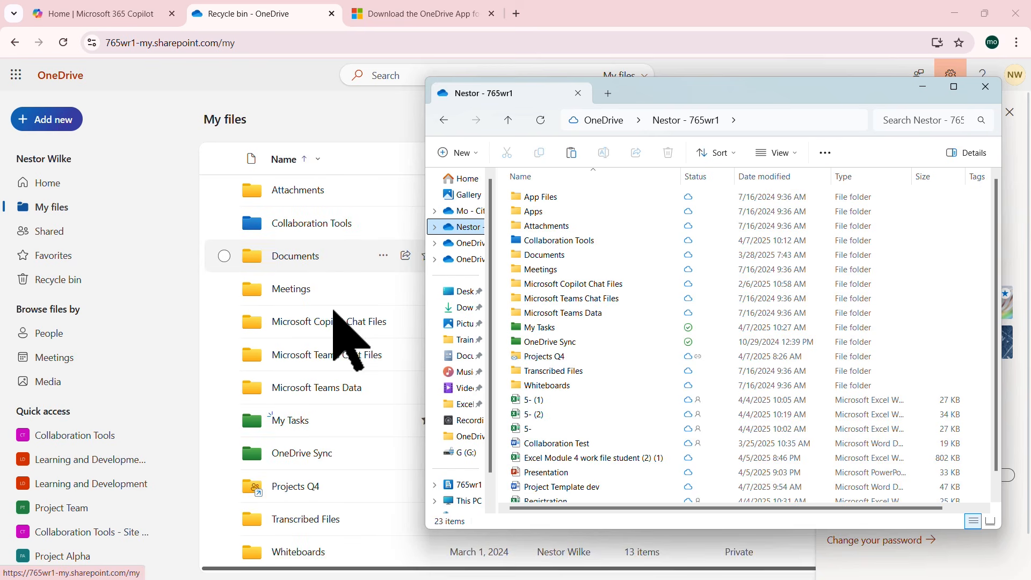
pyautogui.scroll(1, 334, 313)
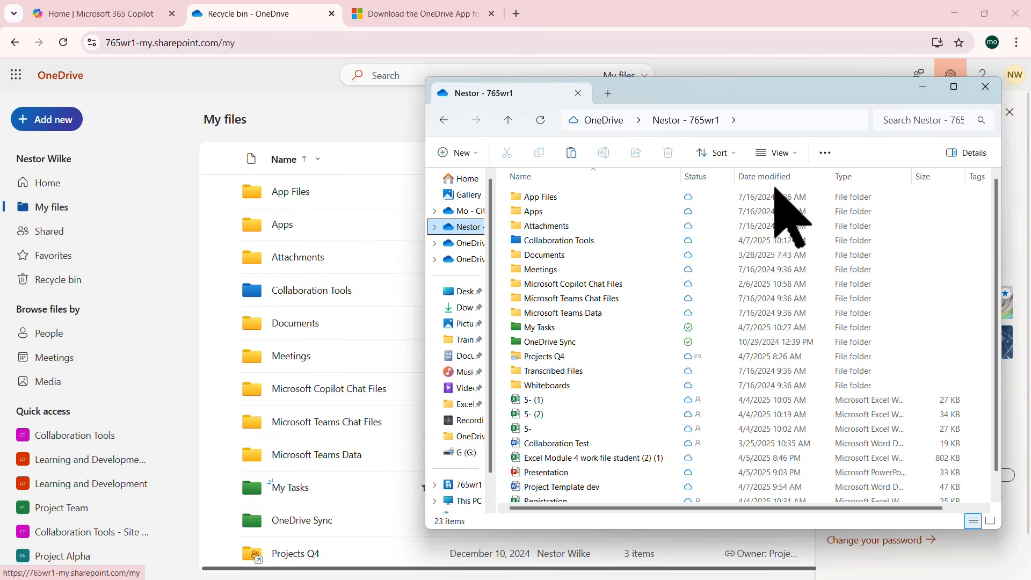
pyautogui.click(986, 87)
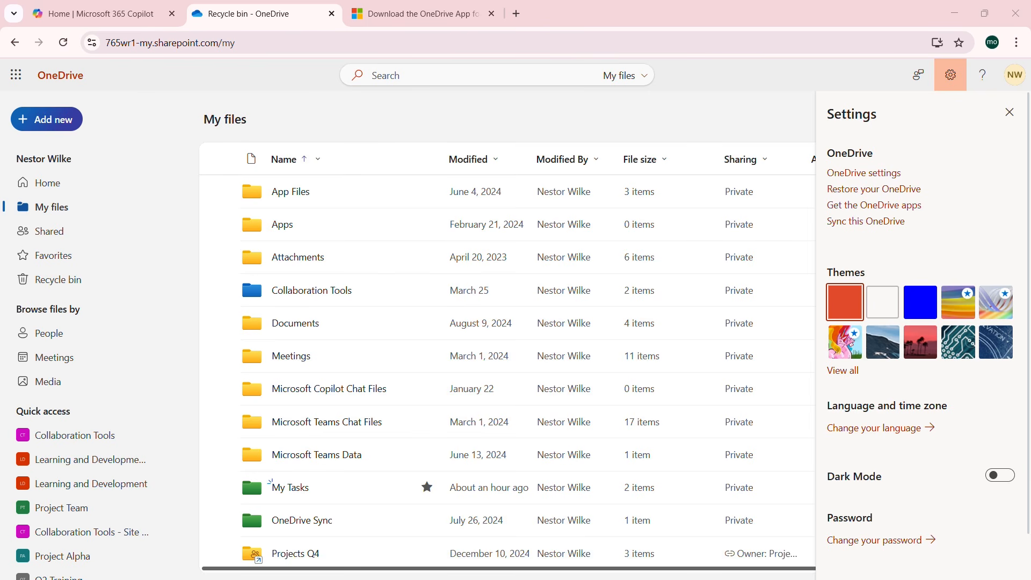
# Step: Bring up the OneDrive app's Sync and backup settings and place the PC folder backup options below the backup management section
pyautogui.moveTo(1030, 54); pyautogui.dragTo(586, 70)
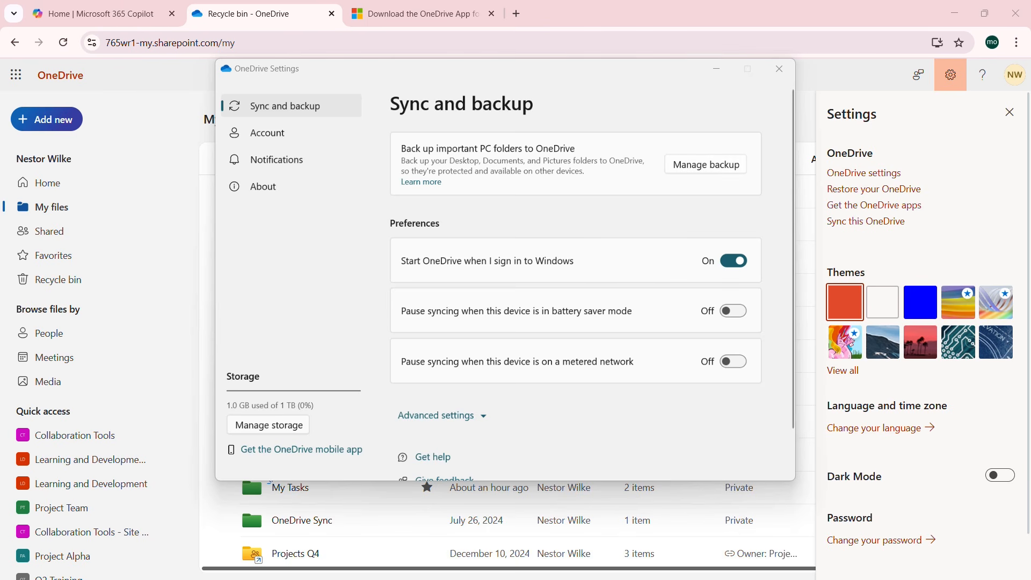
pyautogui.moveTo(1030, 79); pyautogui.dragTo(591, 109)
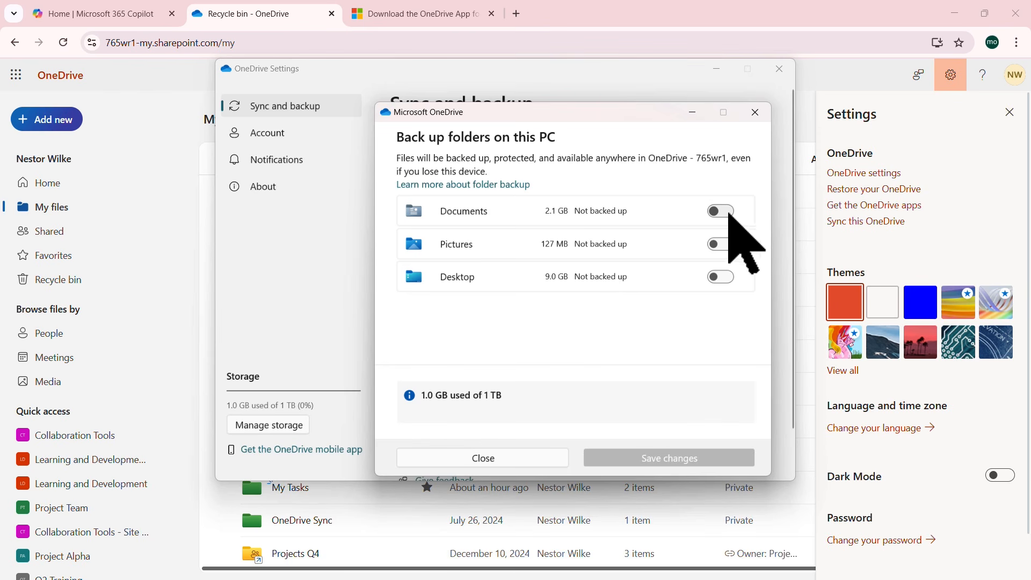
pyautogui.moveTo(531, 118); pyautogui.dragTo(532, 203)
pyautogui.hotkey('ctrl', '2')
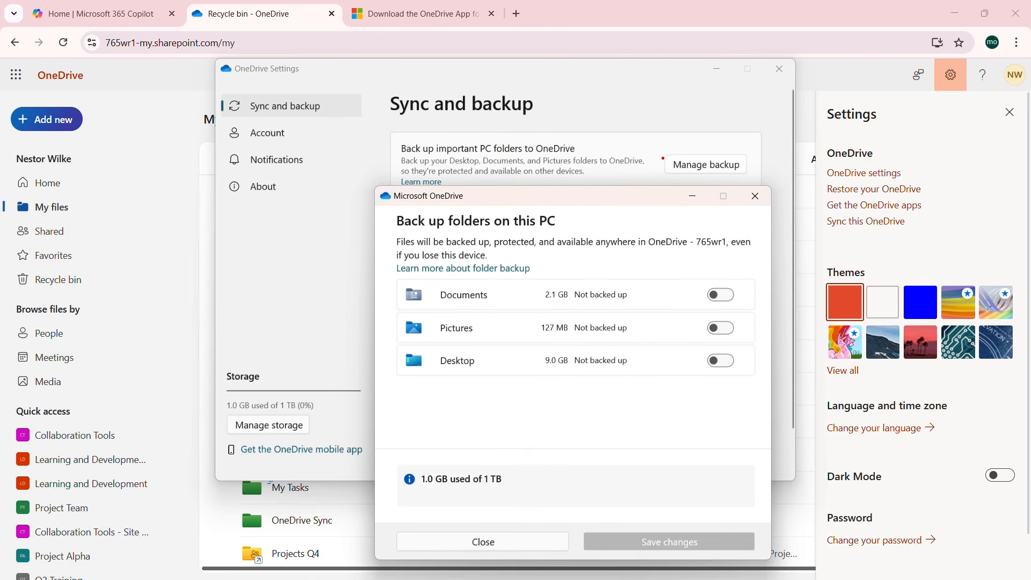
pyautogui.moveTo(659, 147); pyautogui.dragTo(762, 182)
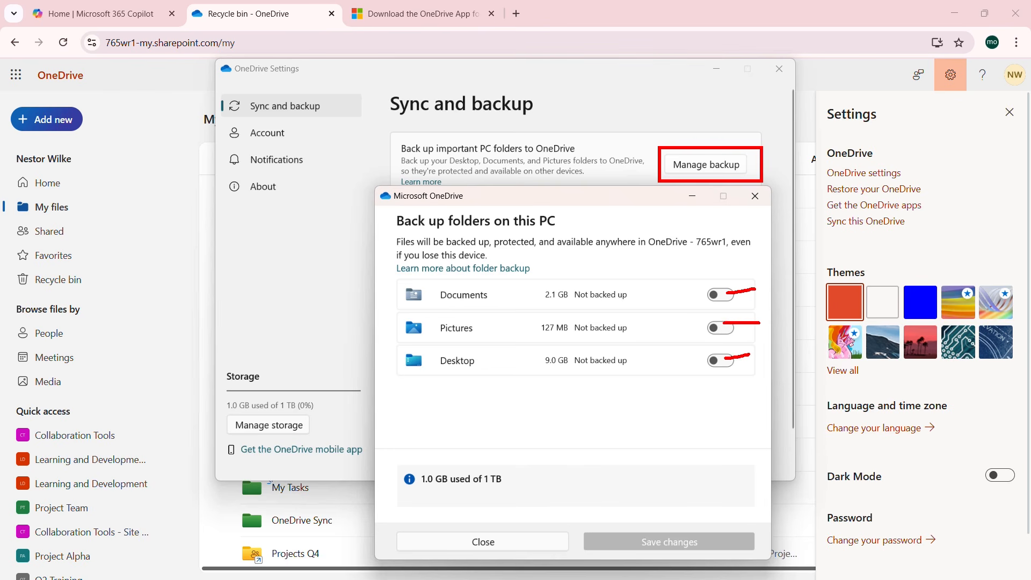
pyautogui.press('Escape')
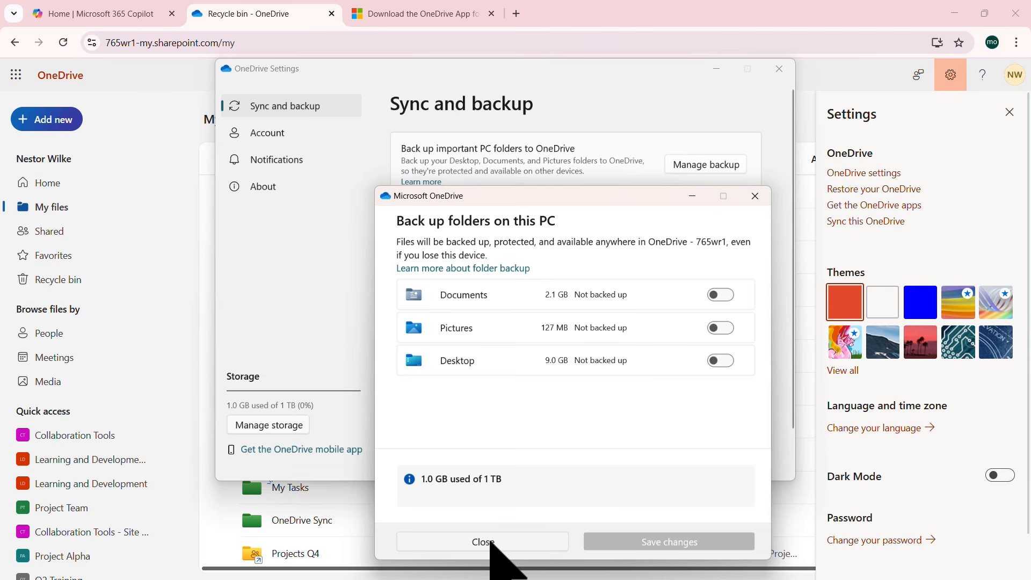
# Step: Dismiss the folder backup dialog and the OneDrive Settings window, and close the OneDrive app download page
pyautogui.click(486, 541)
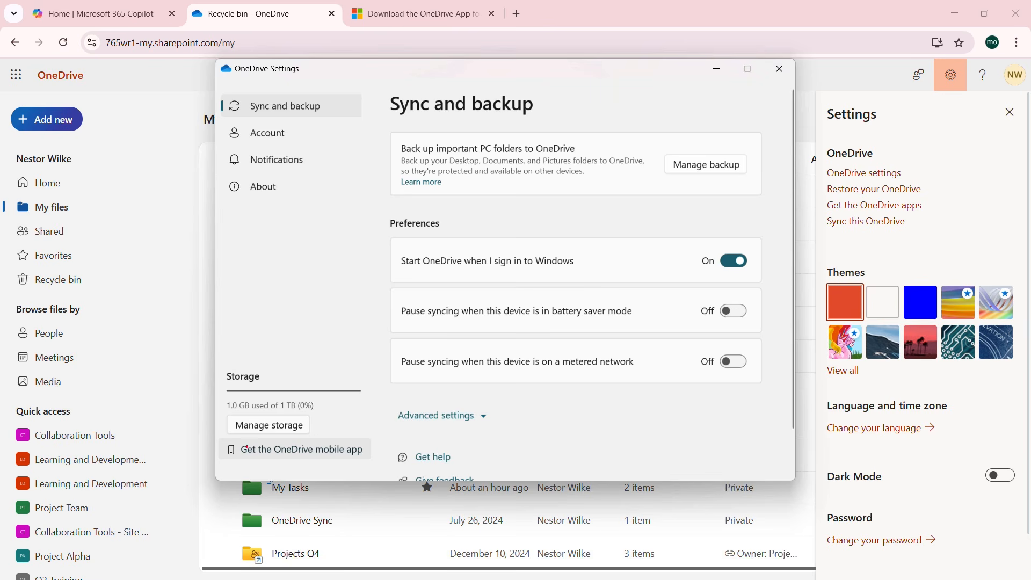
pyautogui.moveTo(222, 443)
pyautogui.mouseDown()
pyautogui.moveTo(354, 467)
pyautogui.moveTo(522, 426)
pyautogui.mouseUp()
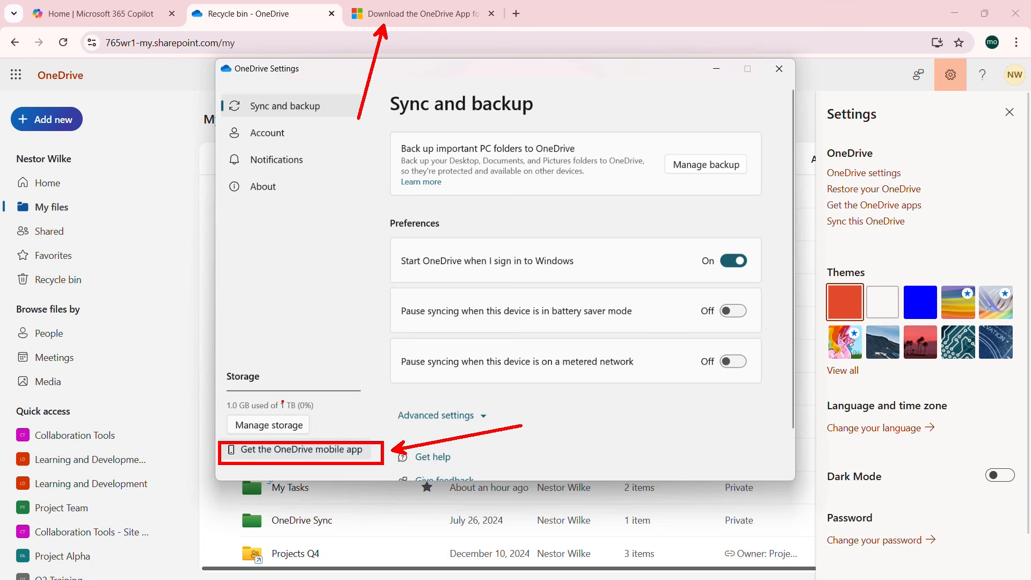
pyautogui.press('Escape')
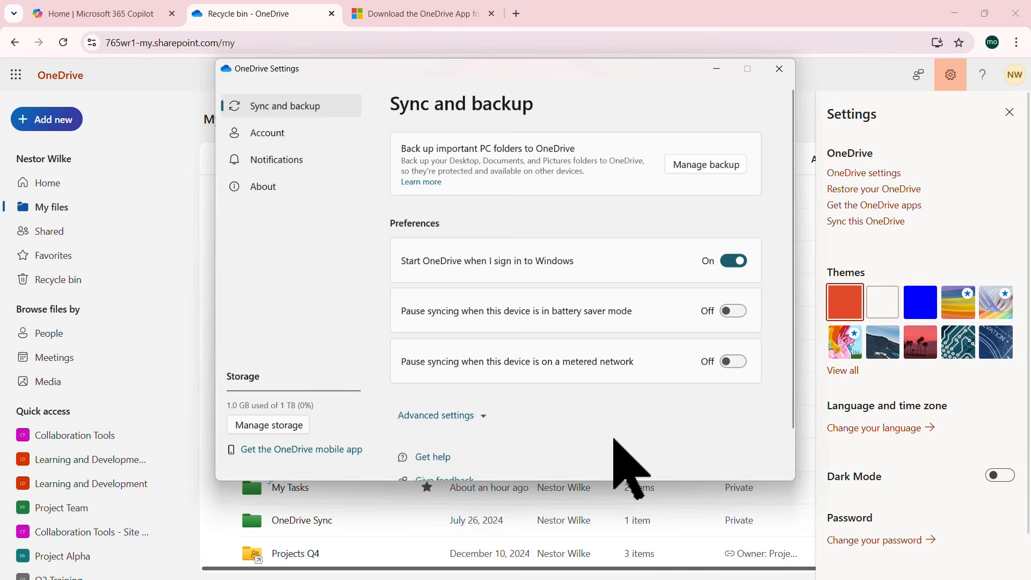
pyautogui.click(778, 69)
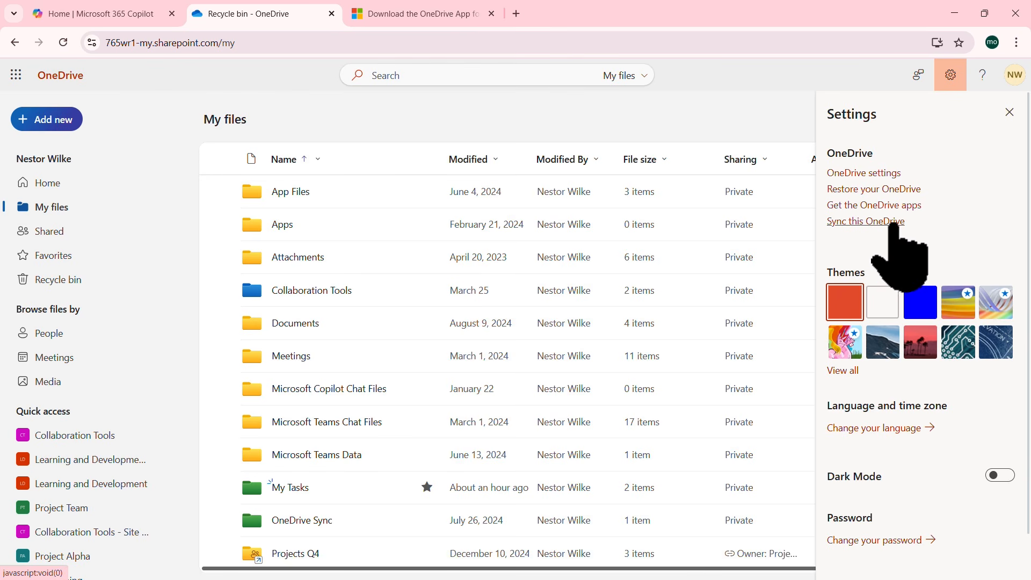
pyautogui.click(491, 14)
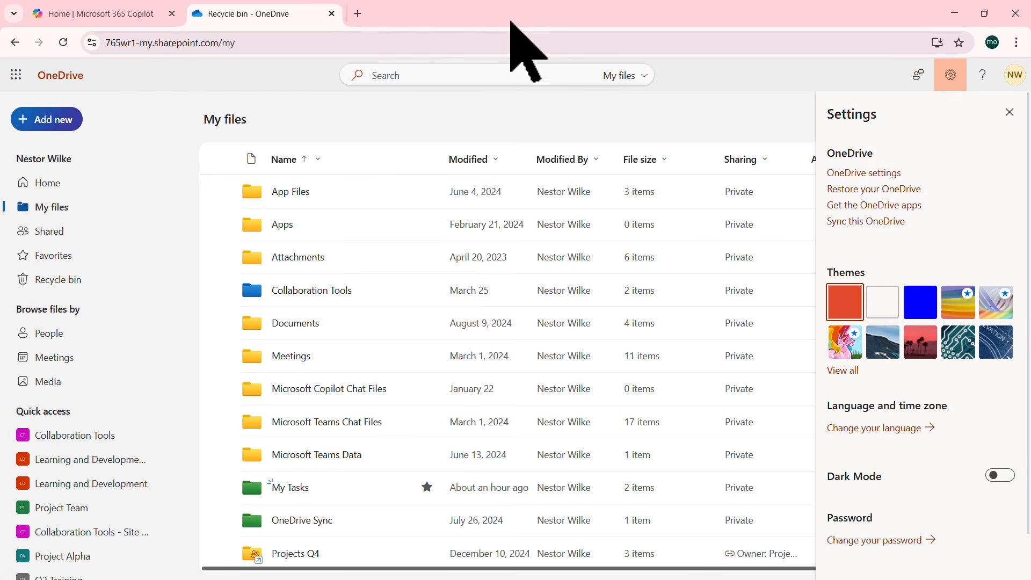
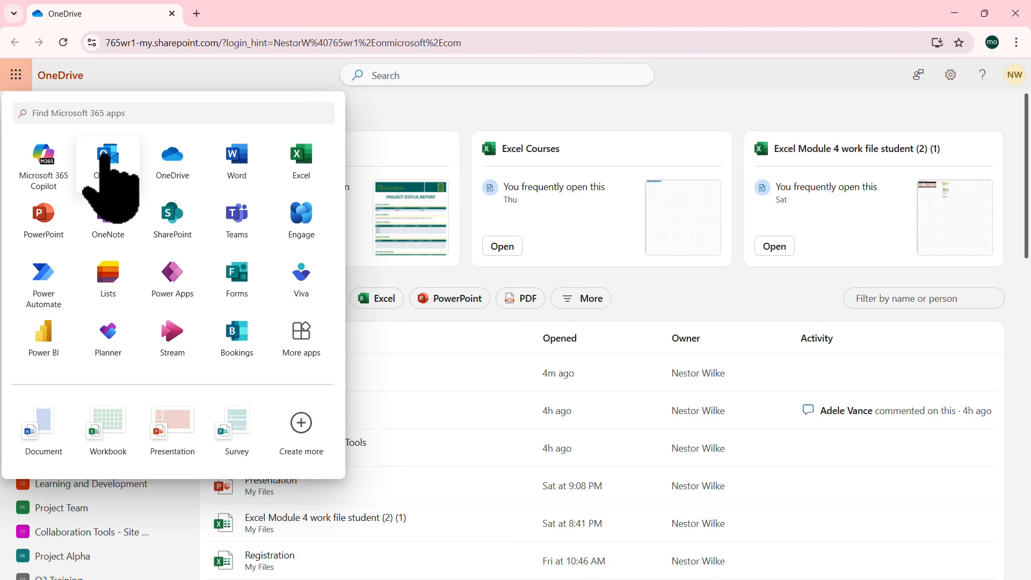
# Step: Switch to Outlook on the web, expand the mail Folders group, and look through the folder list
pyautogui.click(105, 157)
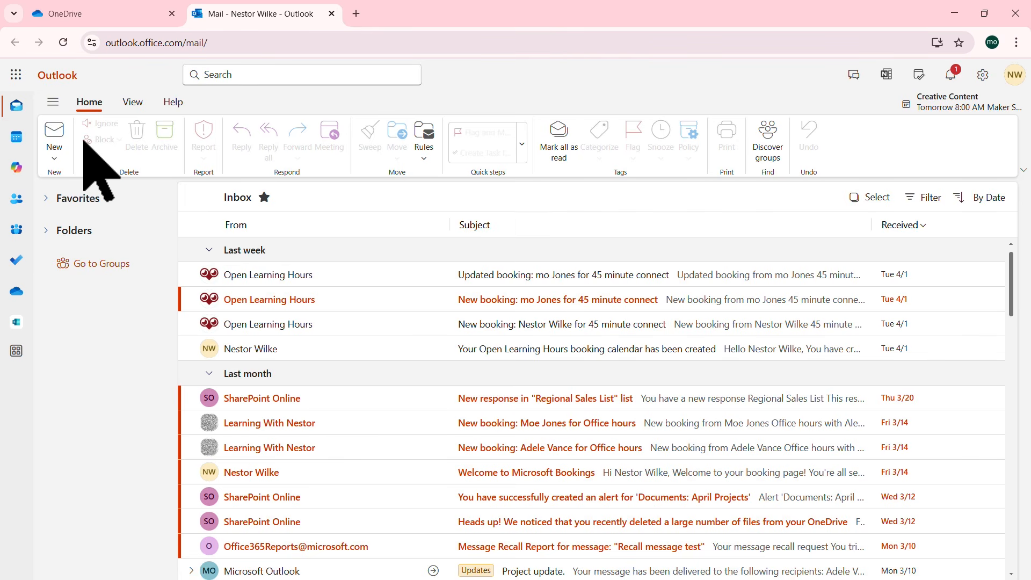
pyautogui.click(47, 236)
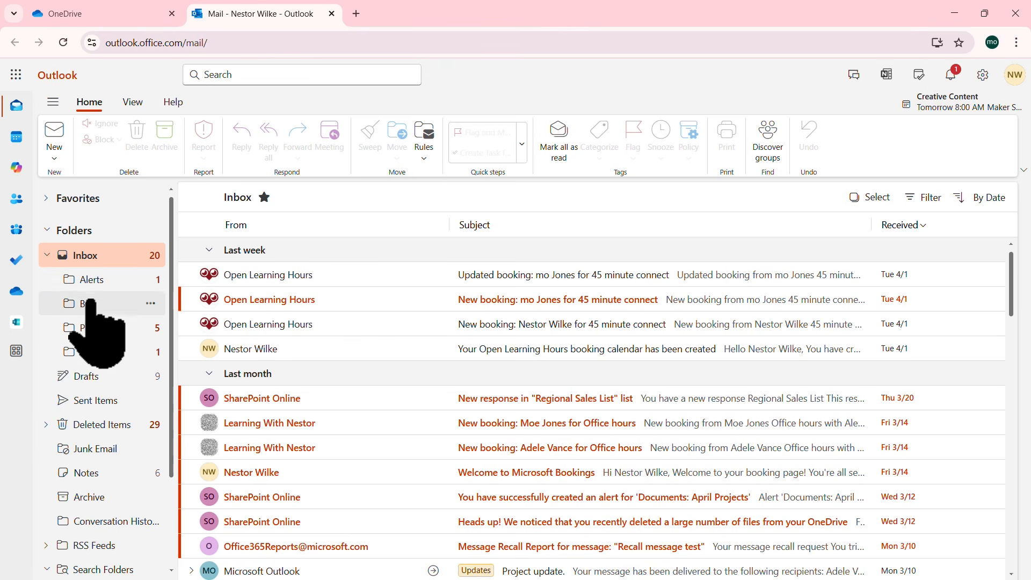
pyautogui.scroll(-2, 114, 435)
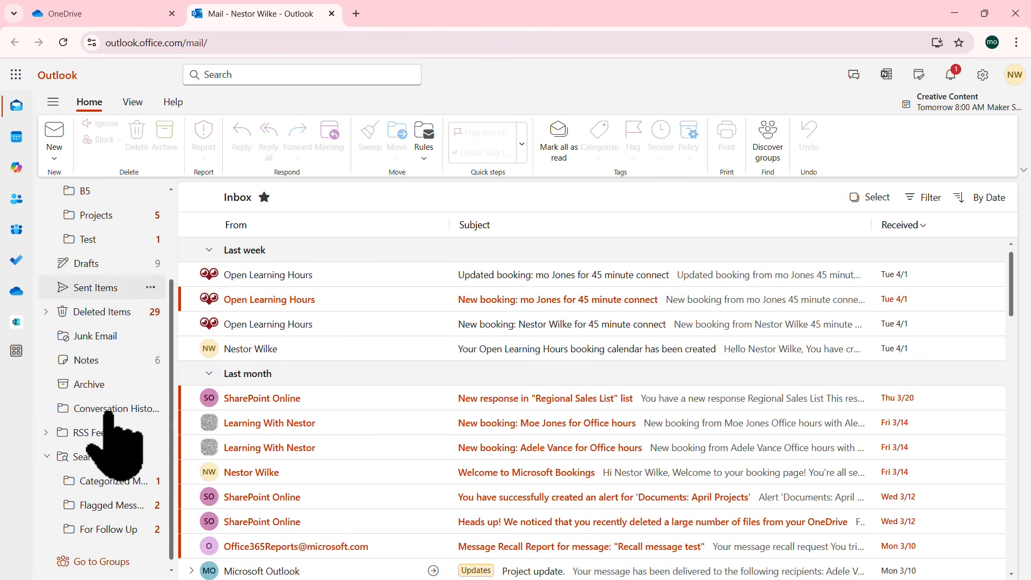
pyautogui.scroll(2, 110, 424)
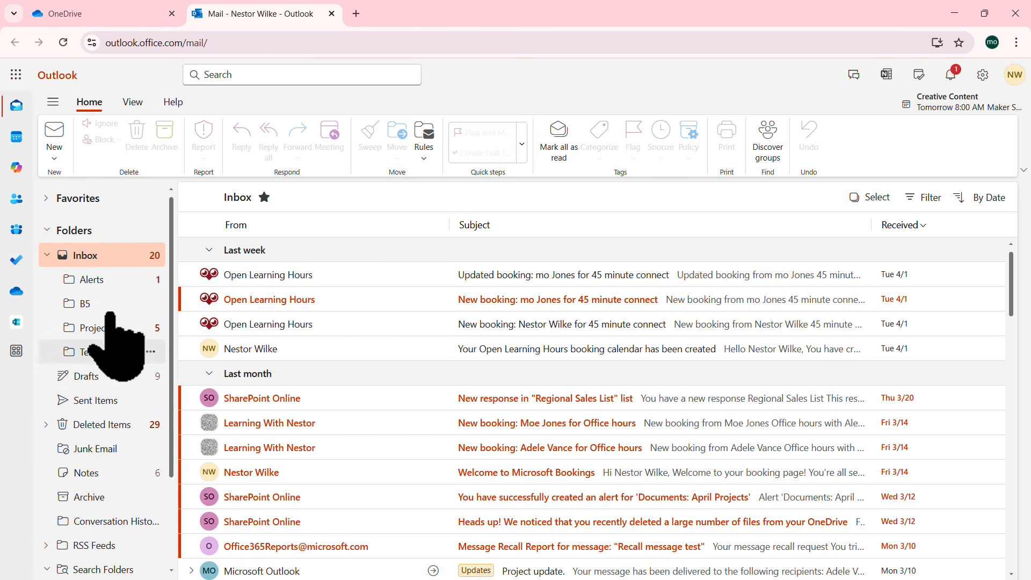
# Step: Display the calendar in Month, Work week and Week views, and bring up the contacts
pyautogui.click(16, 138)
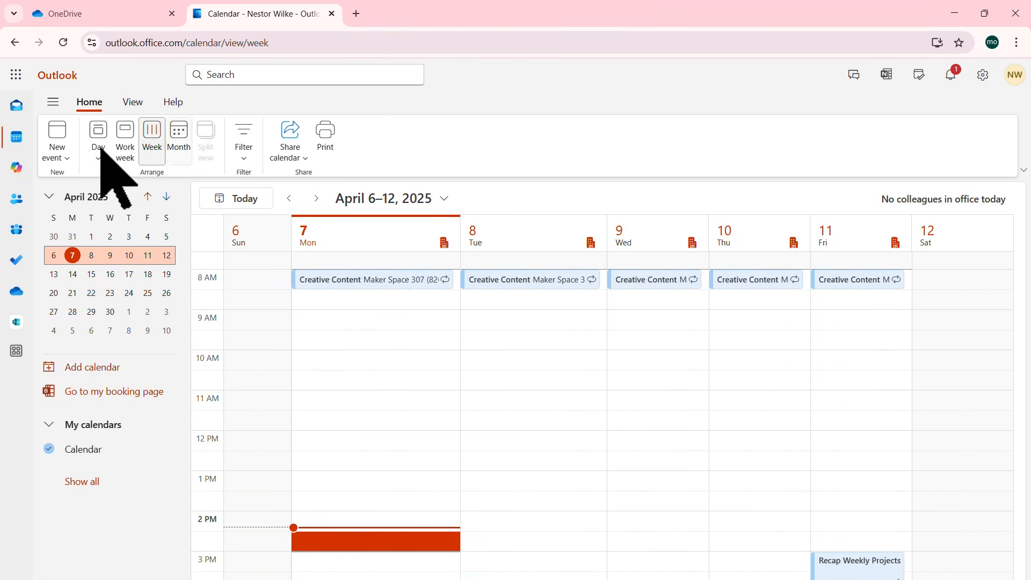
pyautogui.click(179, 137)
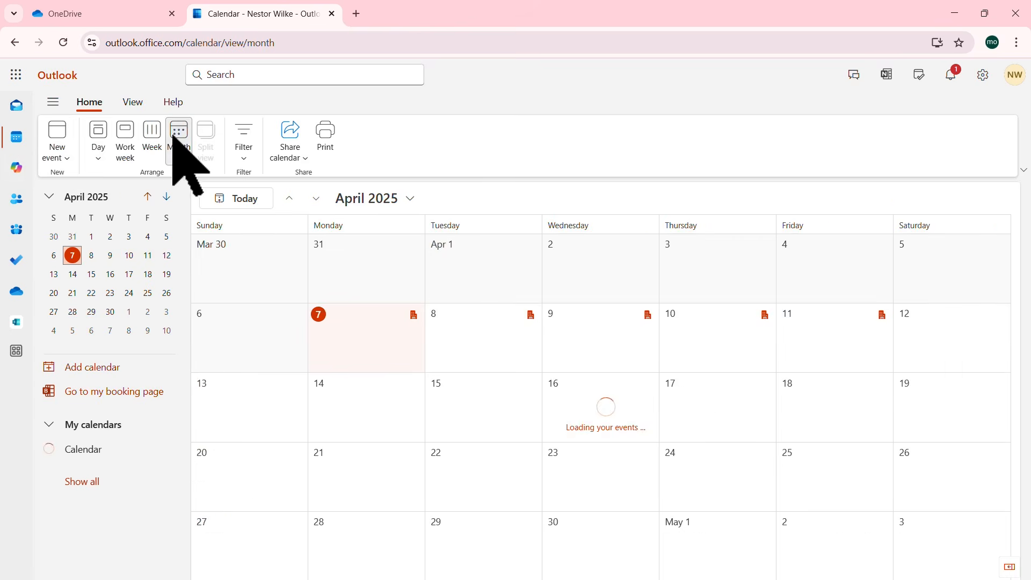
pyautogui.click(124, 137)
pyautogui.click(152, 139)
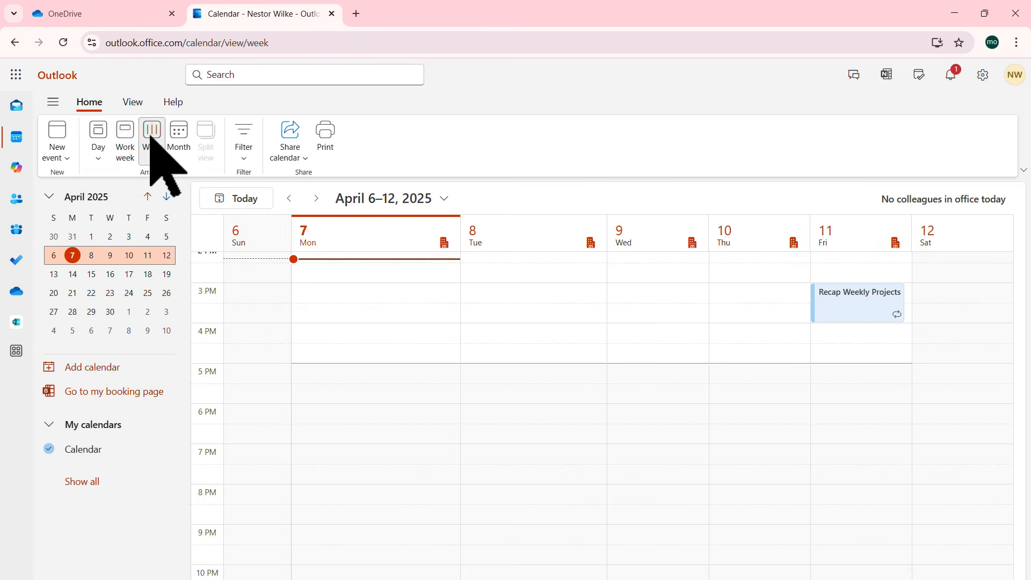
pyautogui.click(16, 199)
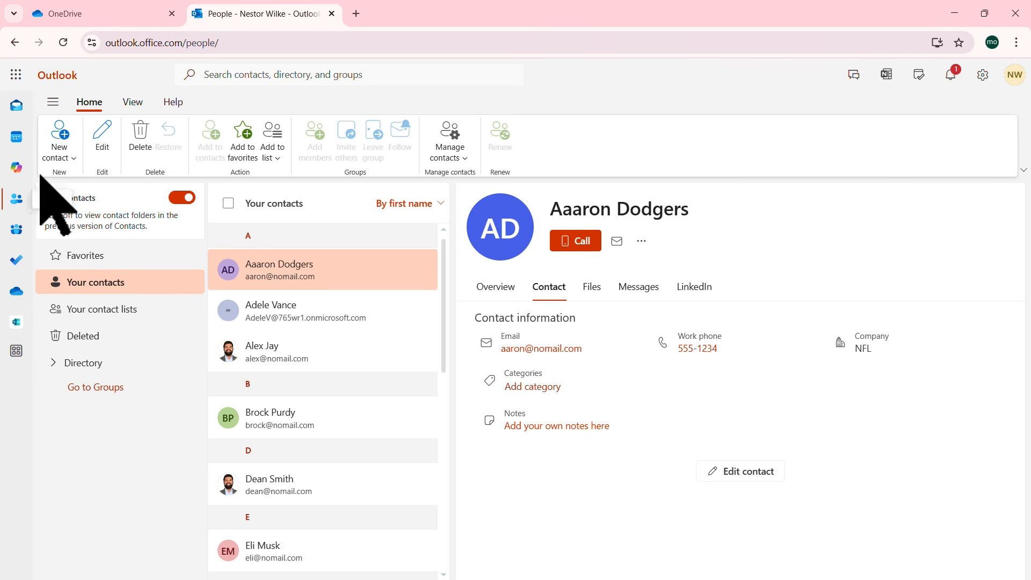
# Step: Return to the mail inbox and look over its view and help commands
pyautogui.click(20, 105)
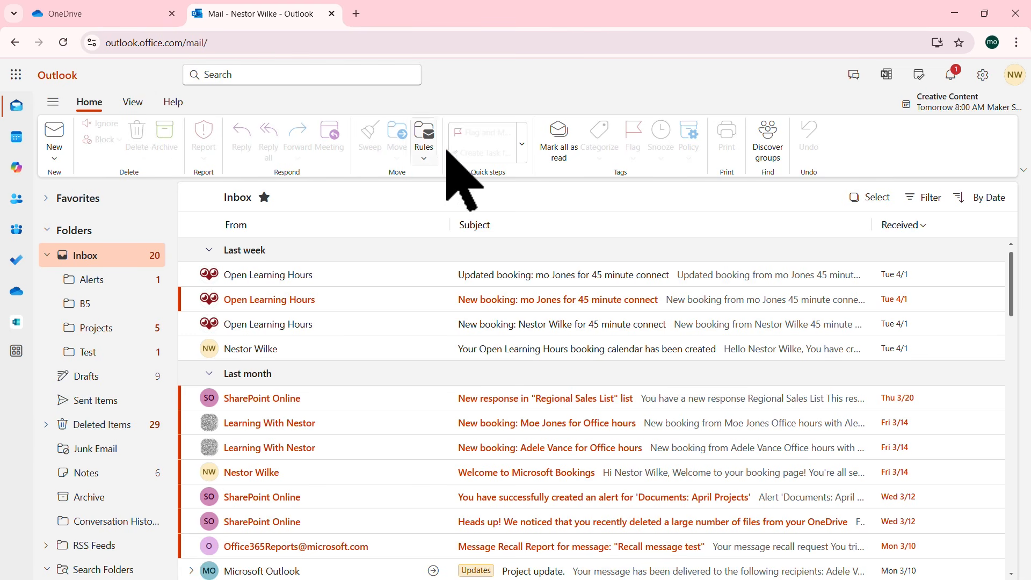
pyautogui.click(133, 102)
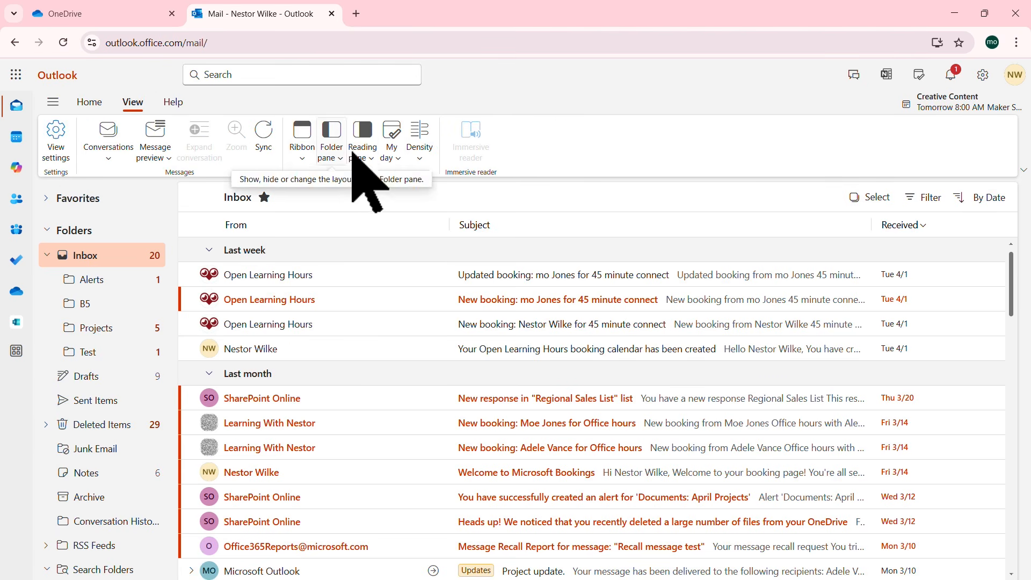
pyautogui.click(164, 101)
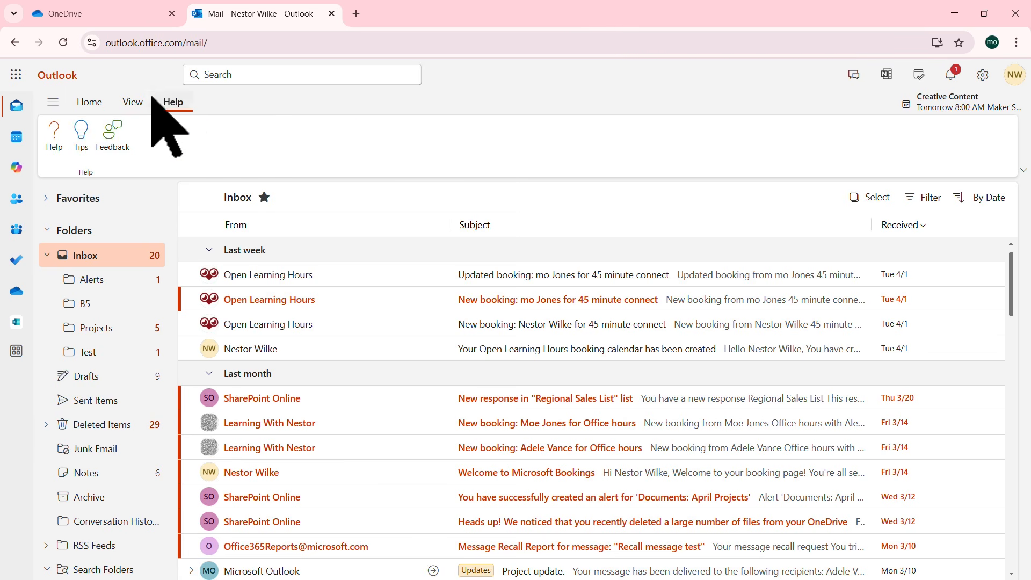
pyautogui.click(89, 101)
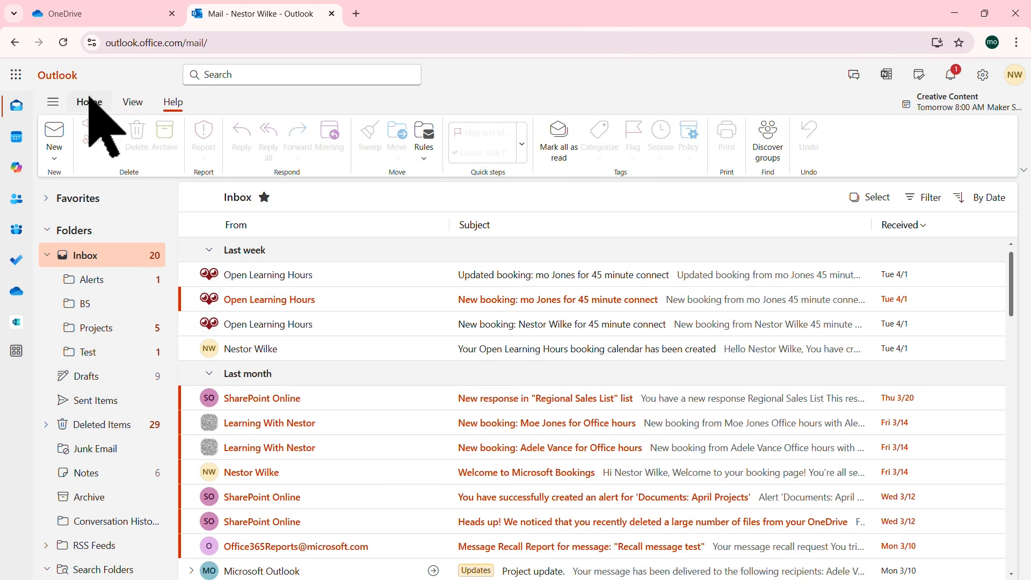
# Step: Start a new email, adding one suggested contact as the recipient and another in copy
pyautogui.click(54, 132)
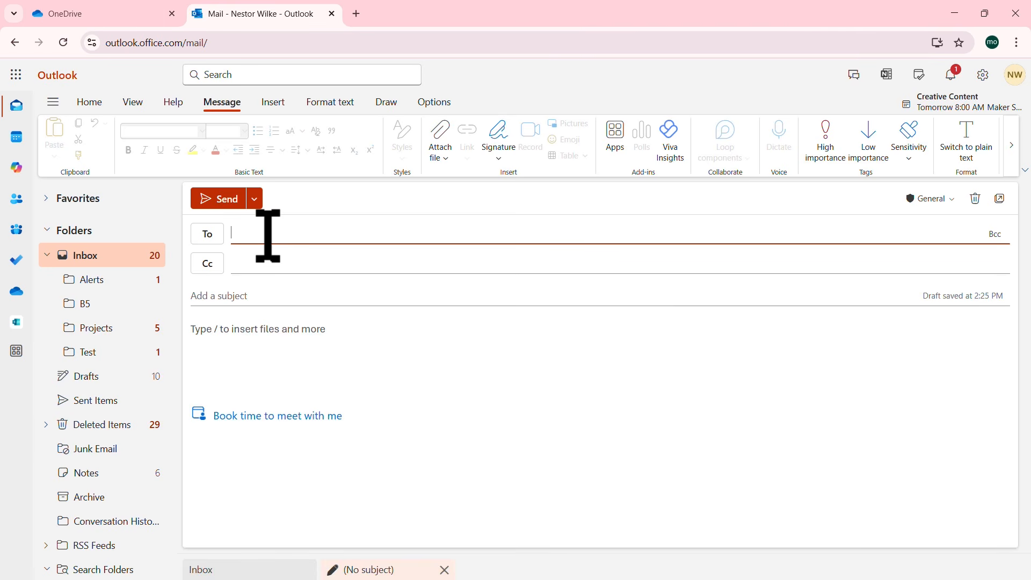
pyautogui.write('adel')
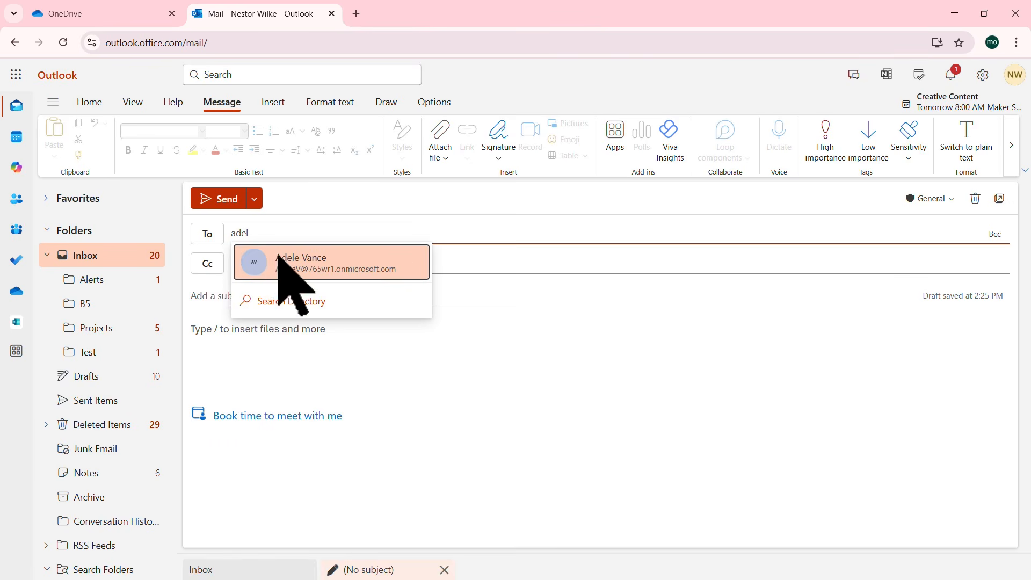
pyautogui.click(311, 268)
pyautogui.click(271, 260)
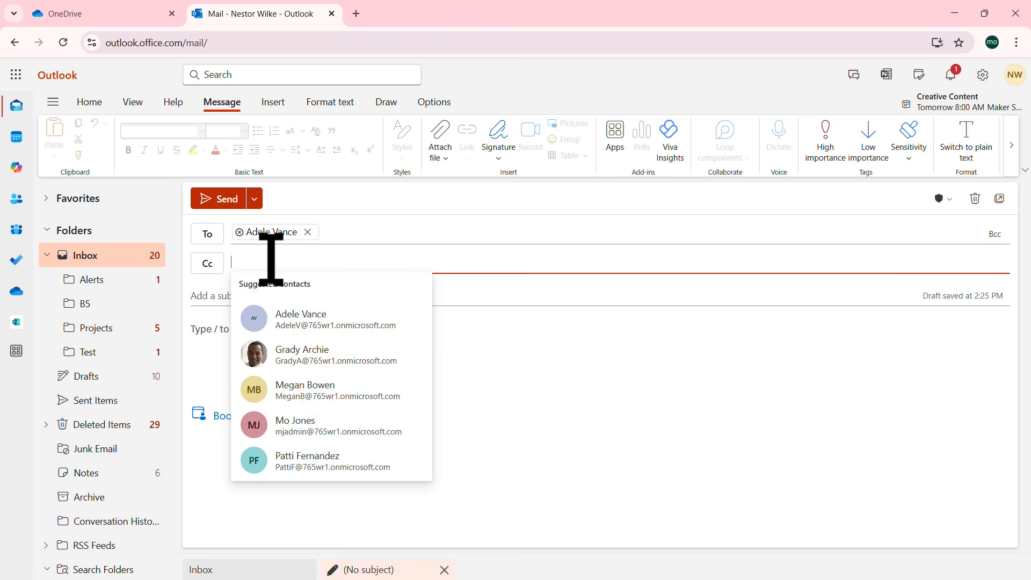
pyautogui.click(322, 357)
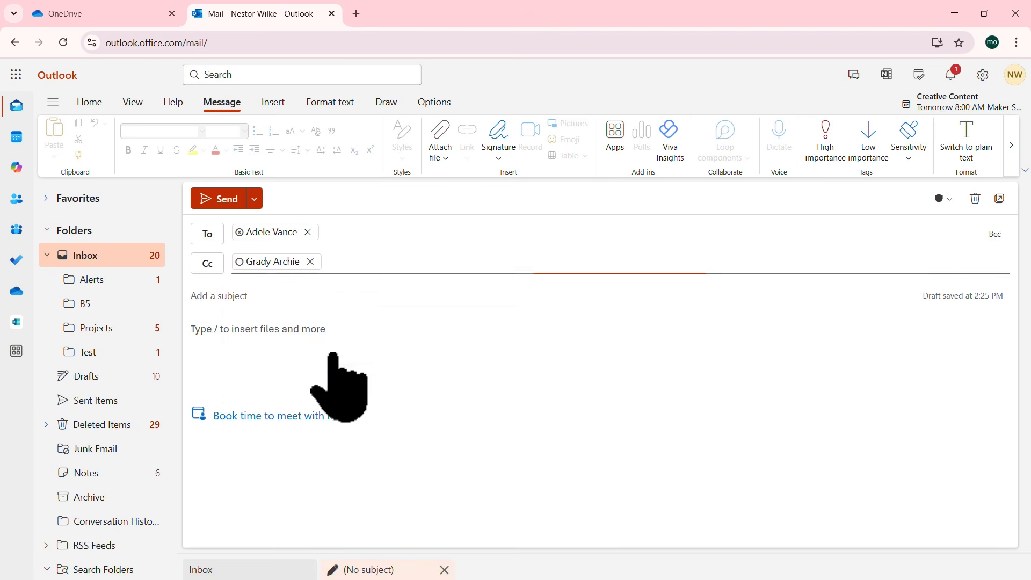
# Step: Give the email the subject "Web Apps" and begin the body with the line "Check these out:"
pyautogui.click(321, 294)
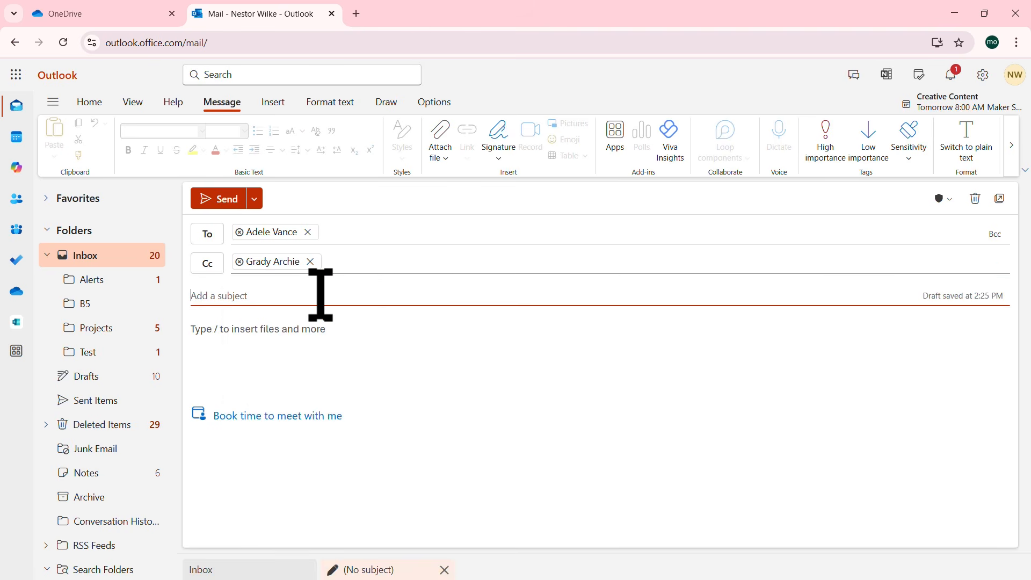
pyautogui.write('Web Apps')
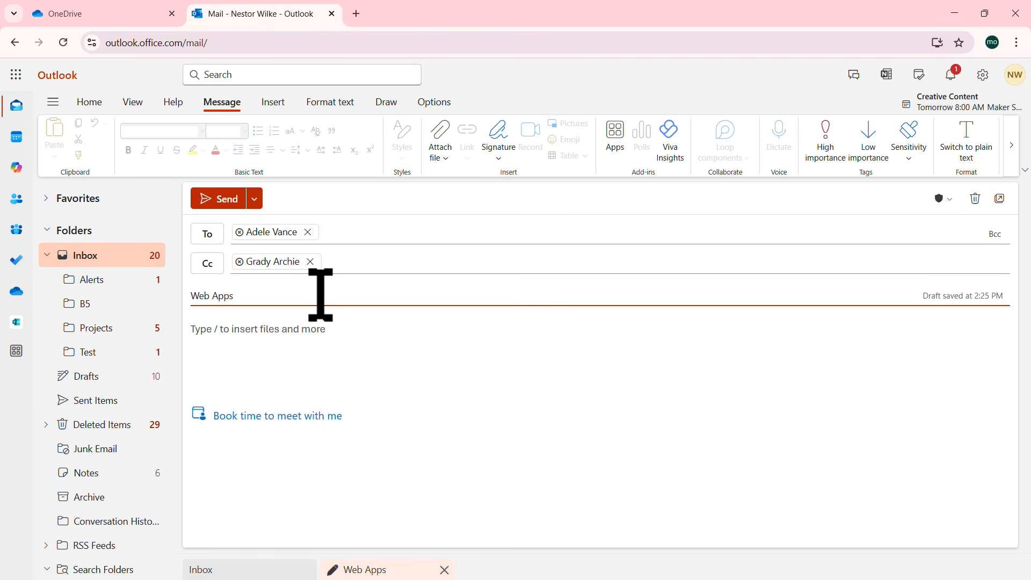
pyautogui.click(329, 364)
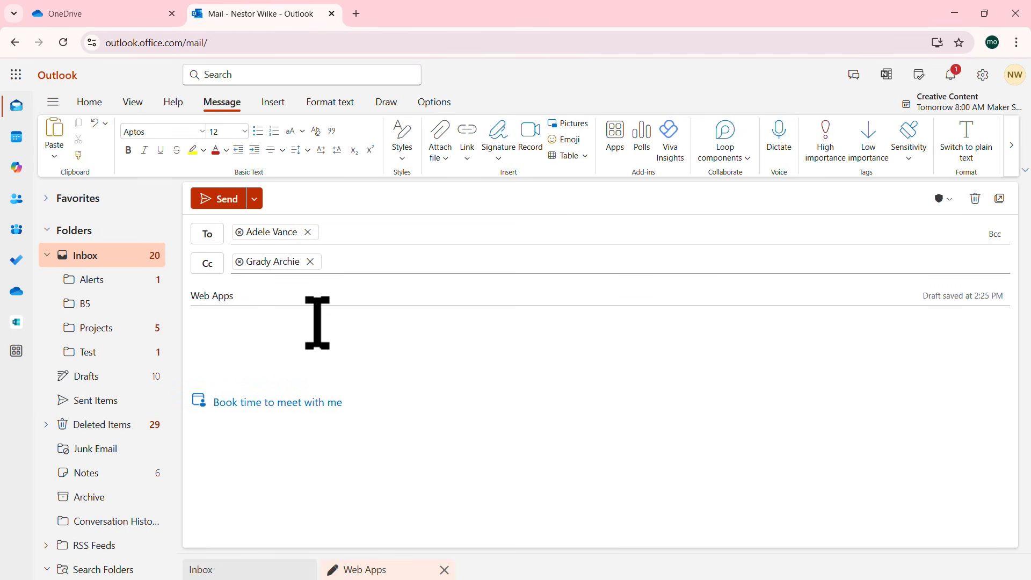
pyautogui.write('Check these out')
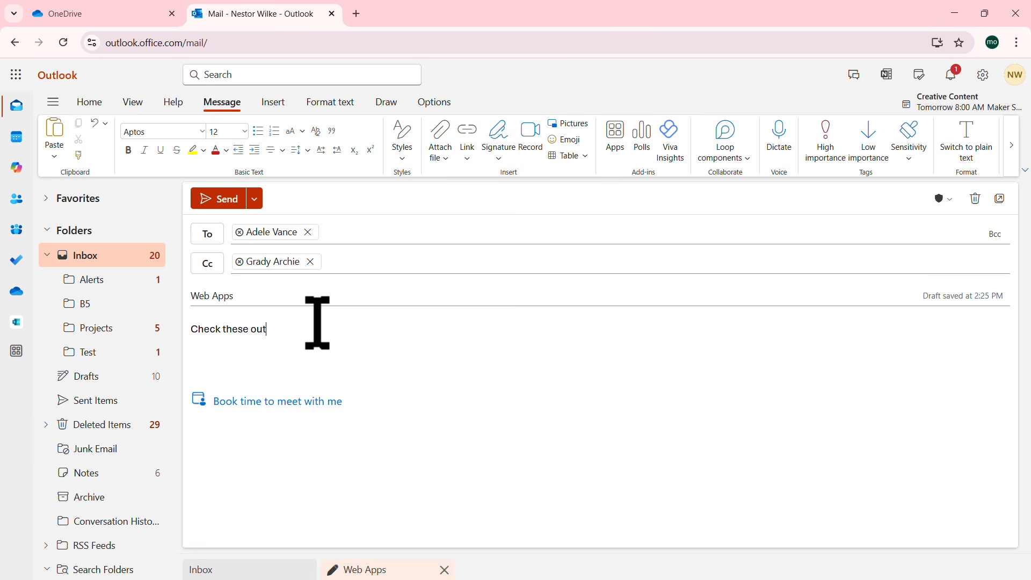
pyautogui.write(':')
pyautogui.press('Return')
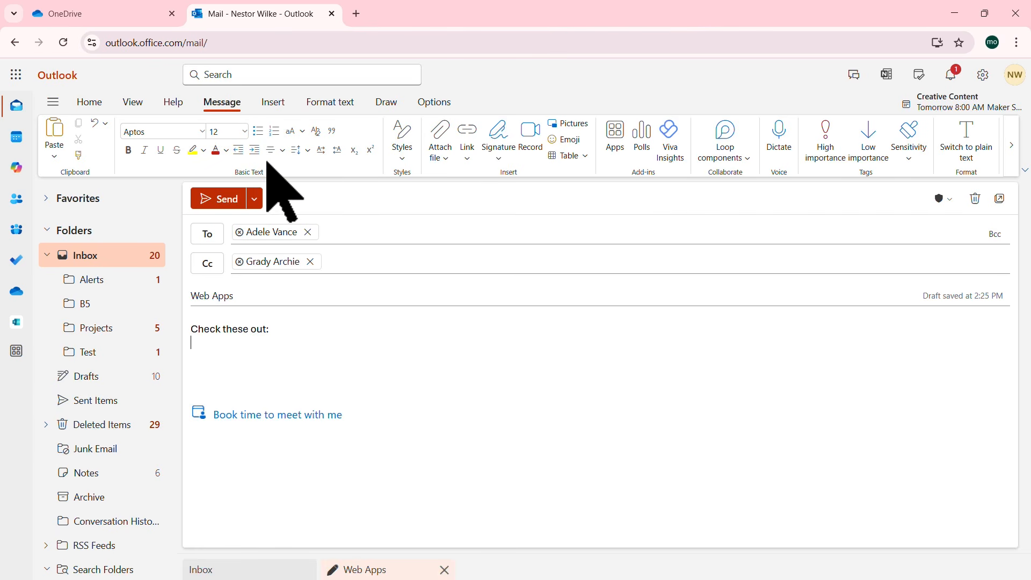
# Step: Examine the message's insert, text formatting and sending options, including the read receipt request
pyautogui.click(274, 102)
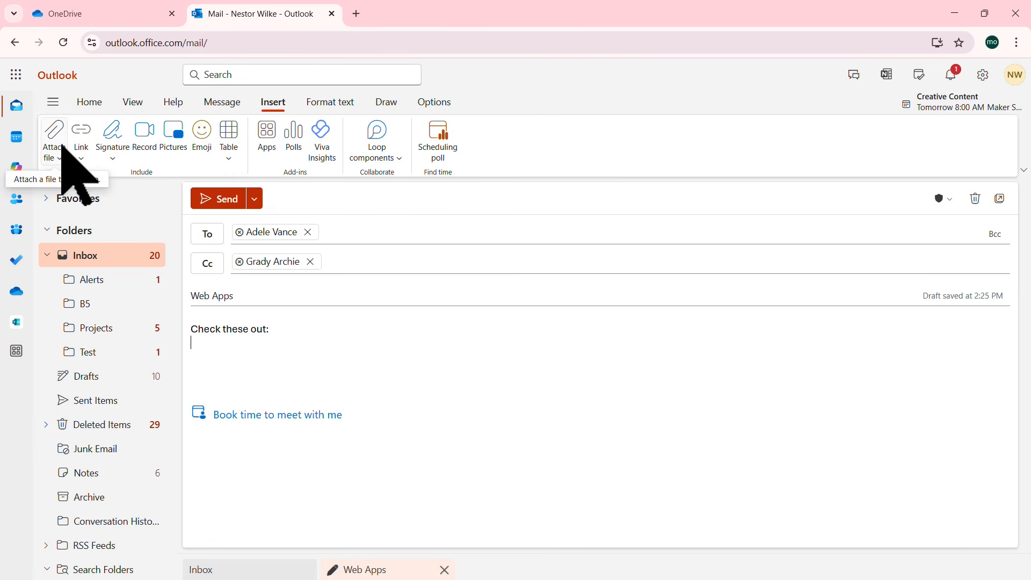
pyautogui.click(332, 102)
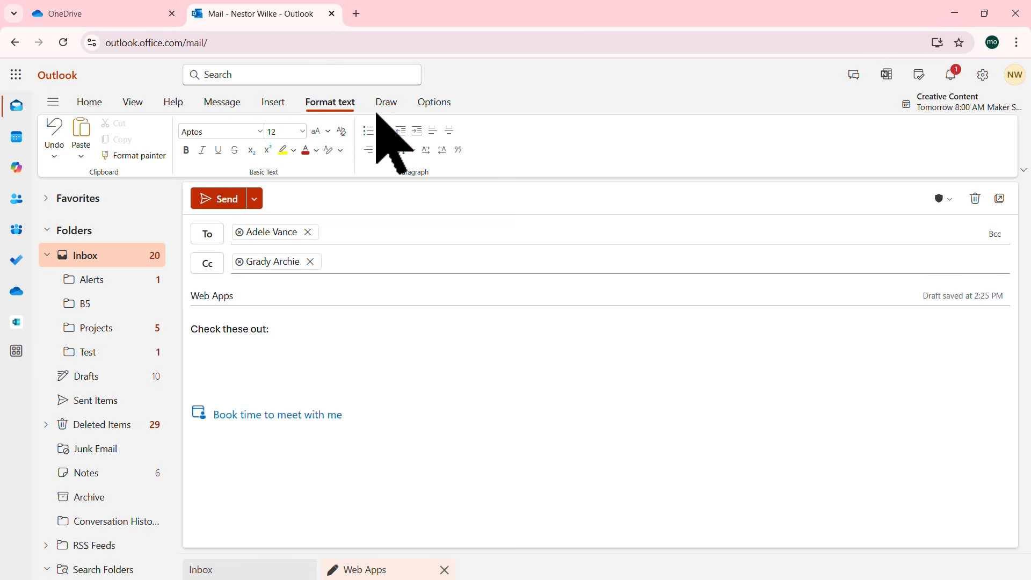
pyautogui.click(435, 102)
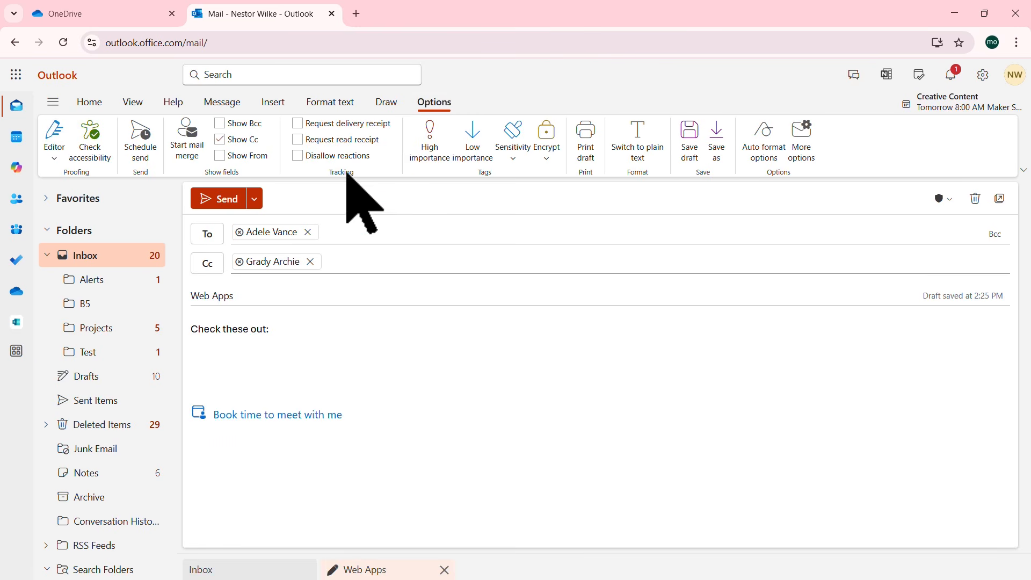
pyautogui.click(343, 140)
pyautogui.click(343, 142)
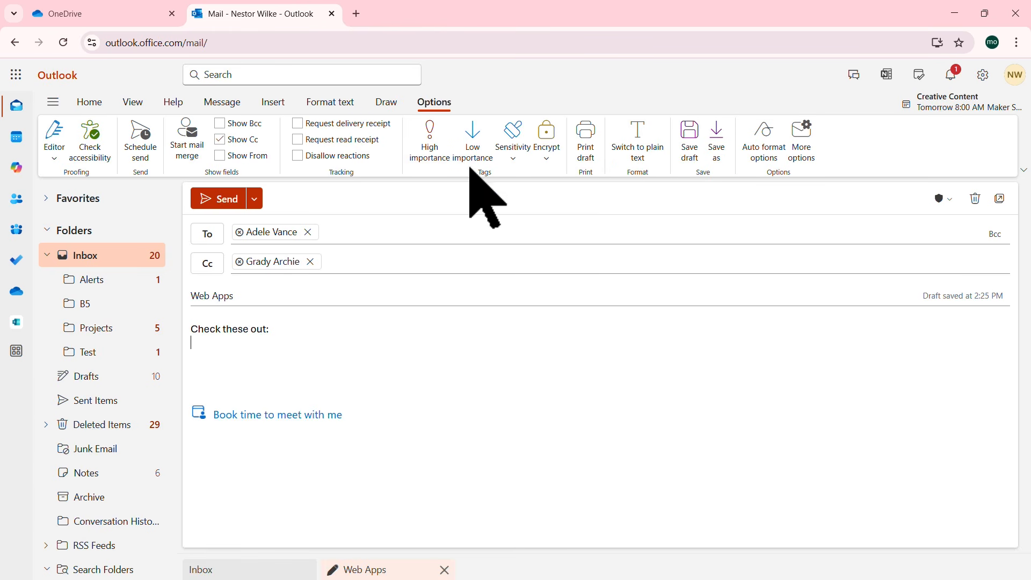
# Step: Add a bulleted list below the opening line with the items Word, Excel and PowerPoint
pyautogui.click(219, 102)
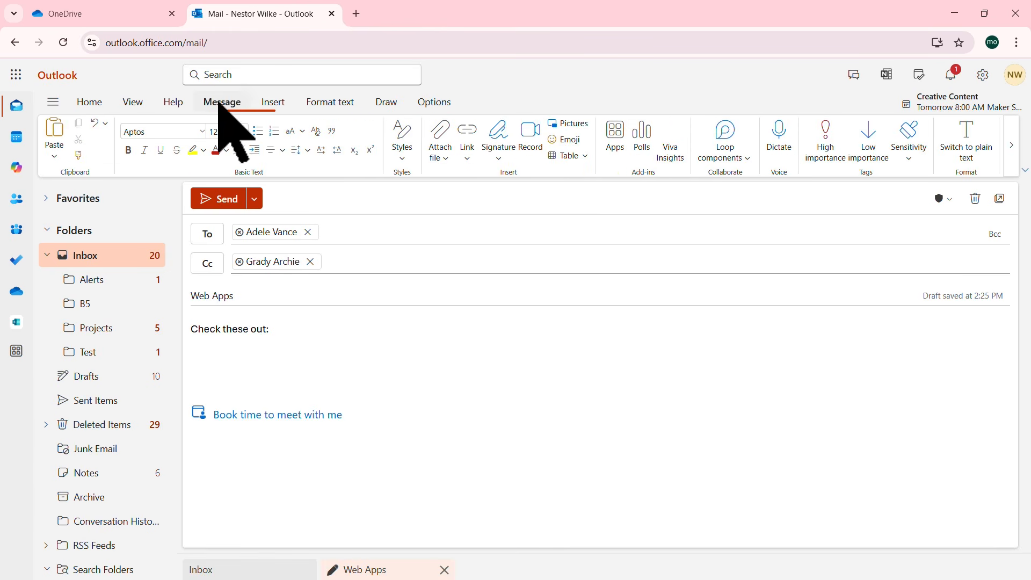
pyautogui.click(258, 130)
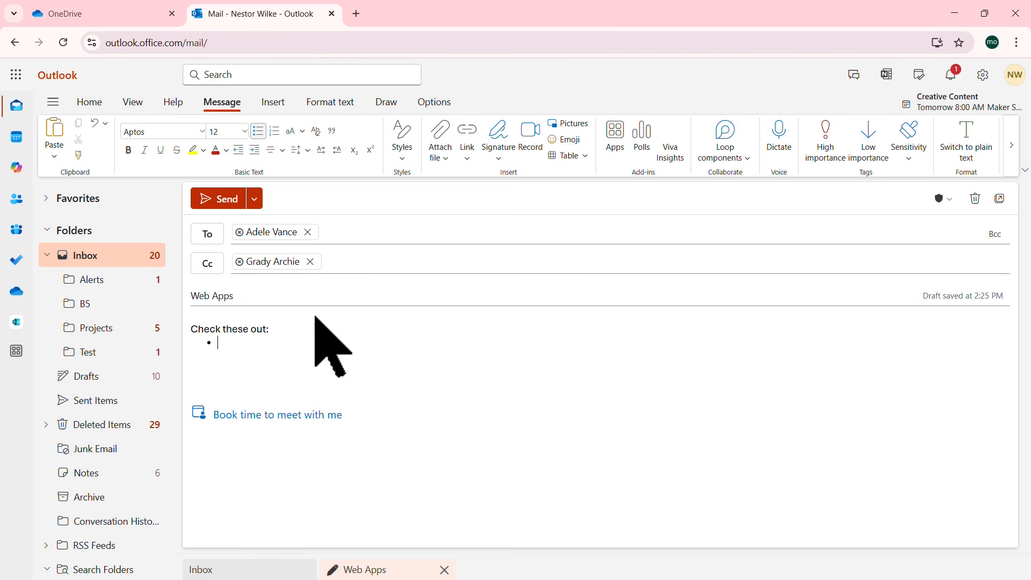
pyautogui.write('Word')
pyautogui.press('Return')
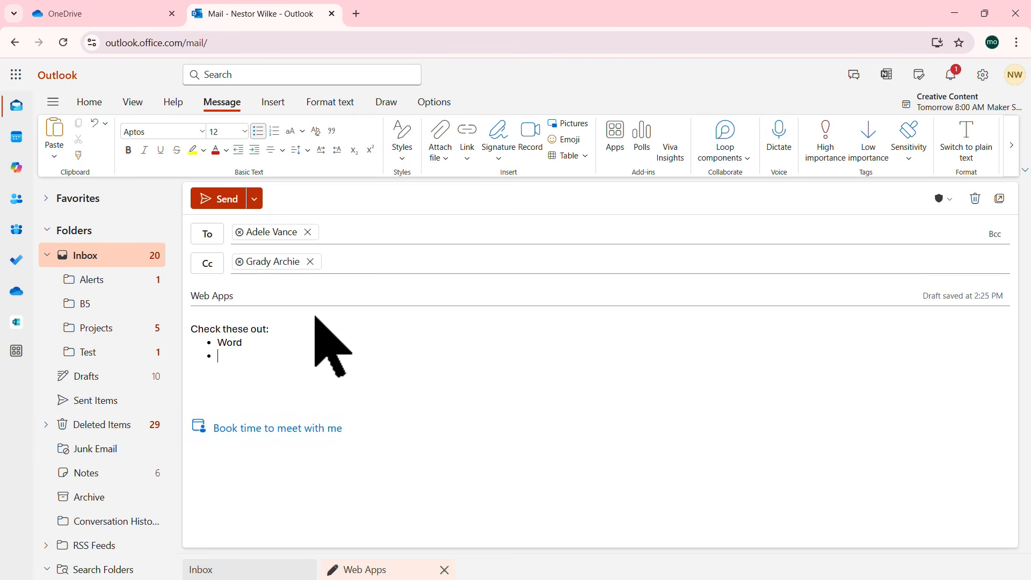
pyautogui.write('Excel')
pyautogui.press('Return')
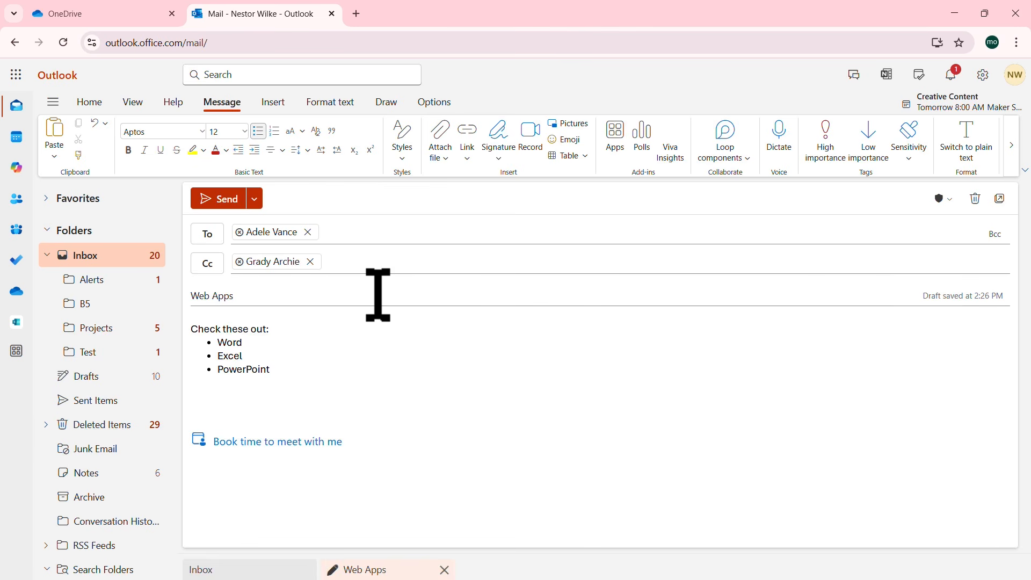
# Step: Pop the Web Apps draft out into its own window and send it immediately
pyautogui.click(999, 199)
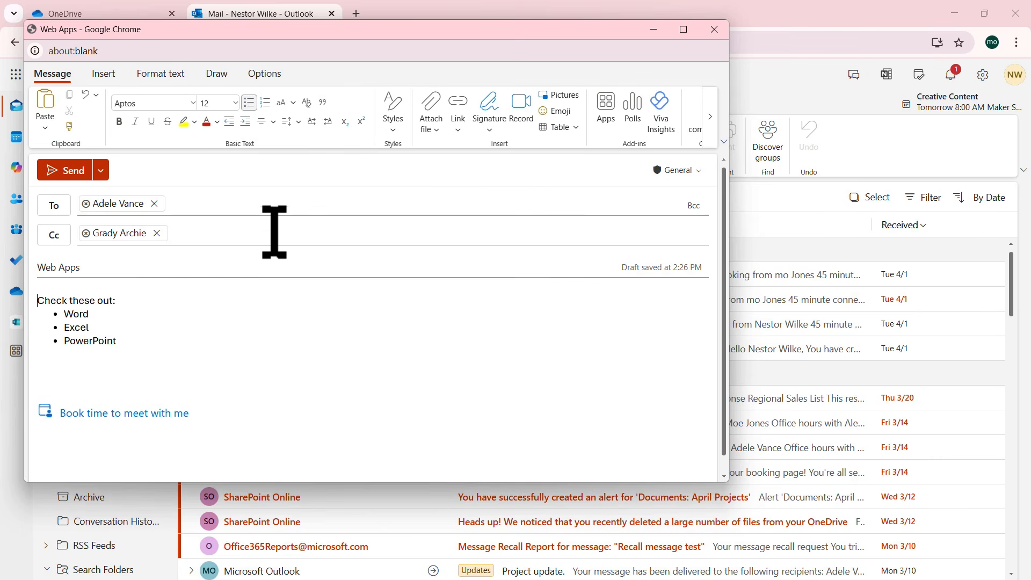
pyautogui.moveTo(364, 30); pyautogui.dragTo(452, 49)
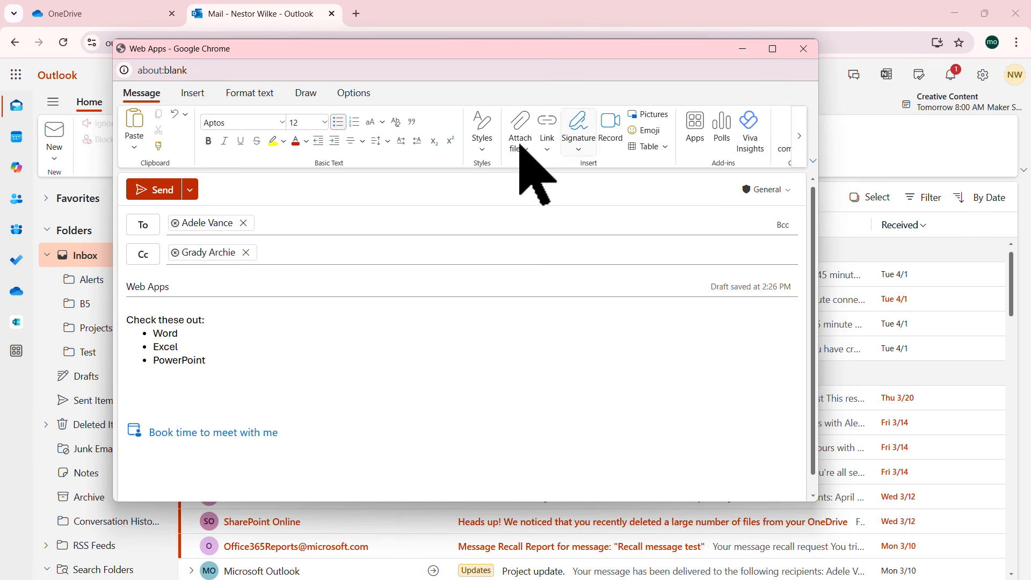
pyautogui.click(191, 187)
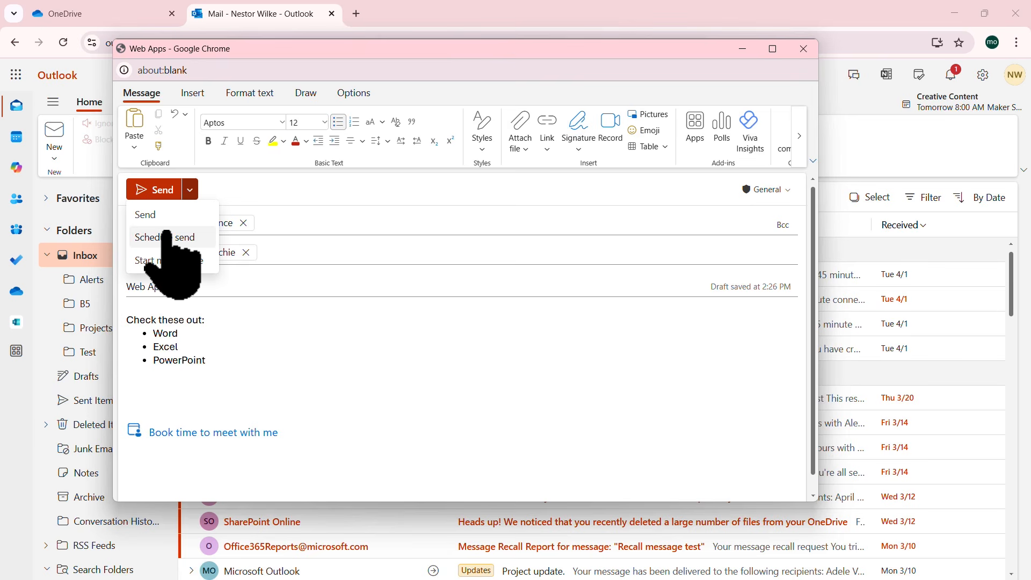
pyautogui.click(145, 215)
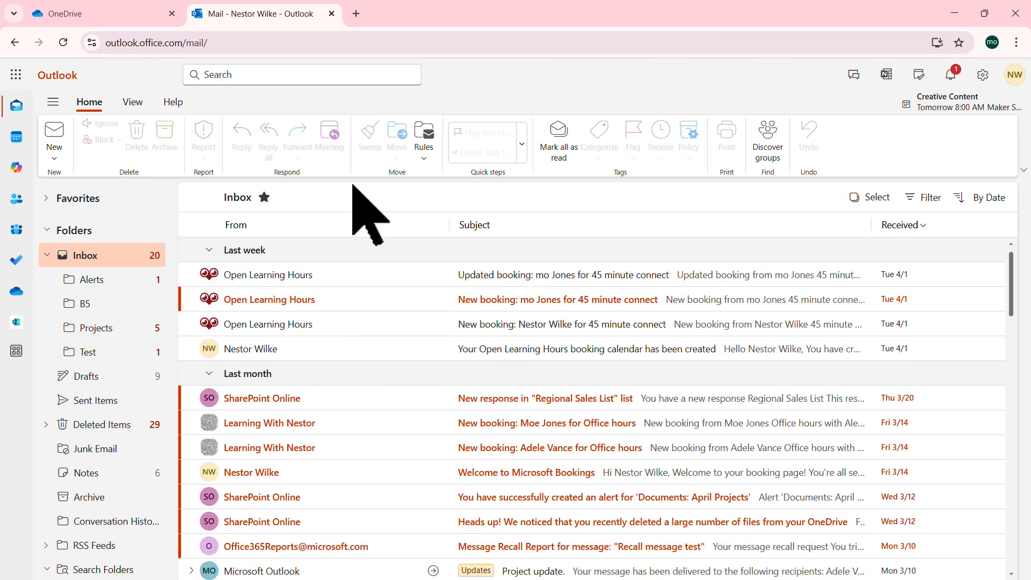
# Step: Switch to the Excel web app and browse its home page down to the list of recent workbooks
pyautogui.click(16, 75)
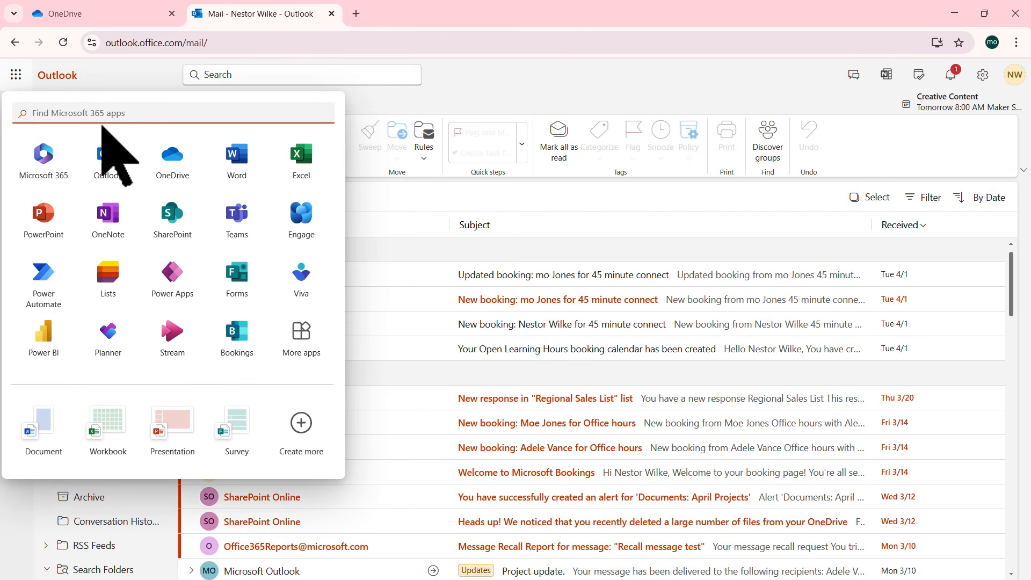
pyautogui.click(297, 155)
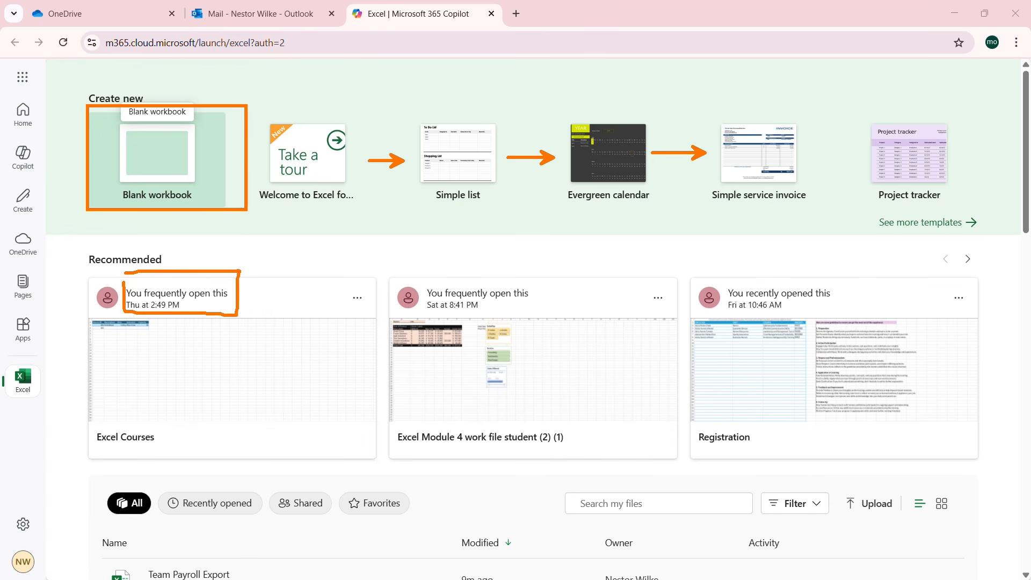
pyautogui.scroll(-5, 532, 258)
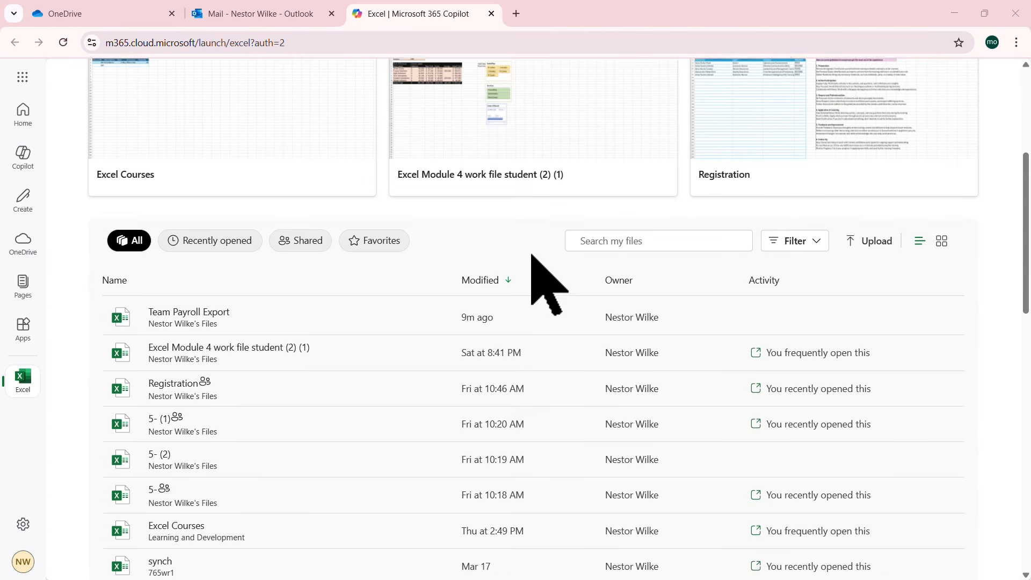
pyautogui.scroll(-2, 532, 258)
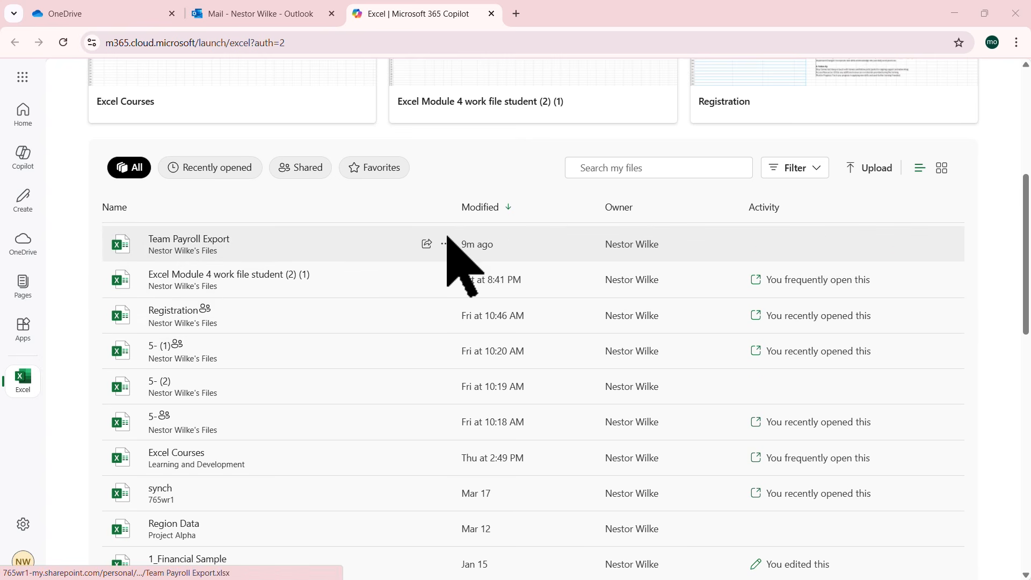
# Step: Examine the open, share and other file options available for the Team Payroll Export workbook
pyautogui.click(445, 244)
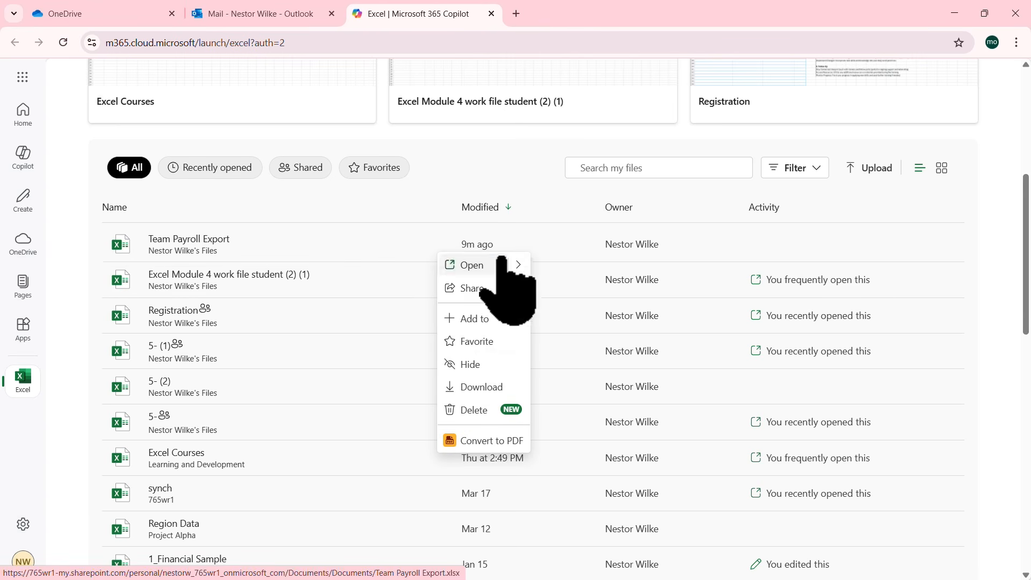
pyautogui.click(517, 265)
pyautogui.click(517, 264)
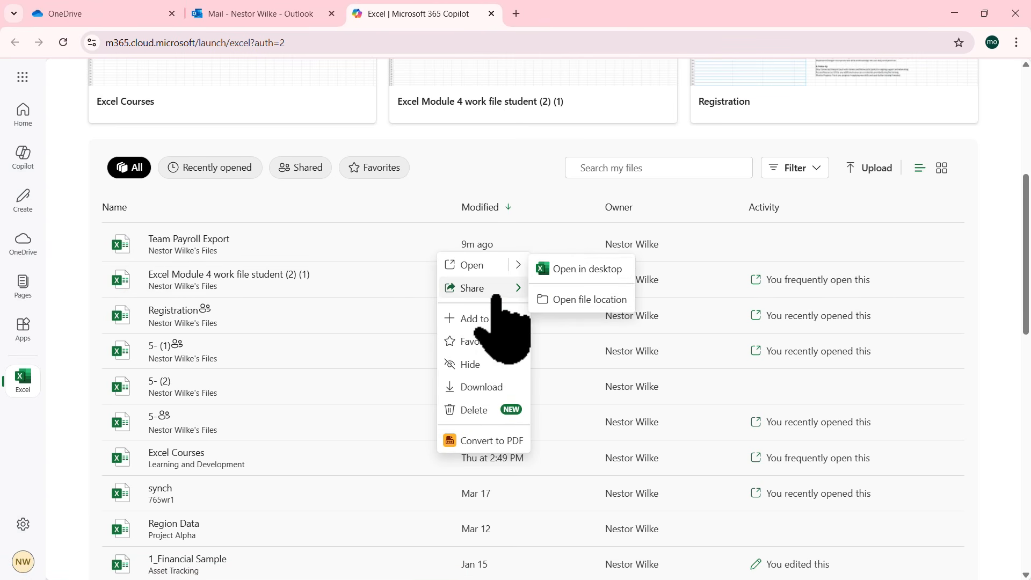
pyautogui.moveTo(485, 292)
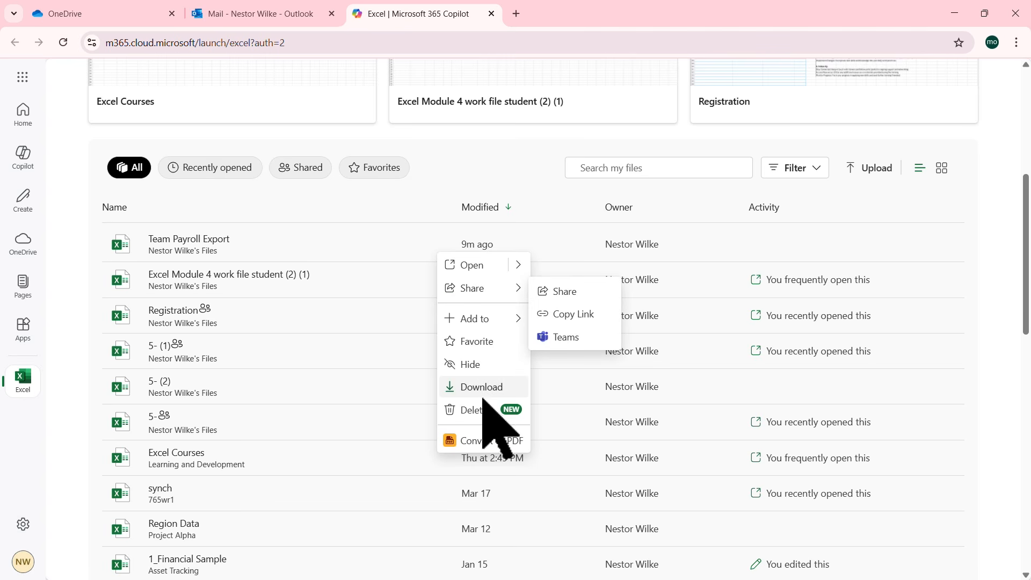
pyautogui.click(450, 165)
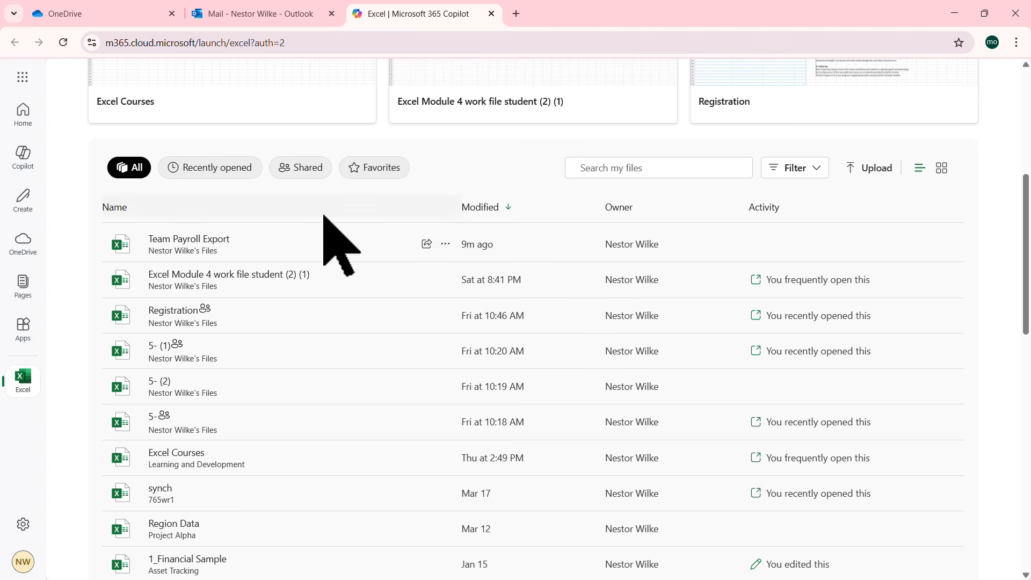
# Step: Open the Team Payroll Export workbook, dismiss the legacy connections notice and look over the Payroll sheet
pyautogui.click(209, 239)
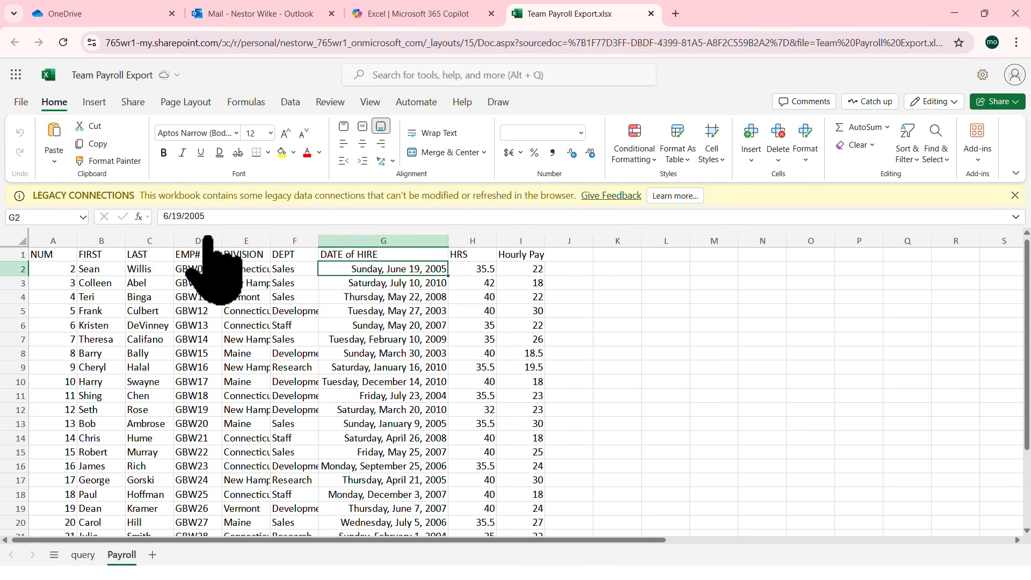
pyautogui.click(1015, 195)
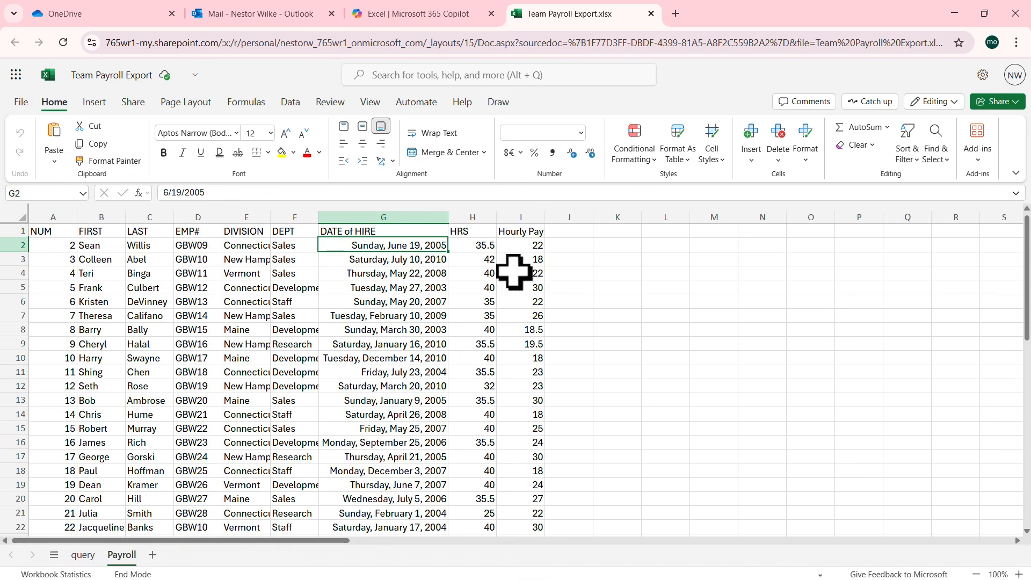
pyautogui.click(143, 271)
pyautogui.scroll(-3, 131, 252)
pyautogui.scroll(3, 131, 252)
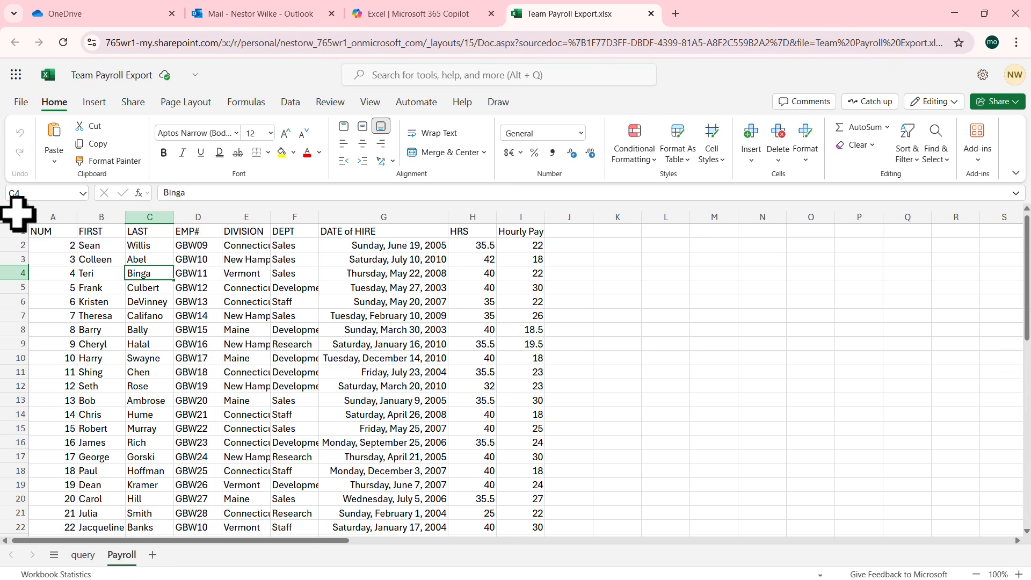
# Step: Convert the payroll data range A1:I22 into a table with headers
pyautogui.click(228, 271)
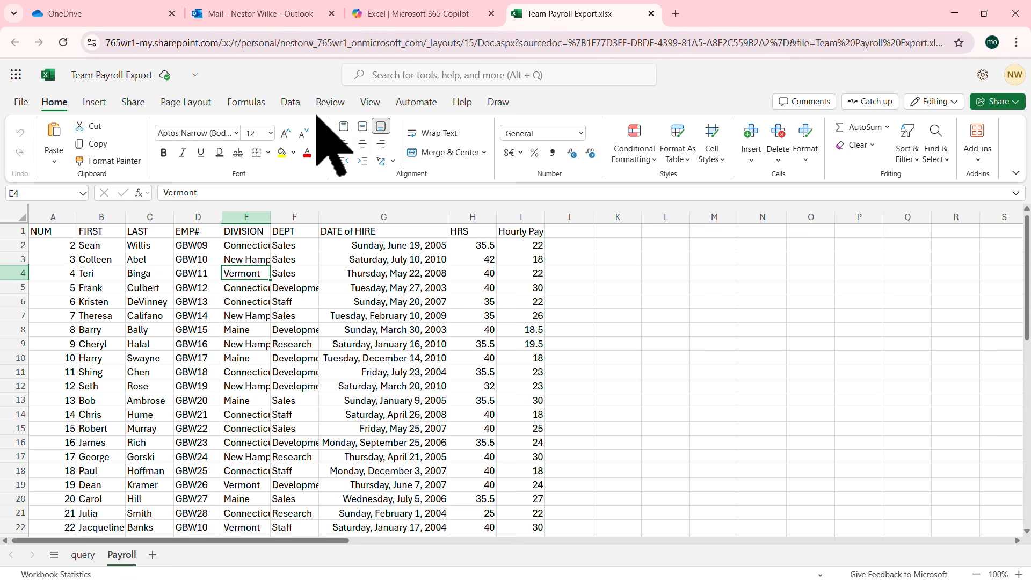
pyautogui.click(95, 102)
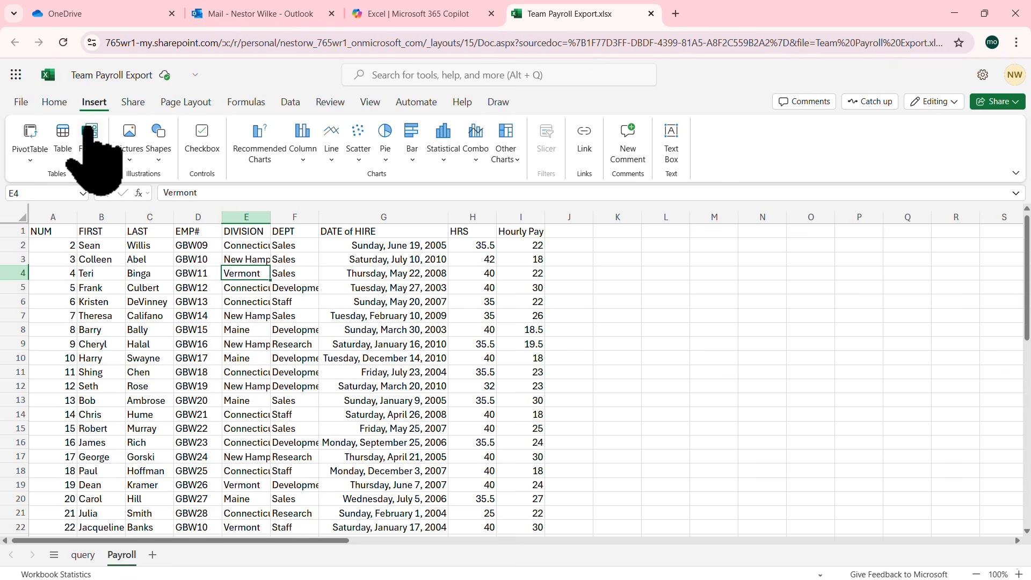
pyautogui.click(62, 136)
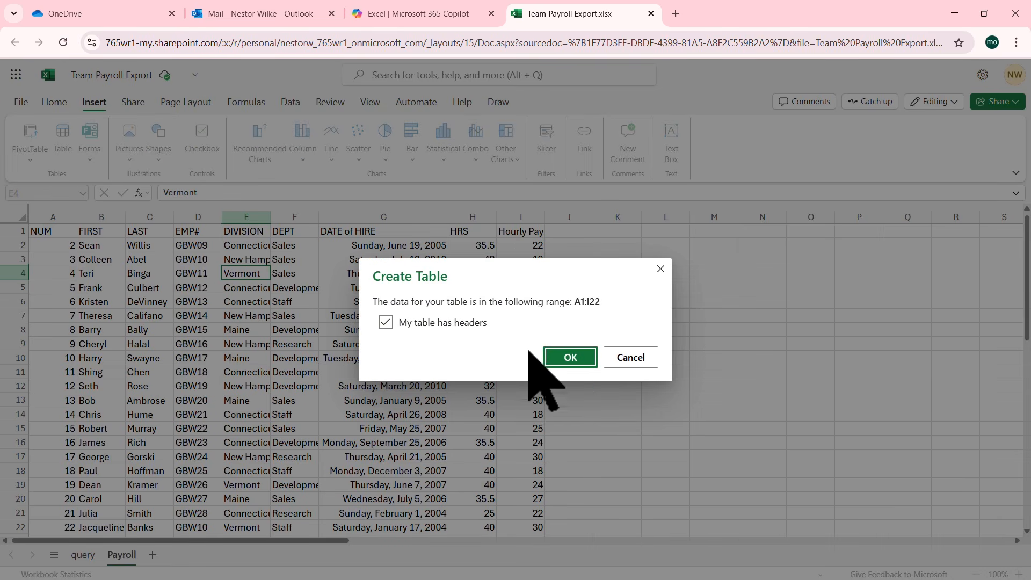
pyautogui.click(573, 359)
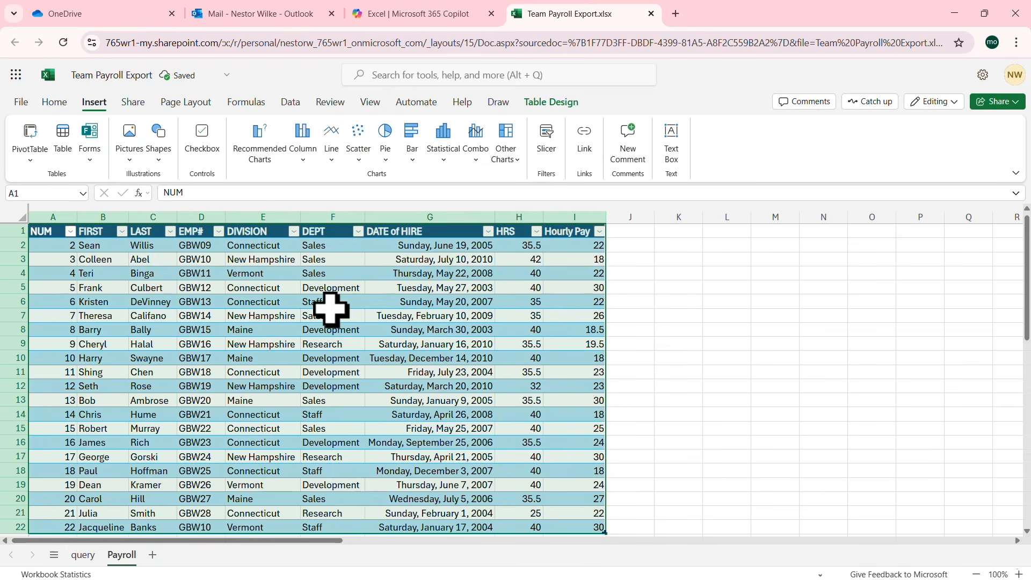
pyautogui.click(332, 315)
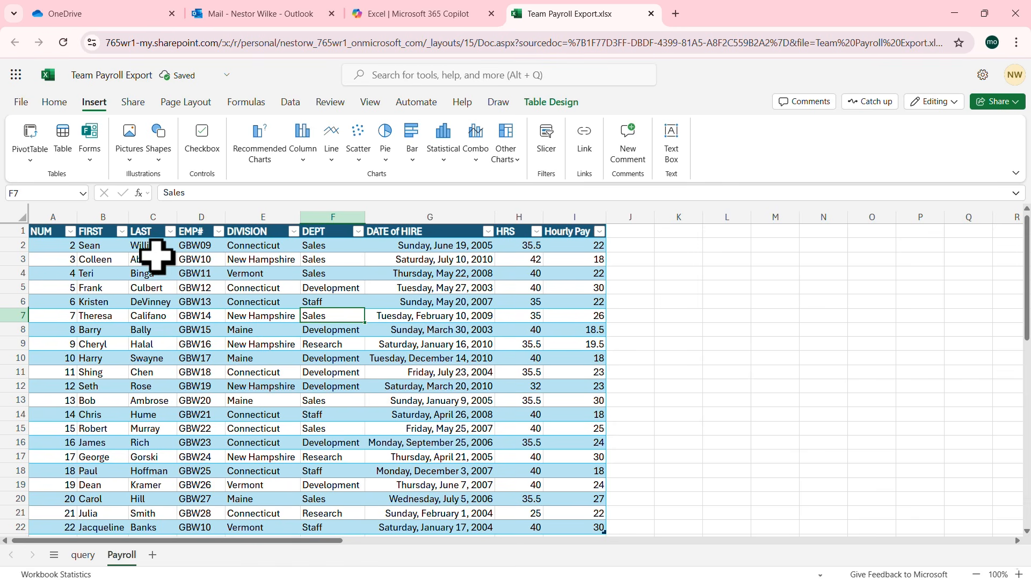
# Step: Format the DATE of HIRE values as Short Date and fit the column width to its contents
pyautogui.moveTo(446, 247); pyautogui.dragTo(440, 403)
pyautogui.scroll(3, 456, 345)
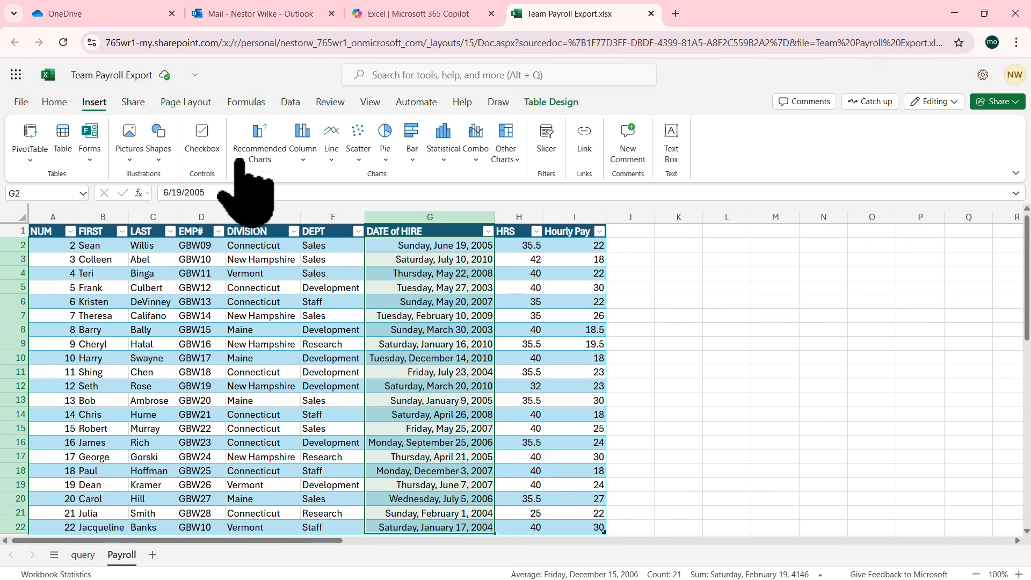
pyautogui.click(54, 102)
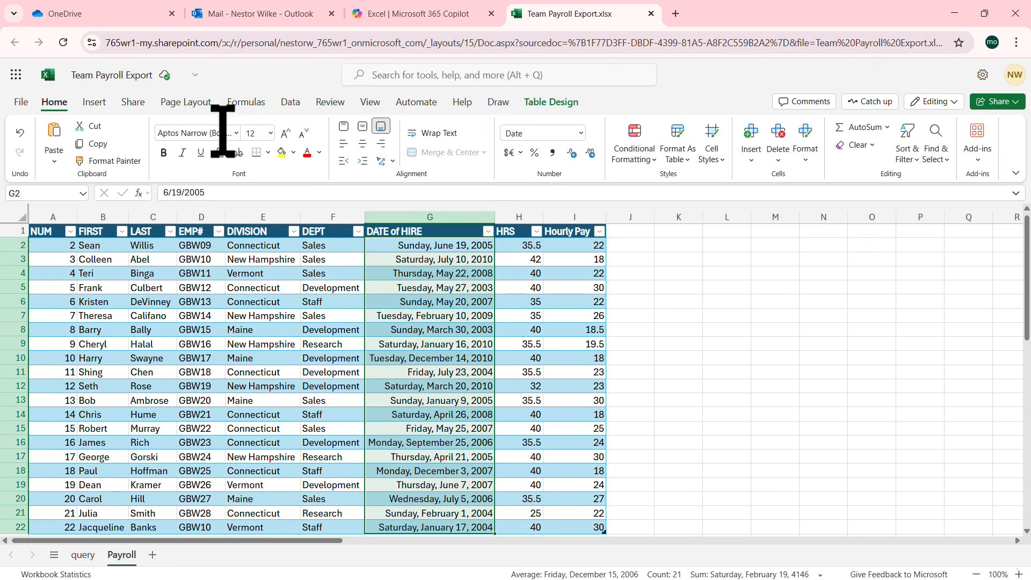
pyautogui.click(582, 133)
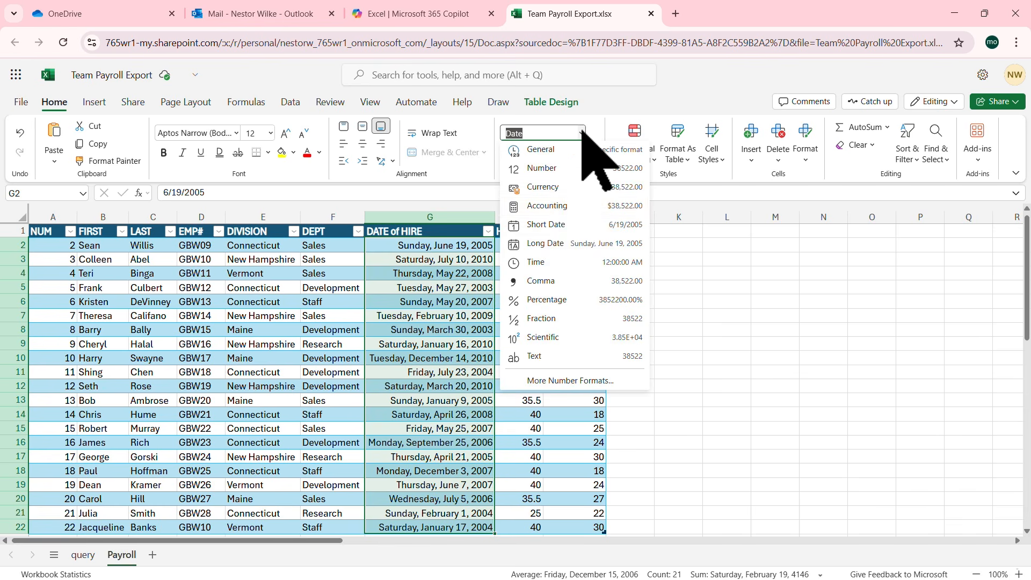
pyautogui.click(545, 224)
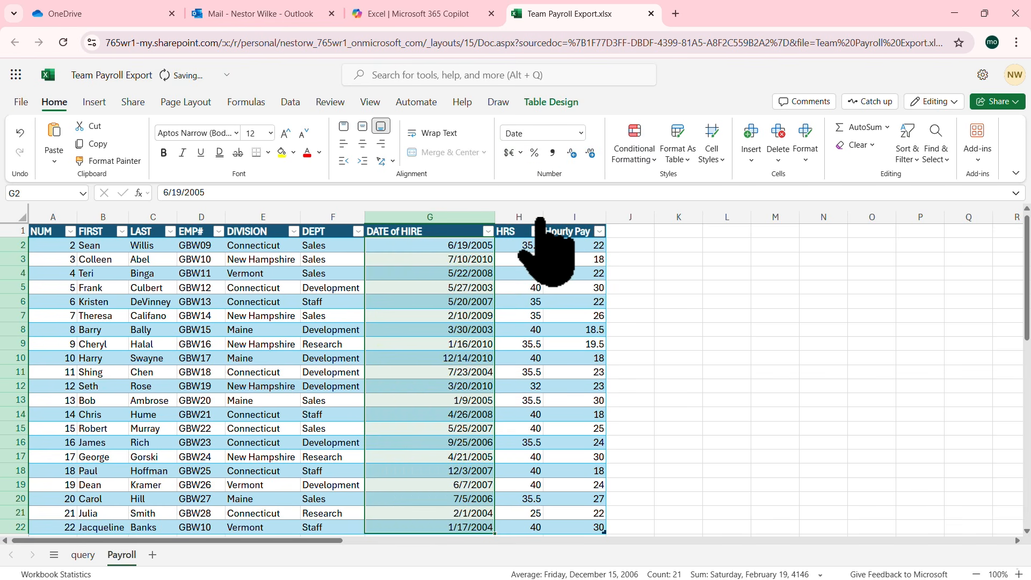
pyautogui.doubleClick(497, 216)
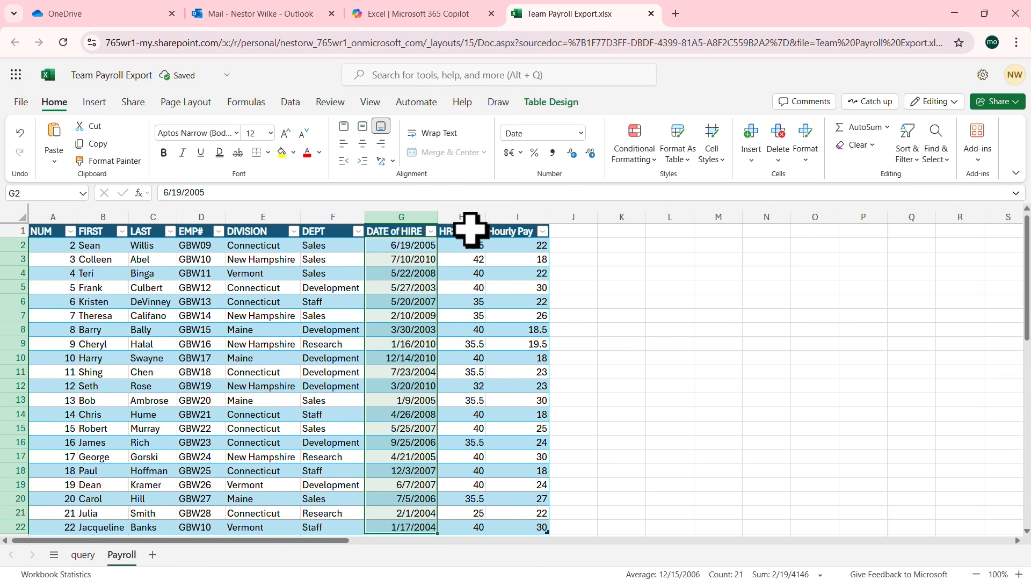
# Step: Format the Hourly Pay values as Currency and review the finished table
pyautogui.moveTo(519, 248); pyautogui.dragTo(515, 526)
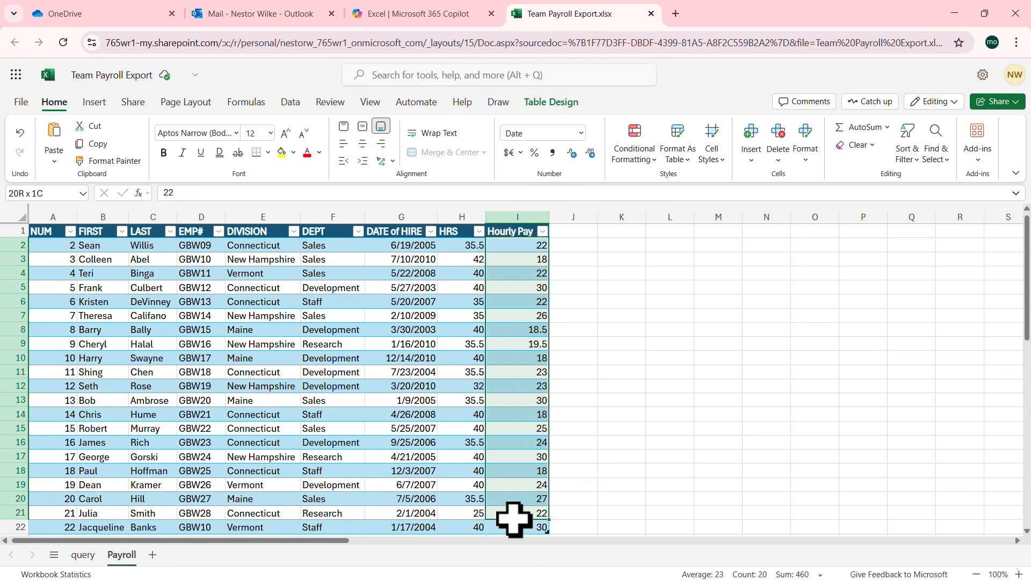
pyautogui.click(582, 133)
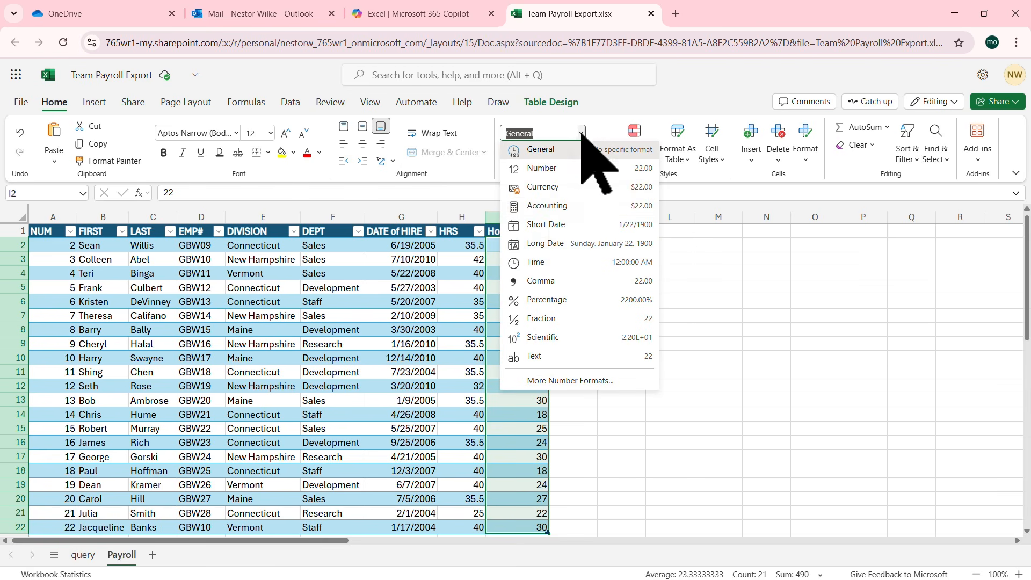
pyautogui.click(544, 187)
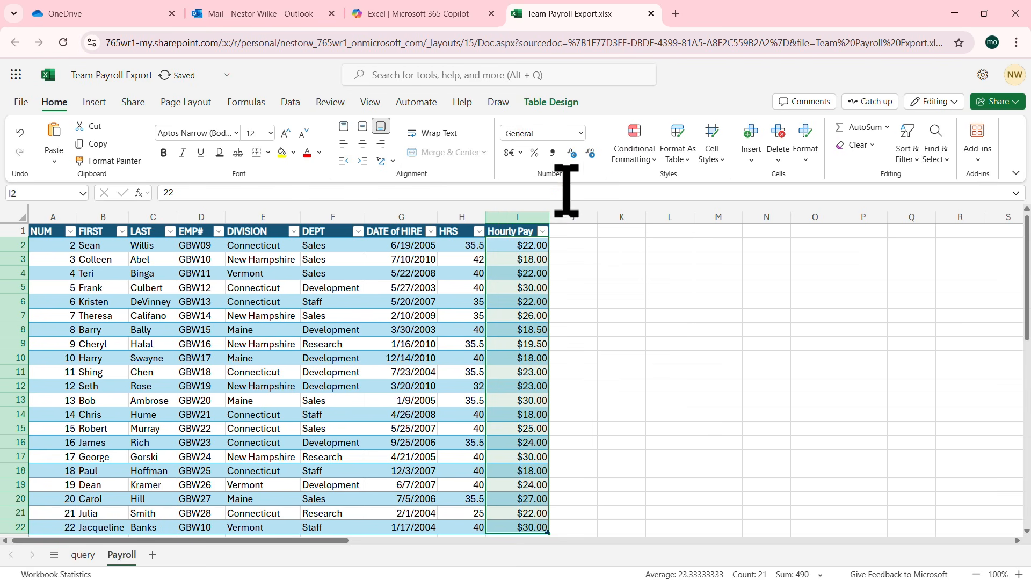
pyautogui.click(373, 326)
pyautogui.scroll(-2, 373, 326)
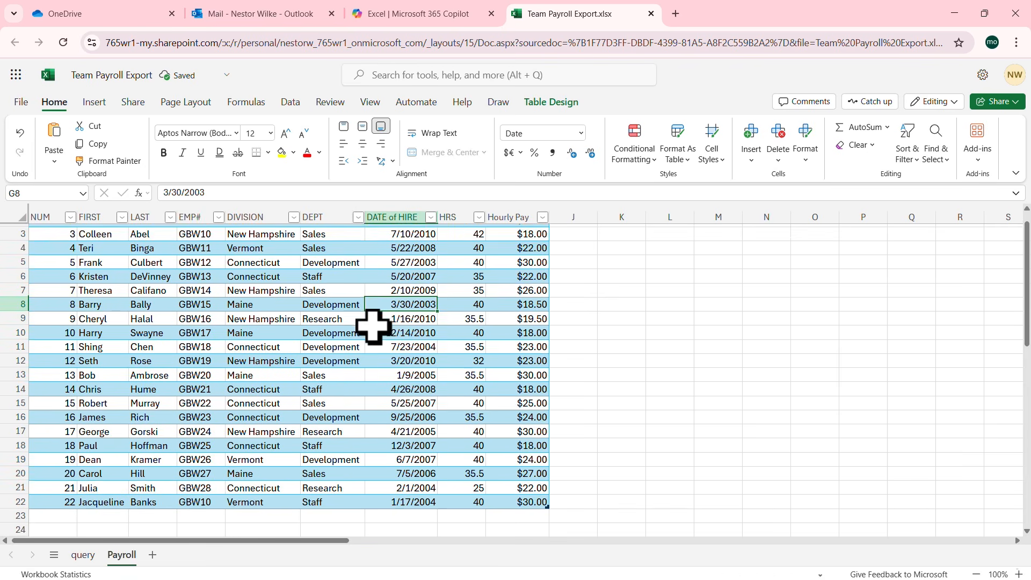
pyautogui.scroll(2, 374, 326)
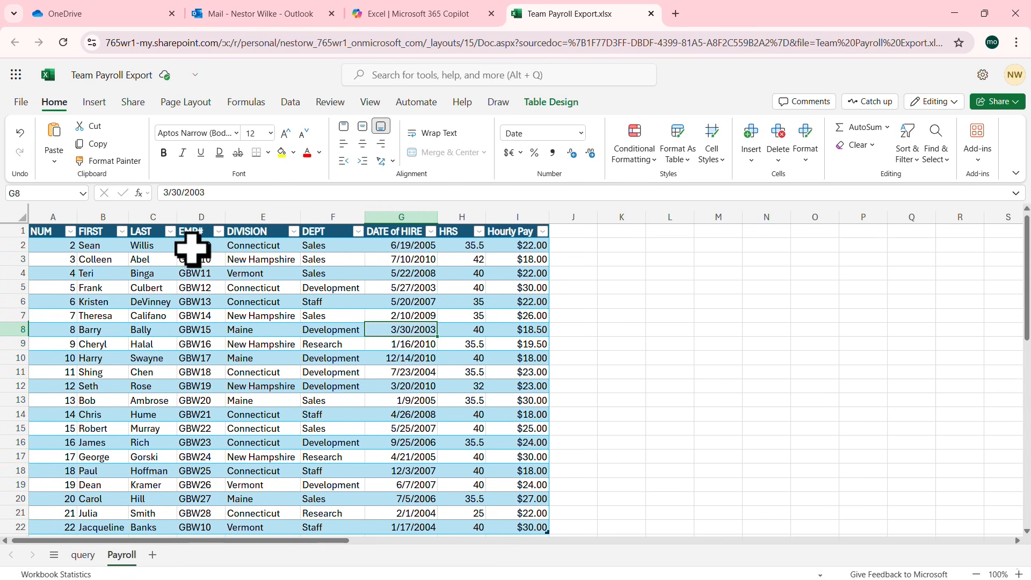
# Step: Examine the chart and insertion tools and the formula library, including the AutoSum options and the Lookup & Reference functions down to XLOOKUP
pyautogui.click(102, 104)
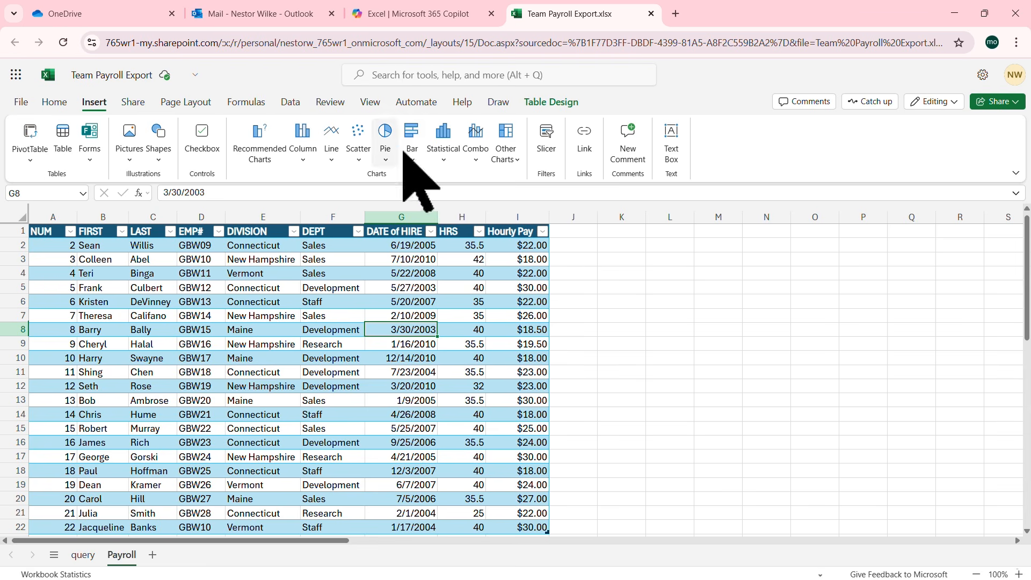
pyautogui.click(348, 275)
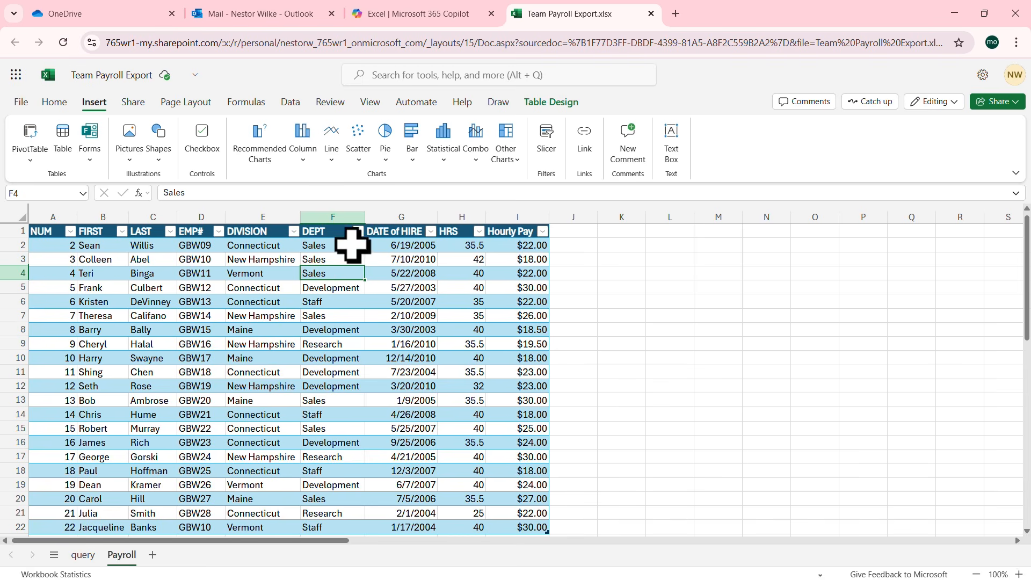
pyautogui.click(250, 102)
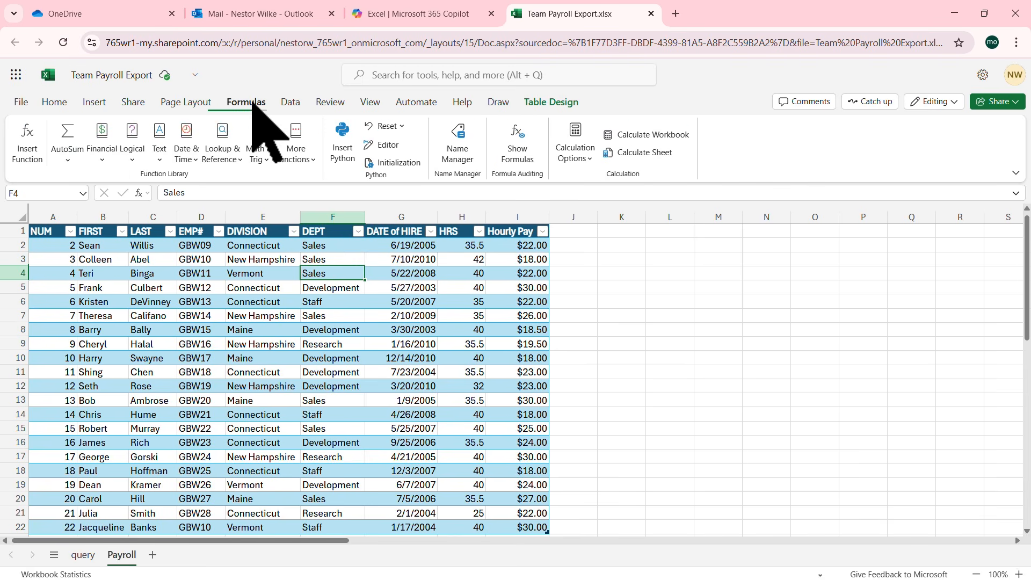
pyautogui.click(68, 160)
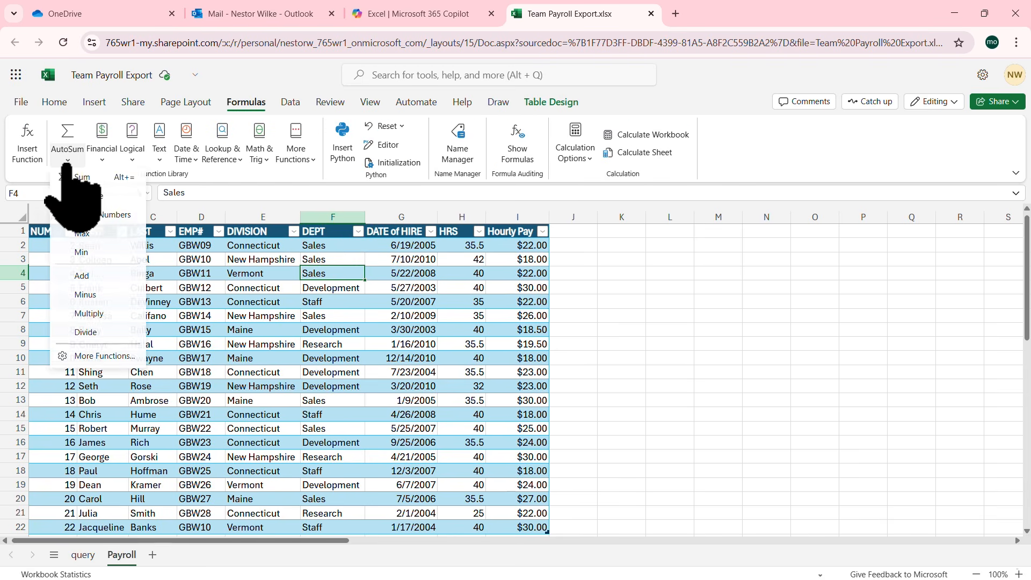
pyautogui.click(239, 161)
pyautogui.click(240, 161)
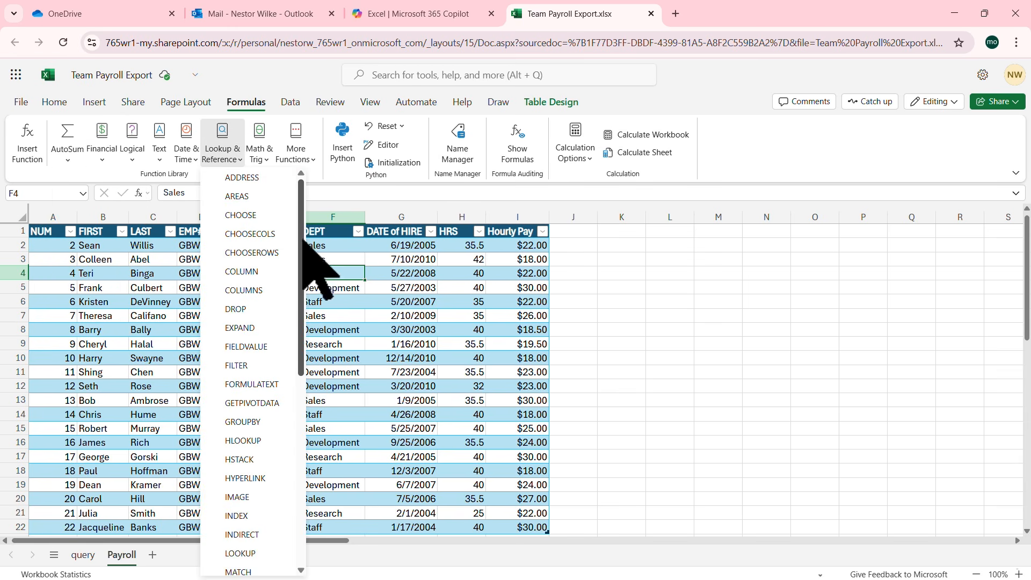
pyautogui.moveTo(299, 252); pyautogui.dragTo(320, 439)
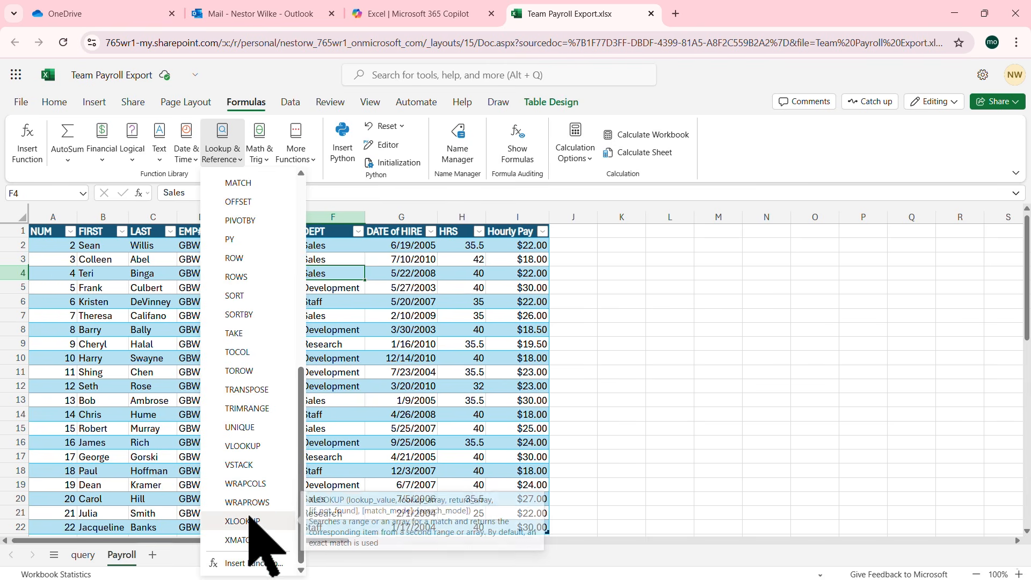
pyautogui.click(496, 257)
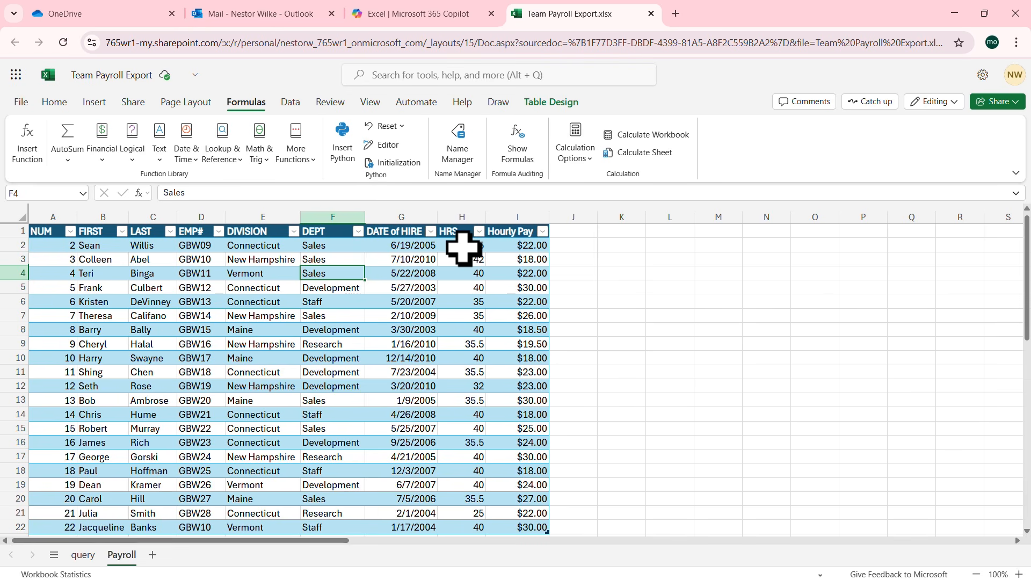
pyautogui.click(494, 245)
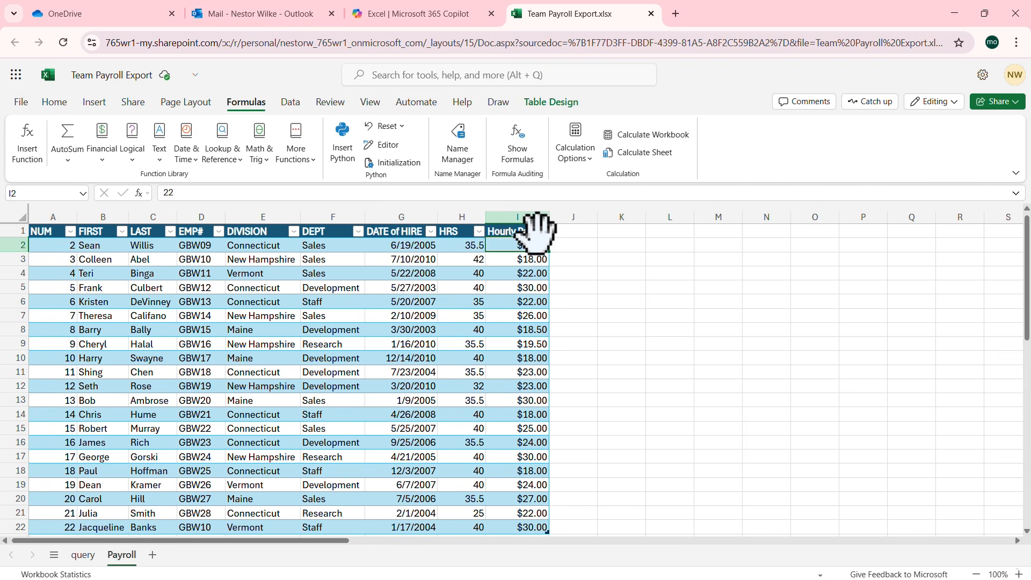
# Step: Total the table's HRS column in cell L2 with the AutoSum formula =SUM(Table2[HRS])
pyautogui.click(656, 247)
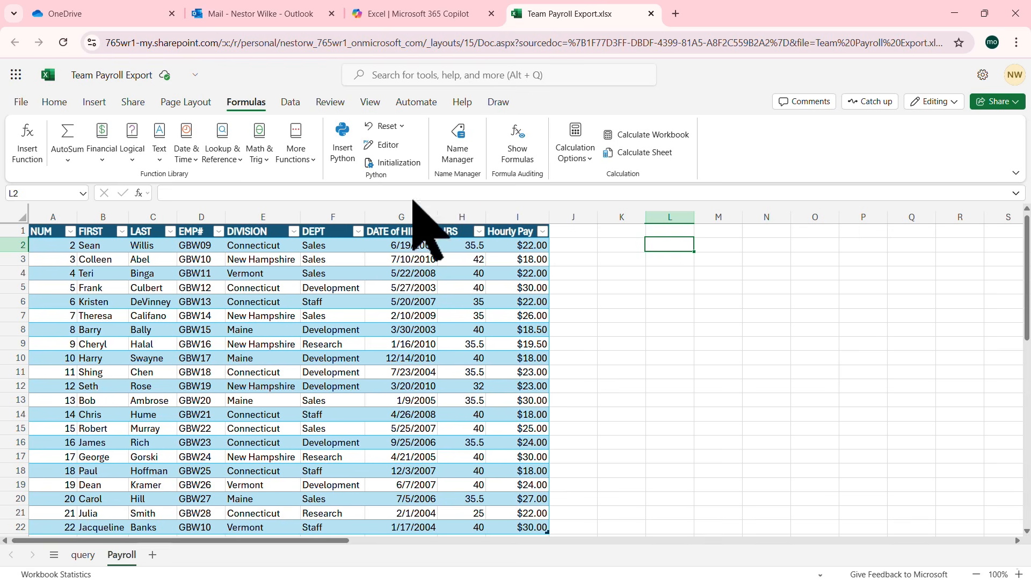
pyautogui.click(54, 102)
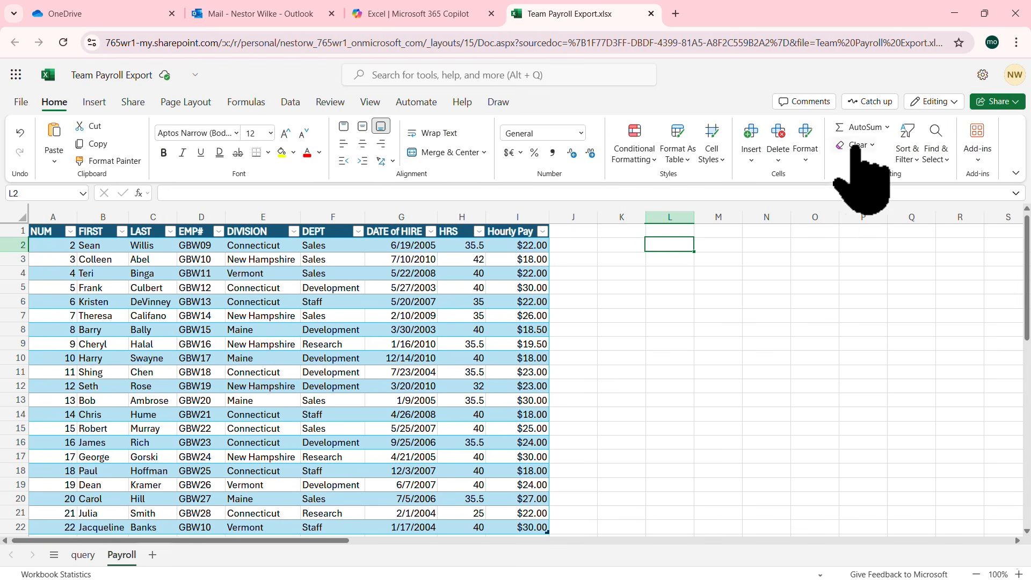
pyautogui.click(889, 126)
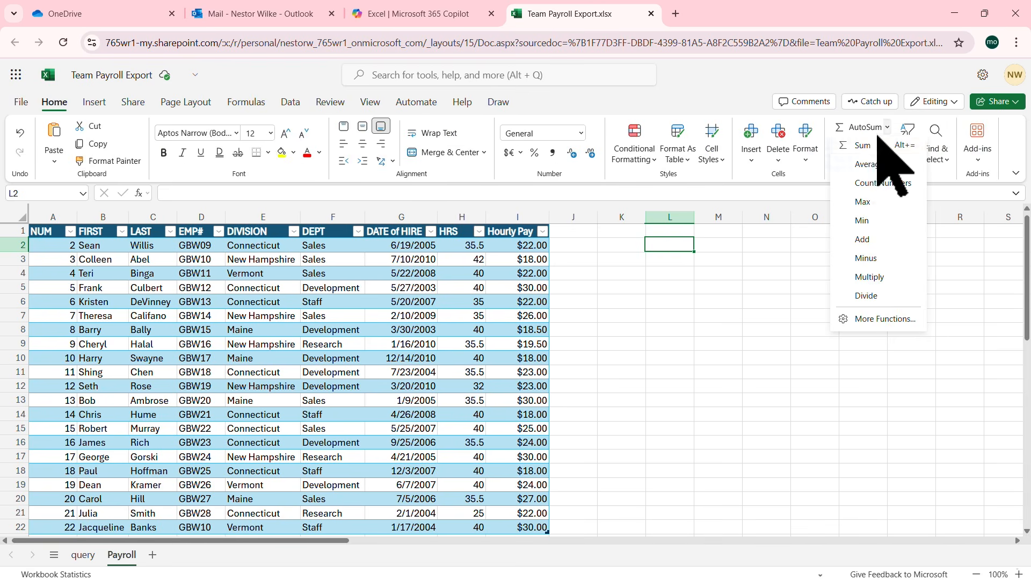
pyautogui.click(871, 143)
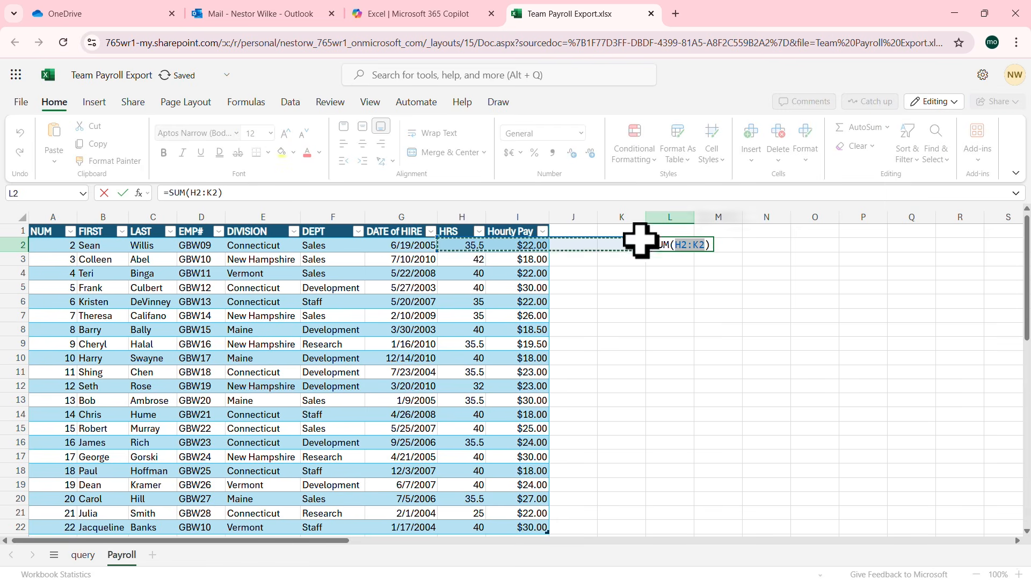
pyautogui.moveTo(470, 245); pyautogui.dragTo(461, 527)
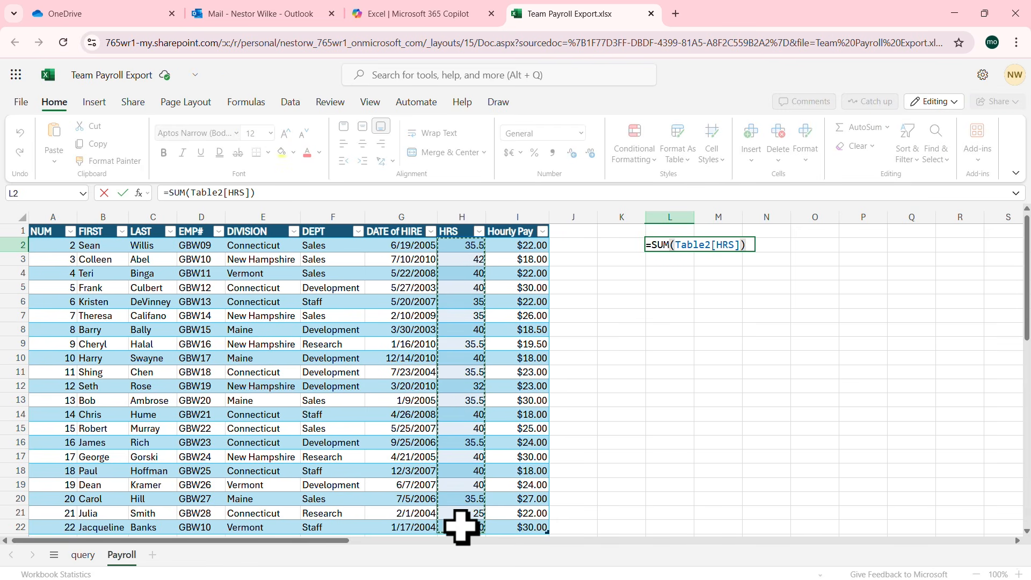
pyautogui.press('Return')
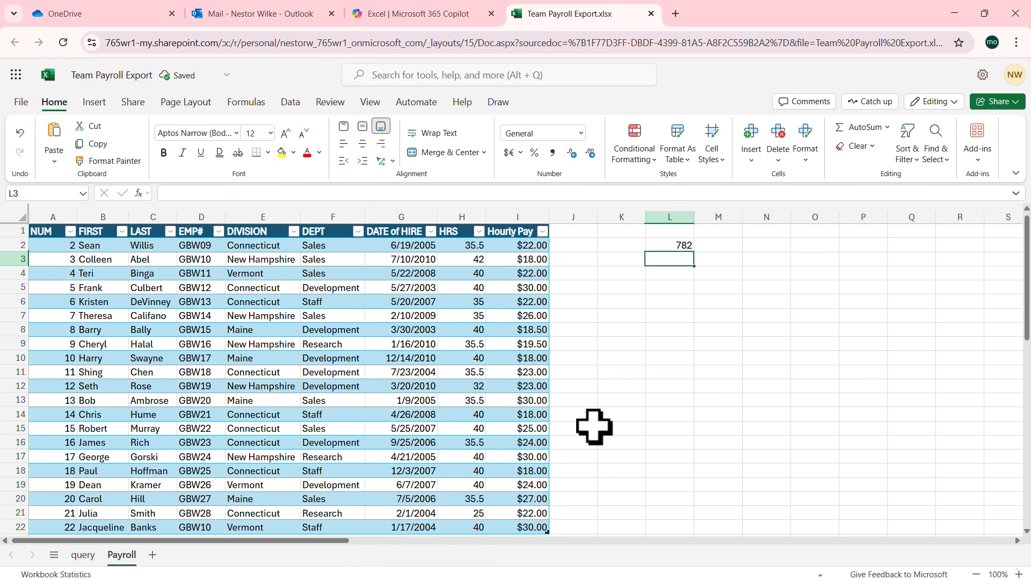
pyautogui.scroll(-2, 594, 427)
pyautogui.scroll(2, 594, 427)
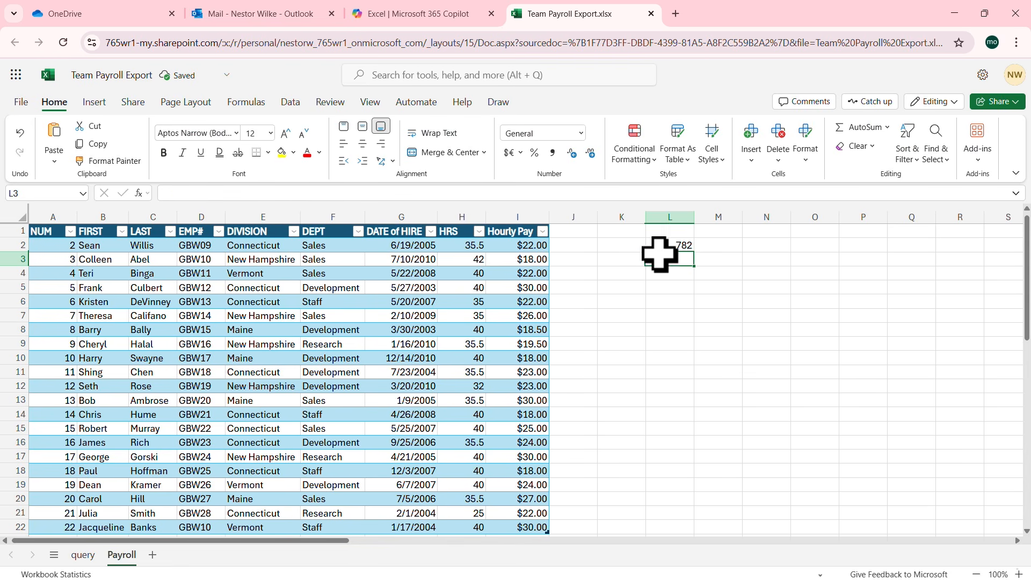
pyautogui.scroll(-2, 702, 407)
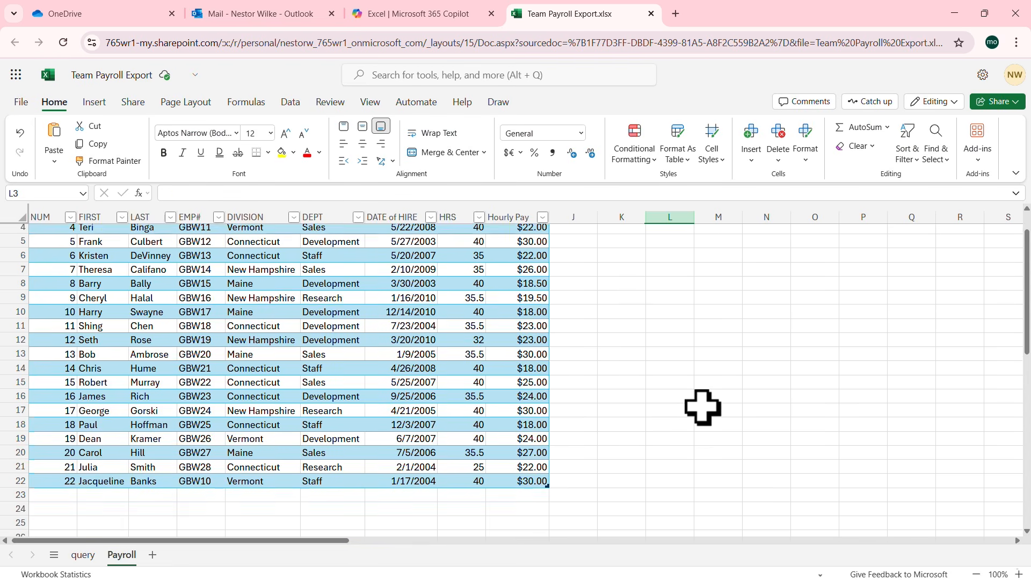
pyautogui.scroll(2, 703, 400)
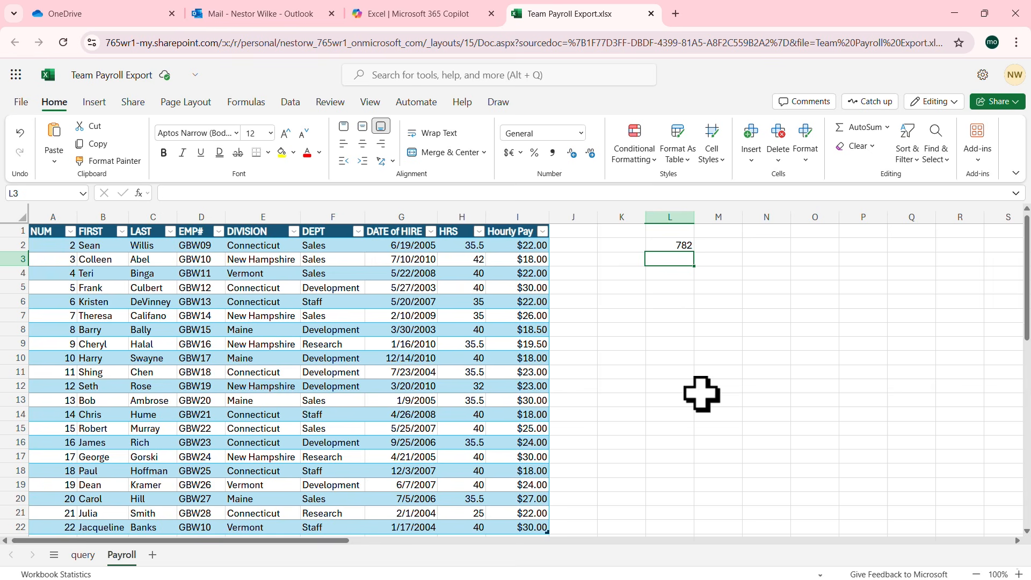
# Step: Label the total in column L by entering the heading Hours in cell L1
pyautogui.click(681, 236)
pyautogui.write('Hou')
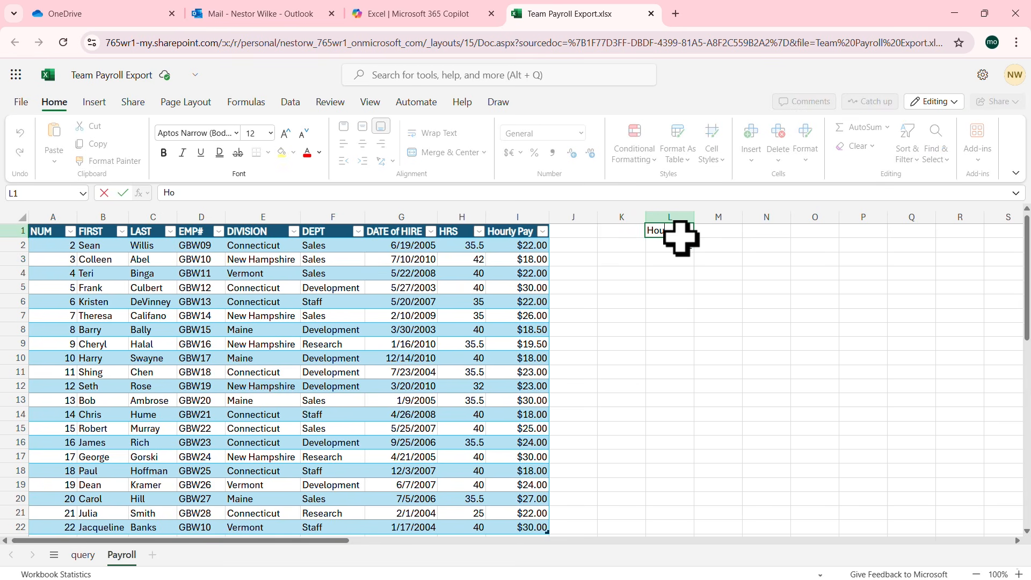
pyautogui.press('Return')
pyautogui.press('Return')
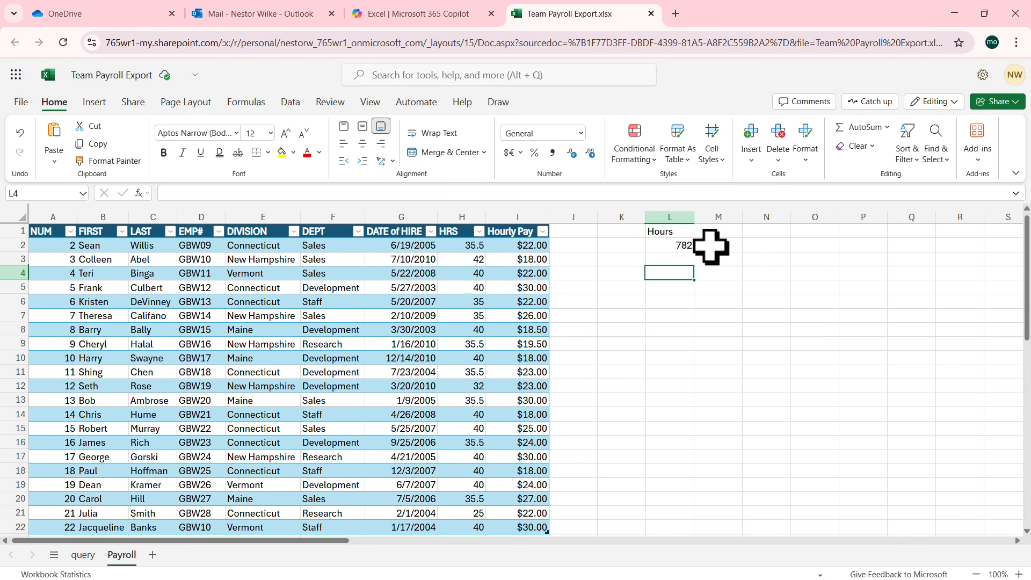
# Step: Add a Gross Pay column to the payroll table by entering that heading in J1
pyautogui.click(563, 231)
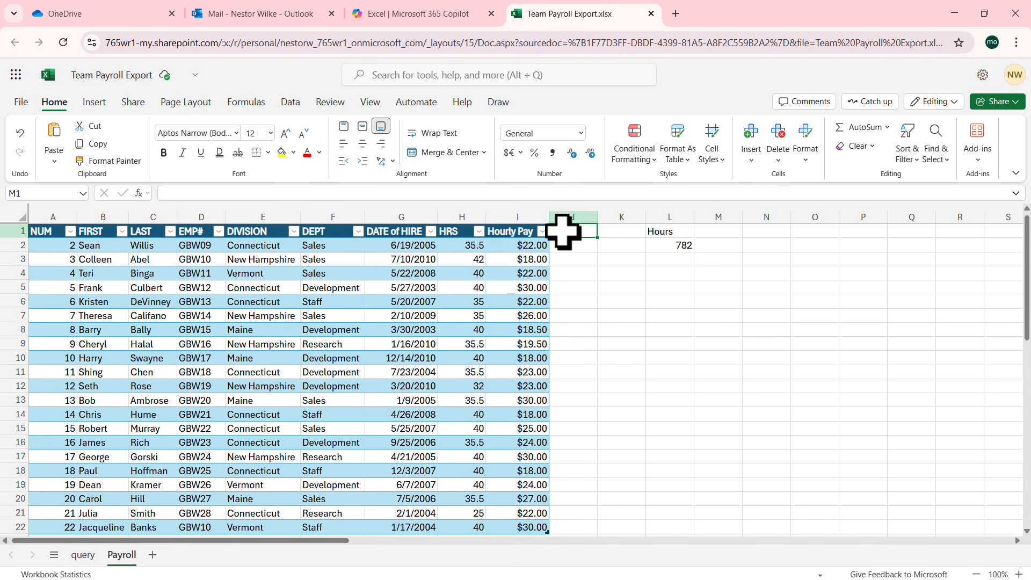
pyautogui.write('G')
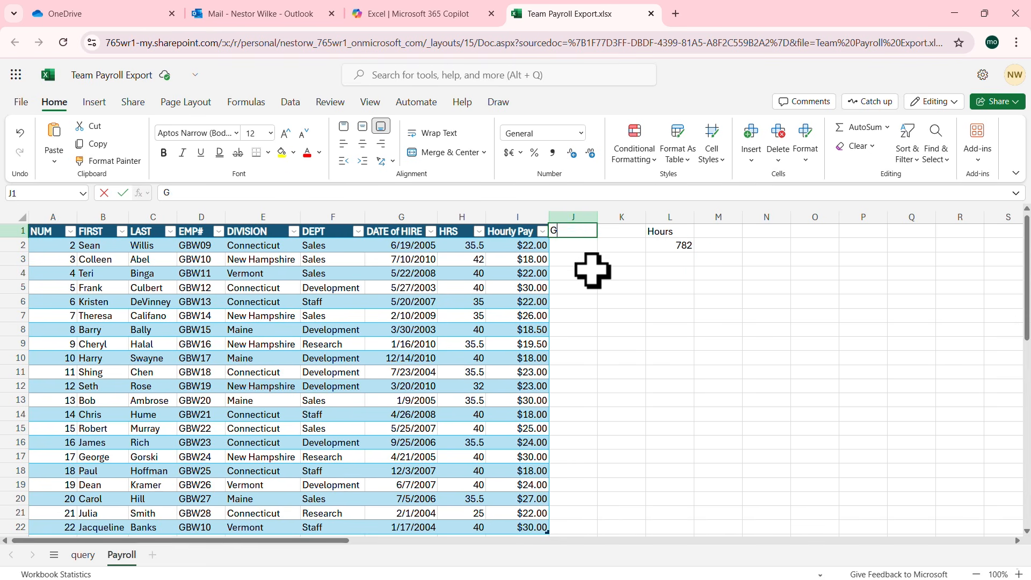
pyautogui.write('ross Pay')
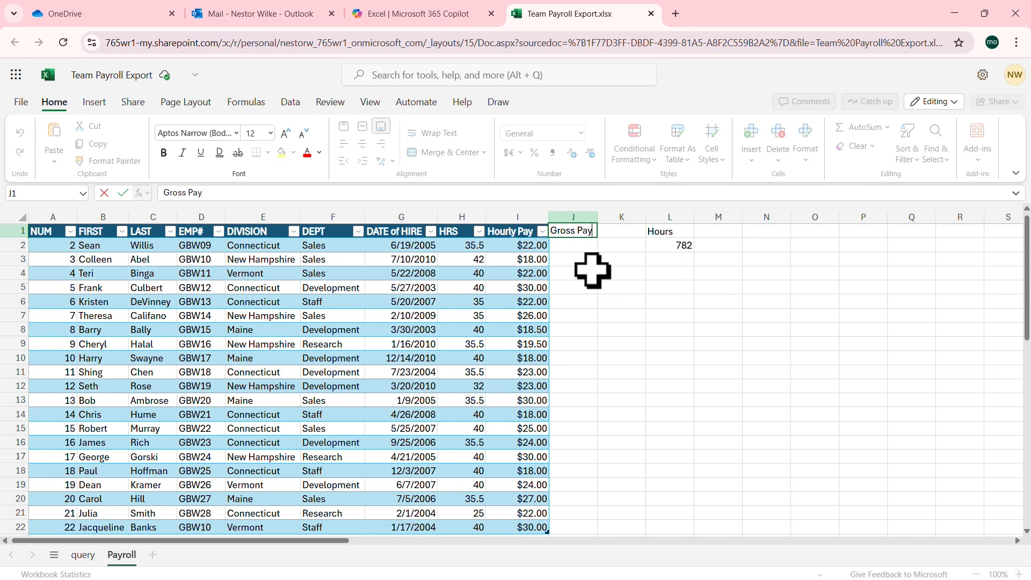
pyautogui.press('Return')
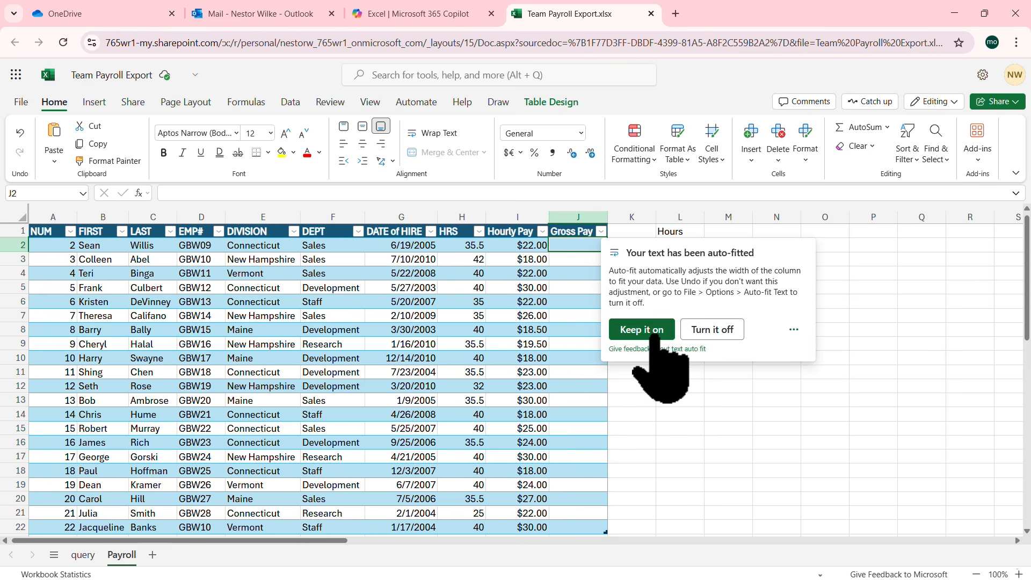
# Step: Calculate Gross Pay for every row with the formula =H2*I2 entered in J2, and look over the filled column
pyautogui.click(576, 243)
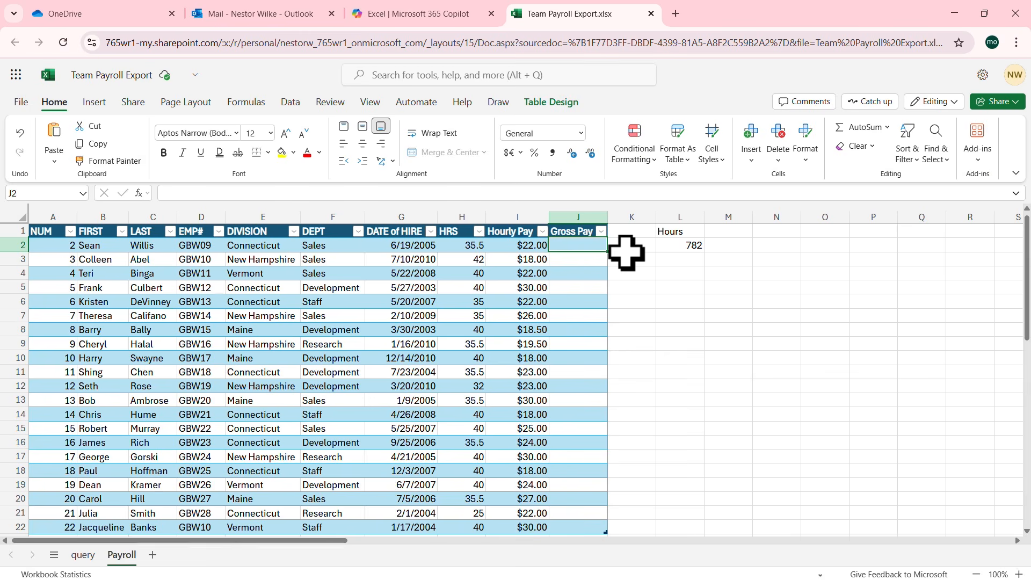
pyautogui.write('=')
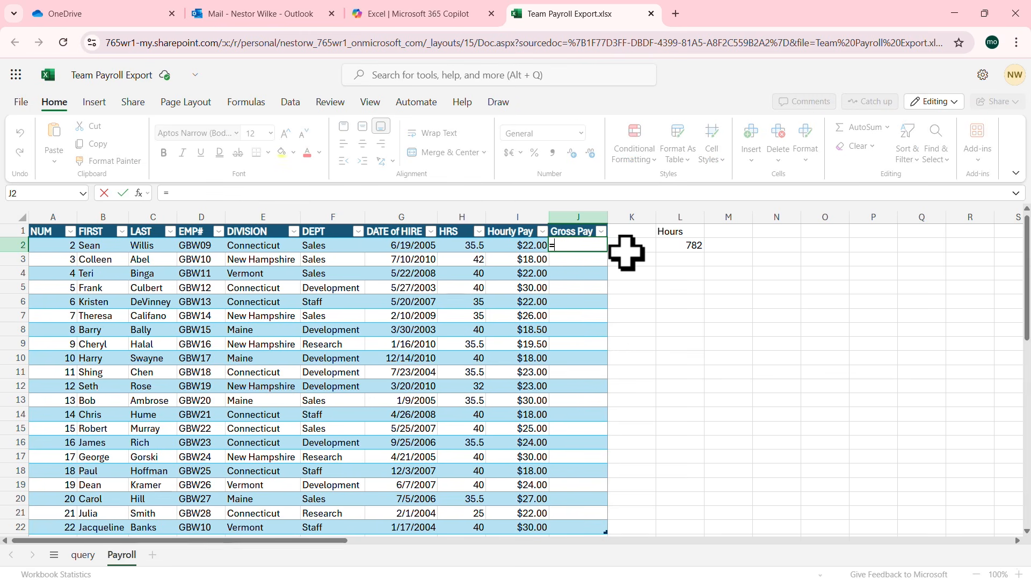
pyautogui.write('H2*')
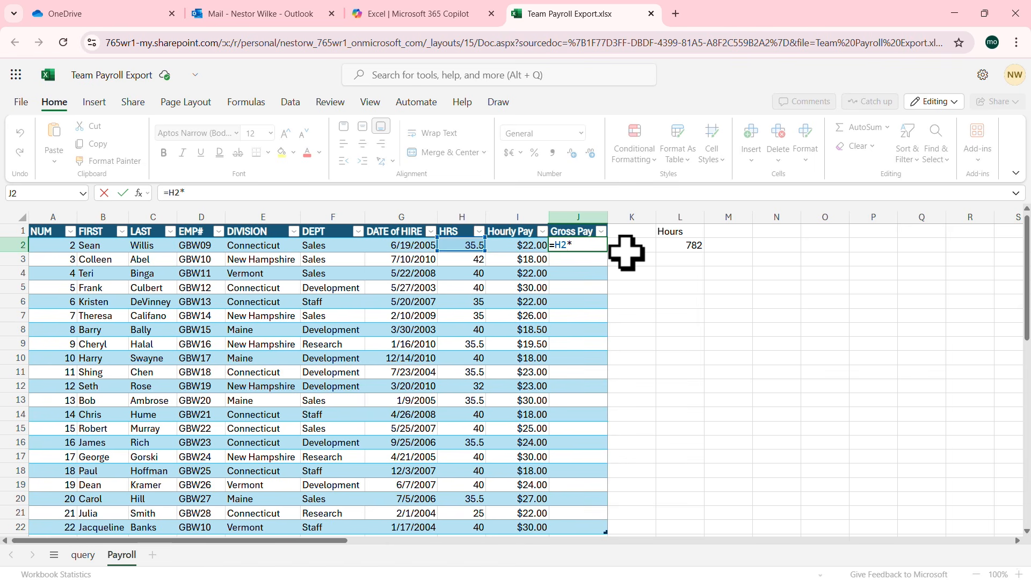
pyautogui.write('I2')
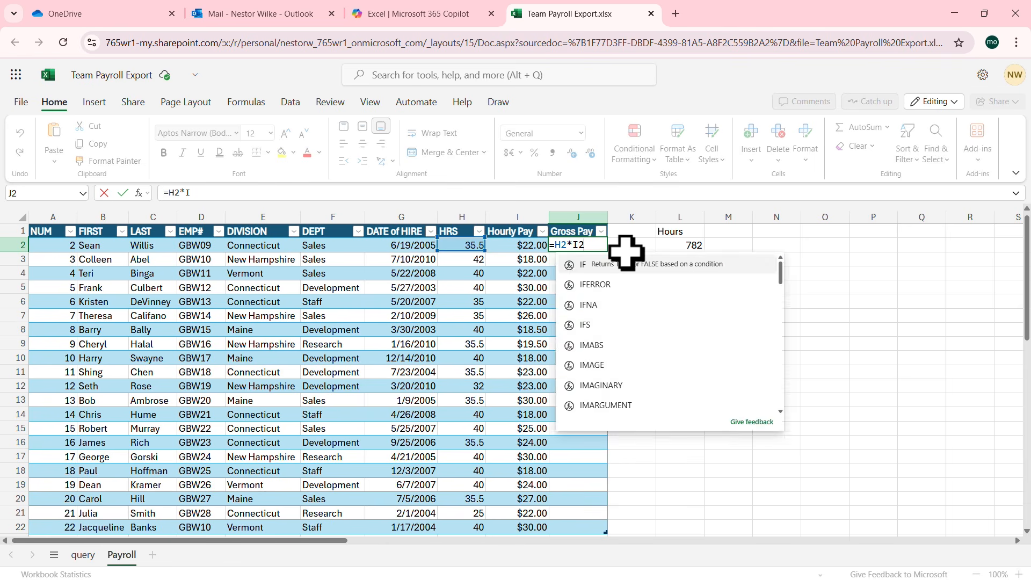
pyautogui.press('Return')
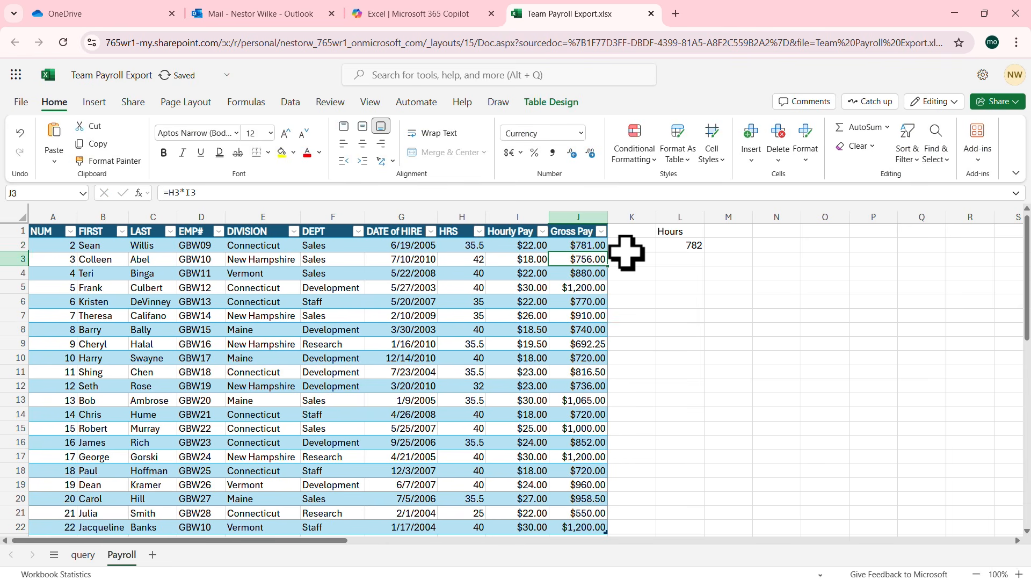
pyautogui.scroll(-2, 605, 313)
pyautogui.scroll(2, 605, 313)
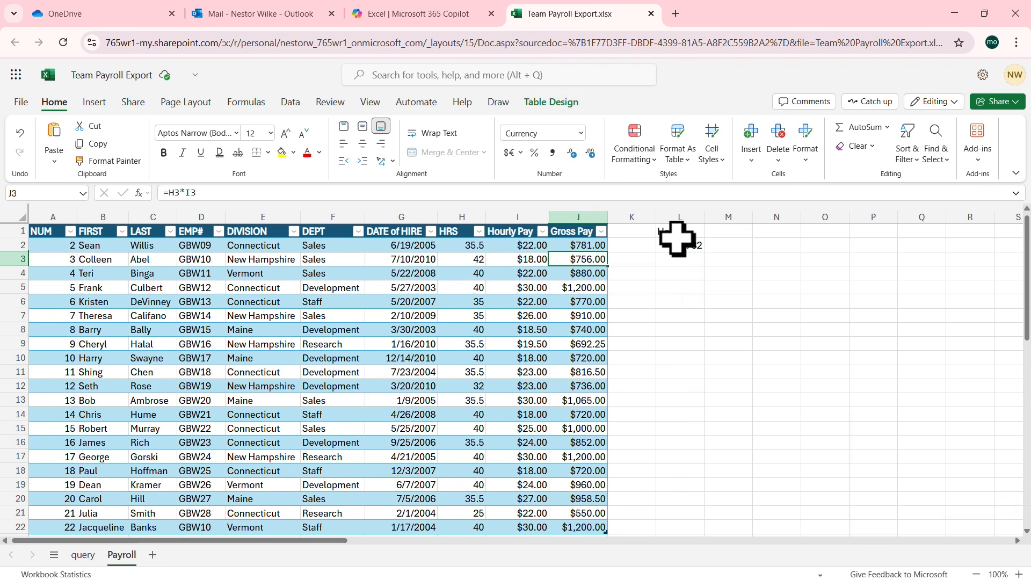
# Step: Clear the Hours heading and its total from cells L1:L2
pyautogui.moveTo(679, 235); pyautogui.dragTo(678, 252)
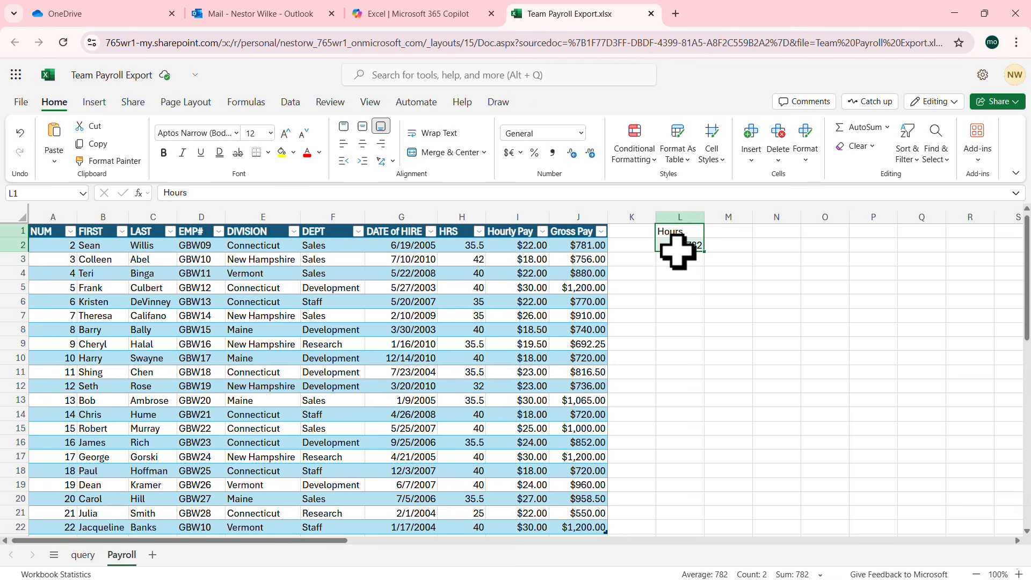
pyautogui.click(735, 281)
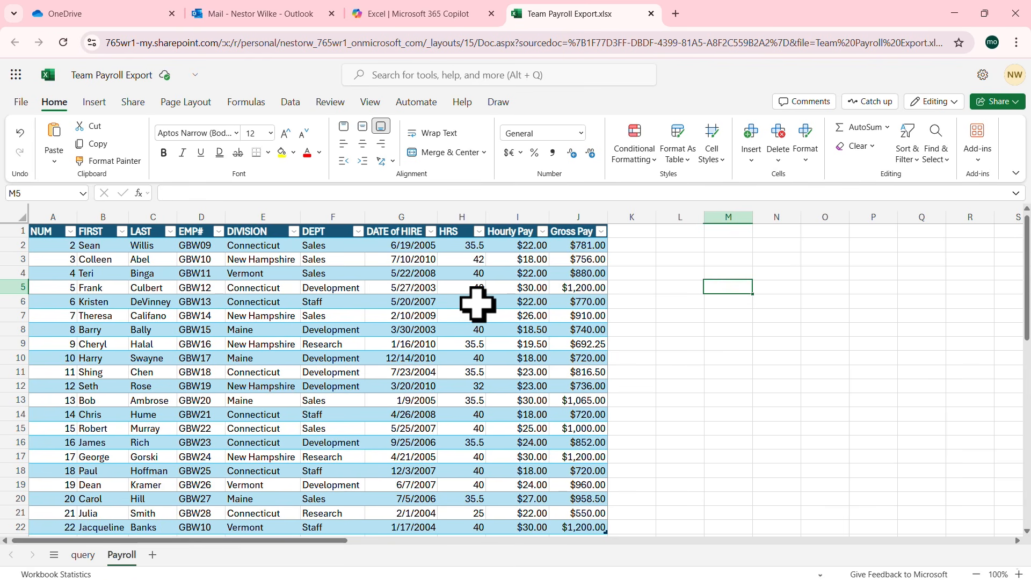
pyautogui.scroll(-2, 477, 303)
pyautogui.scroll(2, 477, 303)
# Step: Insert the recommended PivotChart of average Gross Pay by DIVISION for the payroll table
pyautogui.click(402, 287)
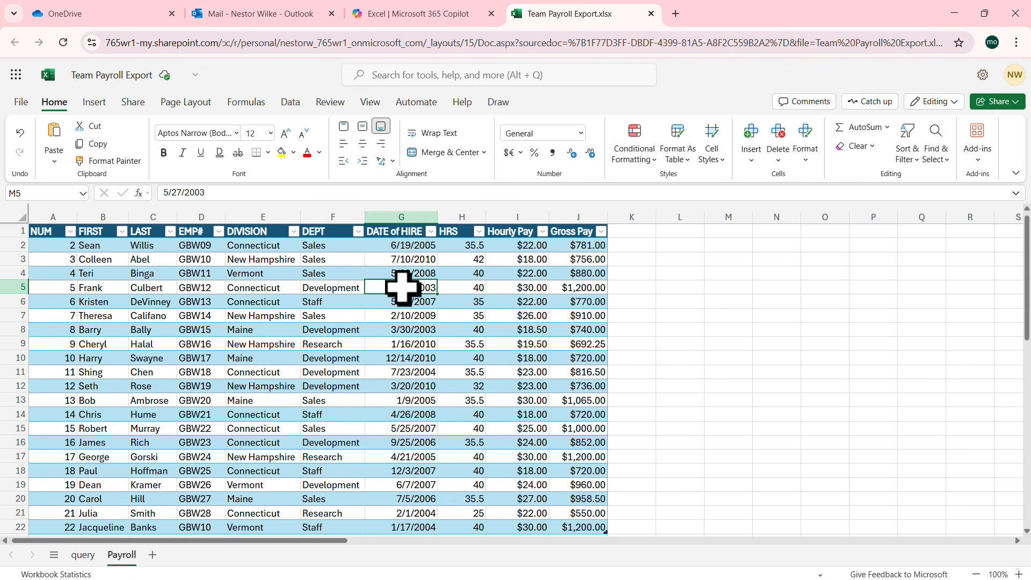
pyautogui.click(95, 102)
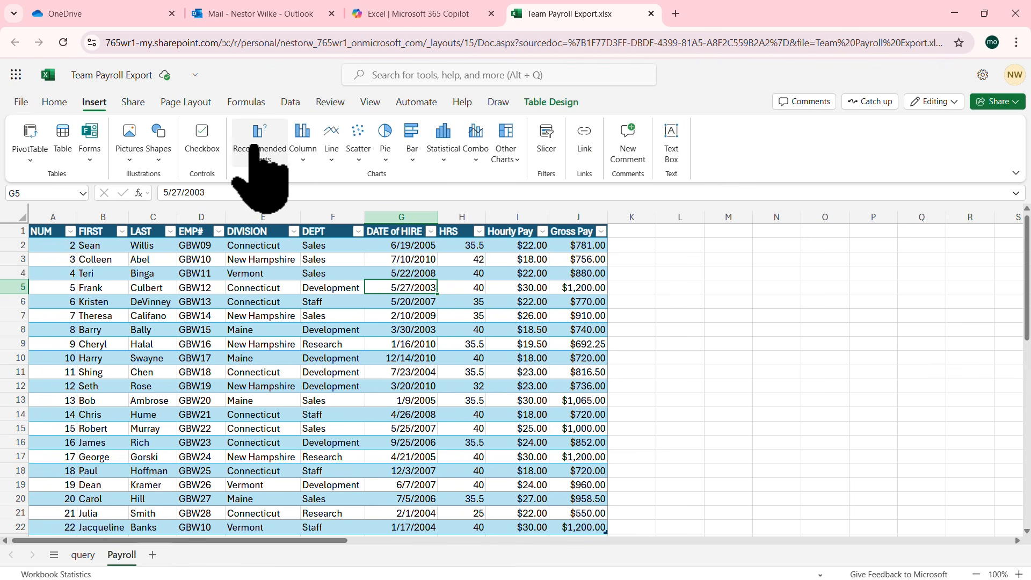
pyautogui.click(260, 135)
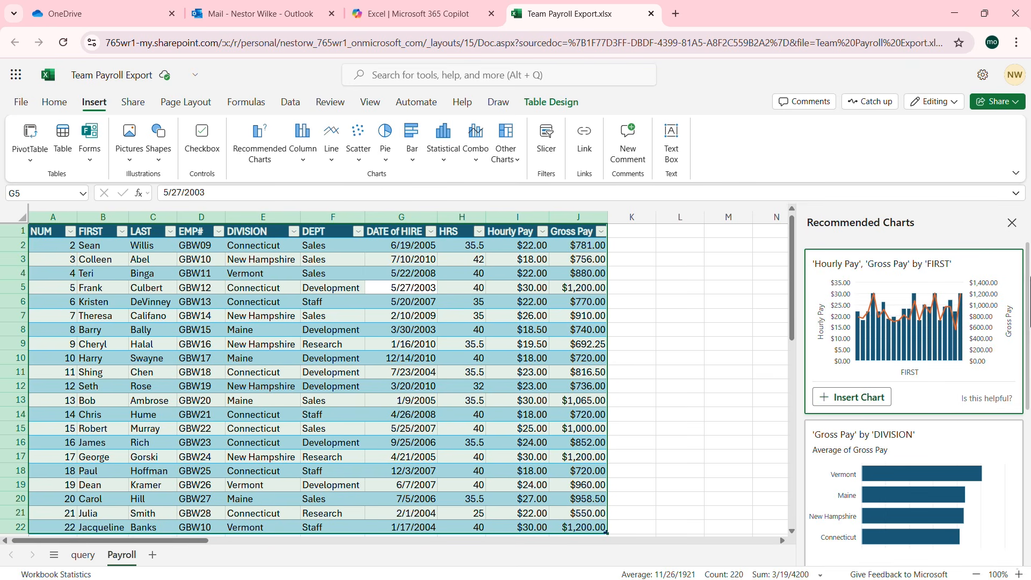
pyautogui.scroll(-3, 1028, 328)
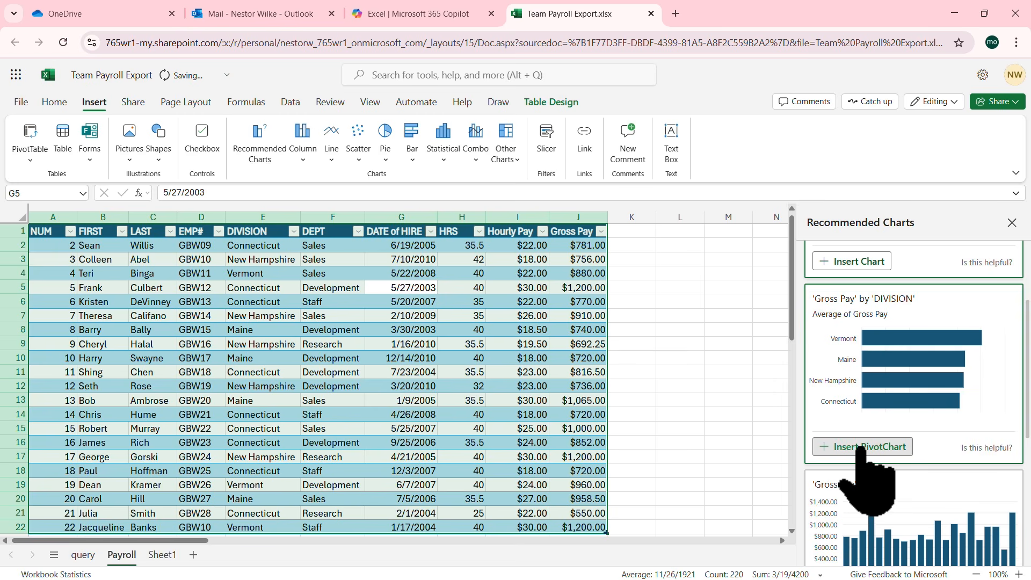
pyautogui.click(859, 450)
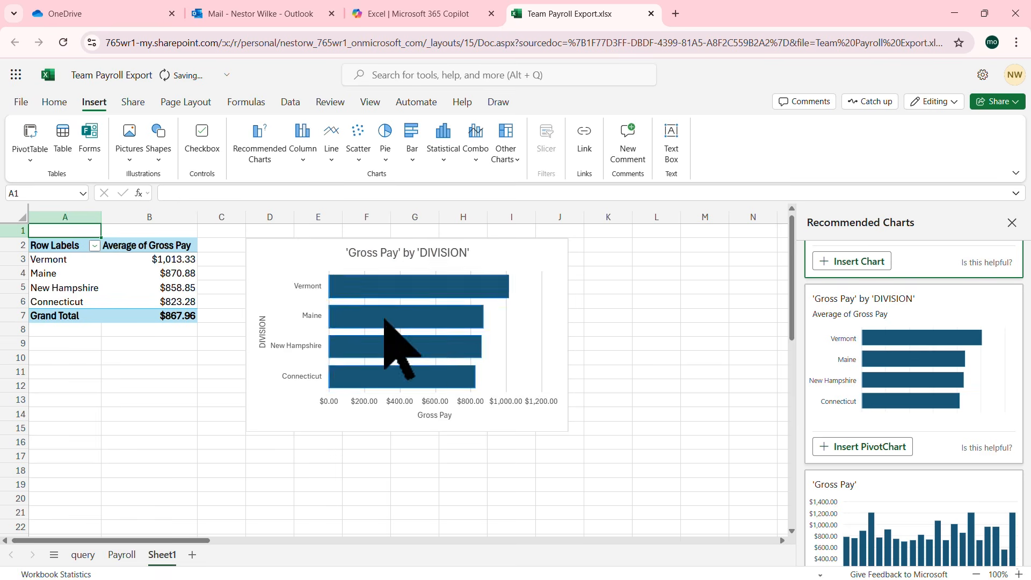
# Step: Enlarge the 'Gross Pay' by 'DIVISION' chart to about cell M21, and return to the Payroll sheet
pyautogui.click(525, 247)
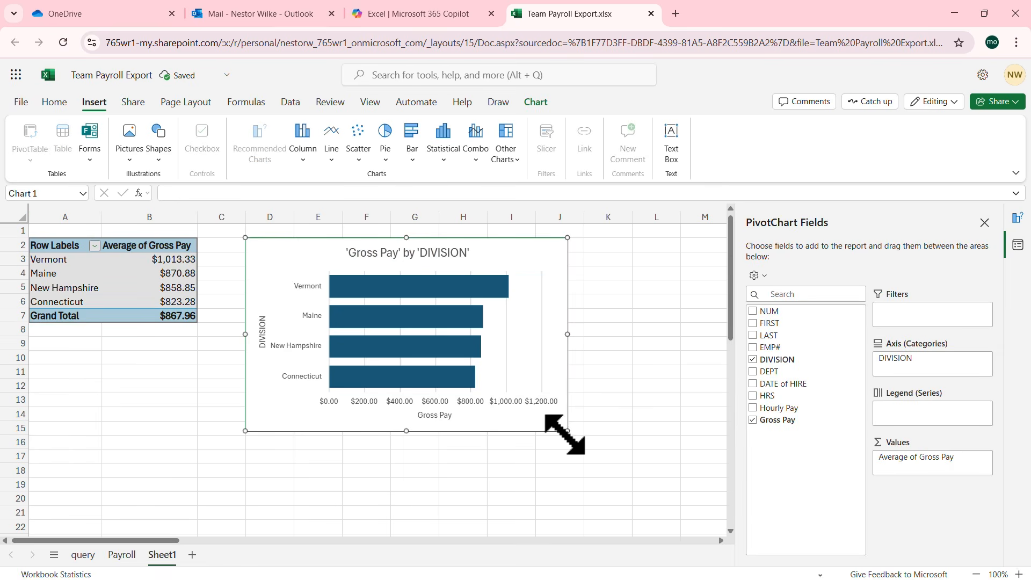
pyautogui.moveTo(567, 432); pyautogui.dragTo(695, 510)
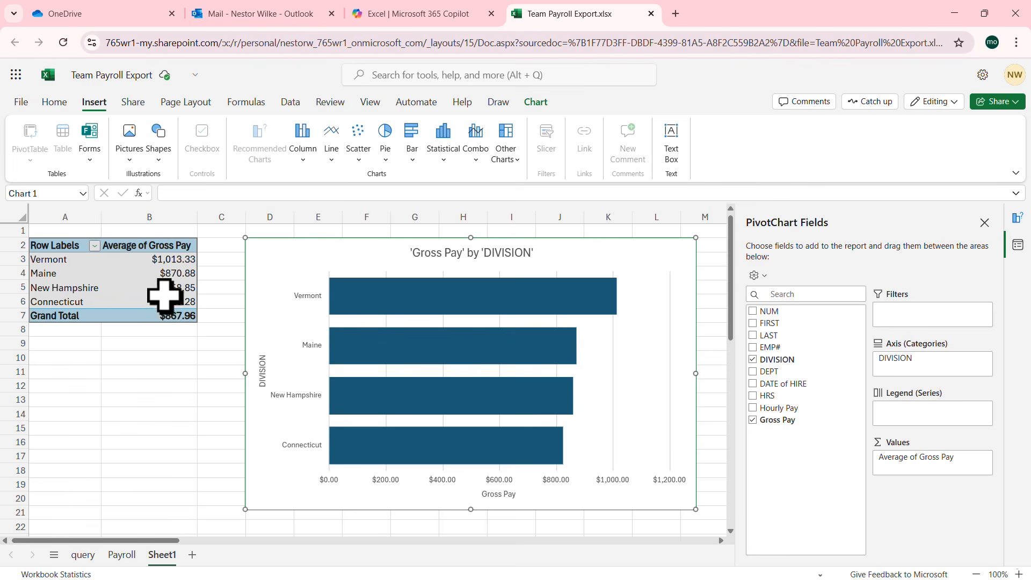
pyautogui.click(121, 555)
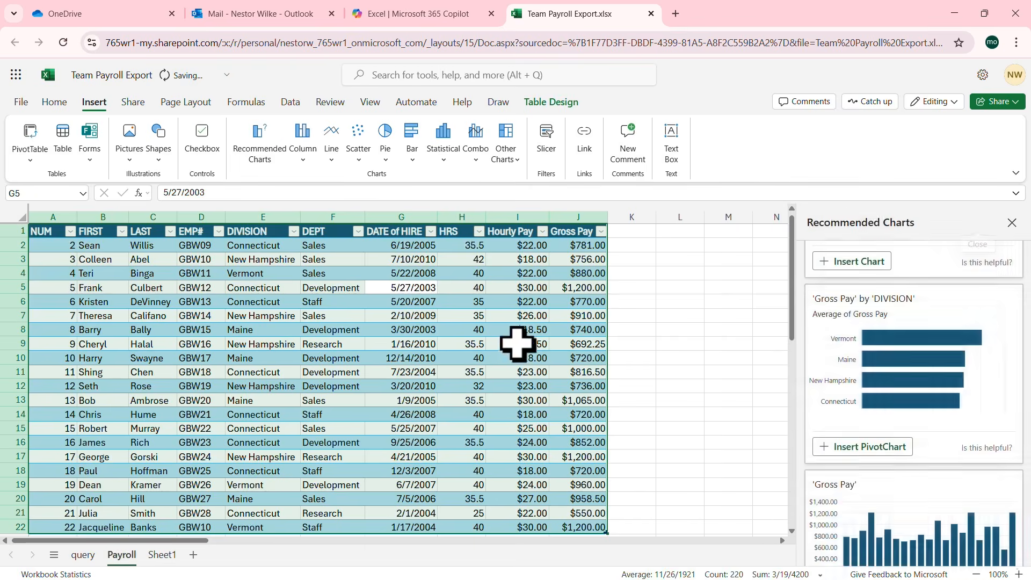
pyautogui.click(509, 328)
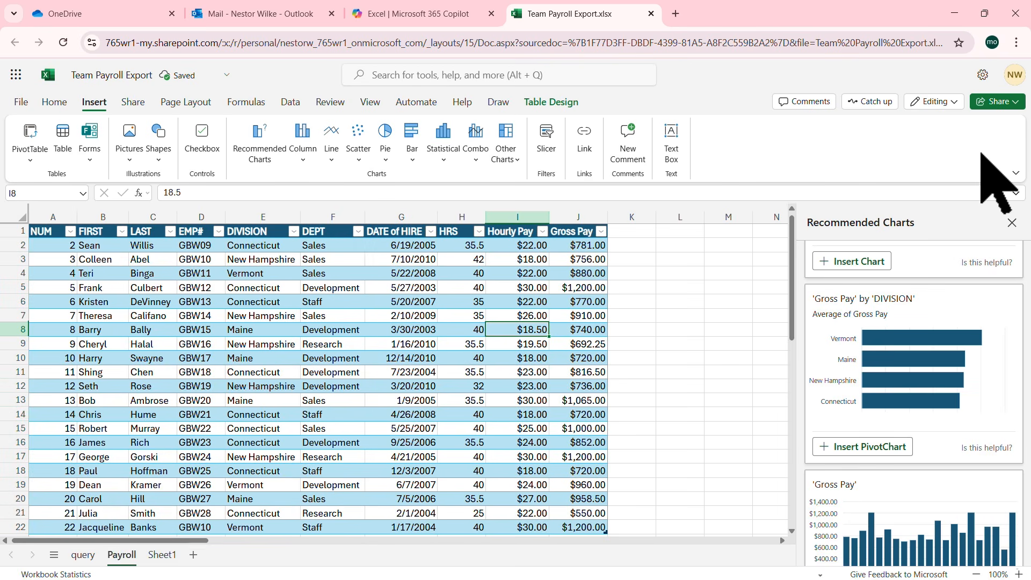
# Step: Switch the ribbon layout to Single Line Ribbon and back to Classic Ribbon
pyautogui.click(1015, 172)
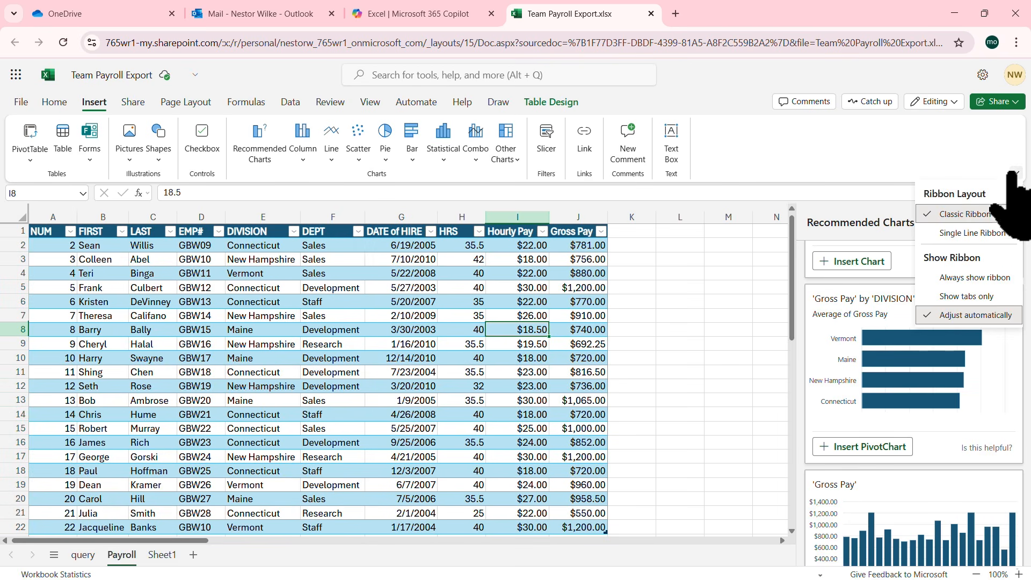
pyautogui.click(972, 233)
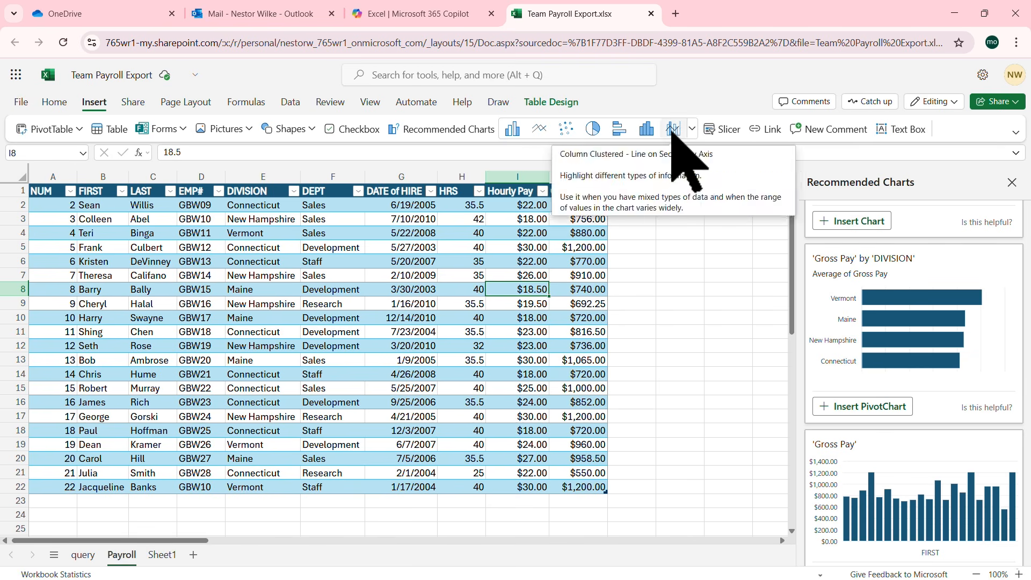
pyautogui.click(1015, 132)
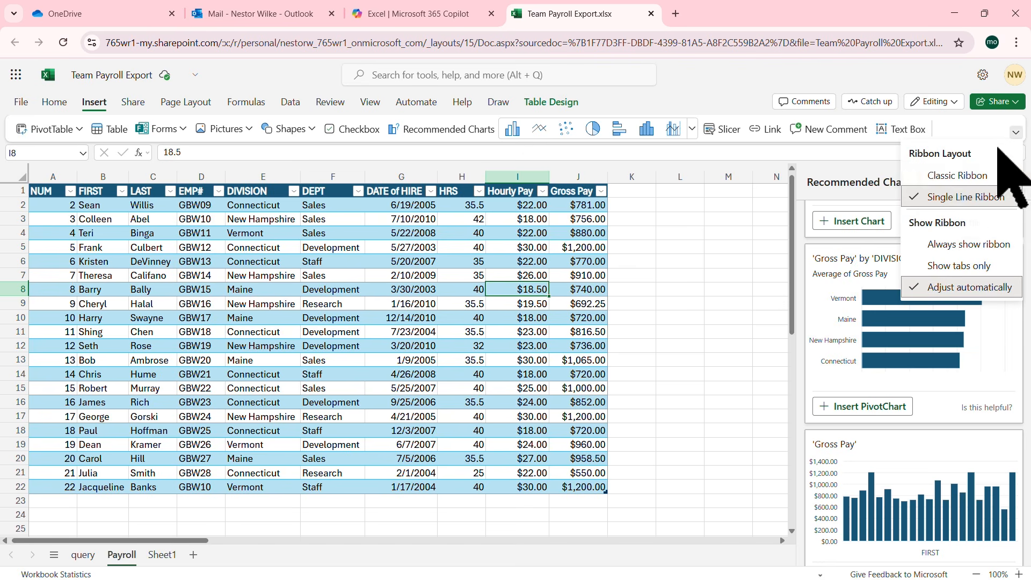
pyautogui.click(953, 172)
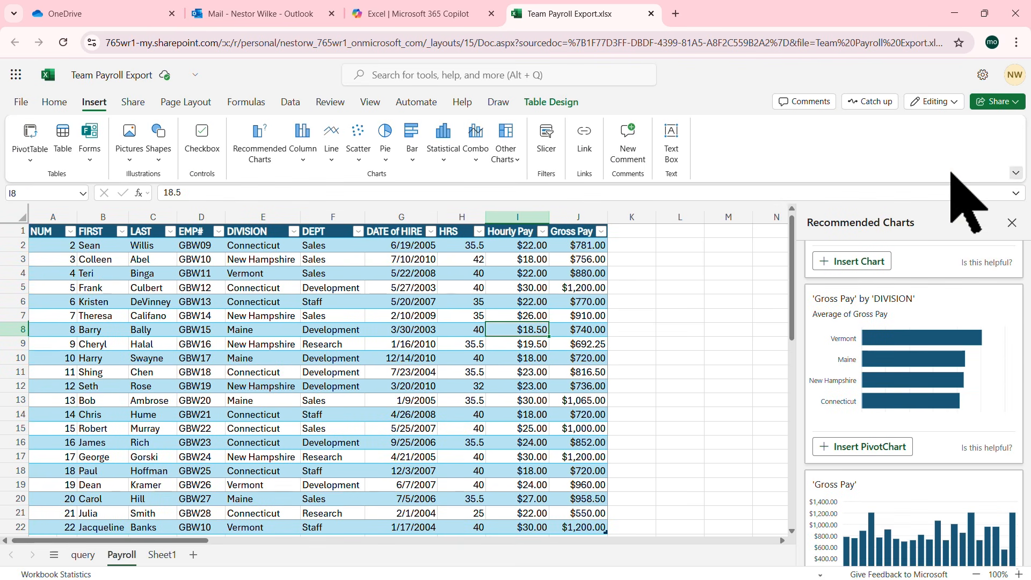
# Step: Set the ribbon display option to Always show ribbon and return to the payroll table
pyautogui.click(1016, 172)
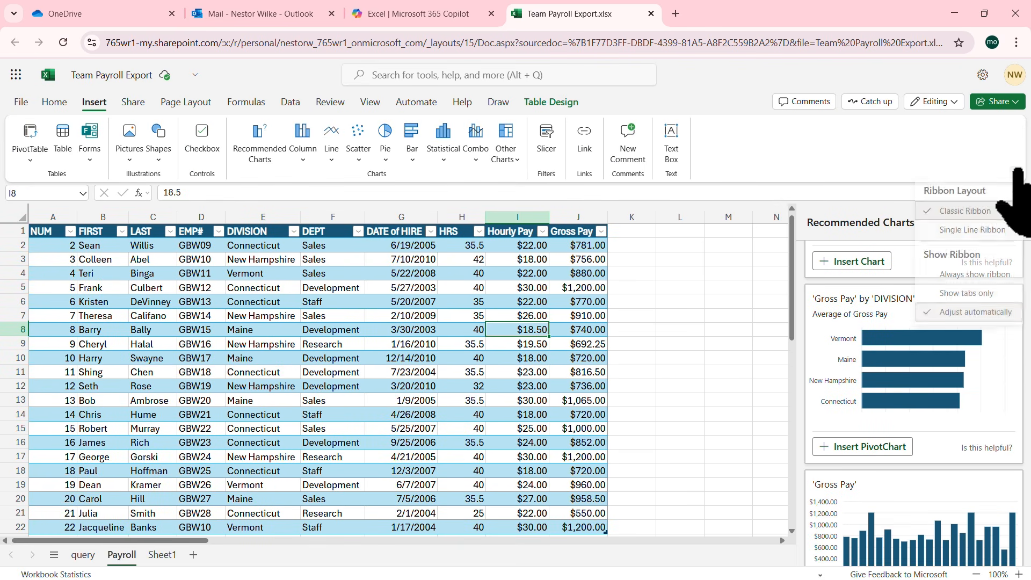
pyautogui.click(956, 279)
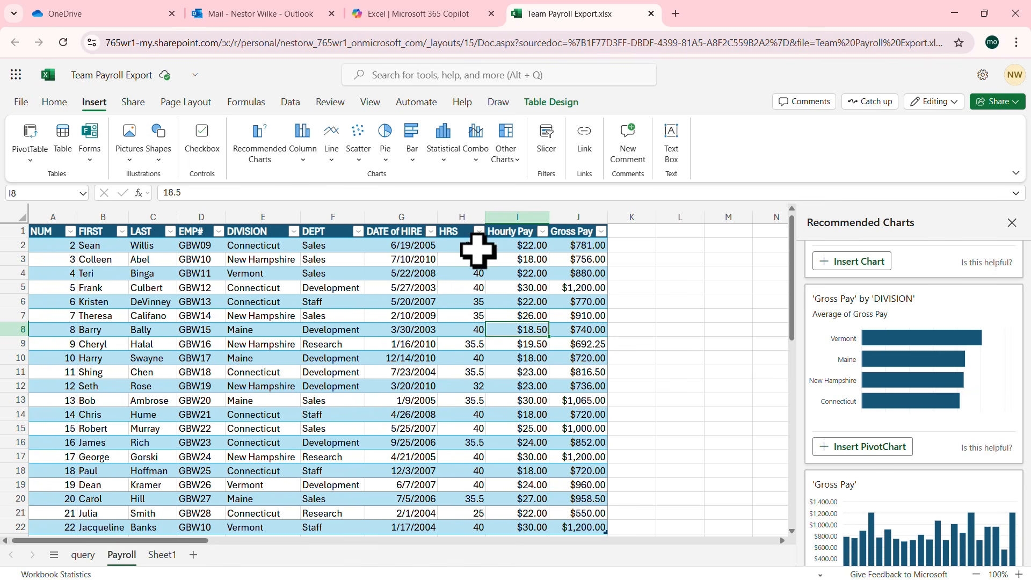
pyautogui.click(316, 282)
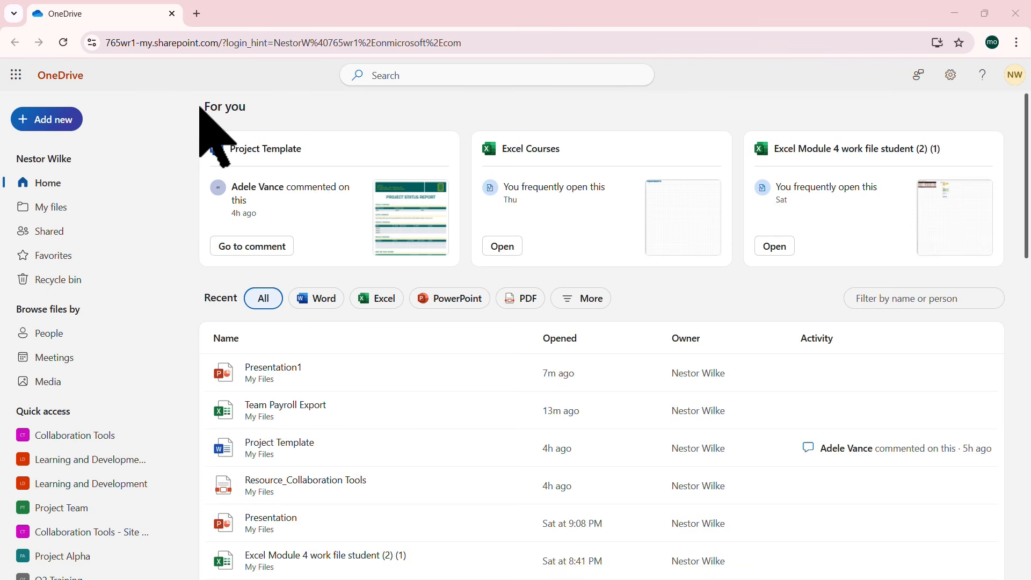
# Step: Switch from OneDrive to PowerPoint on the web, look over the recent files and open the full gallery of presentation themes
pyautogui.click(16, 75)
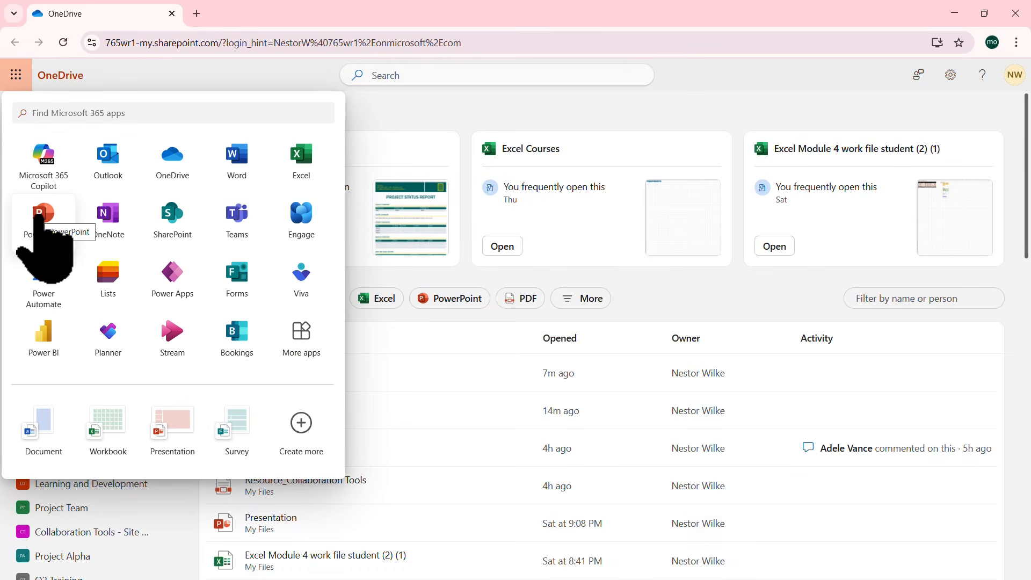
pyautogui.click(38, 215)
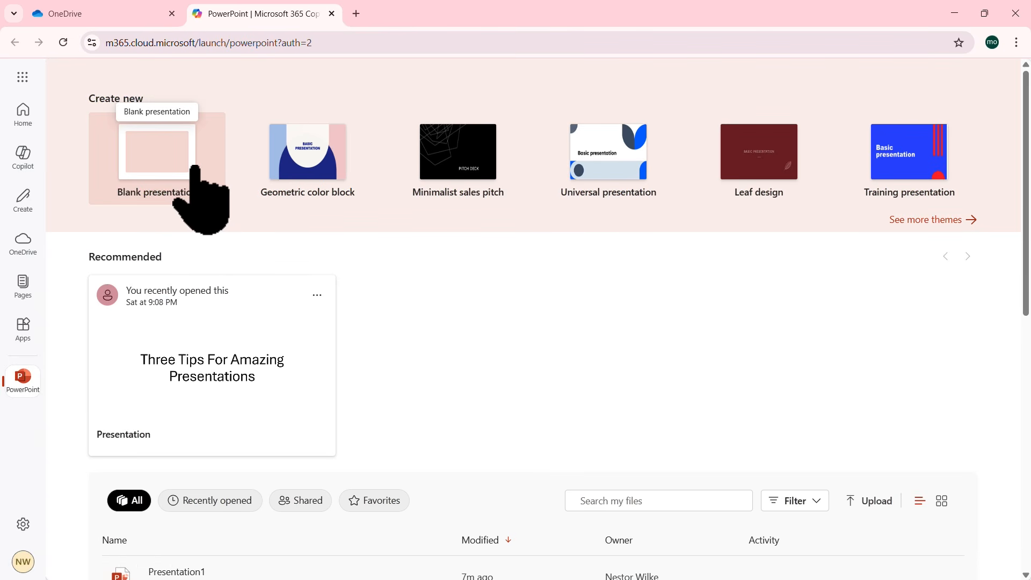
pyautogui.scroll(-4, 425, 322)
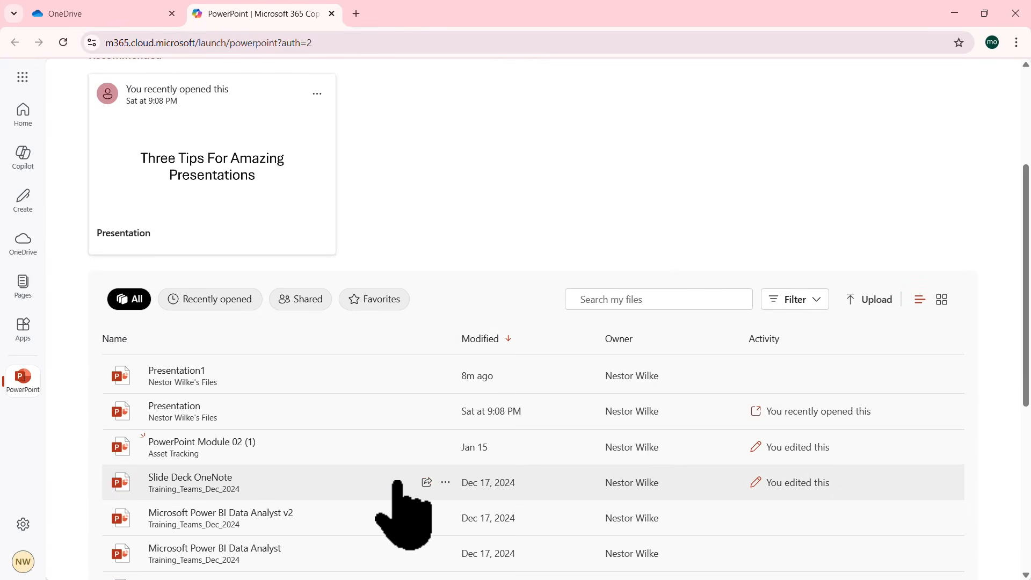
pyautogui.scroll(4, 402, 531)
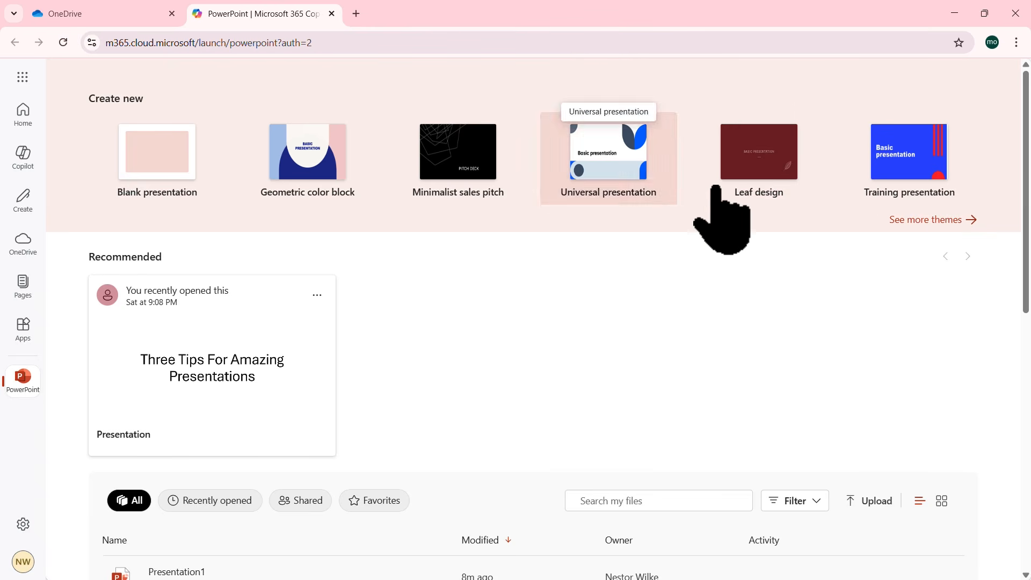
pyautogui.click(937, 225)
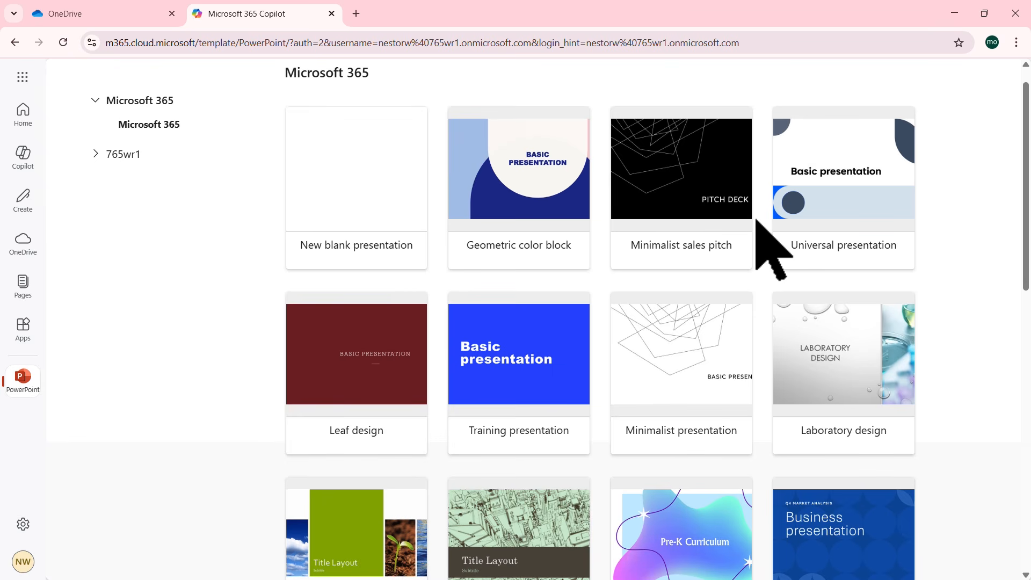
# Step: Preview the Botanical pitch deck template in the gallery, read its description and close the preview
pyautogui.scroll(-7, 756, 219)
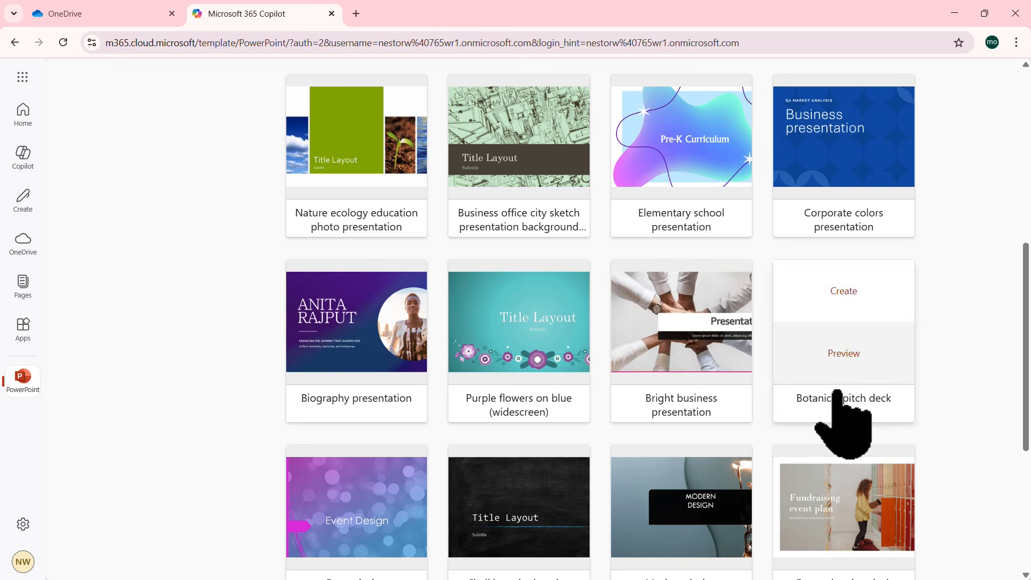
pyautogui.moveTo(859, 309)
pyautogui.click(838, 354)
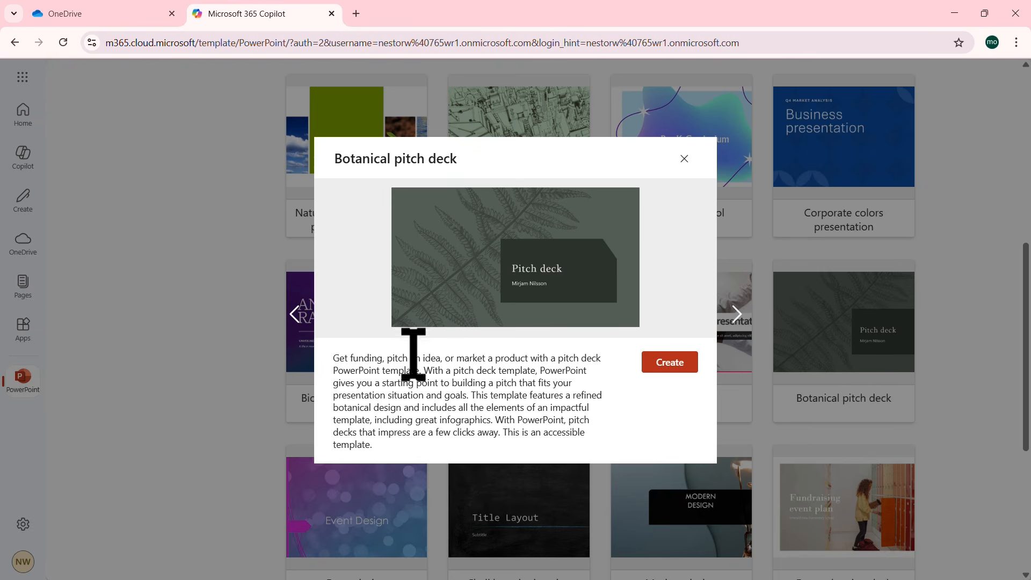
pyautogui.click(684, 158)
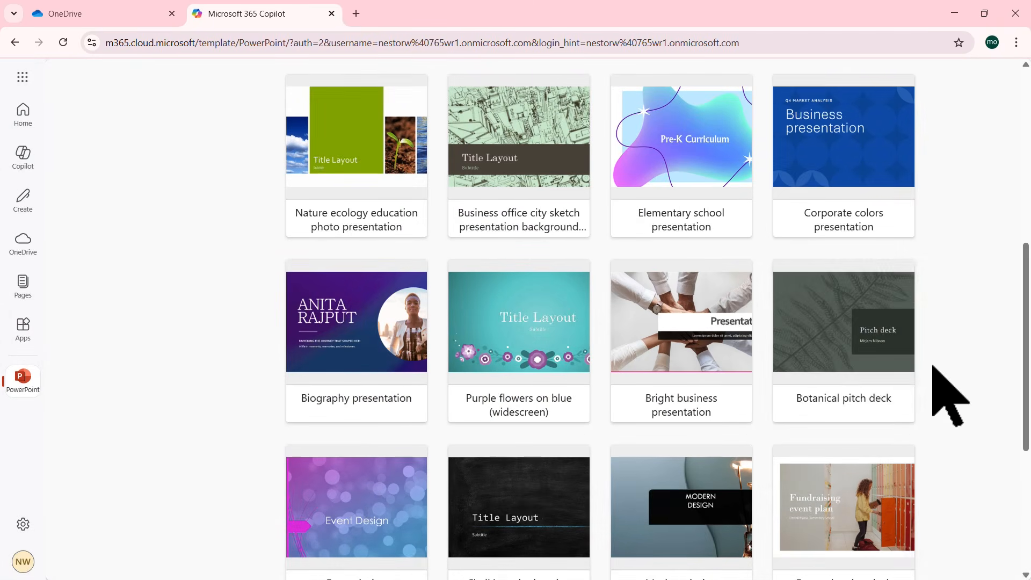
# Step: Preview the Modern design template and create a new presentation from it
pyautogui.moveTo(900, 376)
pyautogui.scroll(-2, 892, 349)
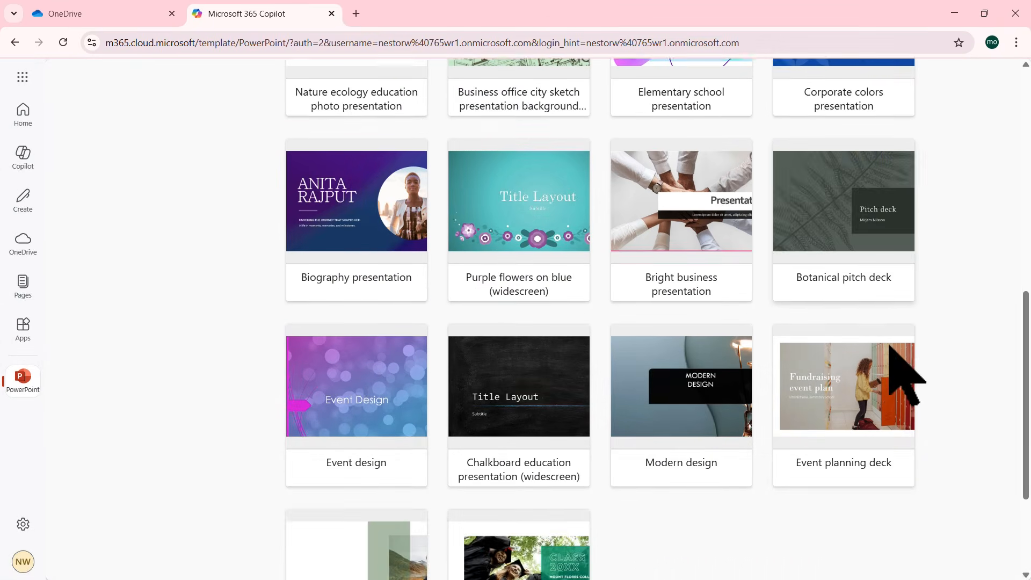
pyautogui.moveTo(697, 430)
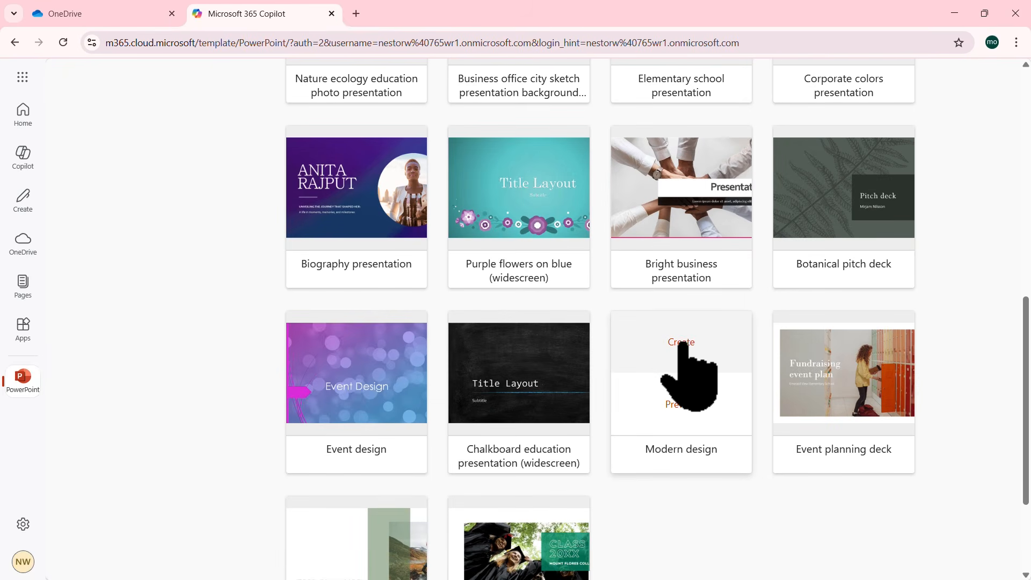
pyautogui.click(683, 408)
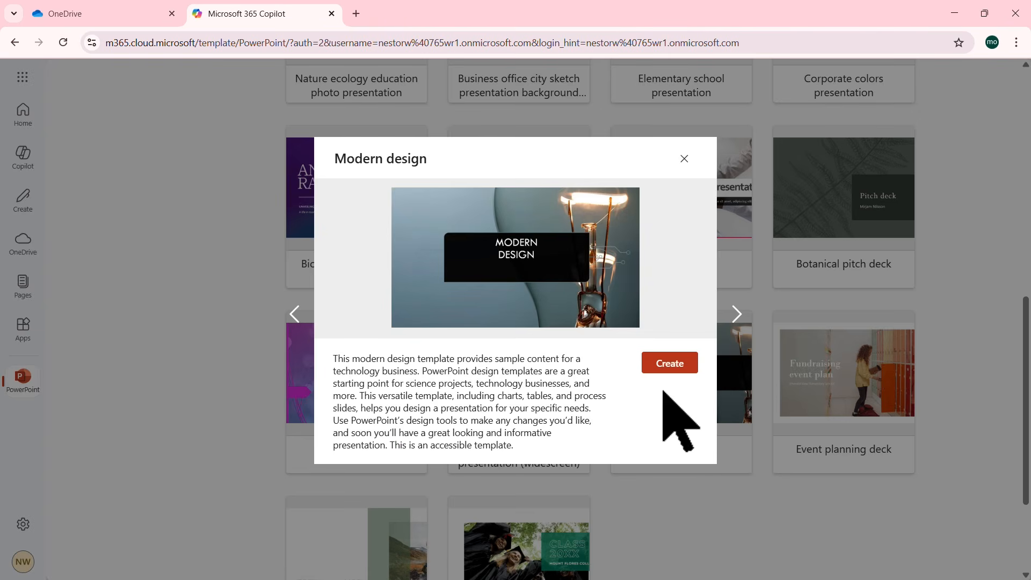
pyautogui.click(682, 370)
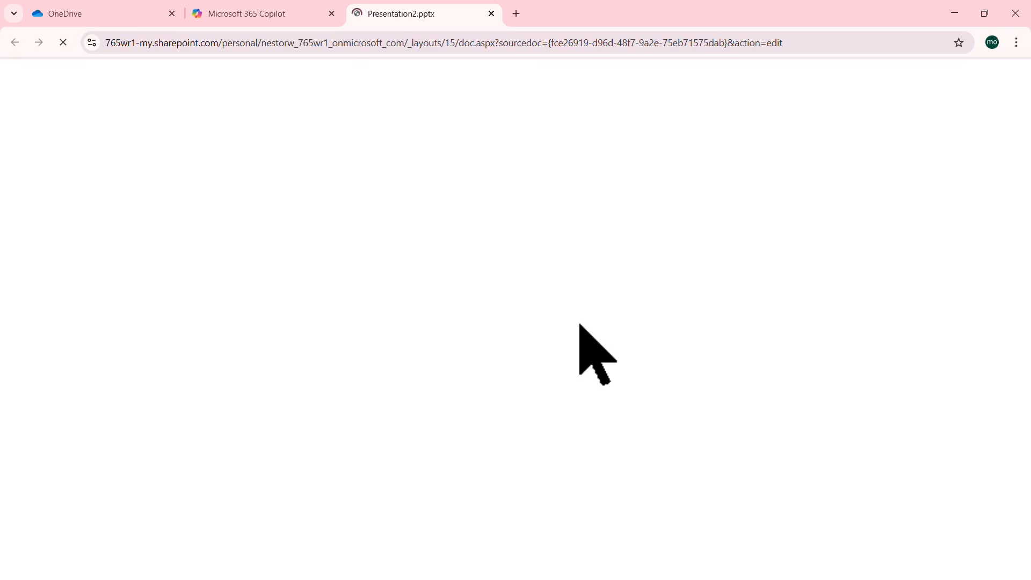